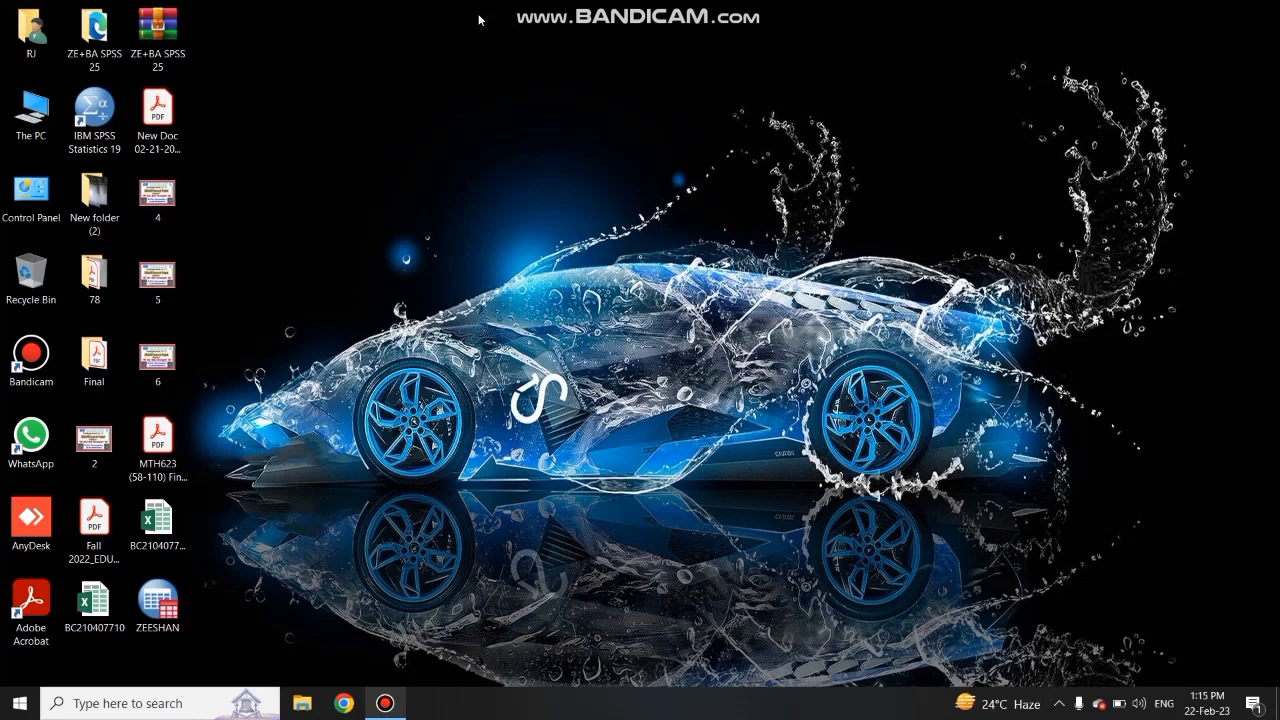
double_click(186, 507)
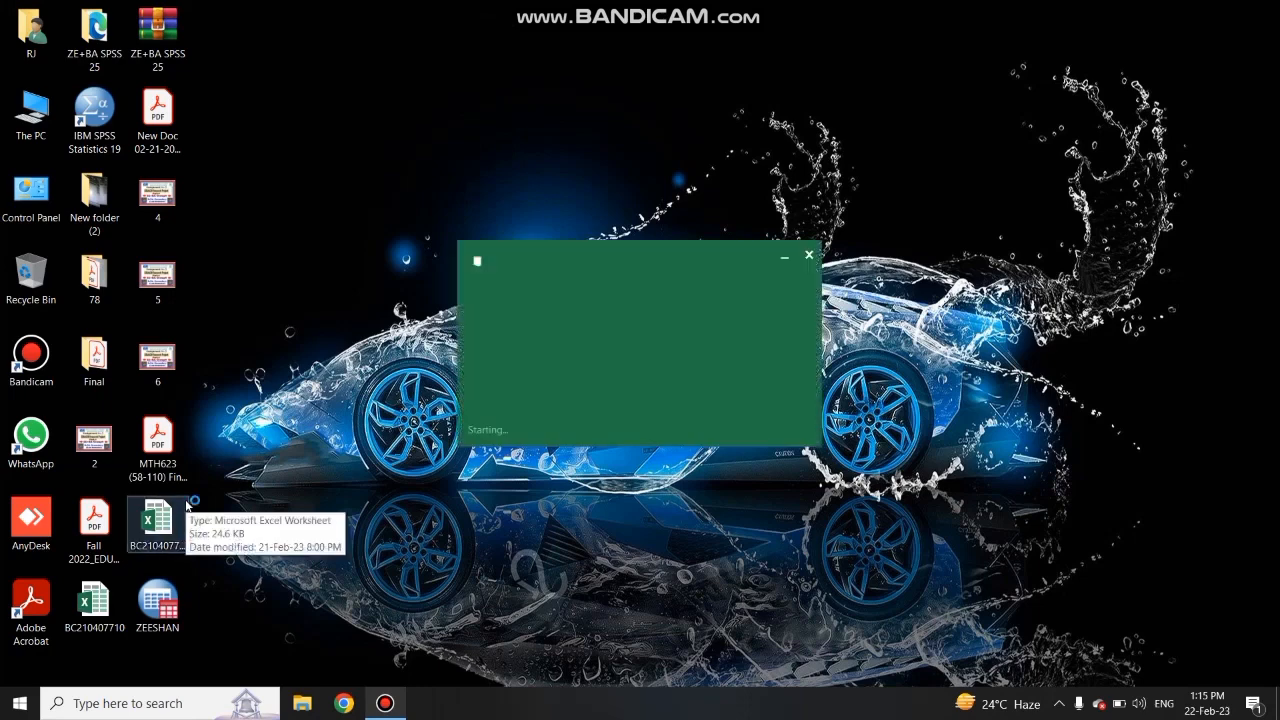
click(809, 256)
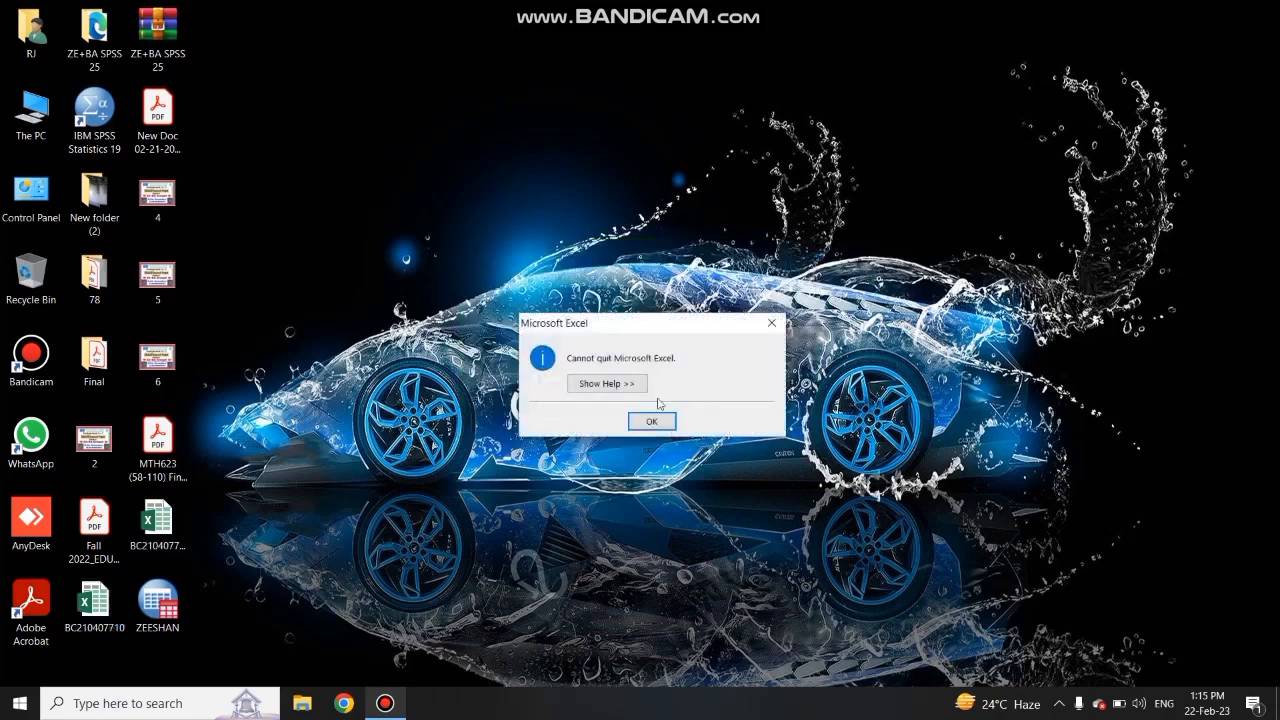
click(773, 324)
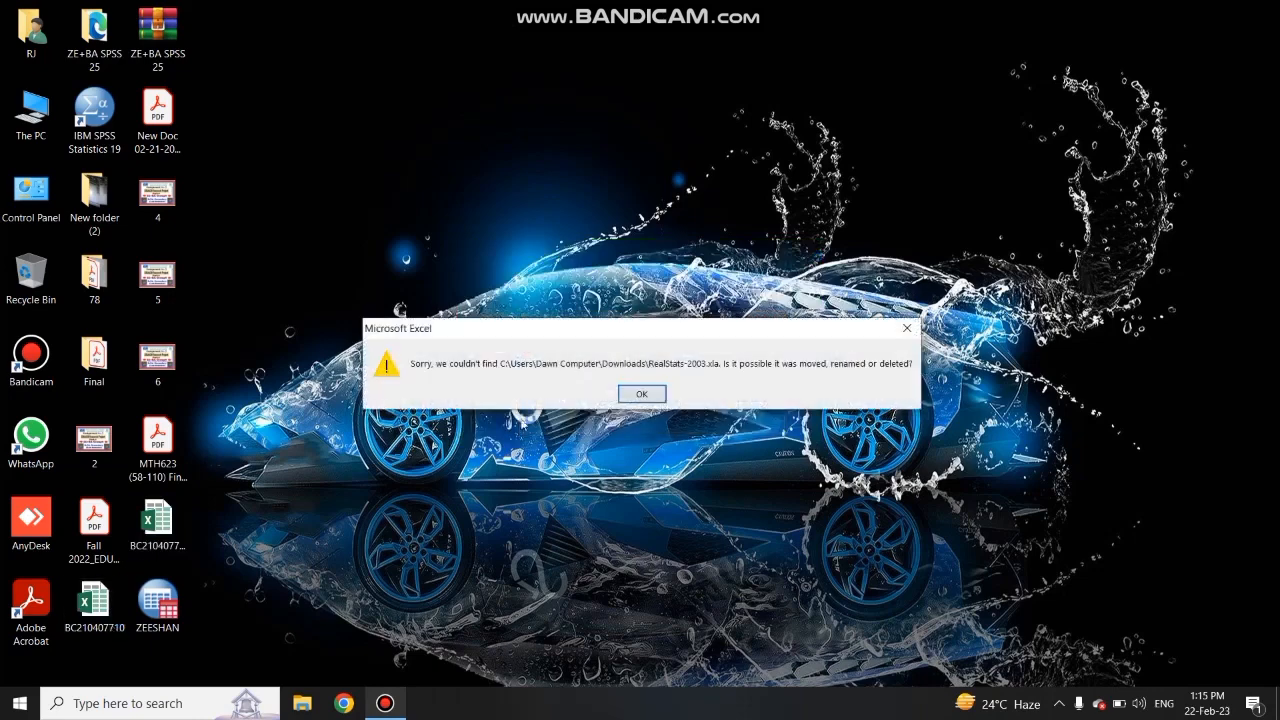
click(907, 328)
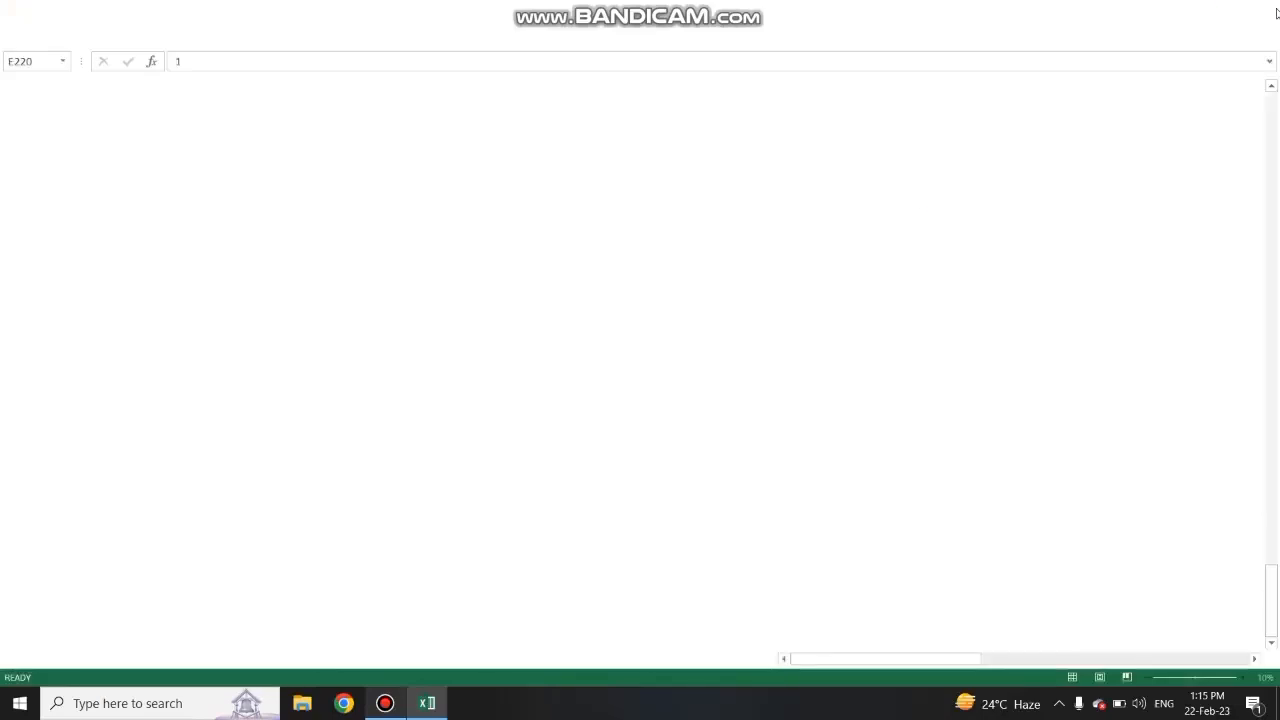
click(1275, 6)
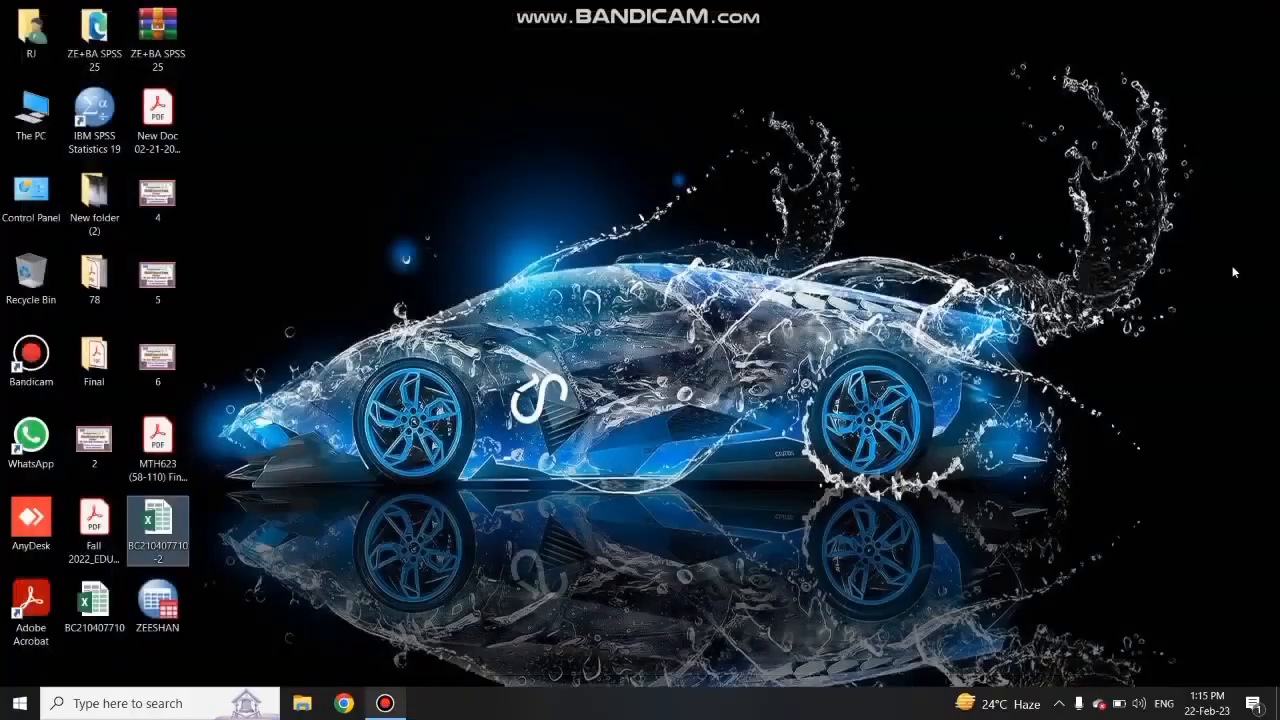
Step: Open the desktop Excel workbook whose name has no -2 suffix and dismiss the missing add-in and Office activation notices
click(106, 610)
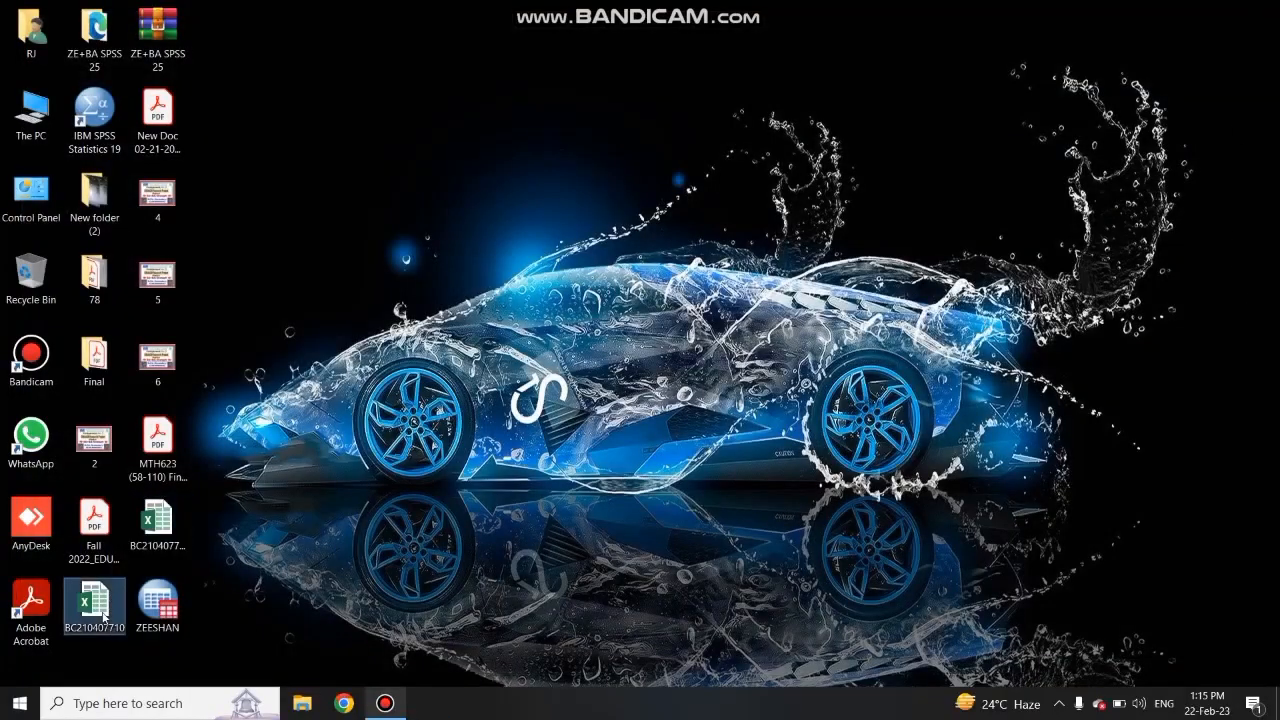
click(1268, 385)
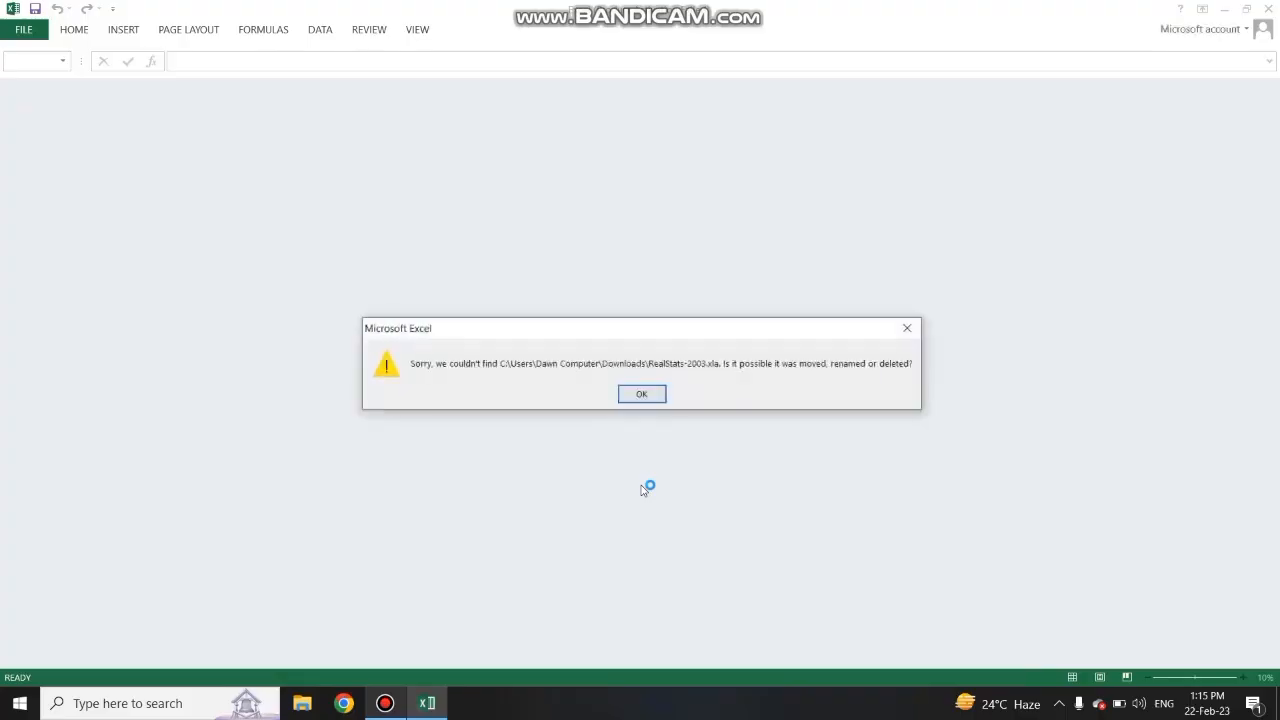
click(648, 396)
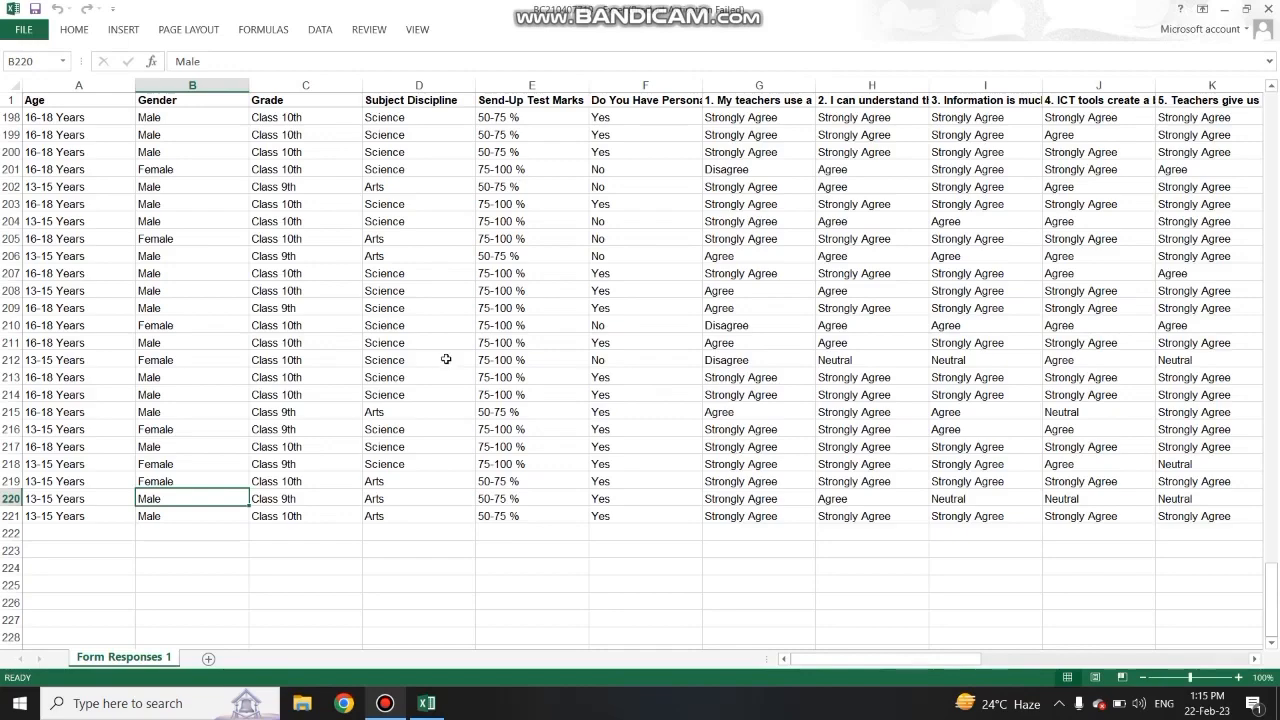
scroll(446, 359, up, 20)
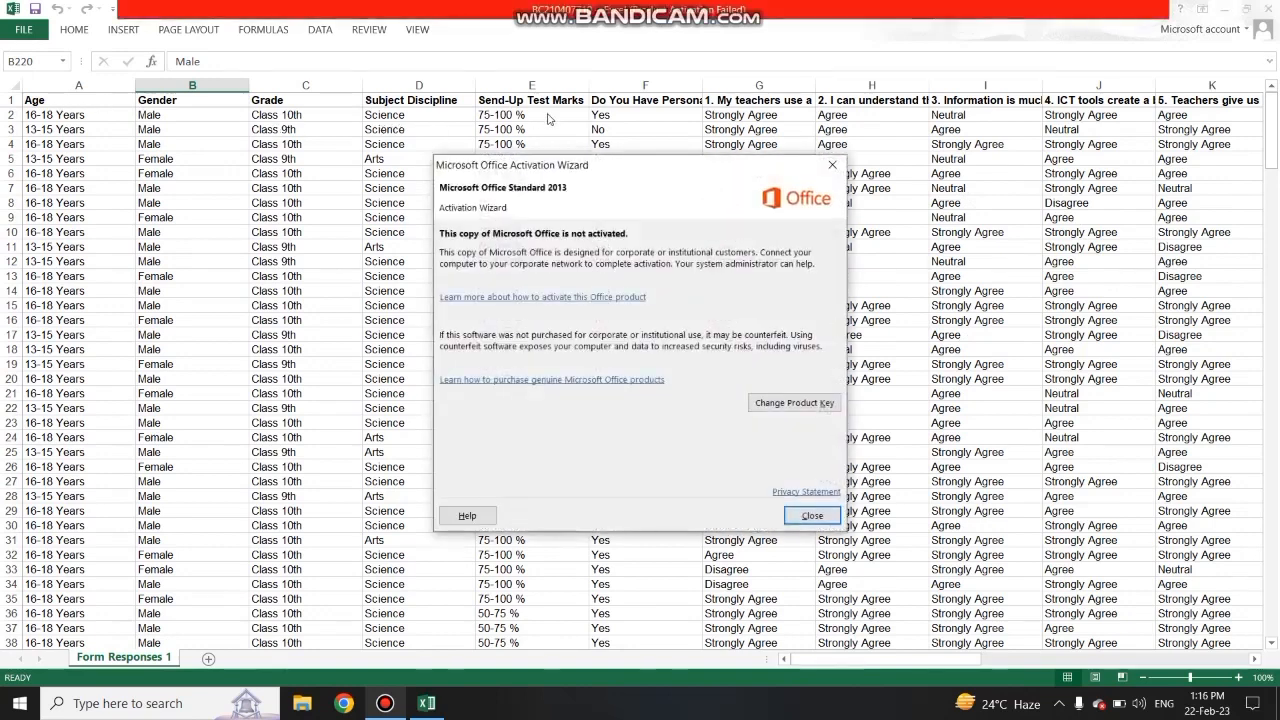
click(826, 162)
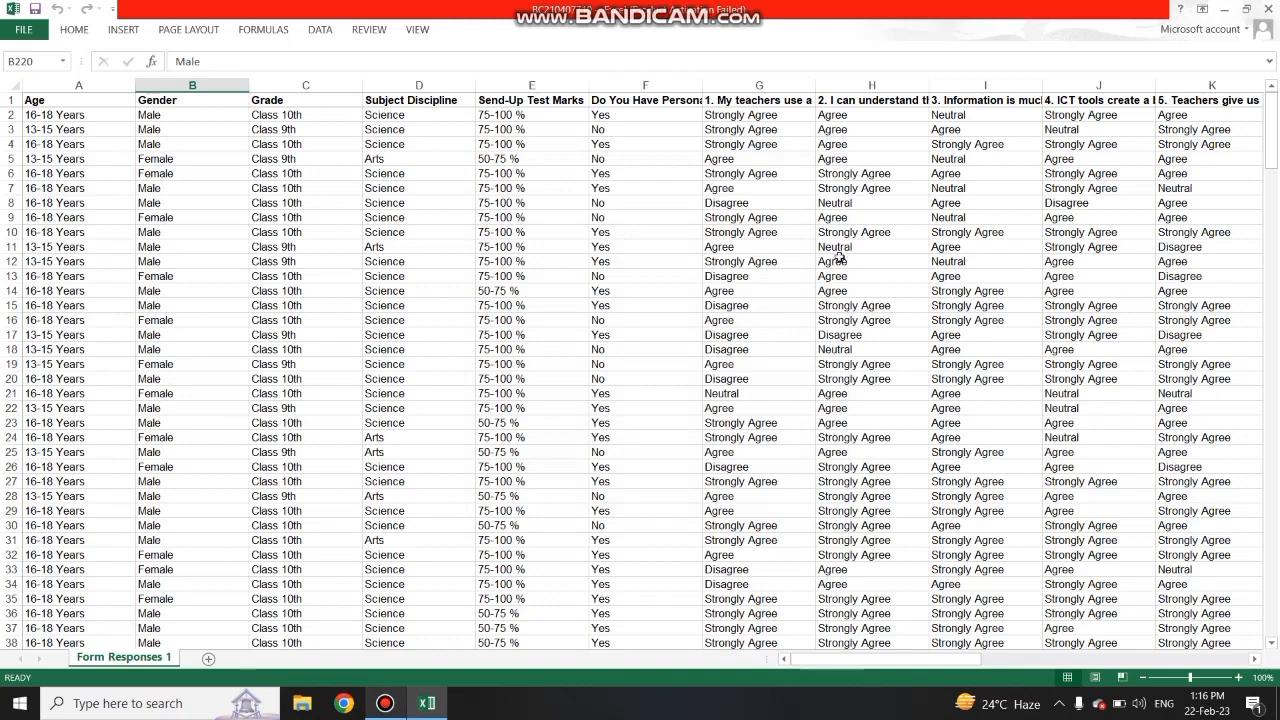
Step: Examine the survey responses from the first to the last row of Form Responses 1, then minimize the workbook
scroll(838, 257, down, 20)
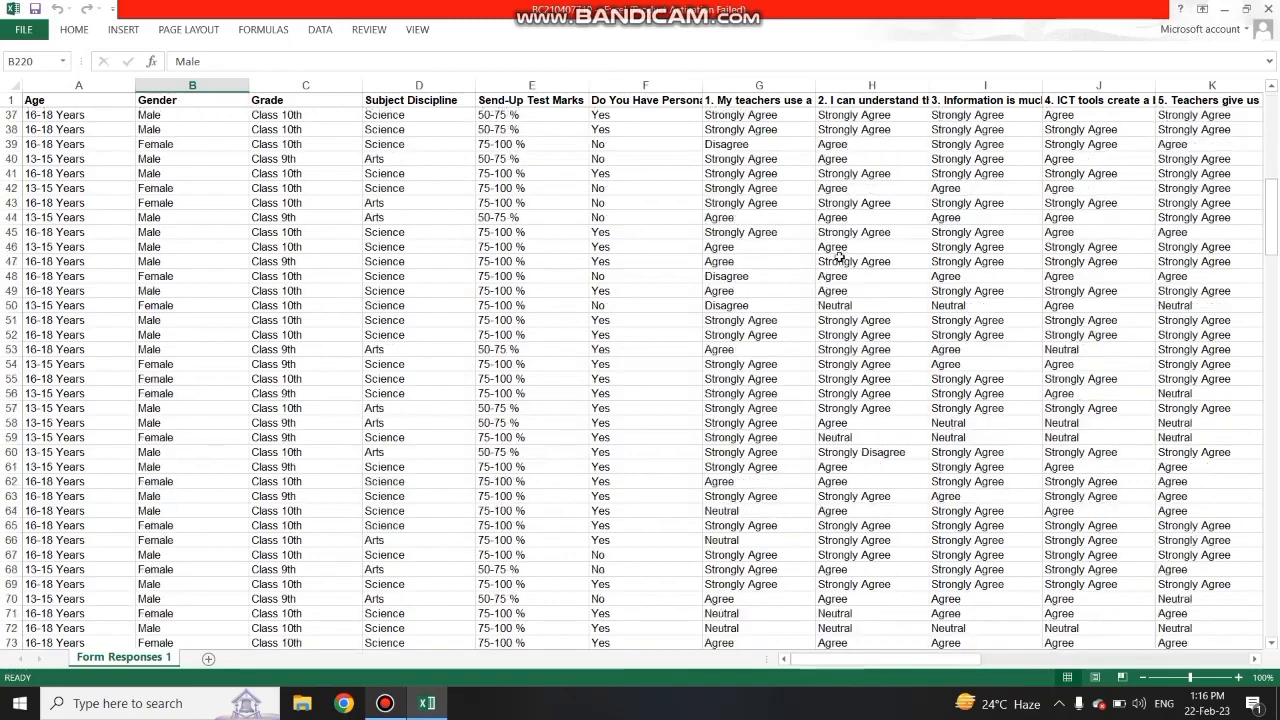
scroll(838, 257, down, 20)
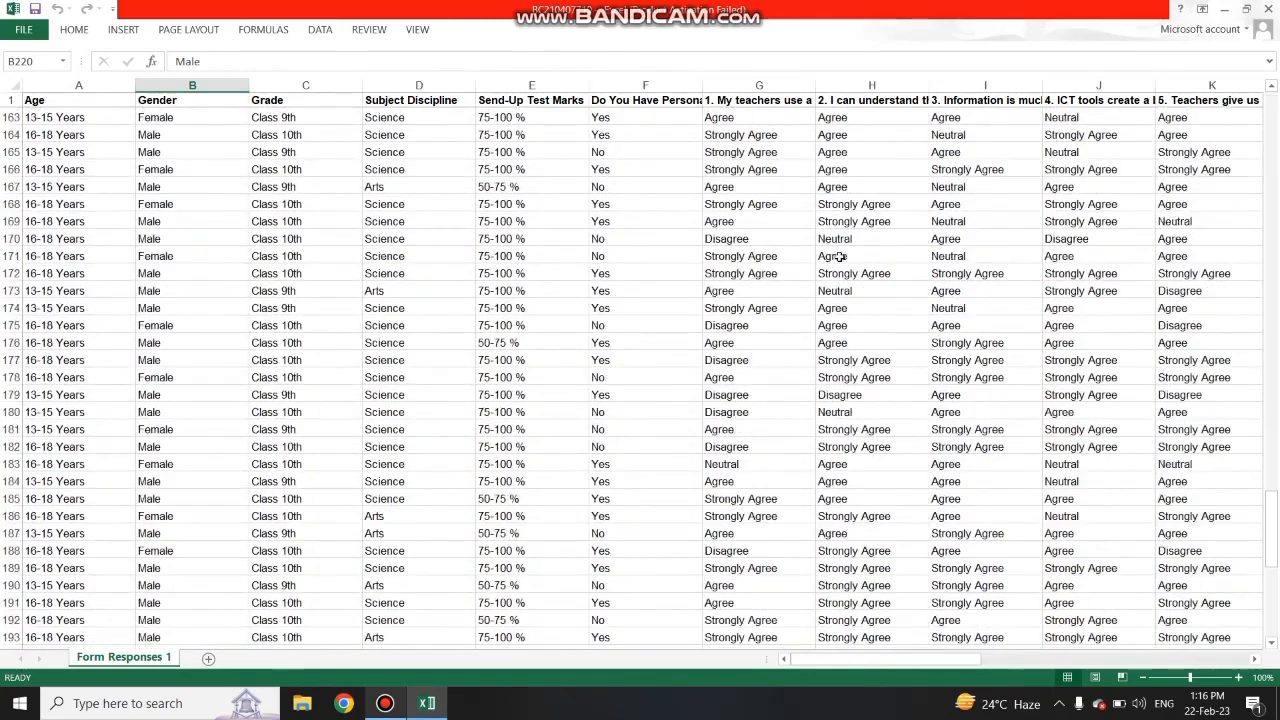
scroll(438, 387, down, 19)
scroll(438, 387, up, 5)
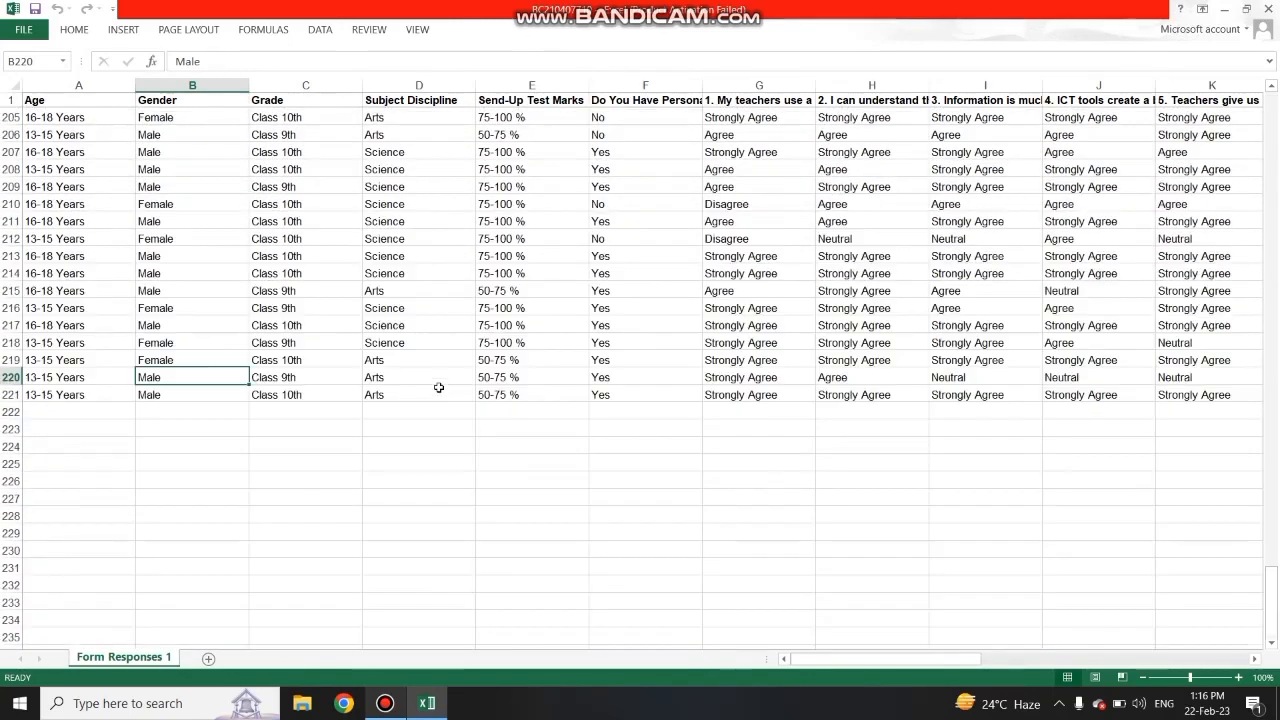
scroll(105, 380, up, 20)
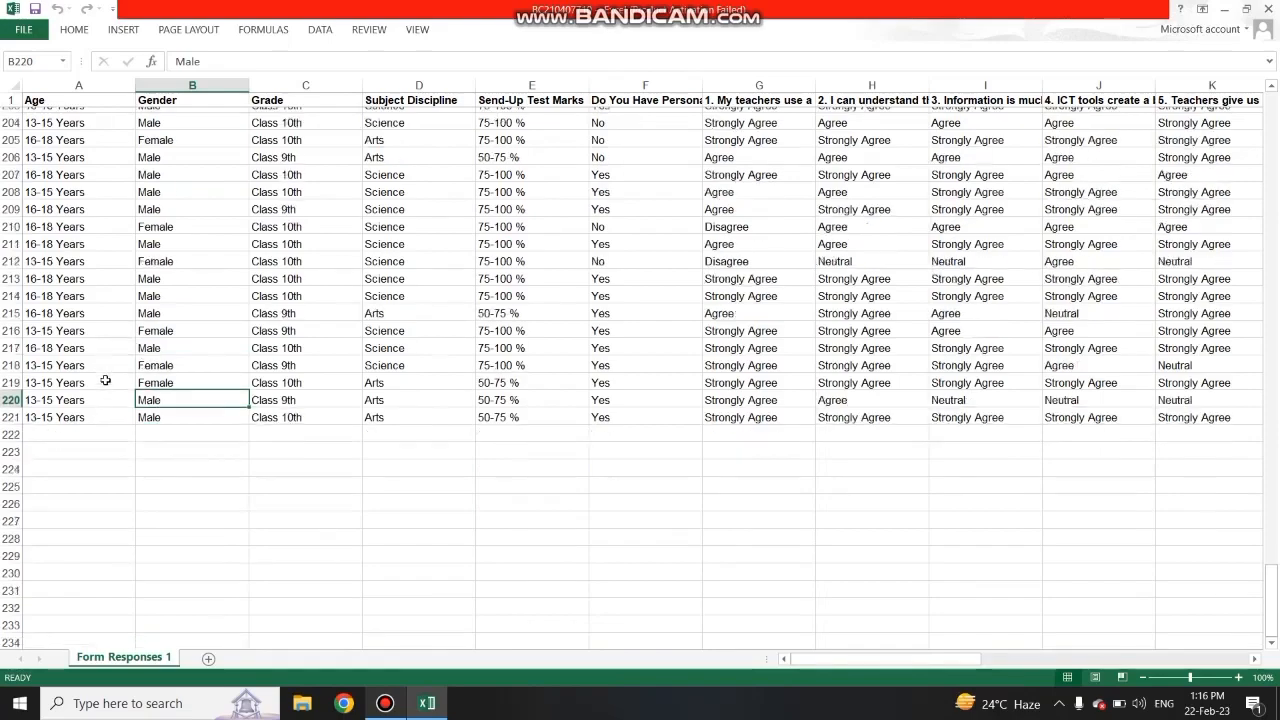
scroll(105, 380, up, 7)
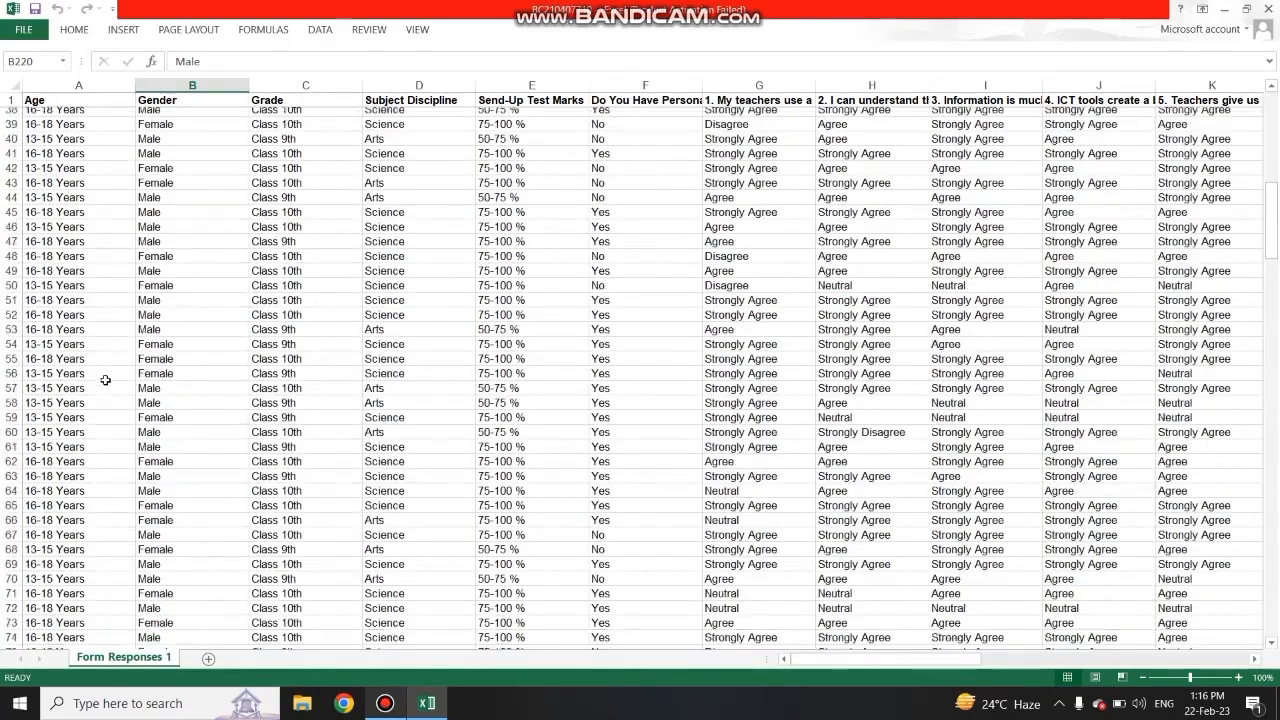
scroll(105, 380, down, 20)
scroll(105, 380, down, 20)
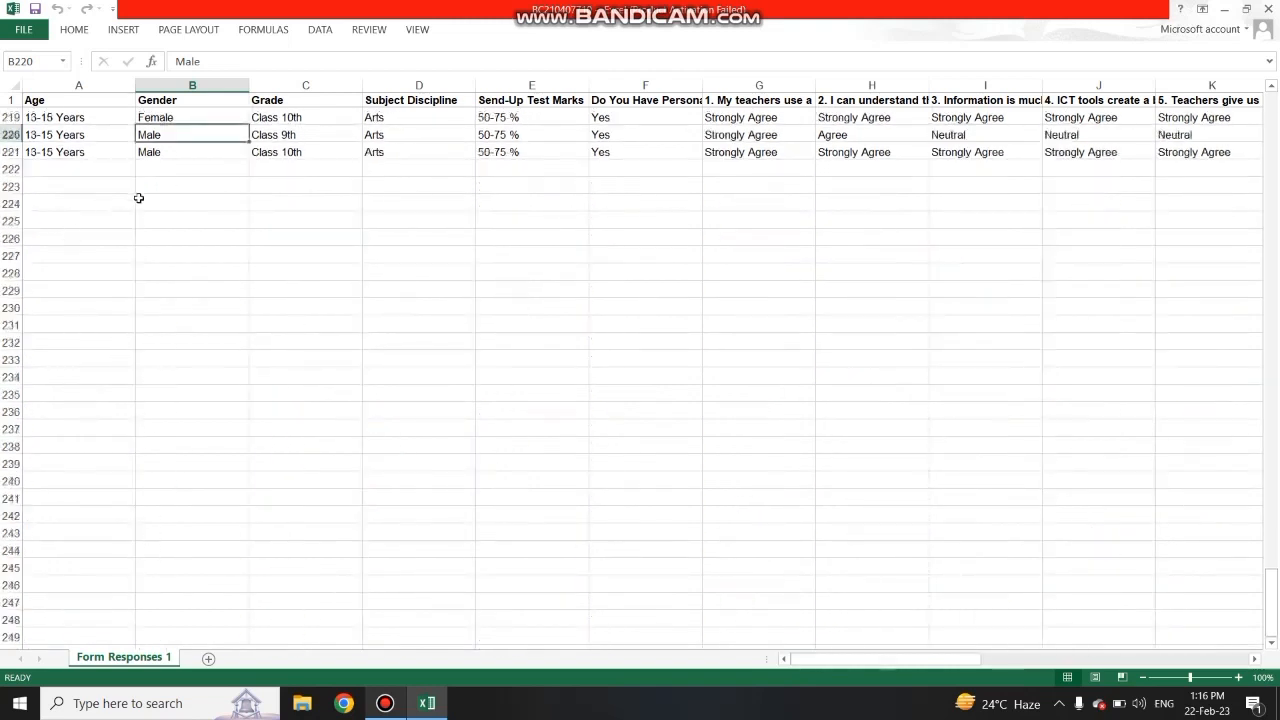
scroll(671, 223, up, 12)
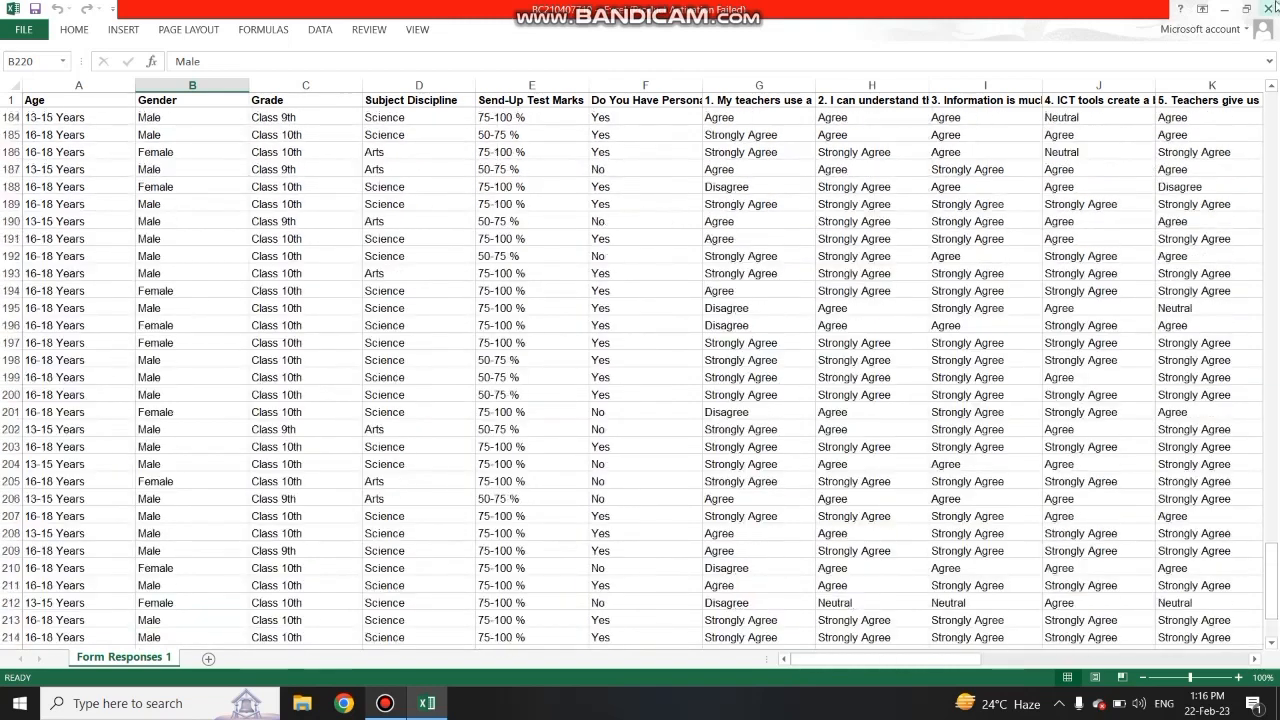
click(1225, 8)
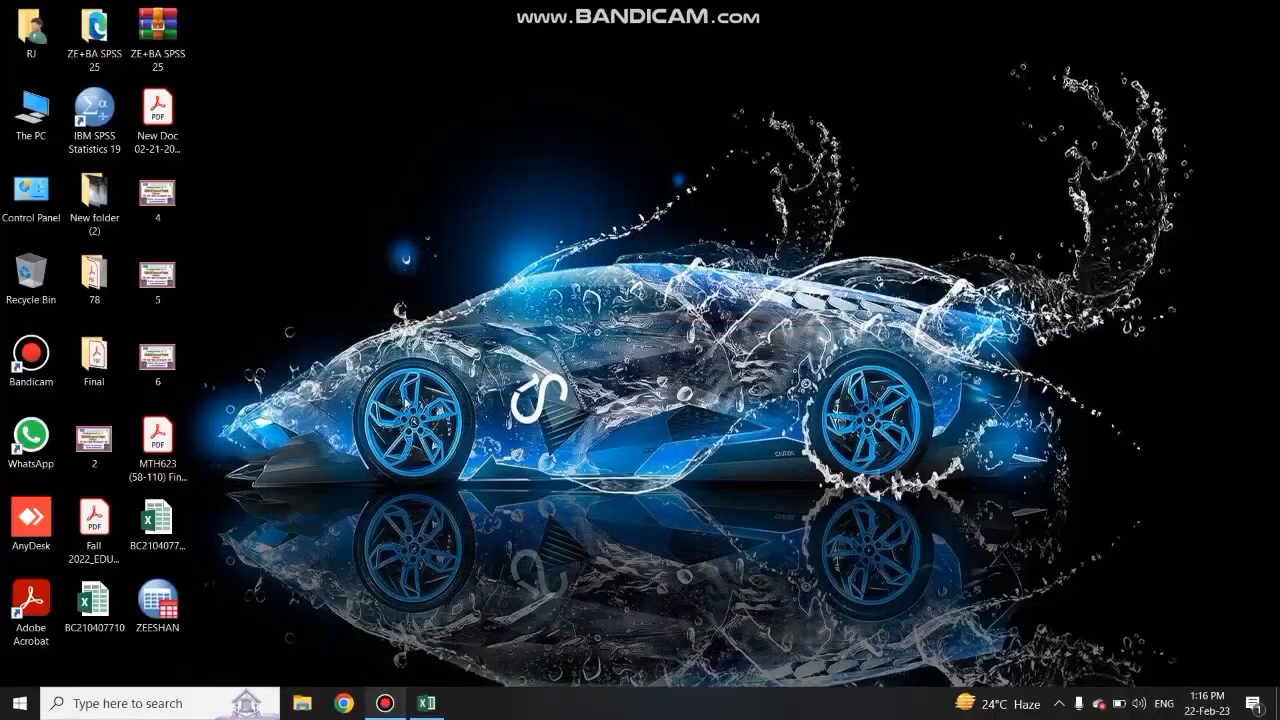
Step: Find and launch IBM SPSS Statistics 25 with an empty dataset
click(152, 705)
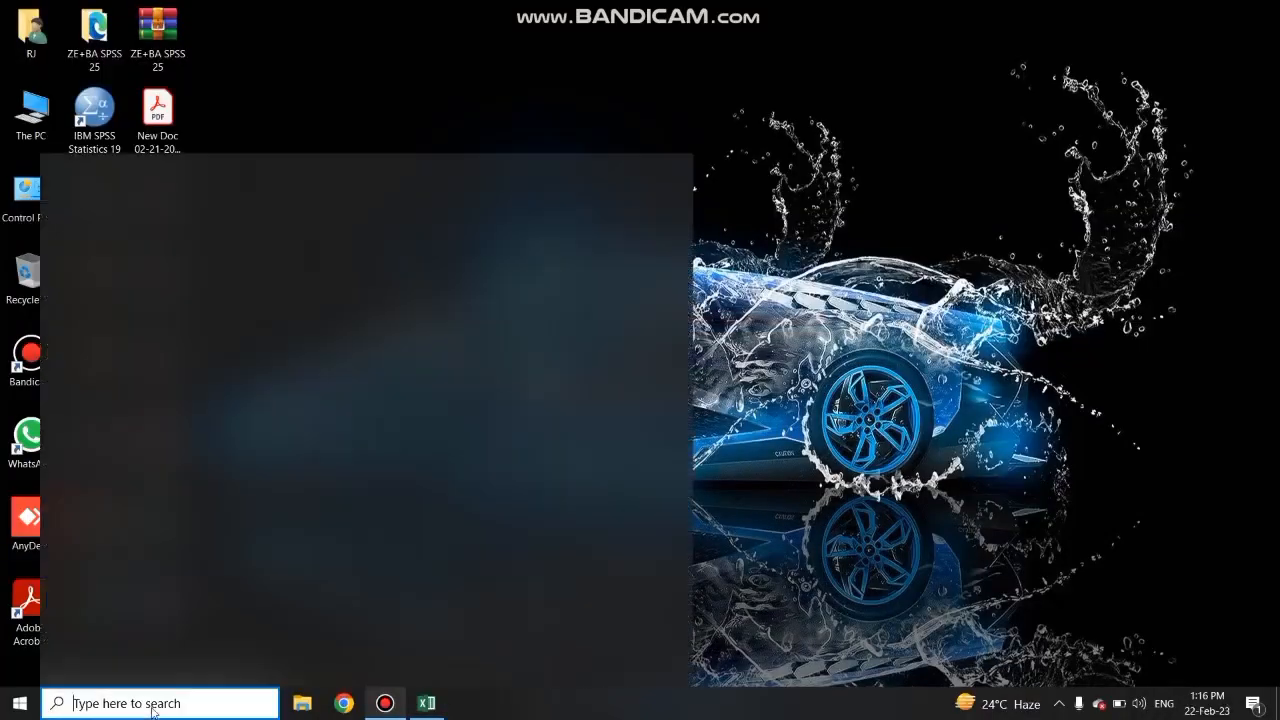
text(spss)
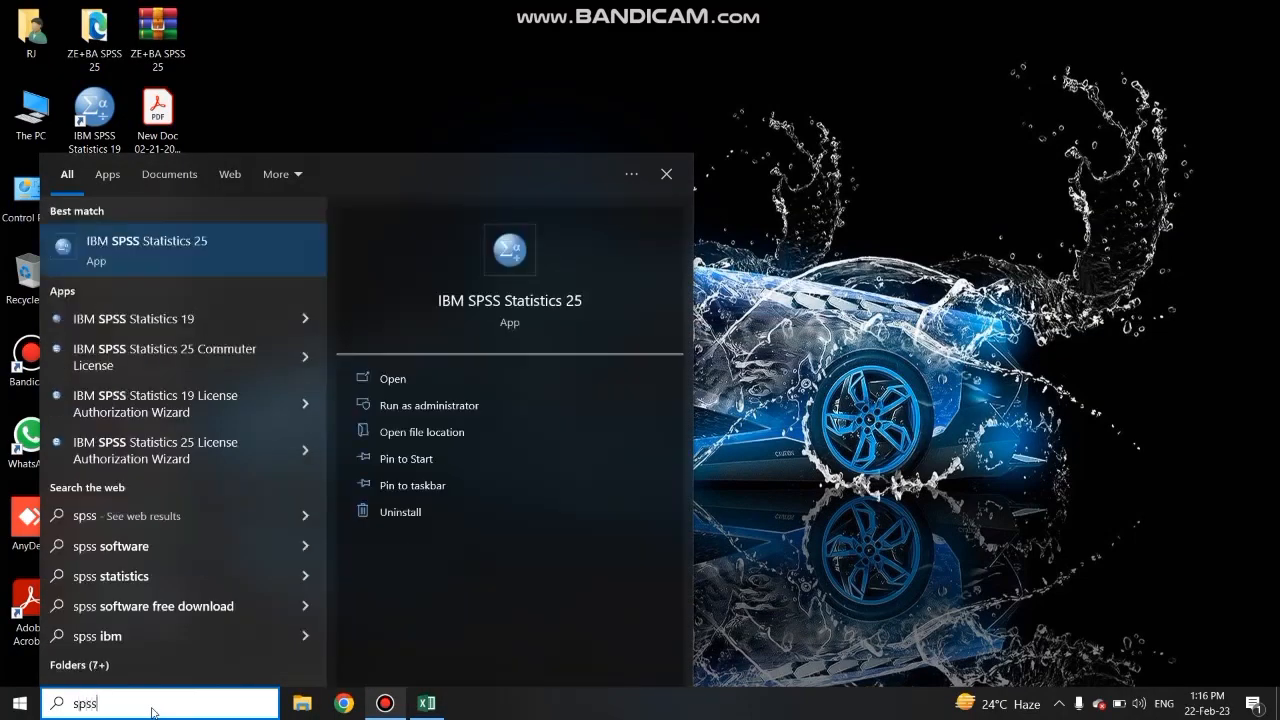
click(184, 254)
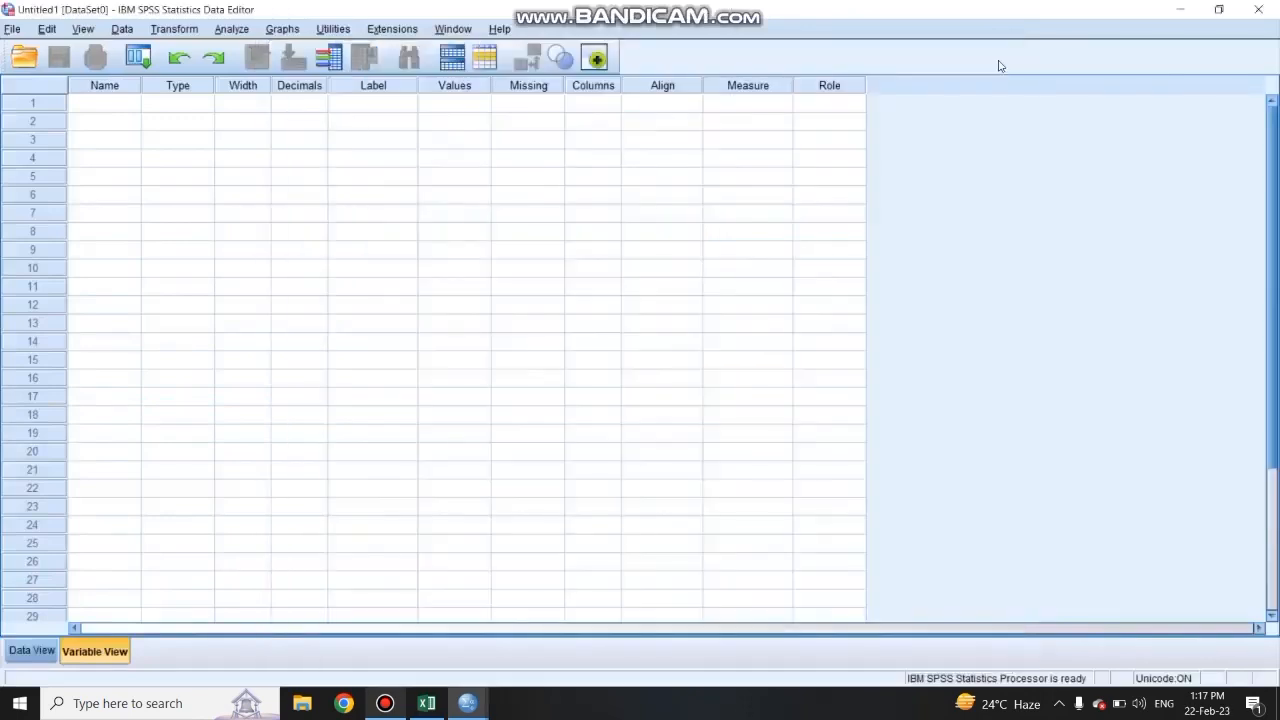
click(997, 60)
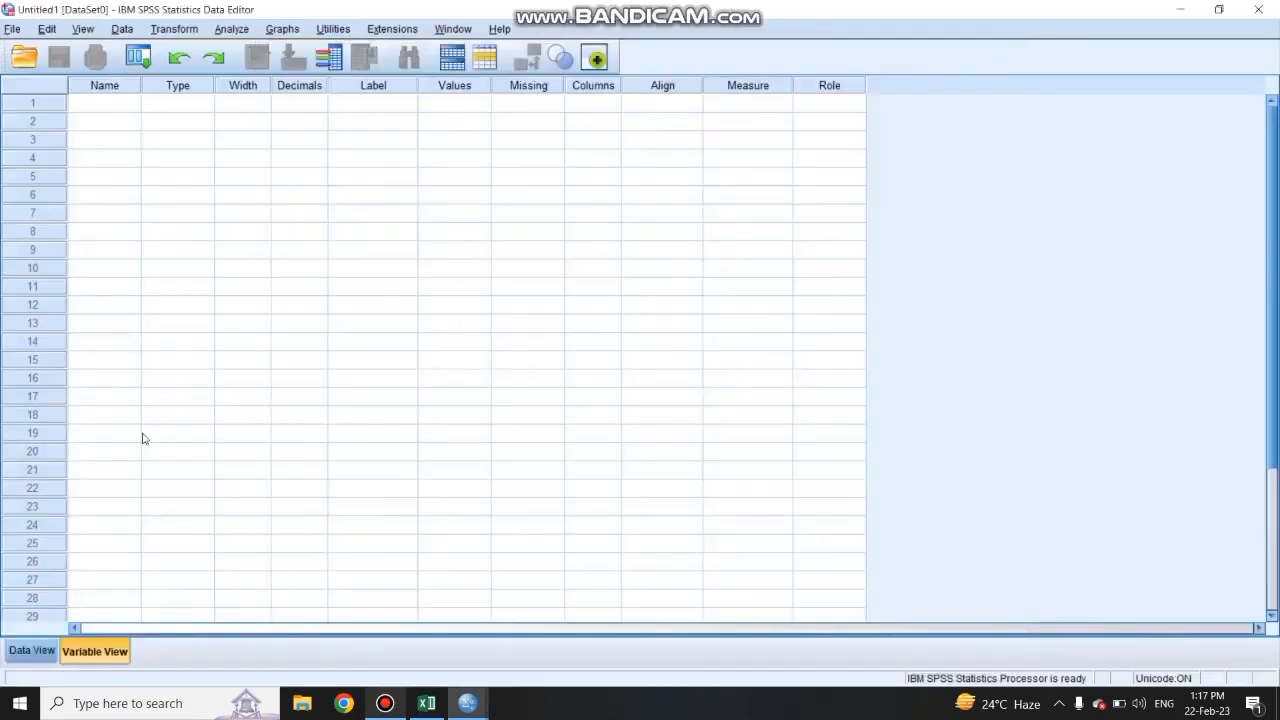
Step: Compare the empty dataset's Data View and Variable View, finishing in Variable View
click(32, 651)
click(94, 651)
click(32, 651)
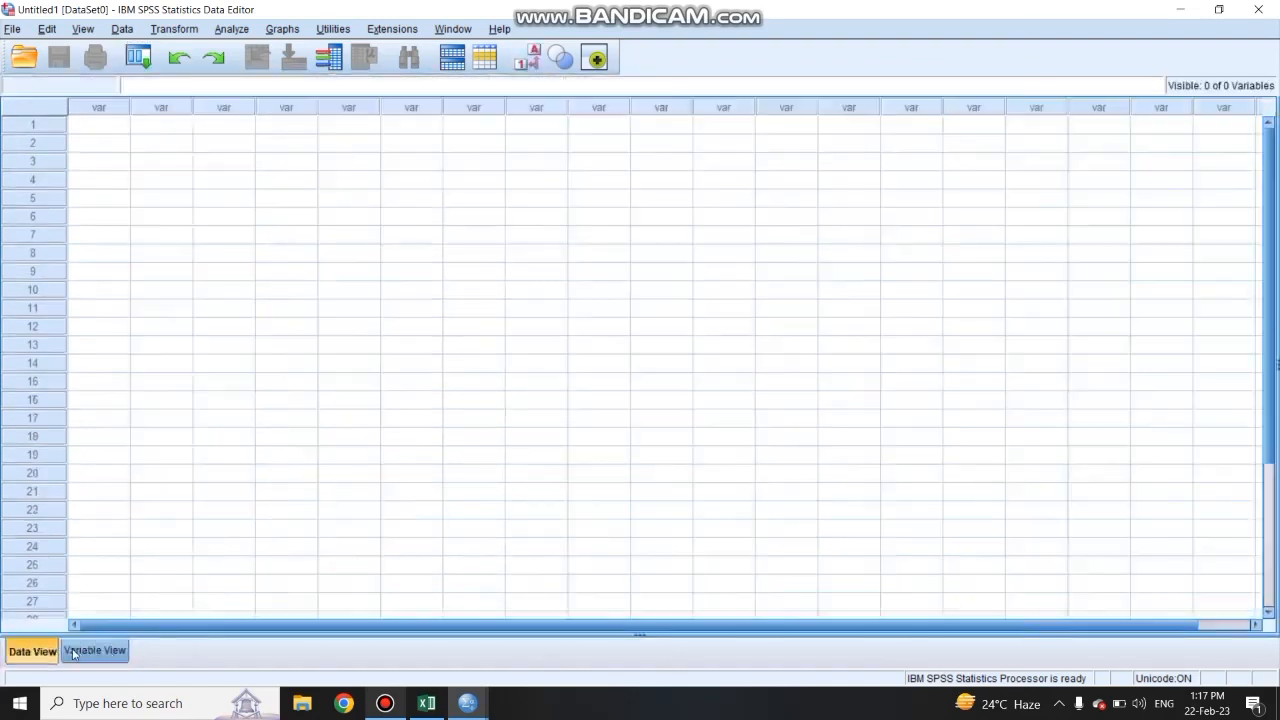
click(74, 653)
click(32, 651)
click(68, 653)
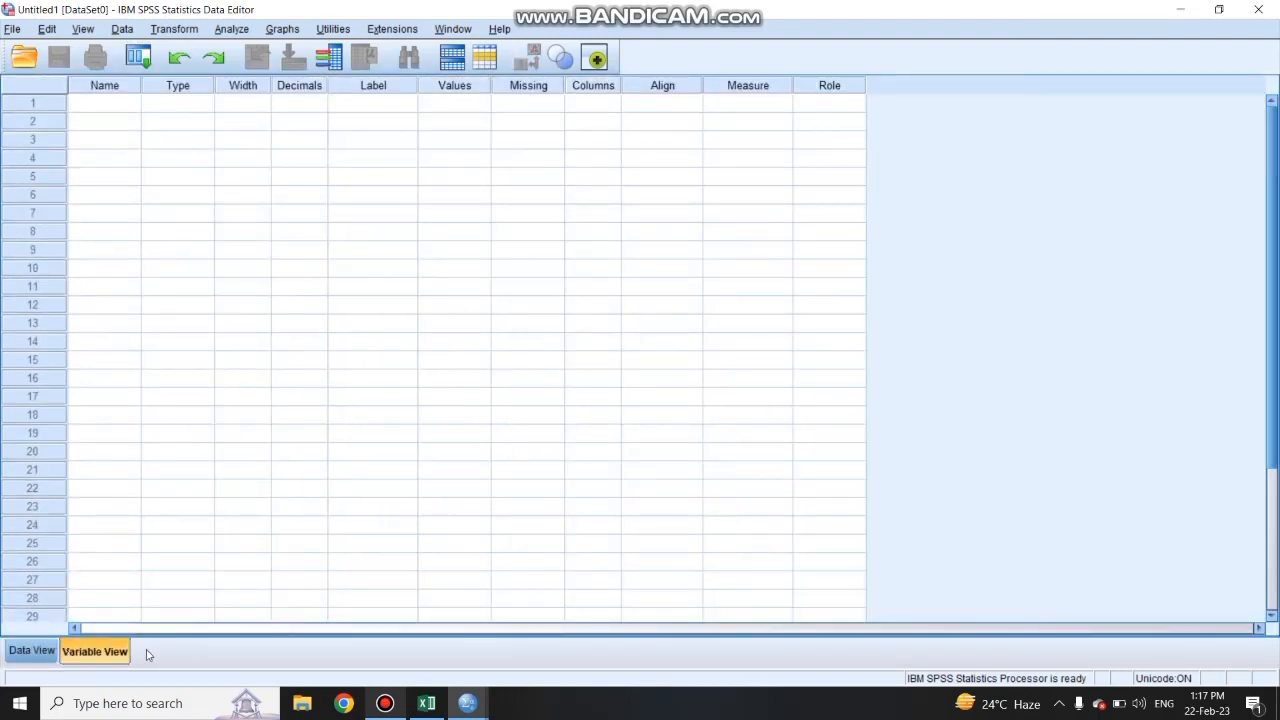
Step: Import the Form Responses 1 worksheet from the desktop Excel workbook without the -2 suffix, reading variable names from the first row
click(10, 29)
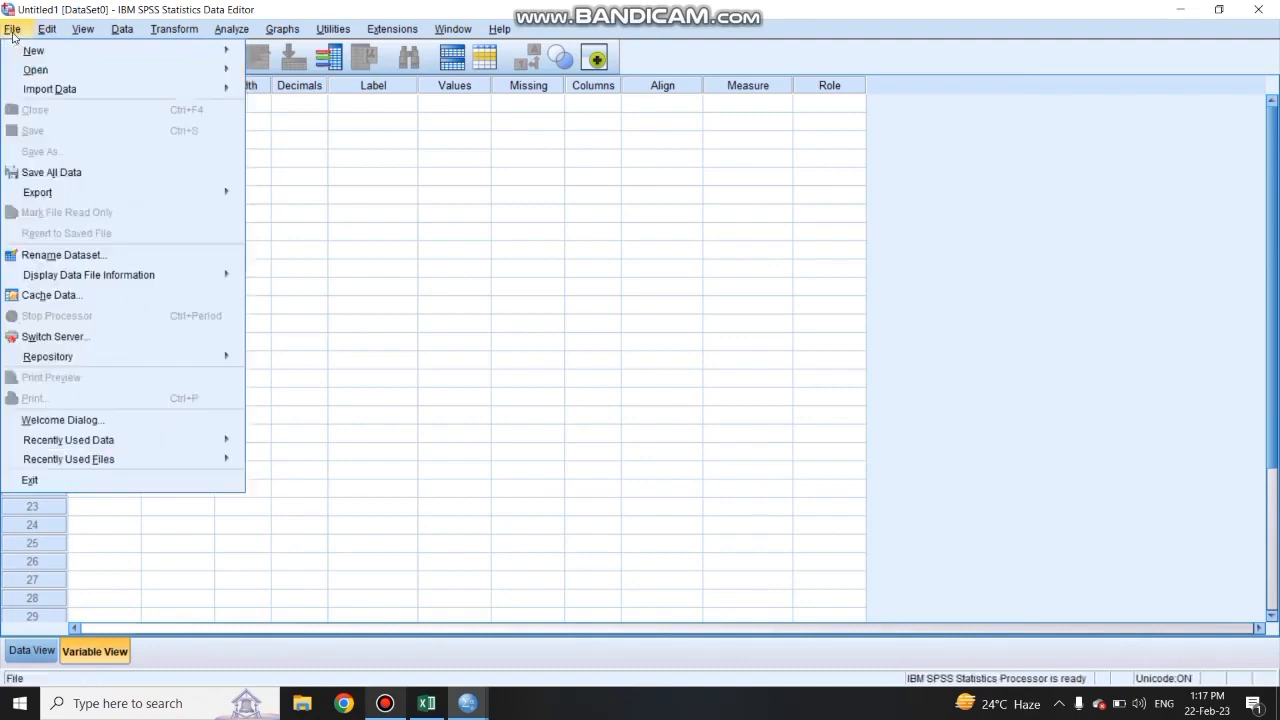
mouse_move(70, 90)
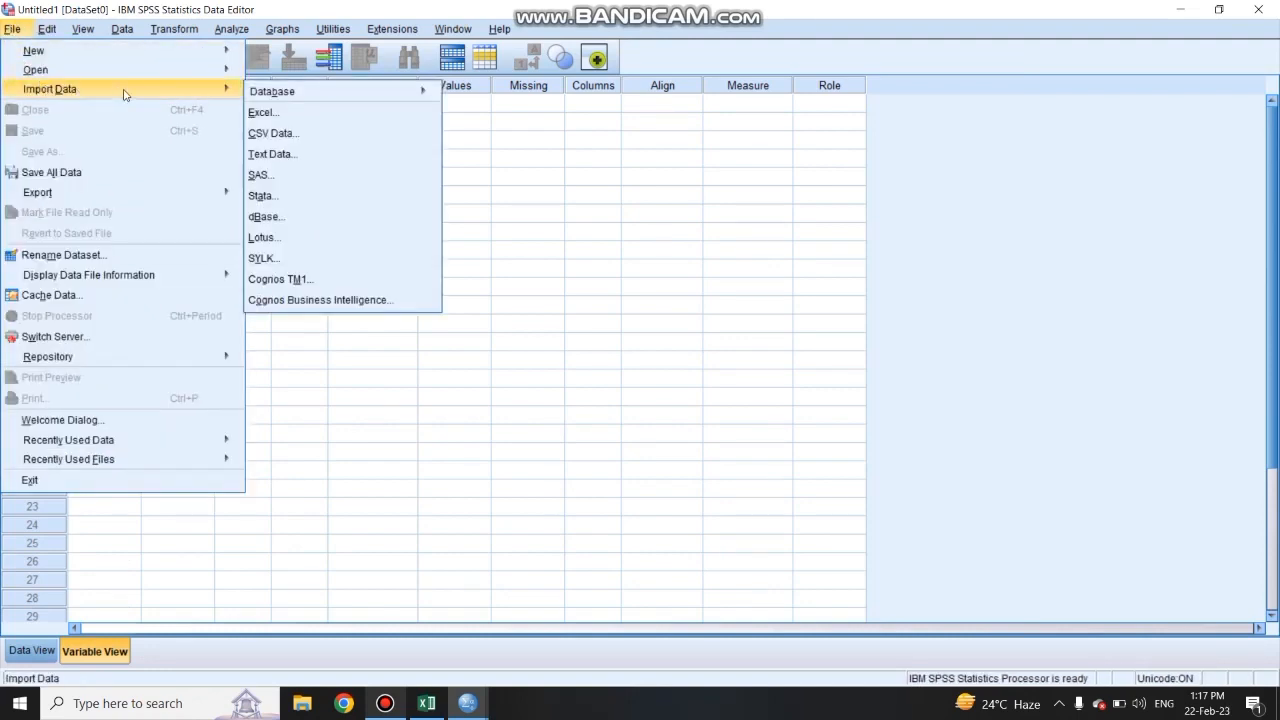
click(272, 117)
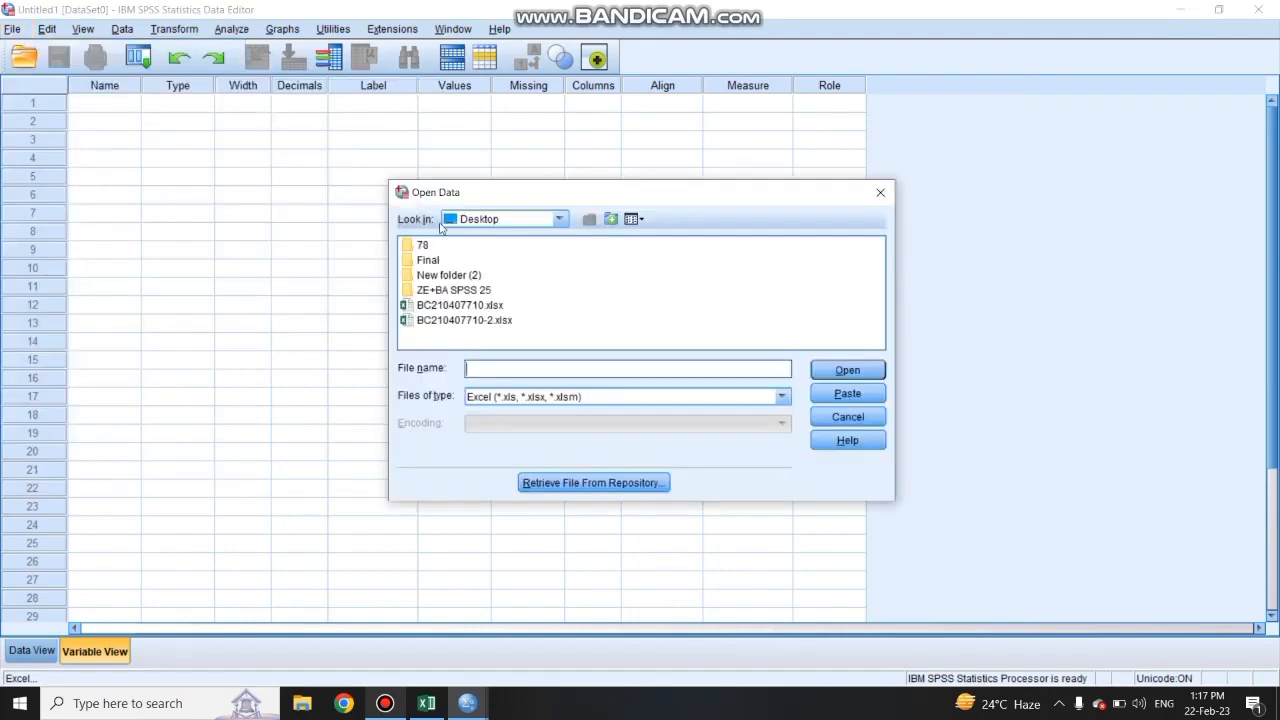
click(558, 220)
click(537, 238)
click(440, 308)
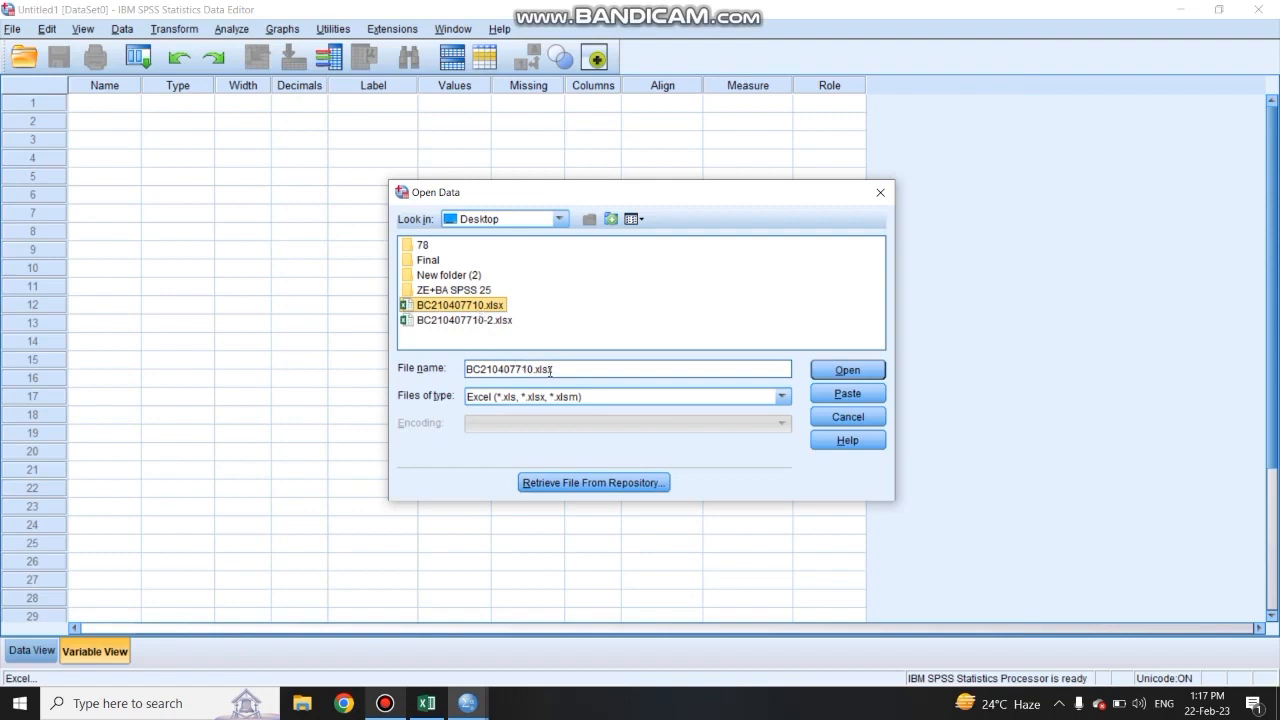
click(828, 371)
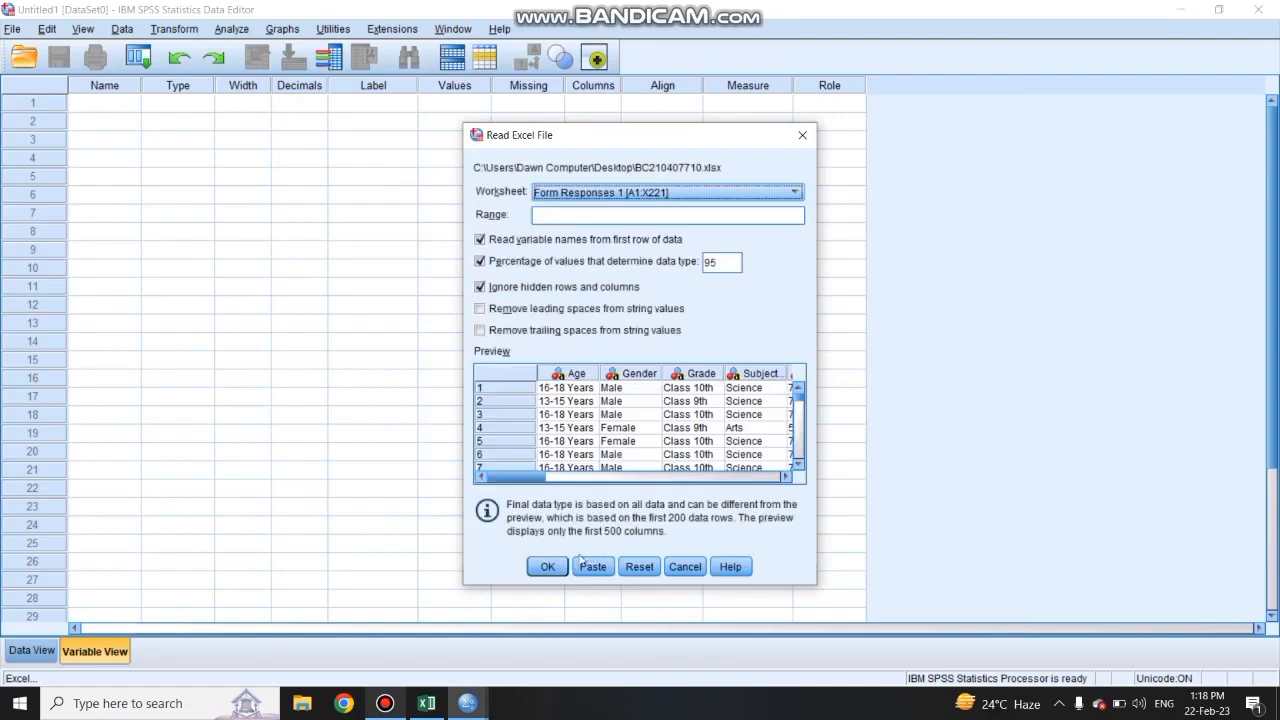
click(561, 570)
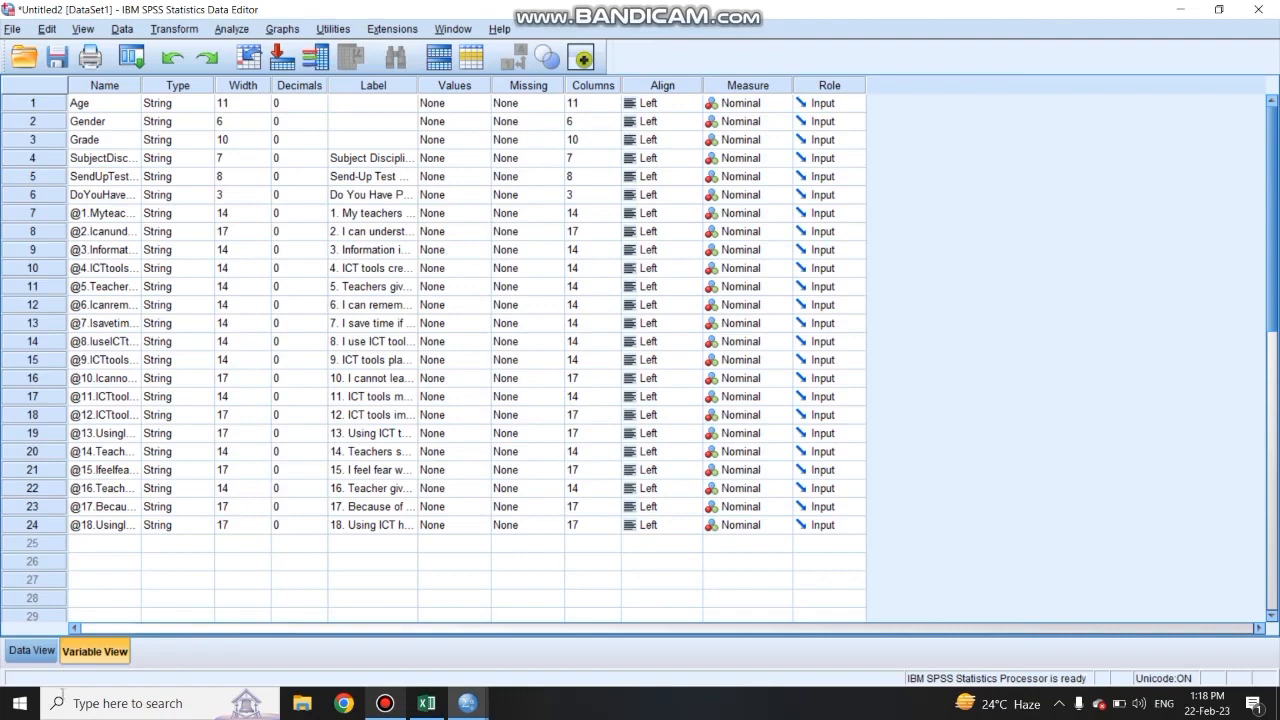
Step: Review the imported survey cases in Data View and their variable definitions in Variable View
click(42, 653)
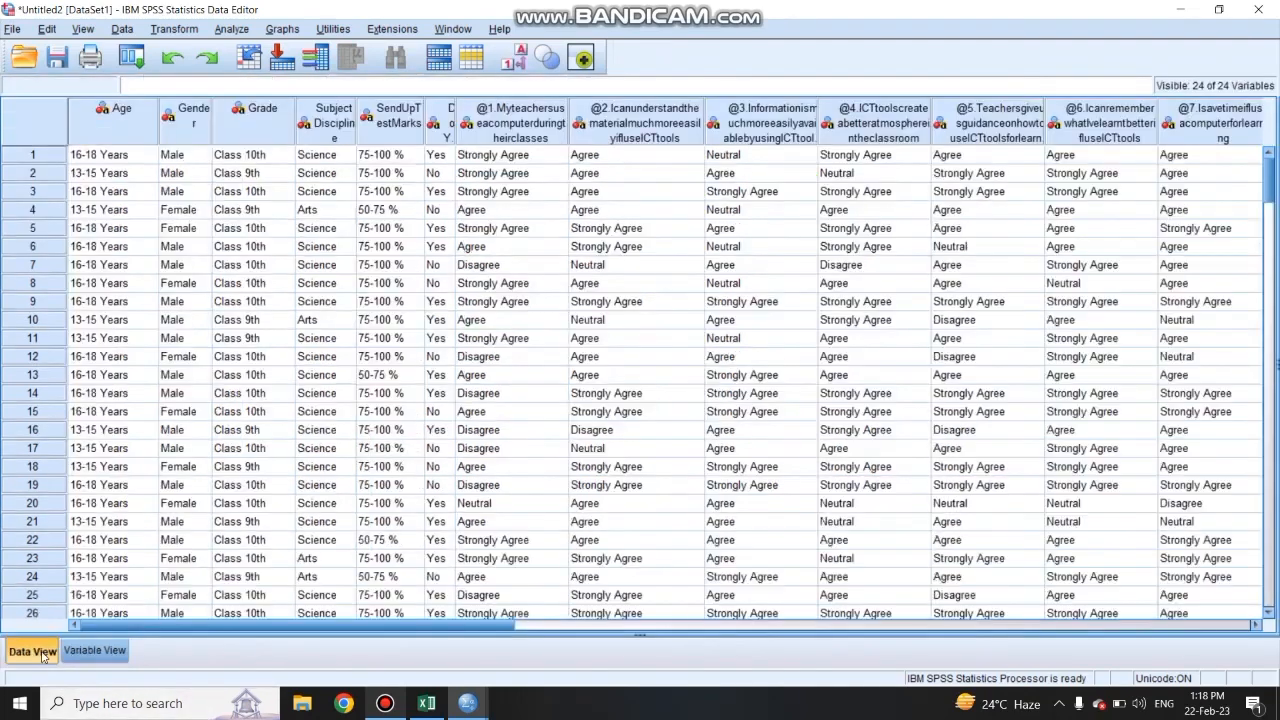
click(88, 652)
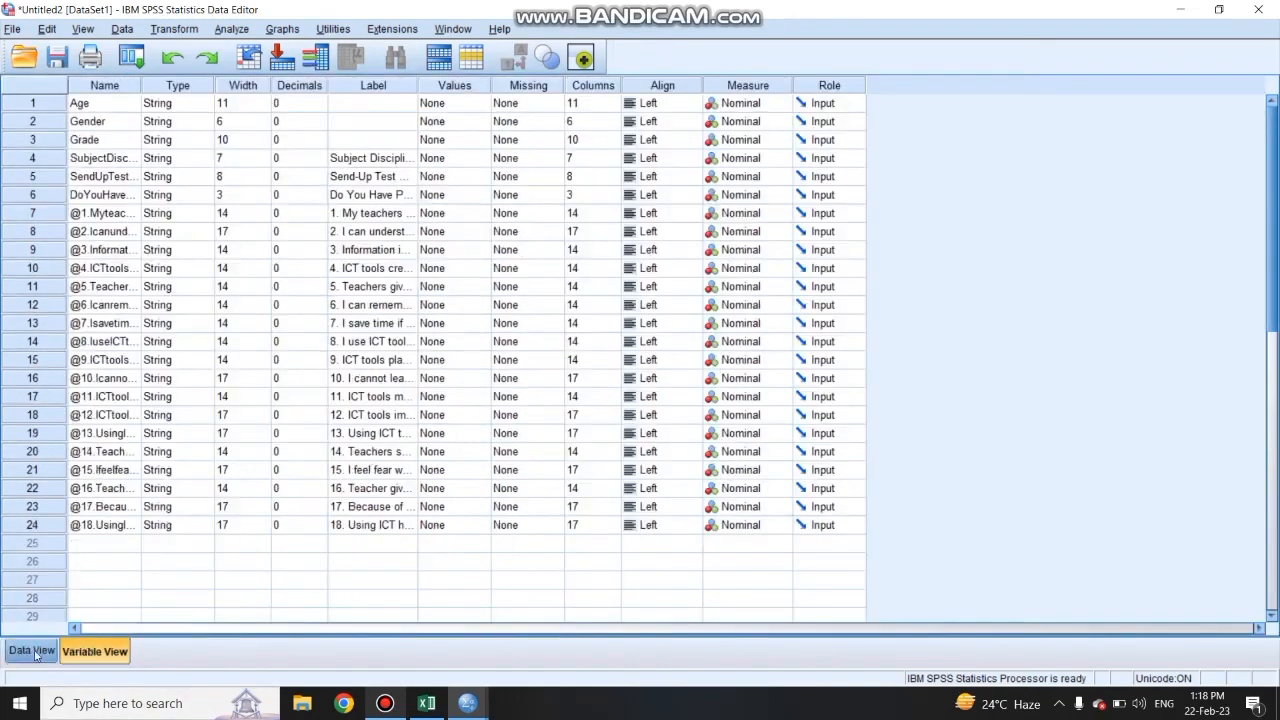
click(45, 652)
click(70, 655)
Step: Switch back to the Excel workbook and review the survey answers in its first rows
click(427, 705)
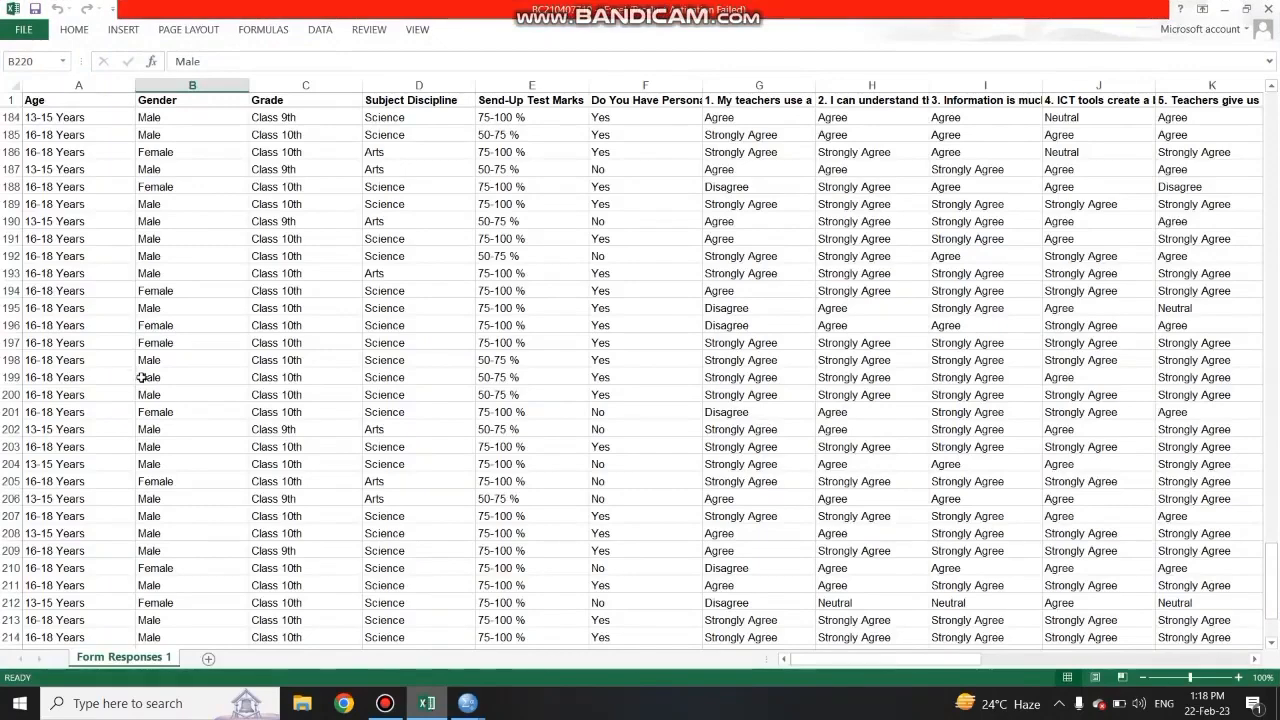
scroll(200, 305, up, 16)
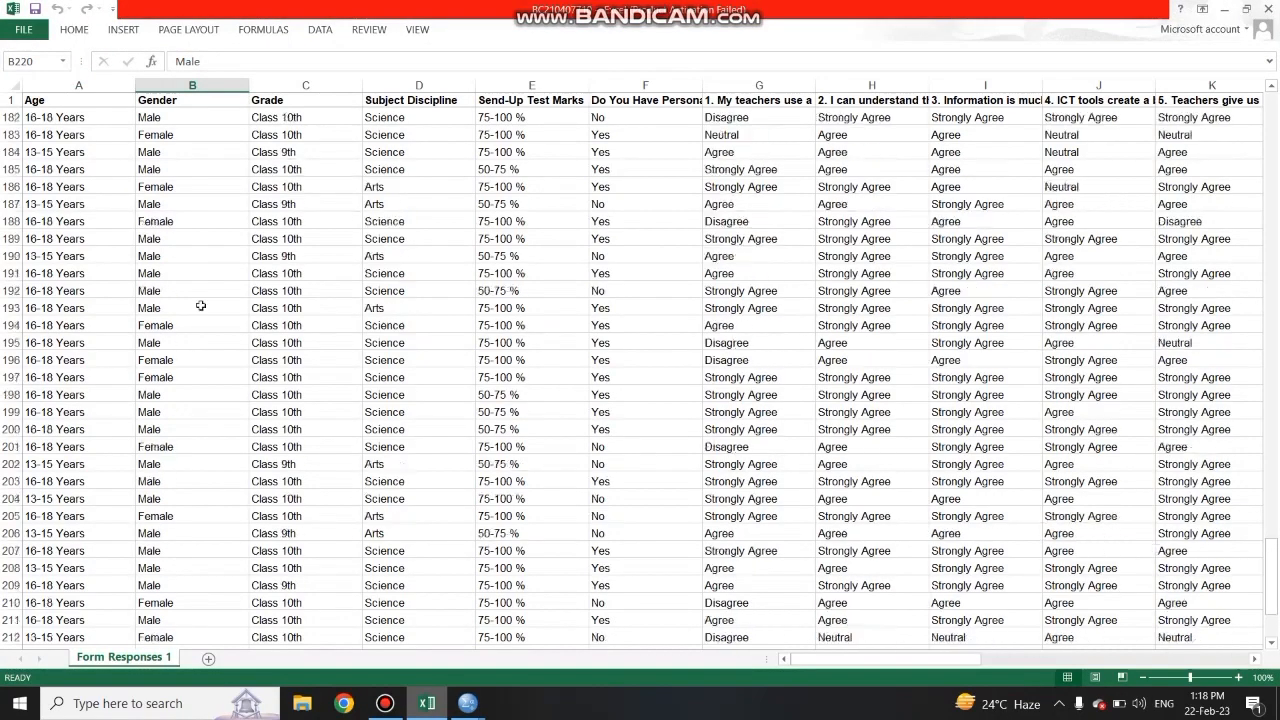
scroll(200, 305, up, 20)
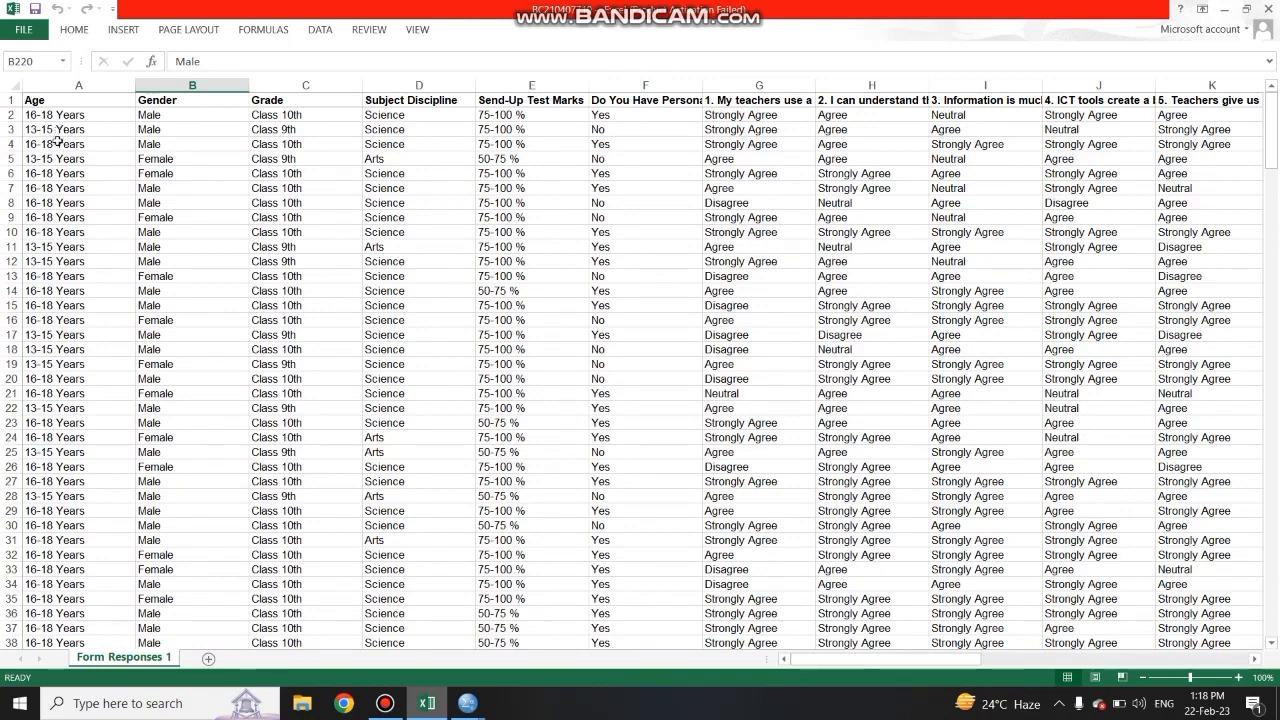
Step: Replace every 13-15 Years entry in the Age column with the code 1 across the worksheet
click(78, 33)
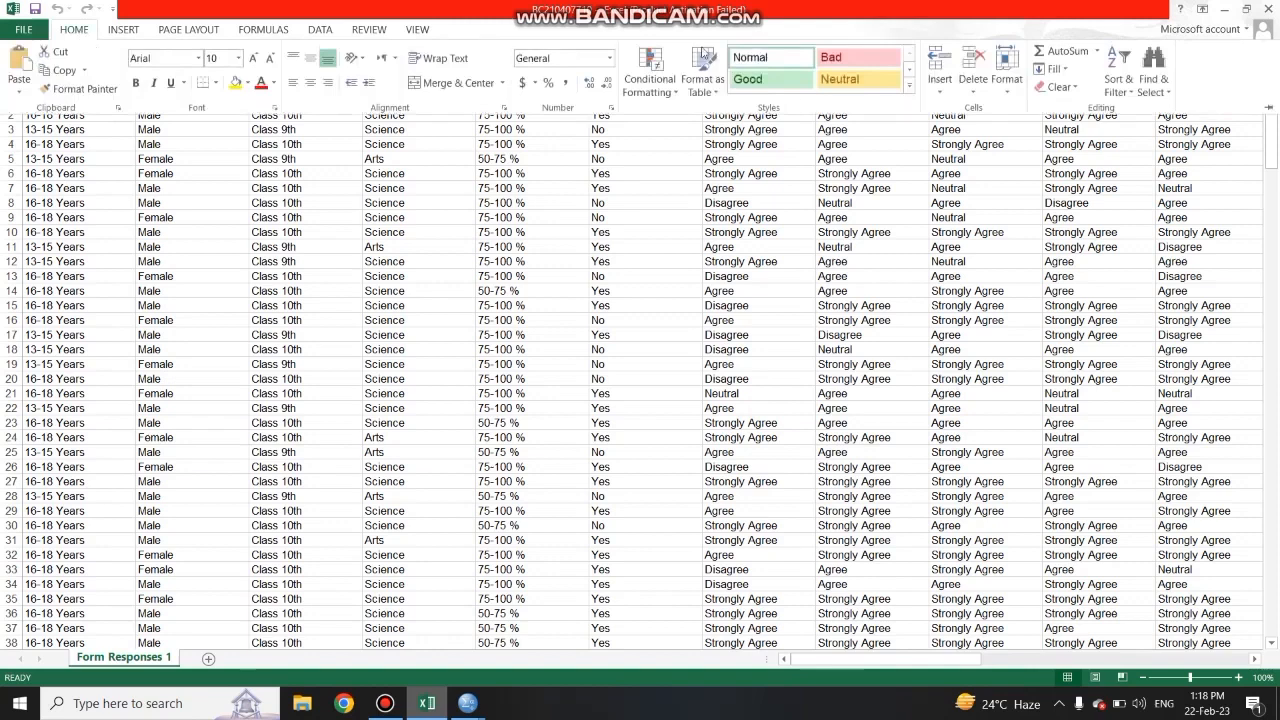
click(1165, 96)
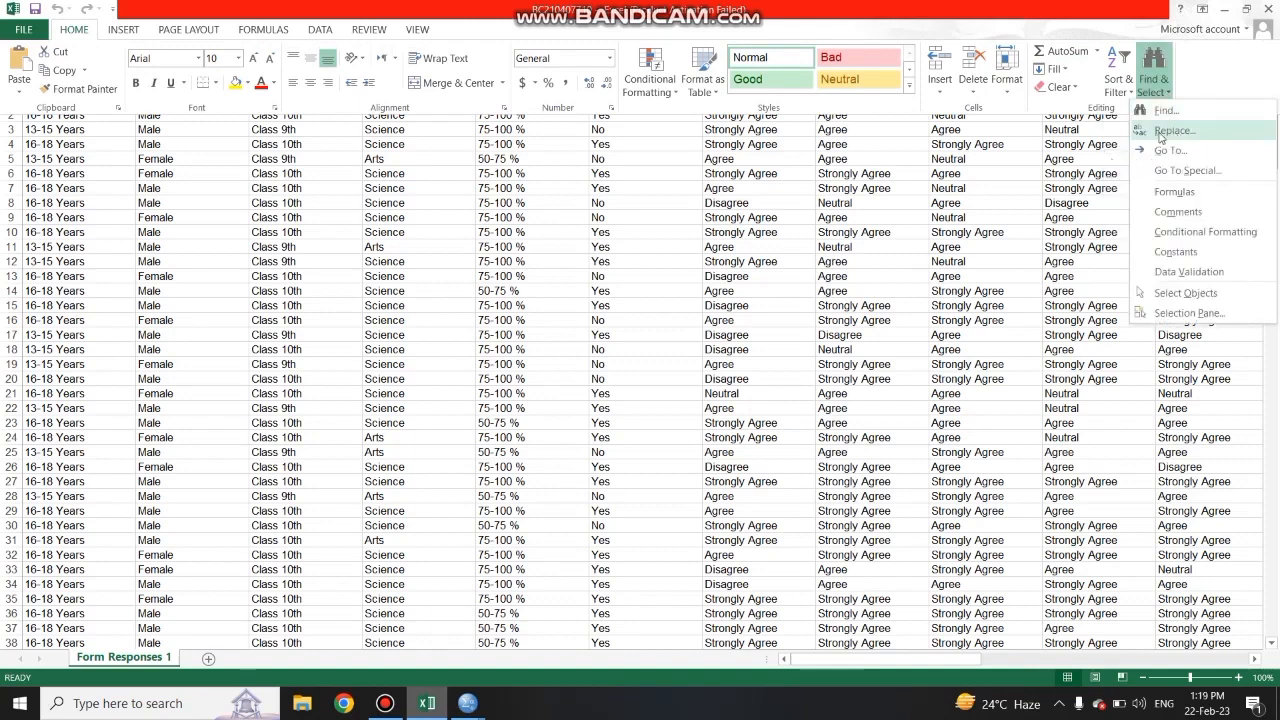
click(1166, 137)
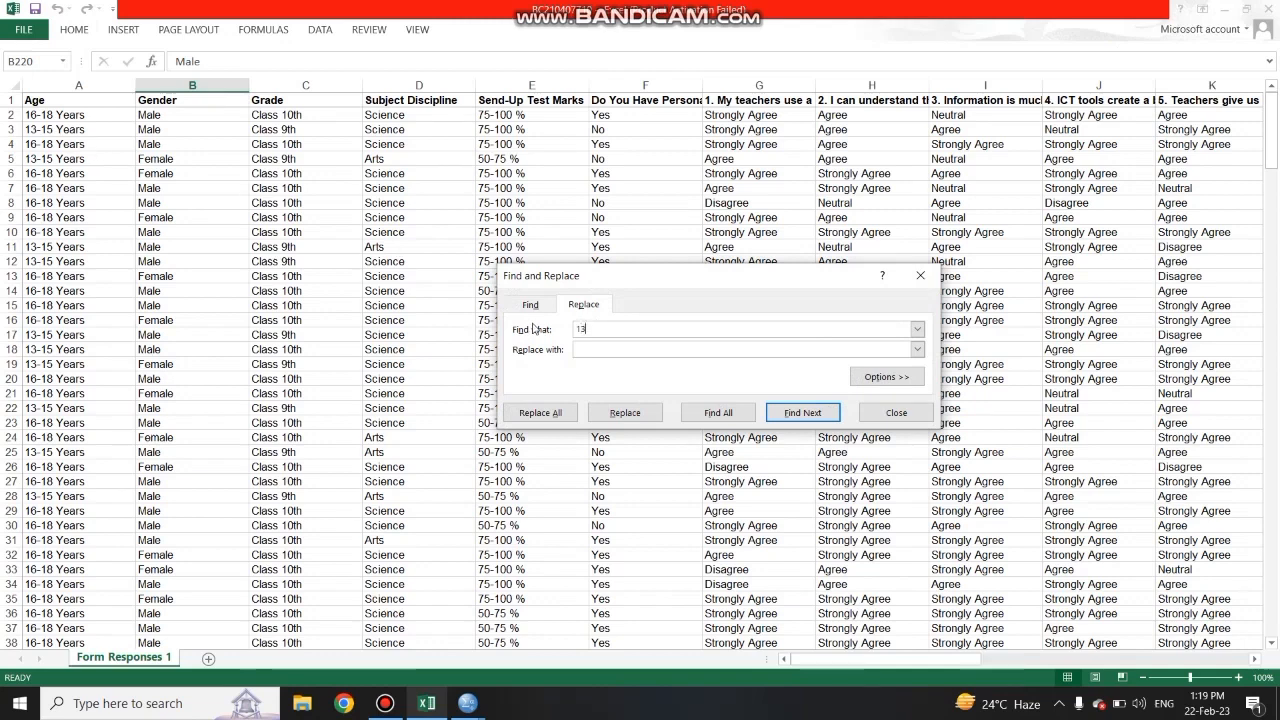
text(5 Years)
click(590, 349)
click(549, 413)
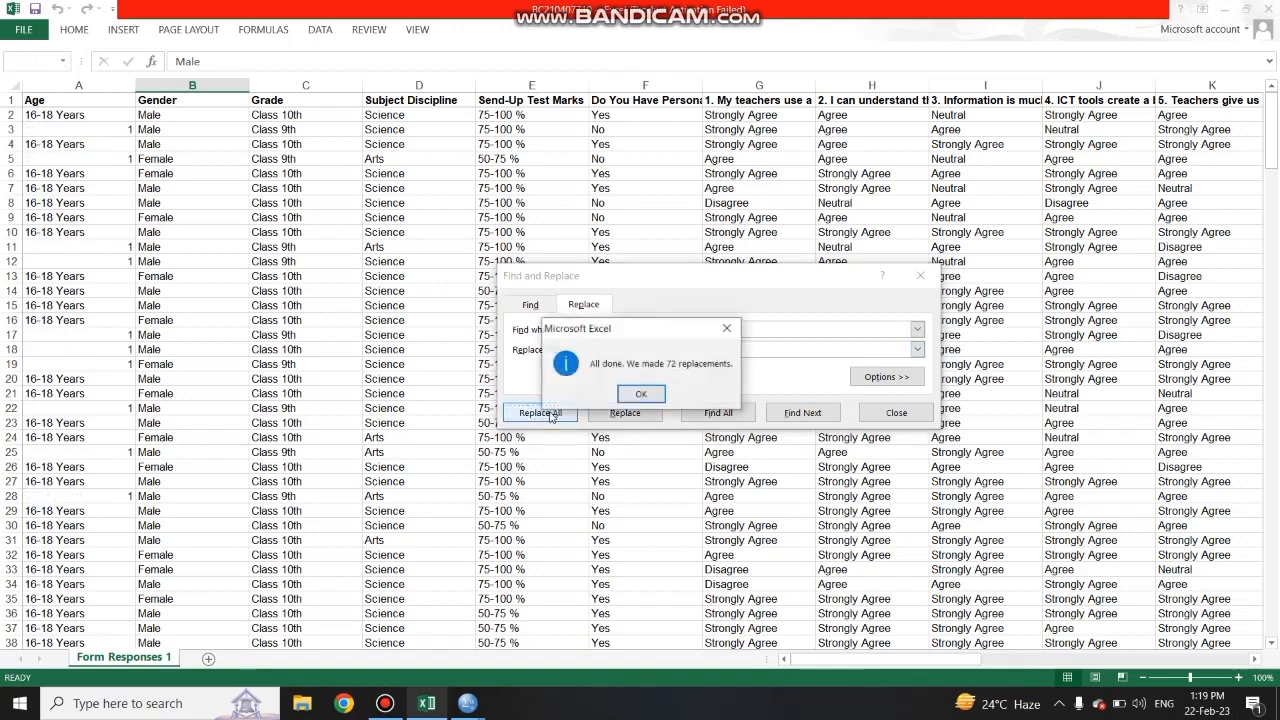
click(640, 394)
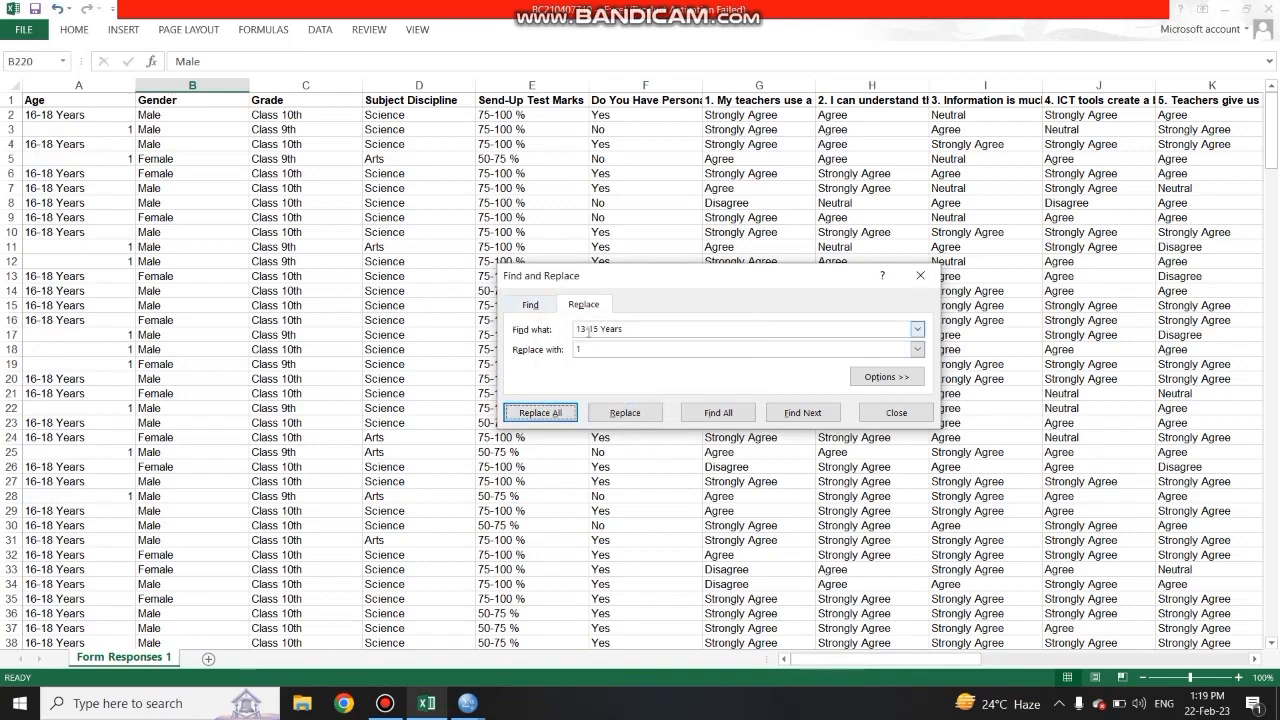
Step: Replace every 16-18 Years entry in the Age column with the code 2
click(586, 330)
key(BackSpace)
text(5)
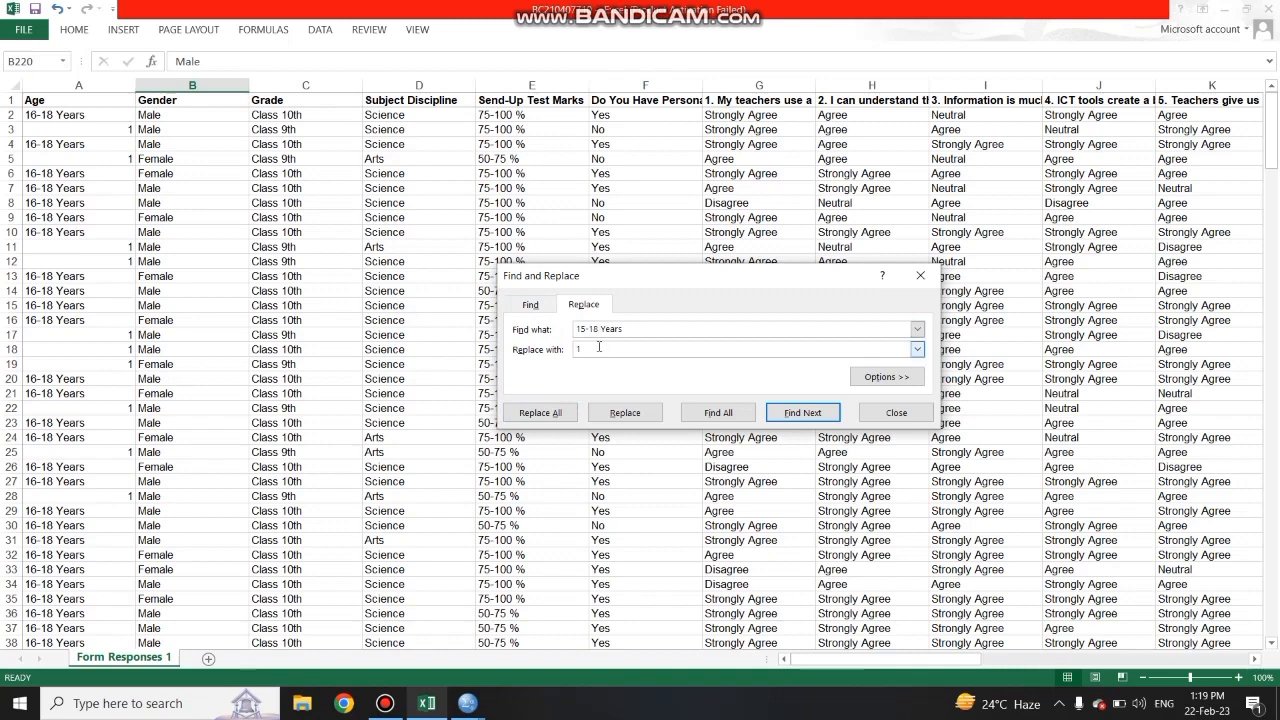
click(555, 413)
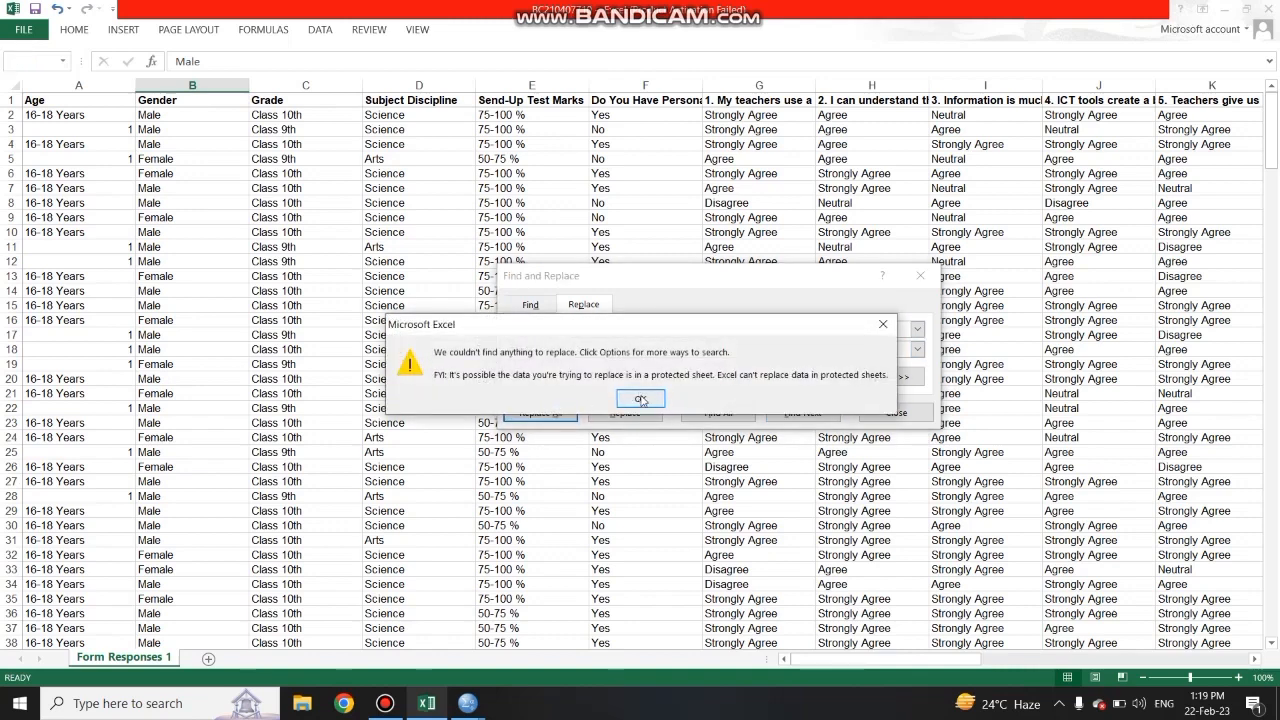
click(640, 398)
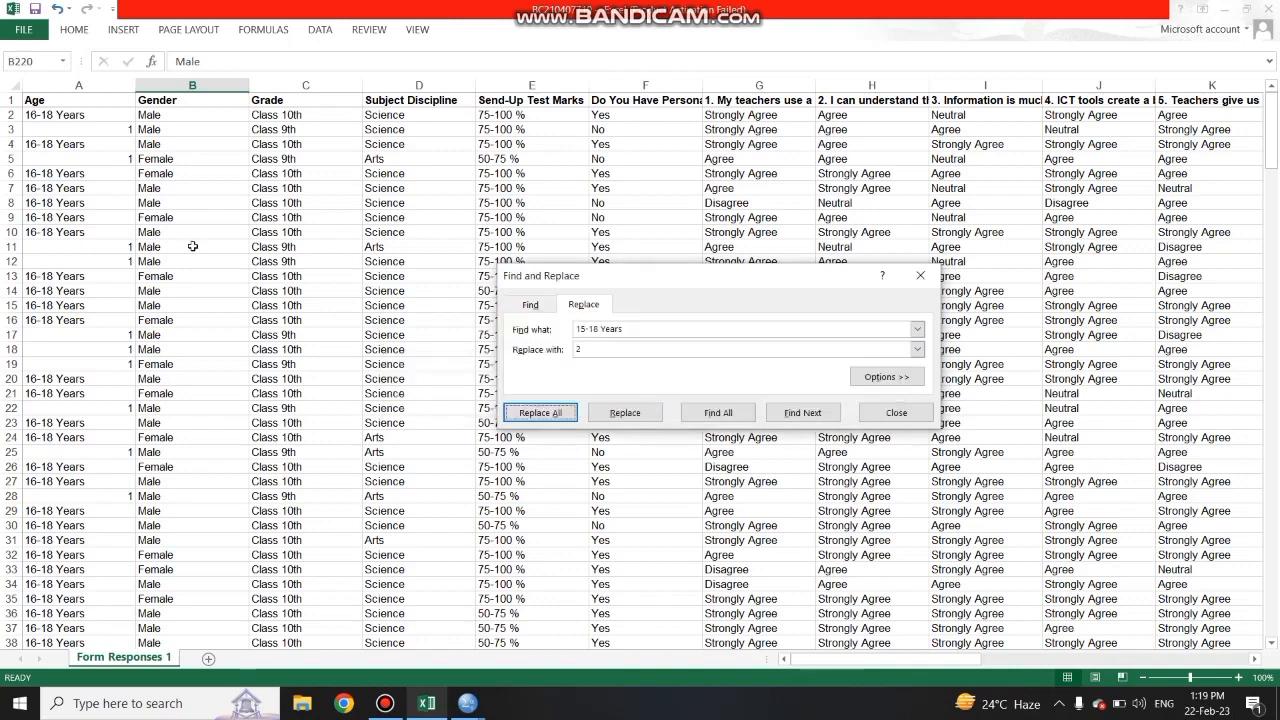
click(580, 329)
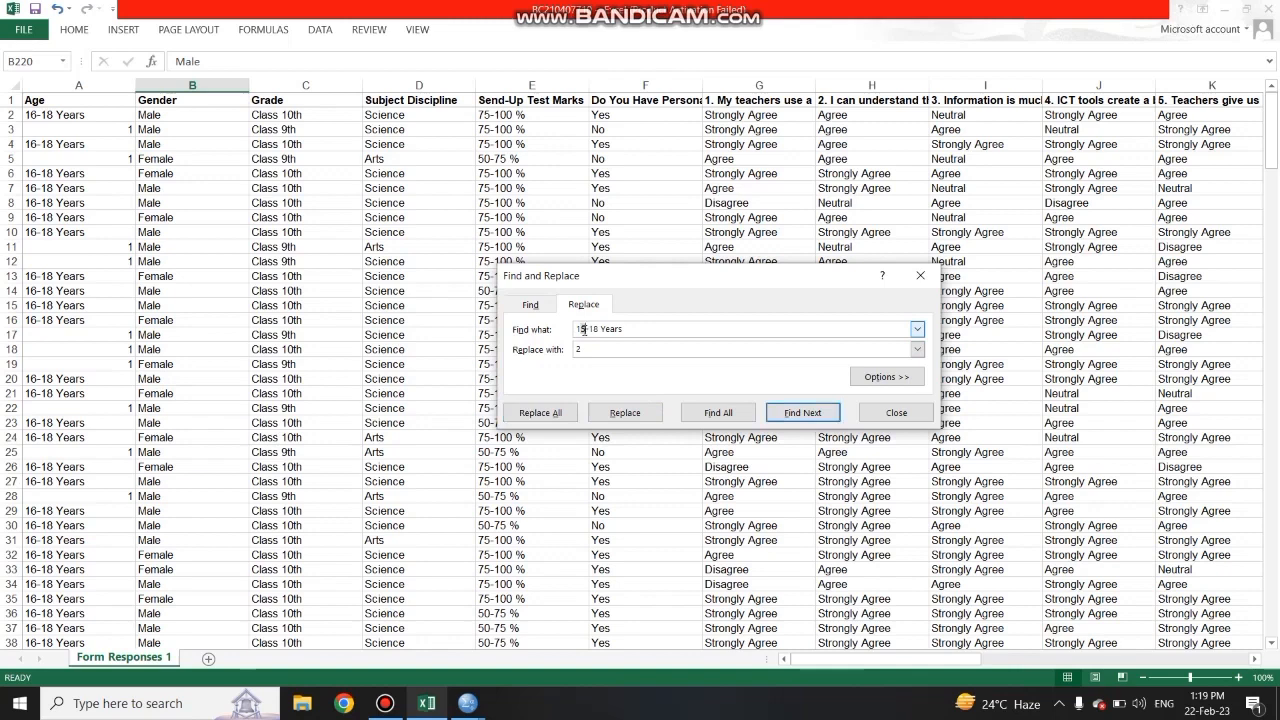
click(553, 413)
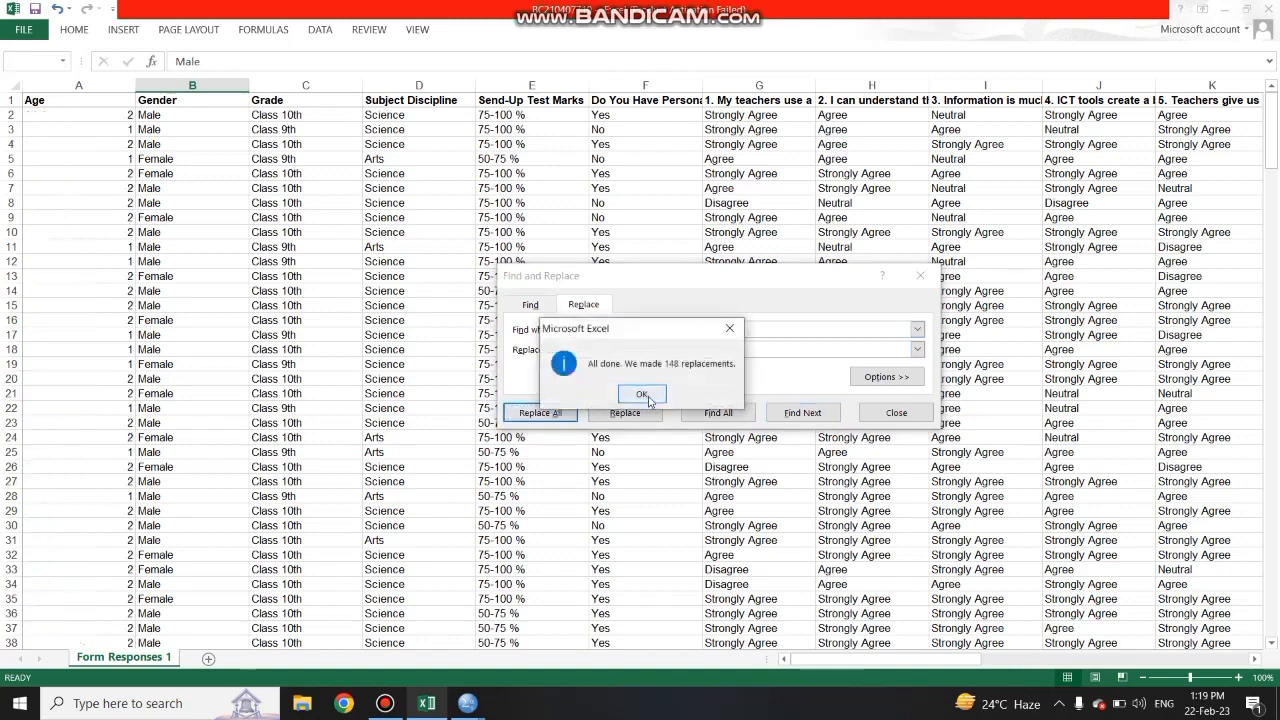
click(645, 396)
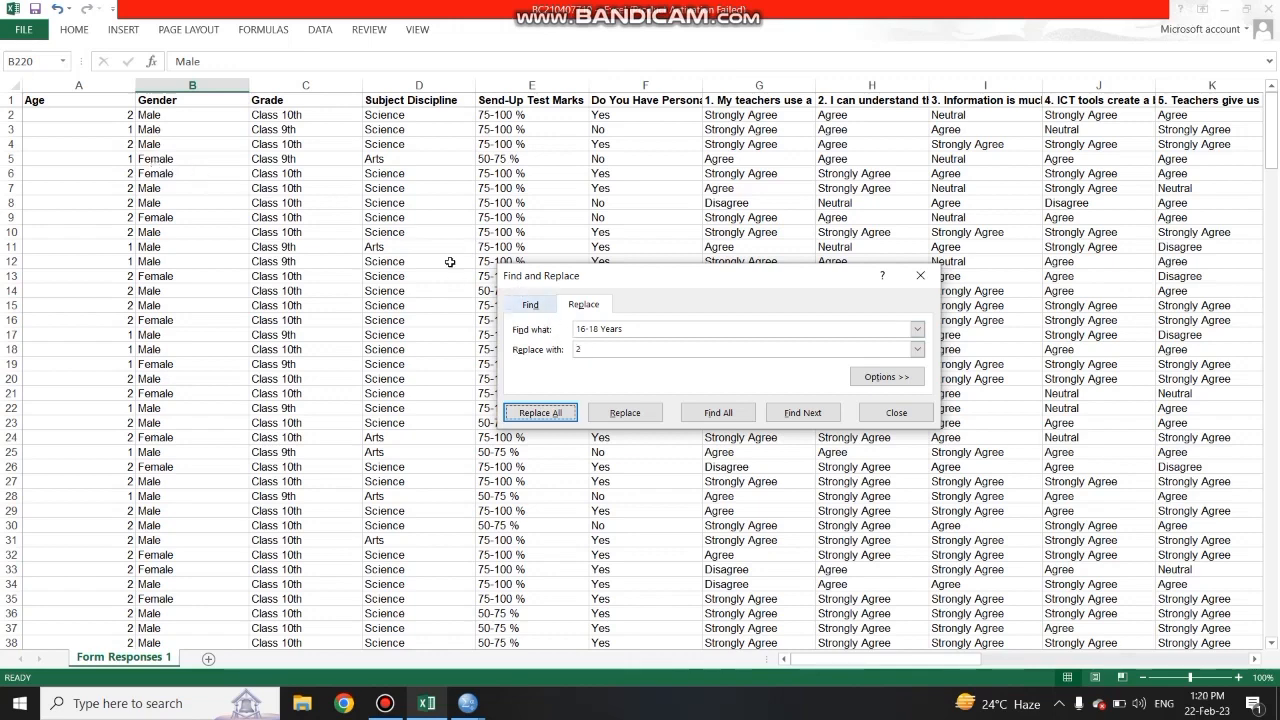
Step: Replace every Female entry in the Gender column with the code 2
click(627, 334)
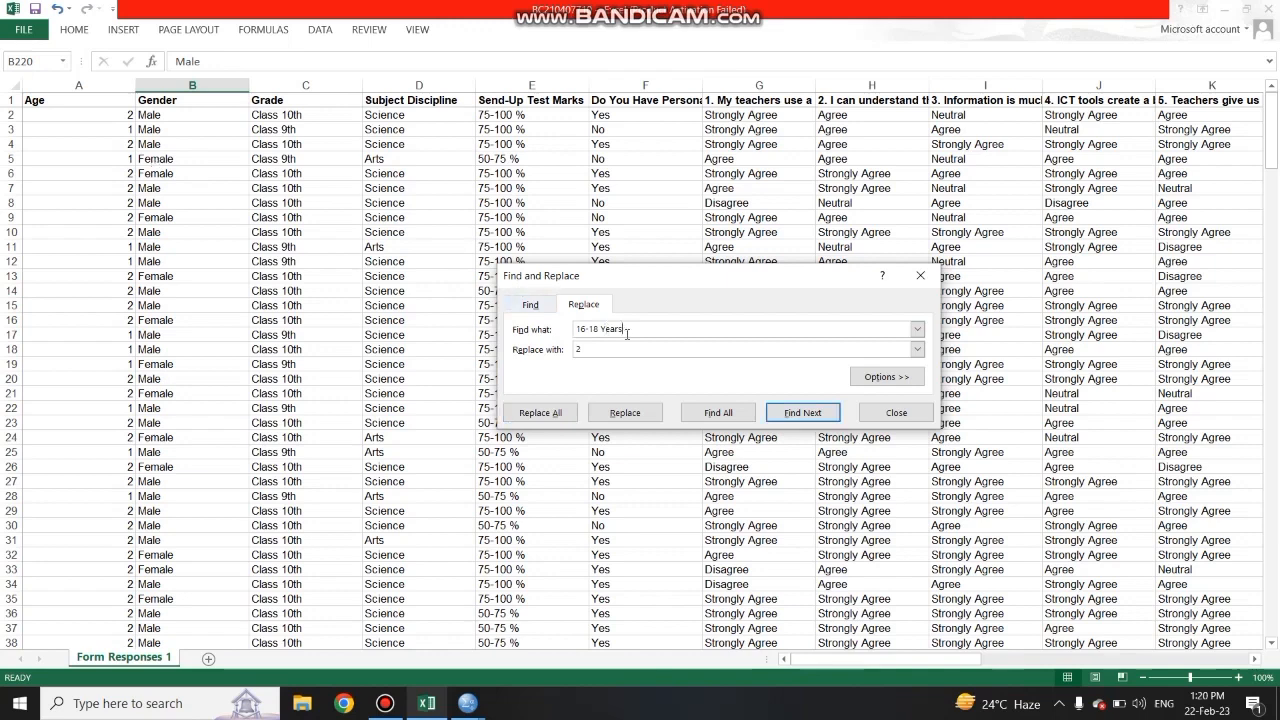
text(Fema)
key(BackSpace)
key(BackSpace)
key(BackSpace)
key(BackSpace)
key(BackSpace)
key(BackSpace)
key(BackSpace)
key(BackSpace)
key(BackSpace)
key(BackSpace)
key(BackSpace)
click(560, 414)
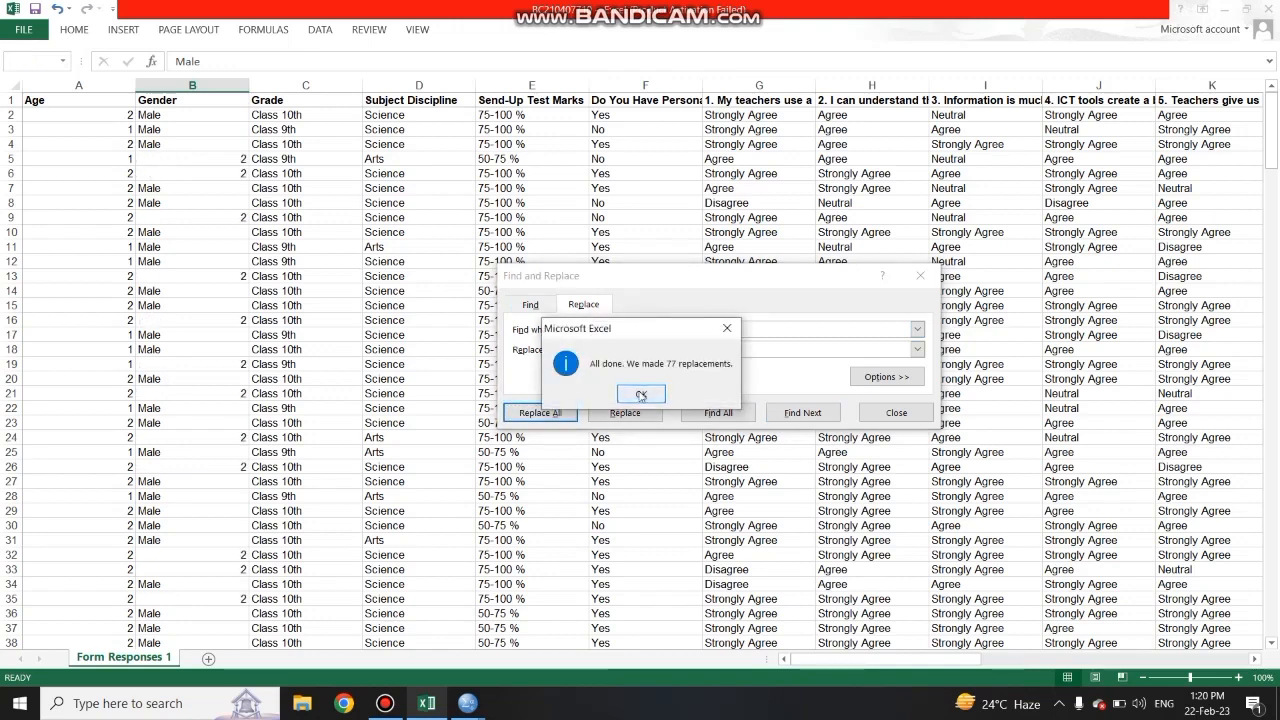
click(641, 395)
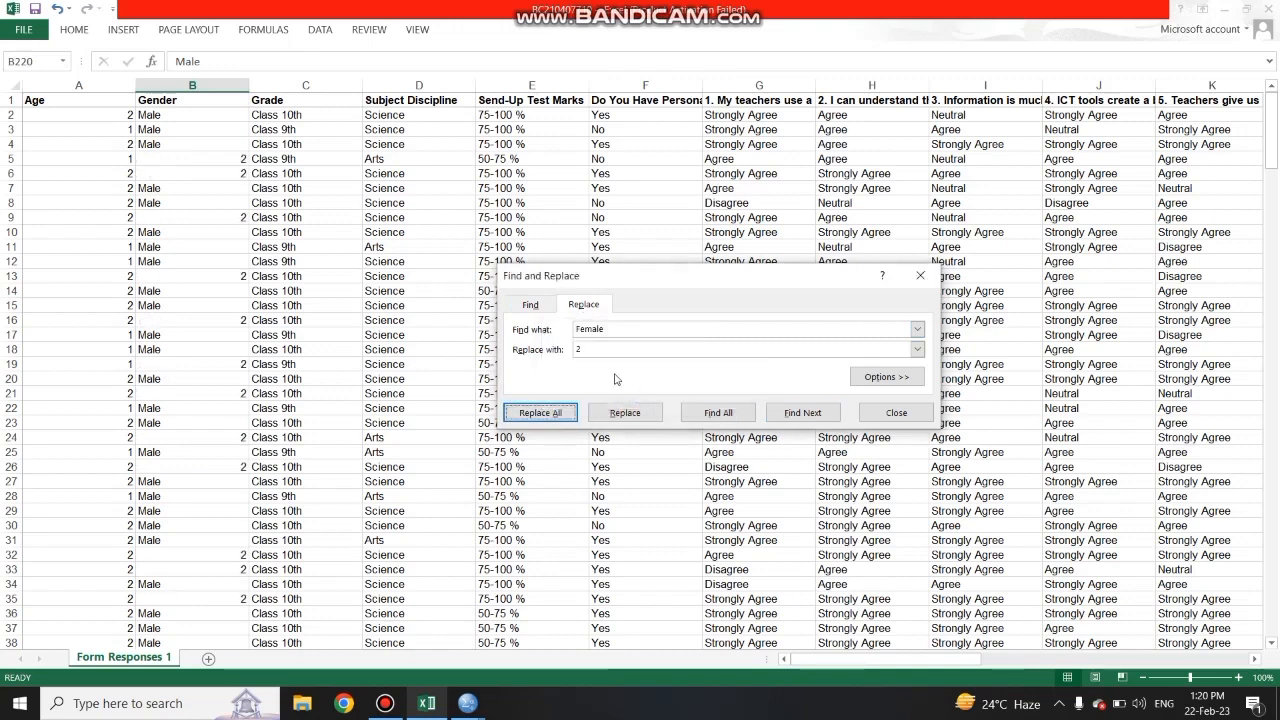
Step: Replace every Male entry in the Gender column with the code 1
click(591, 331)
key(BackSpace)
key(BackSpace)
key(BackSpace)
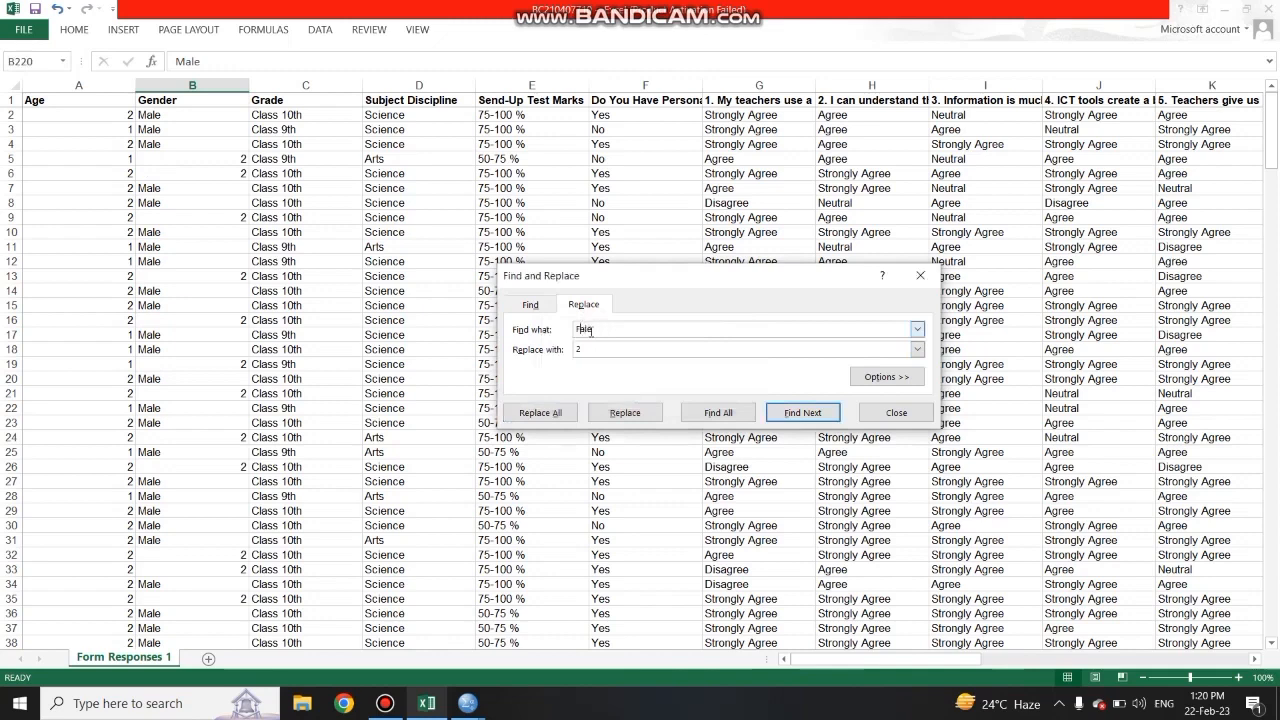
text(M)
click(591, 350)
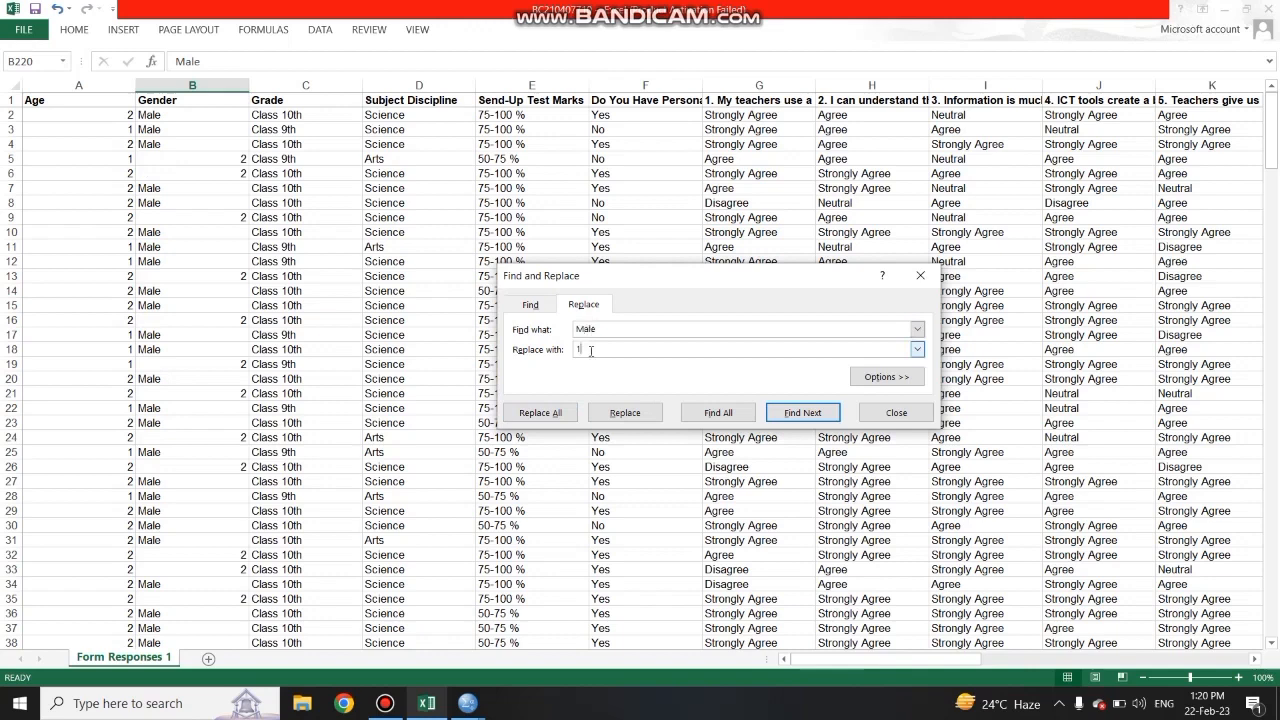
click(563, 413)
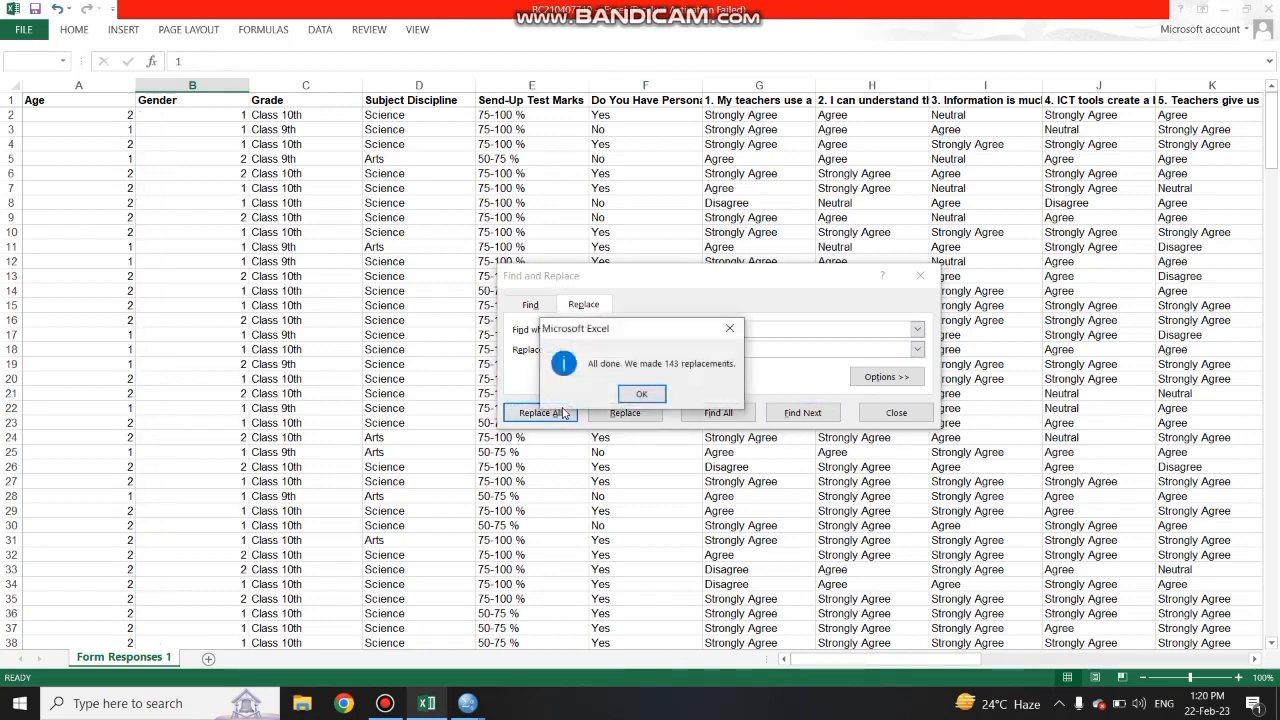
click(637, 395)
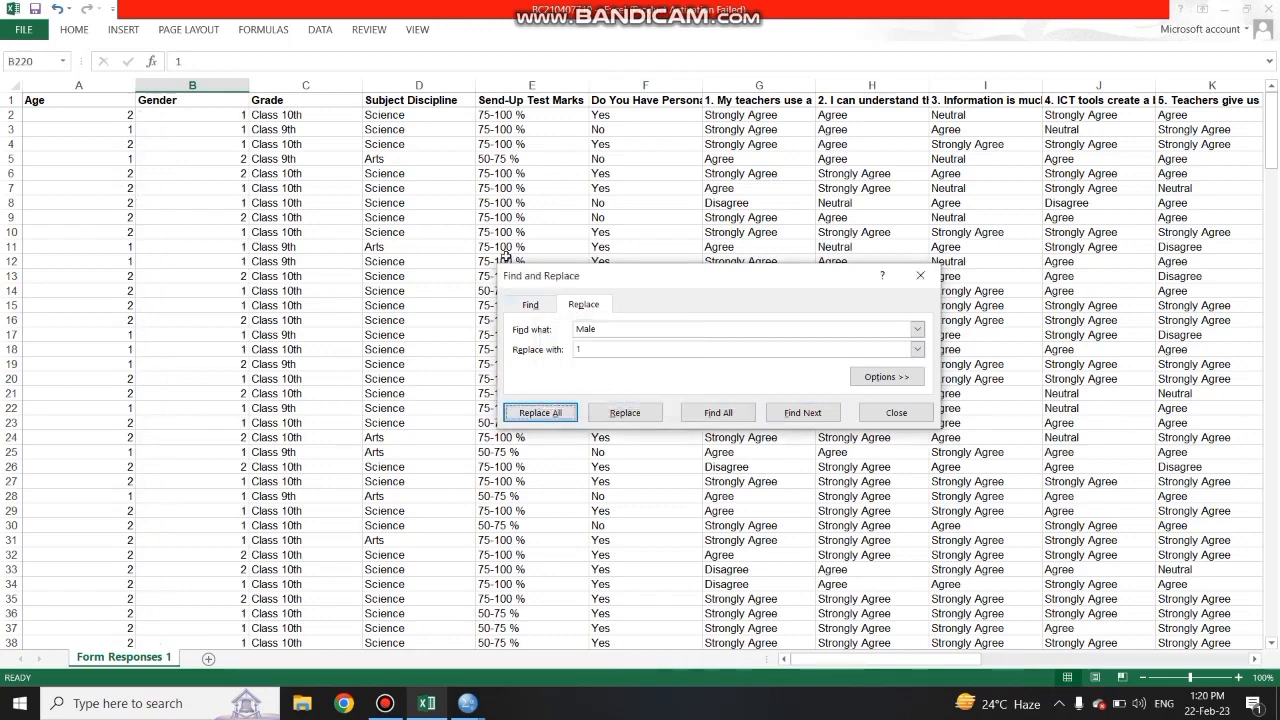
Step: Replace every Class 9th entry in the Grade column with the code 1
click(607, 335)
key(BackSpace)
key(BackSpace)
key(BackSpace)
key(BackSpace)
text(Cla)
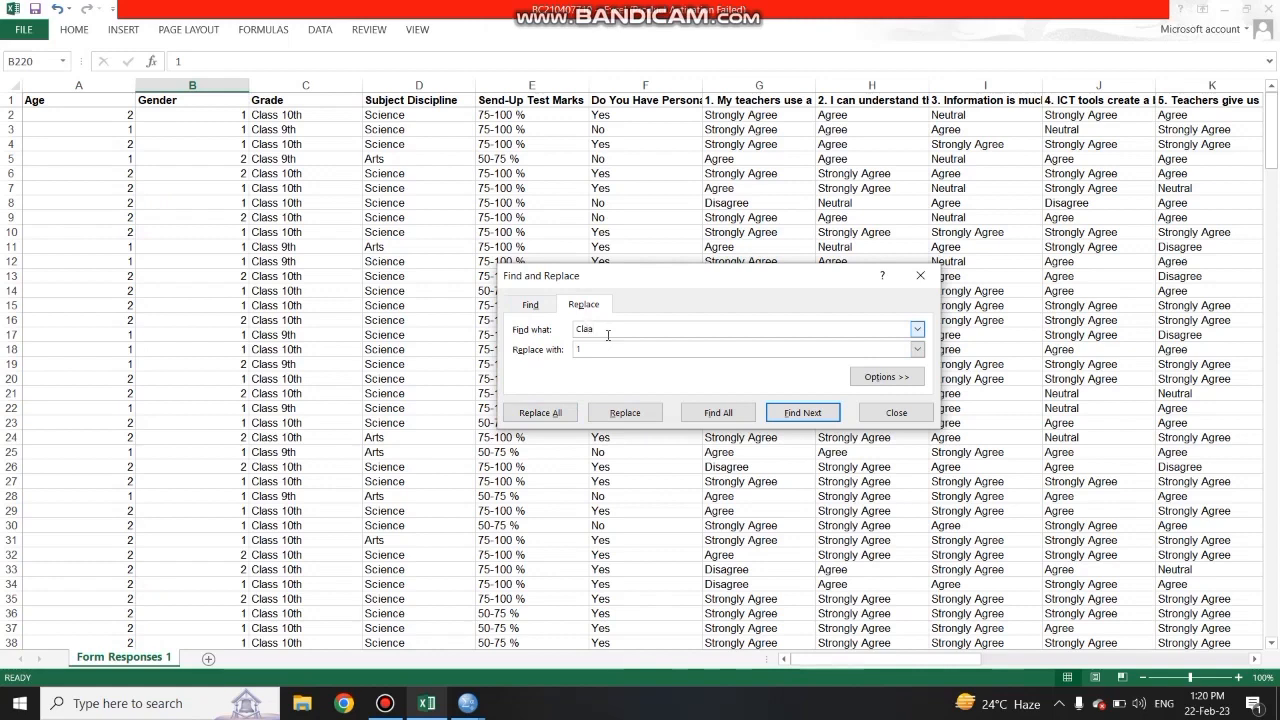
text(ss 9th)
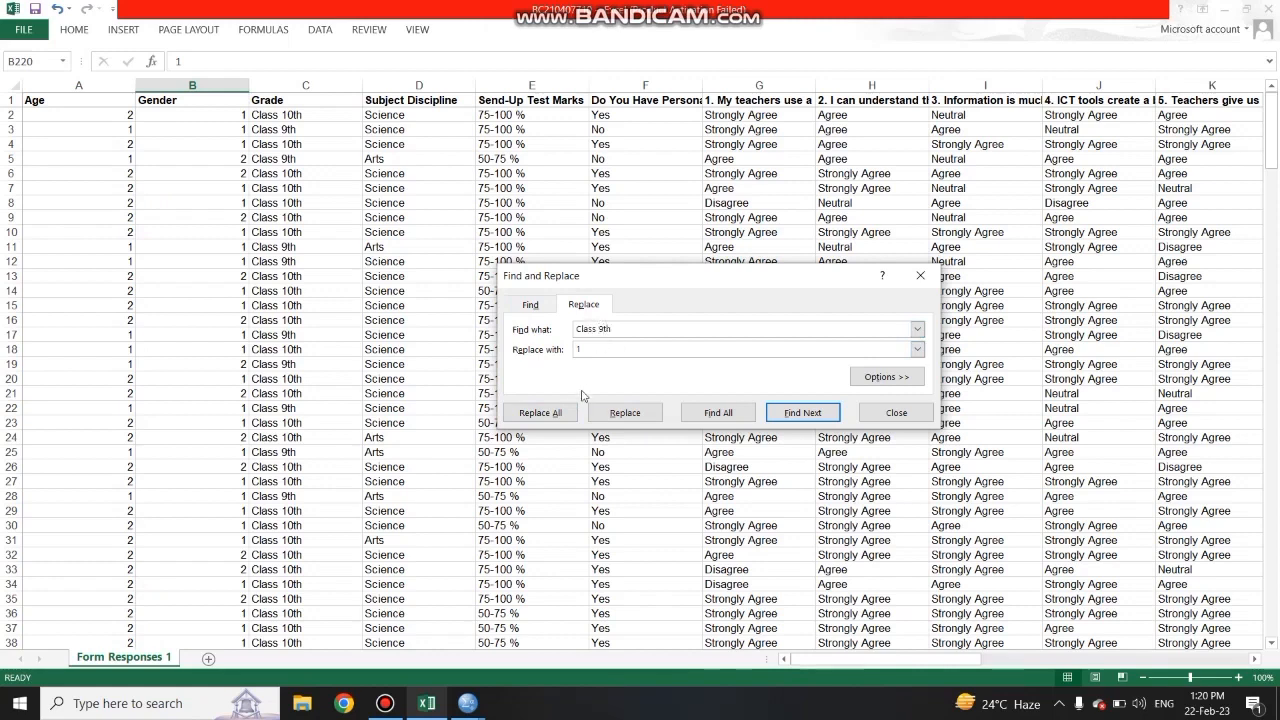
click(554, 413)
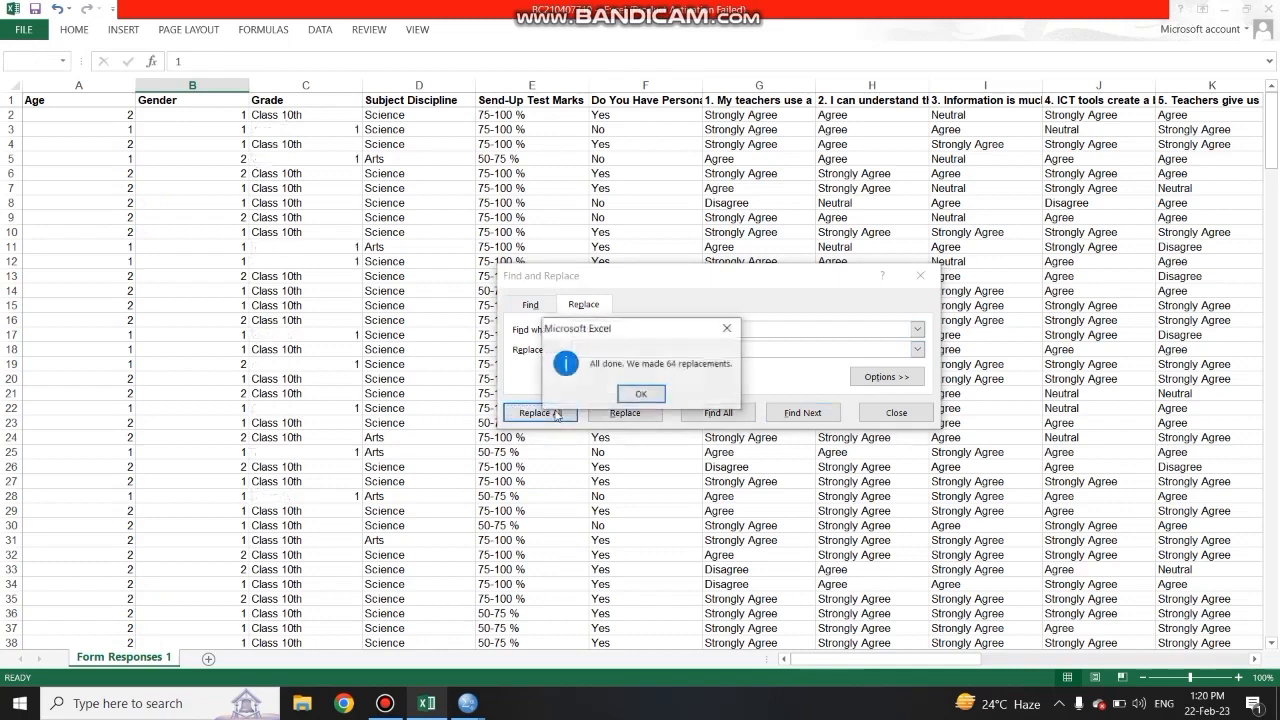
click(641, 394)
Step: Replace every Class 10th entry in the Grade column with the code 2
click(606, 333)
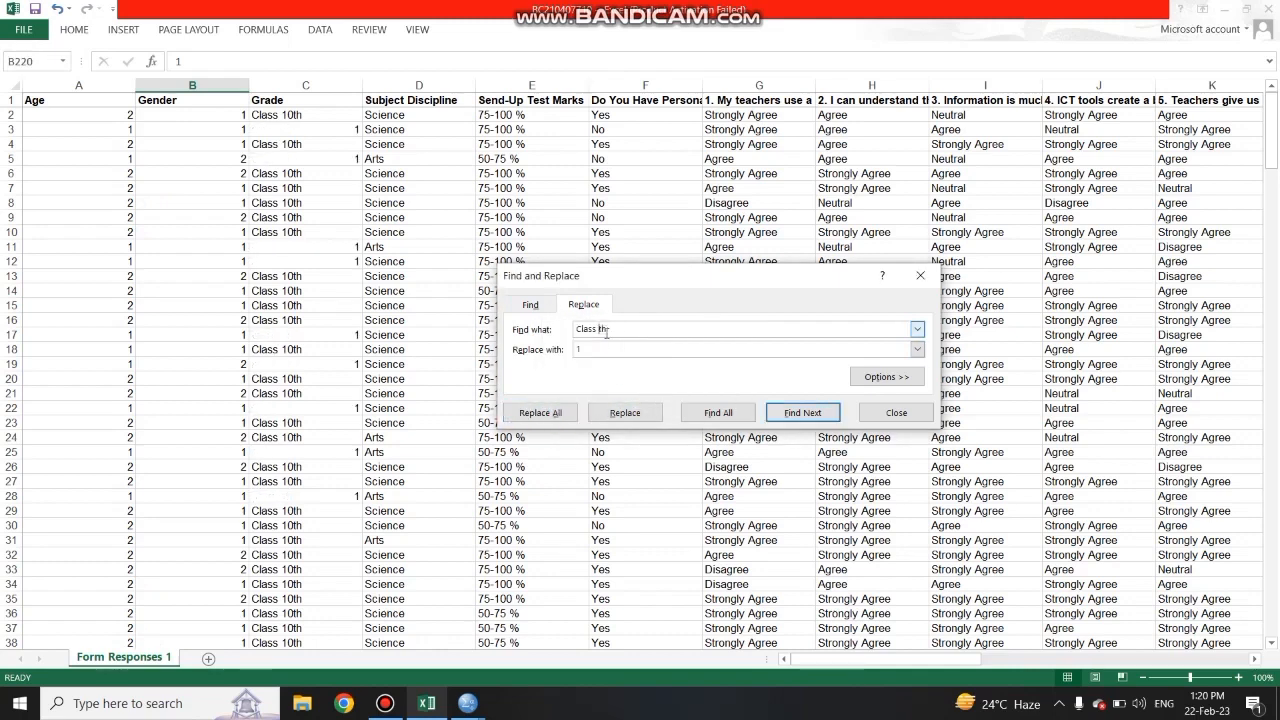
text(10)
key(BackSpace)
text(2)
click(540, 413)
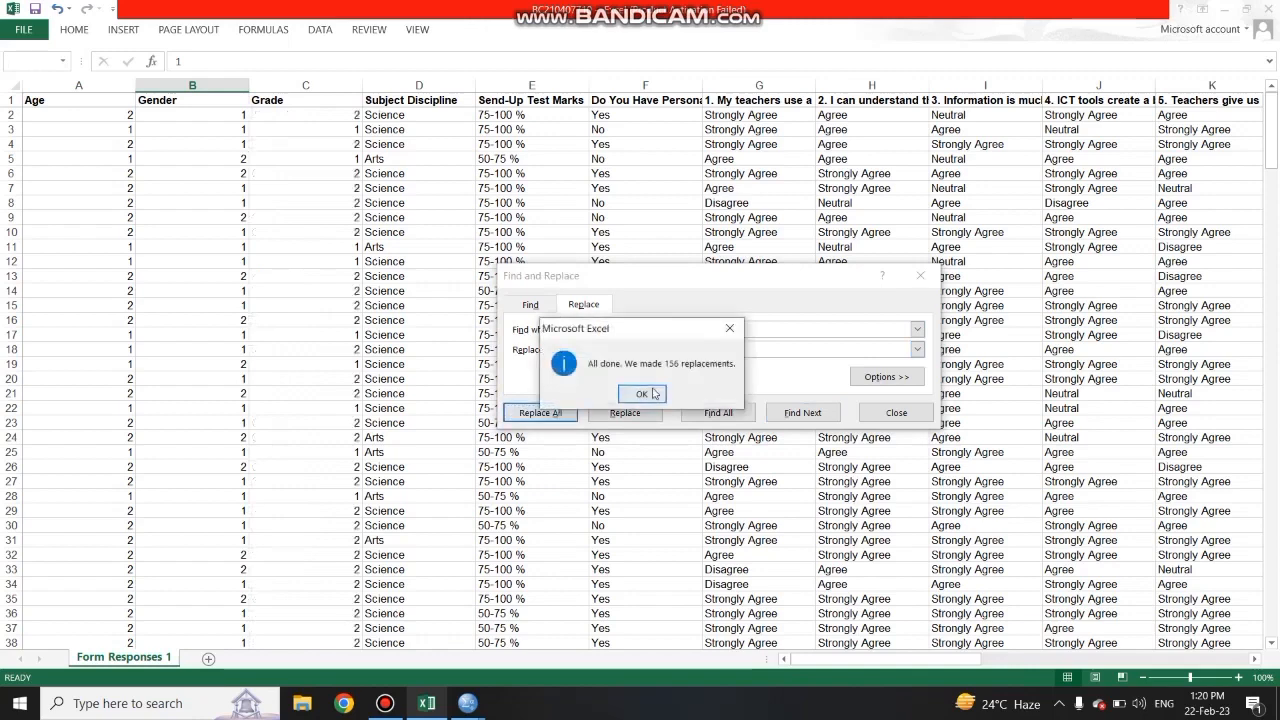
click(643, 393)
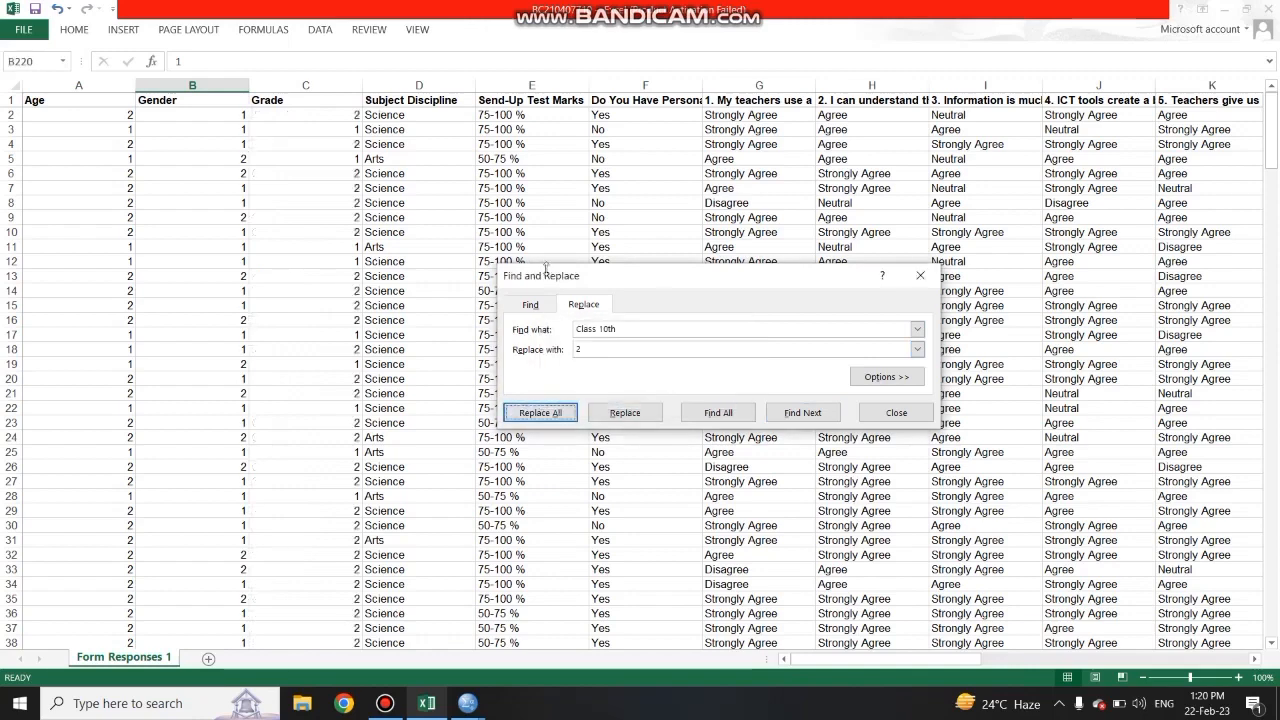
Step: Replace every Science entry in the Subject Discipline column with the code 1
click(621, 329)
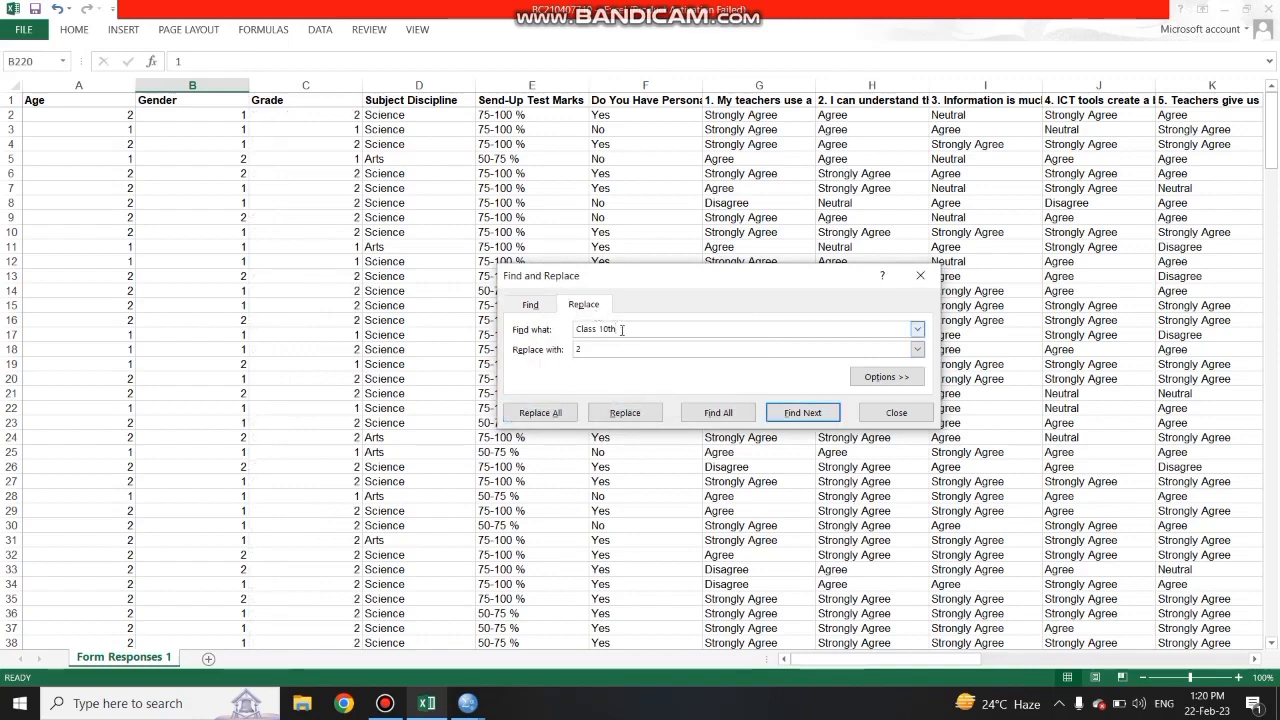
key(BackSpace)
key(BackSpace)
key(BackSpace)
key(BackSpace)
key(BackSpace)
key(BackSpace)
key(BackSpace)
key(BackSpace)
key(BackSpace)
key(BackSpace)
text(Science)
click(618, 347)
text(2)
key(BackSpace)
text(1)
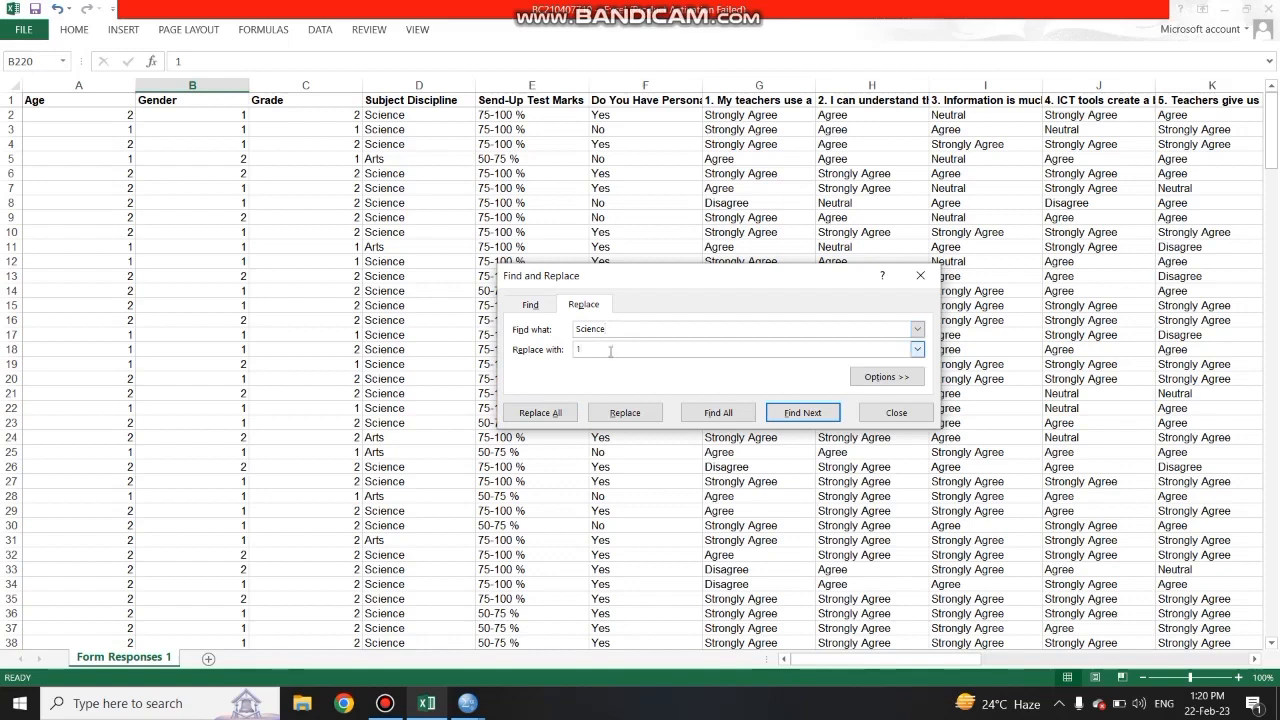
click(564, 415)
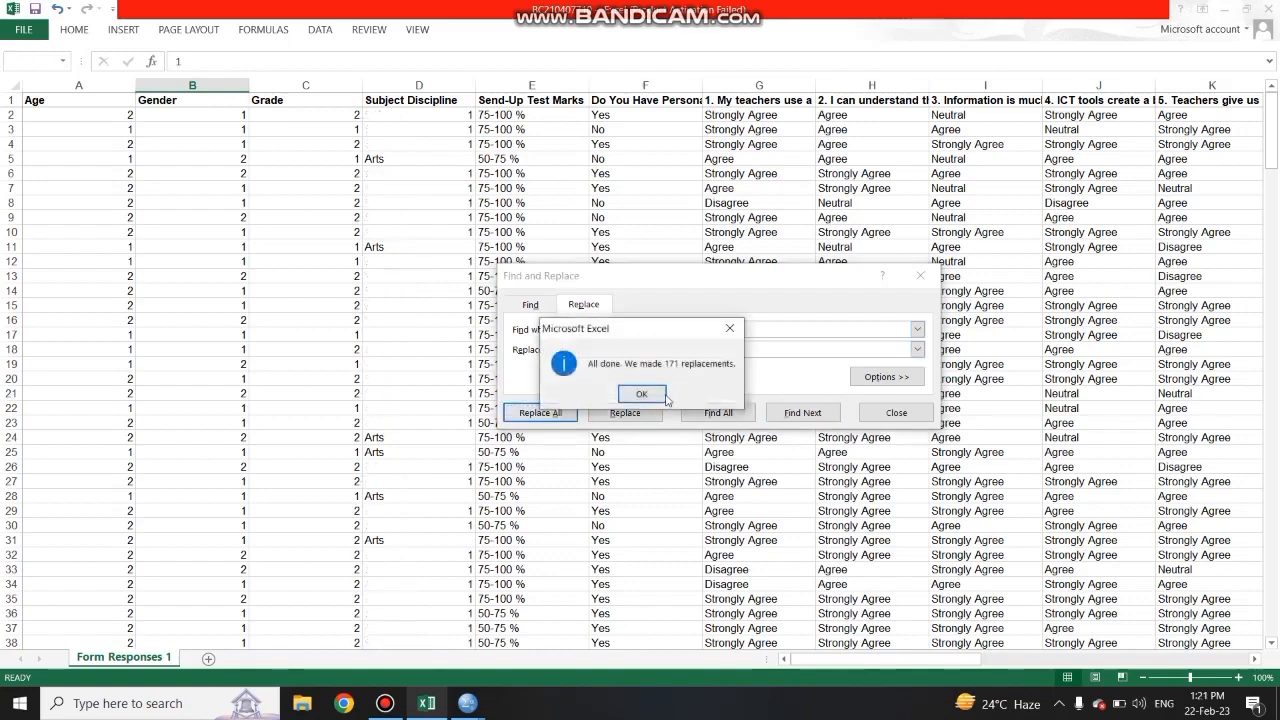
click(655, 397)
Step: Replace every Arts entry in the Subject Discipline column with the code 2
click(624, 331)
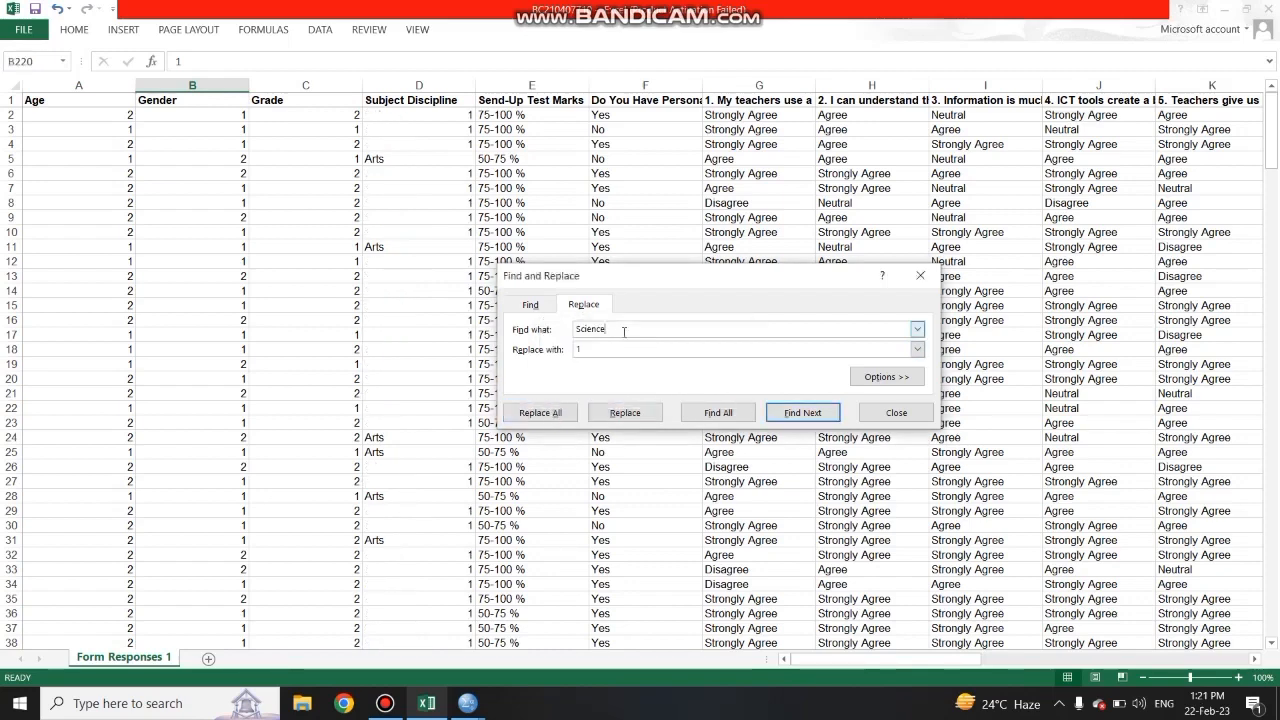
key(BackSpace)
key(BackSpace)
key(BackSpace)
text(Arts)
click(557, 413)
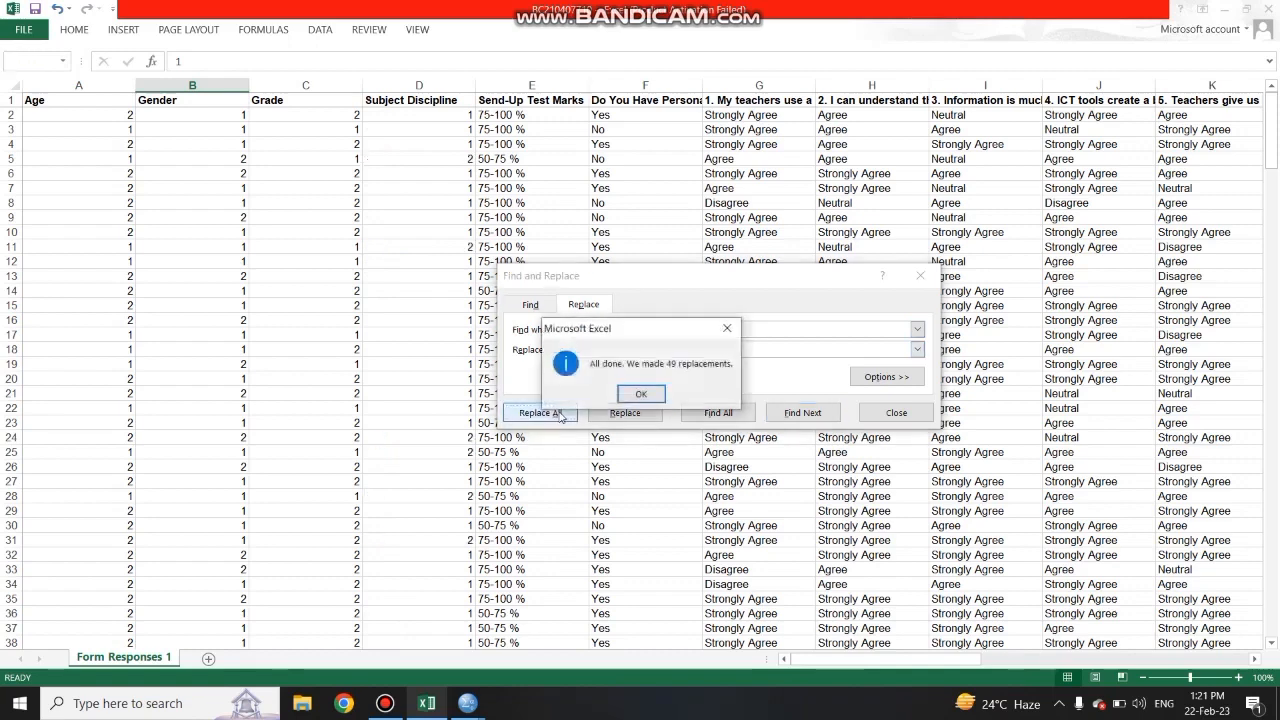
click(645, 394)
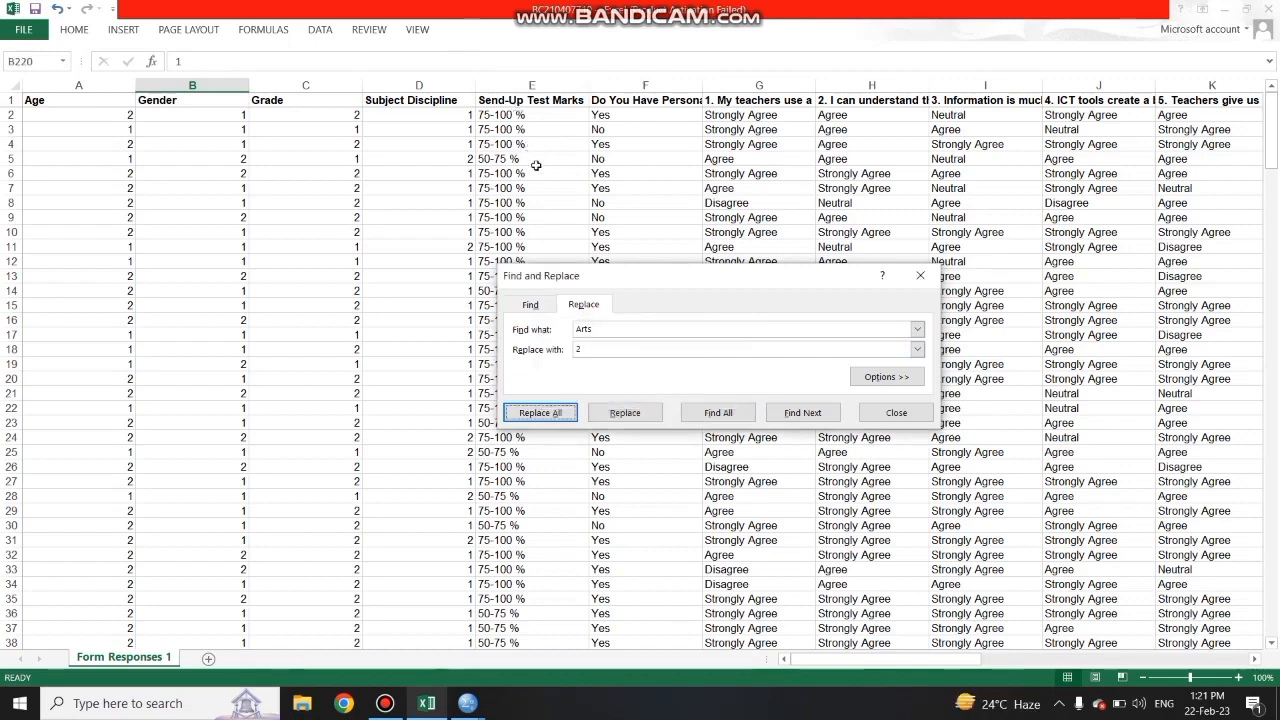
Step: Replace every 50-75 % entry in the Send-Up Test Marks column with the code 1
click(606, 331)
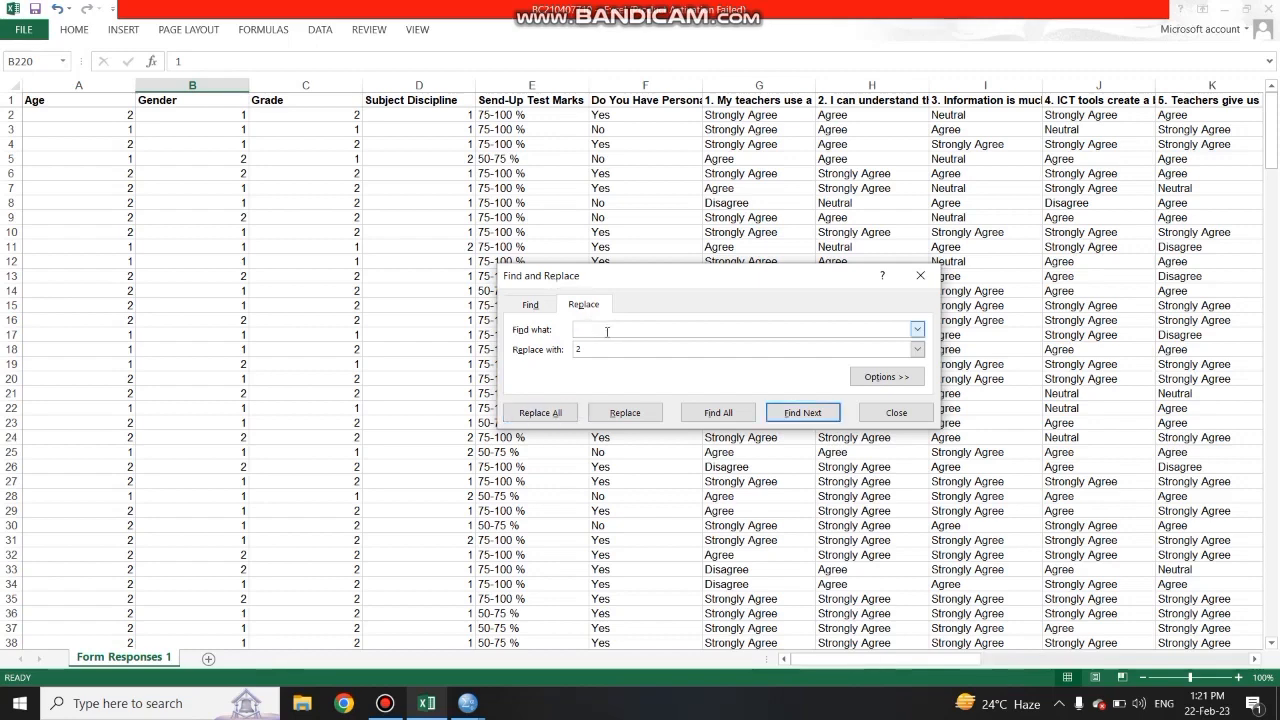
text(50-75 %)
click(601, 349)
click(540, 412)
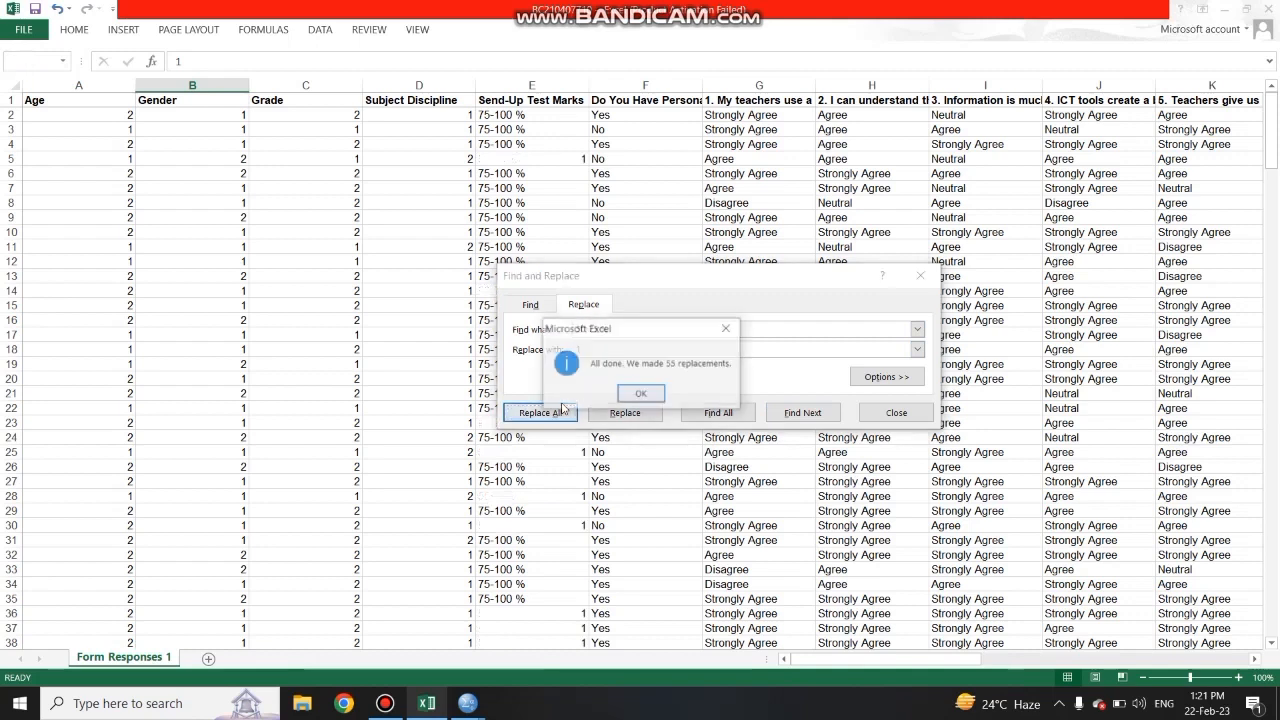
click(641, 400)
Step: Replace every 75-100 % entry in the Send-Up Test Marks column with the code 2
double_click(582, 332)
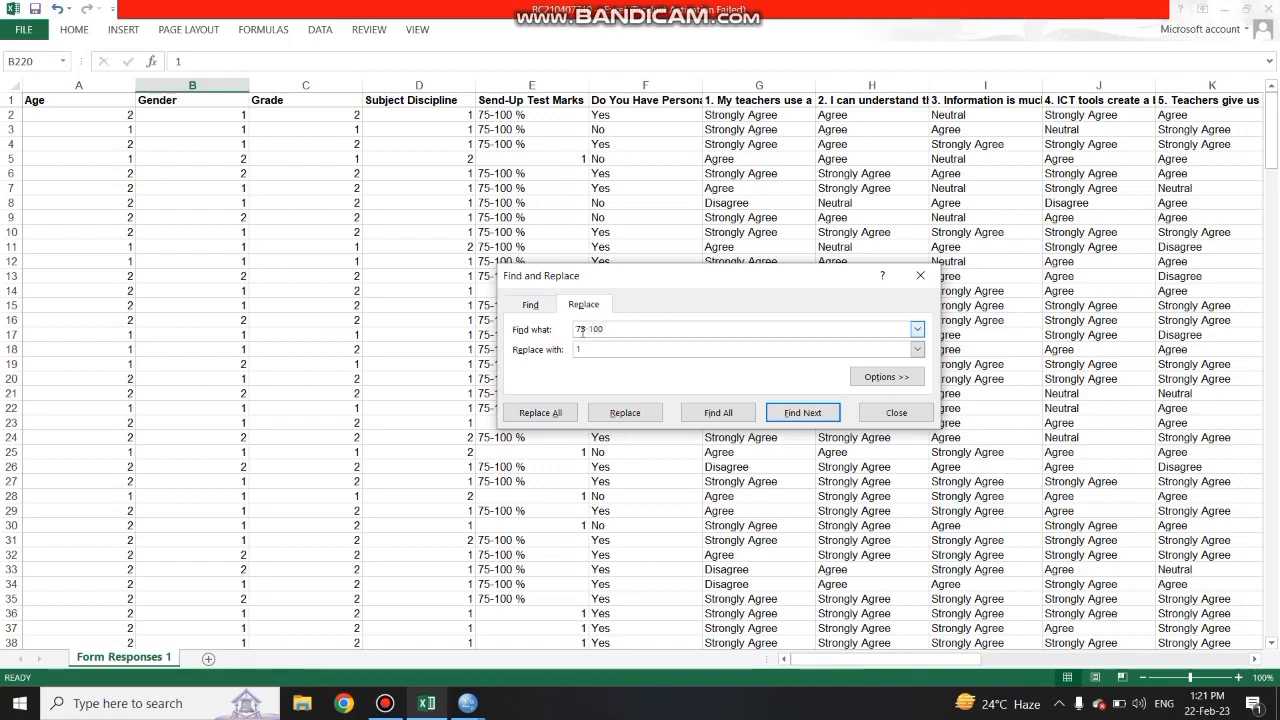
key(BackSpace)
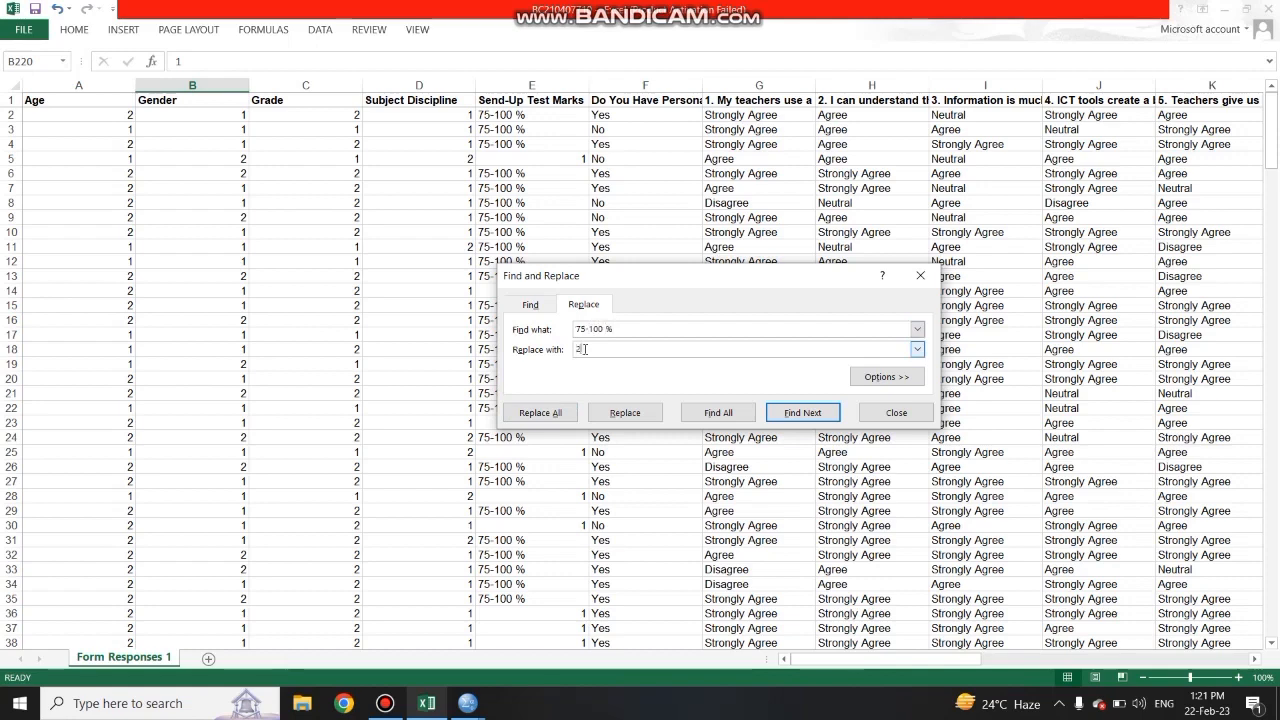
click(558, 413)
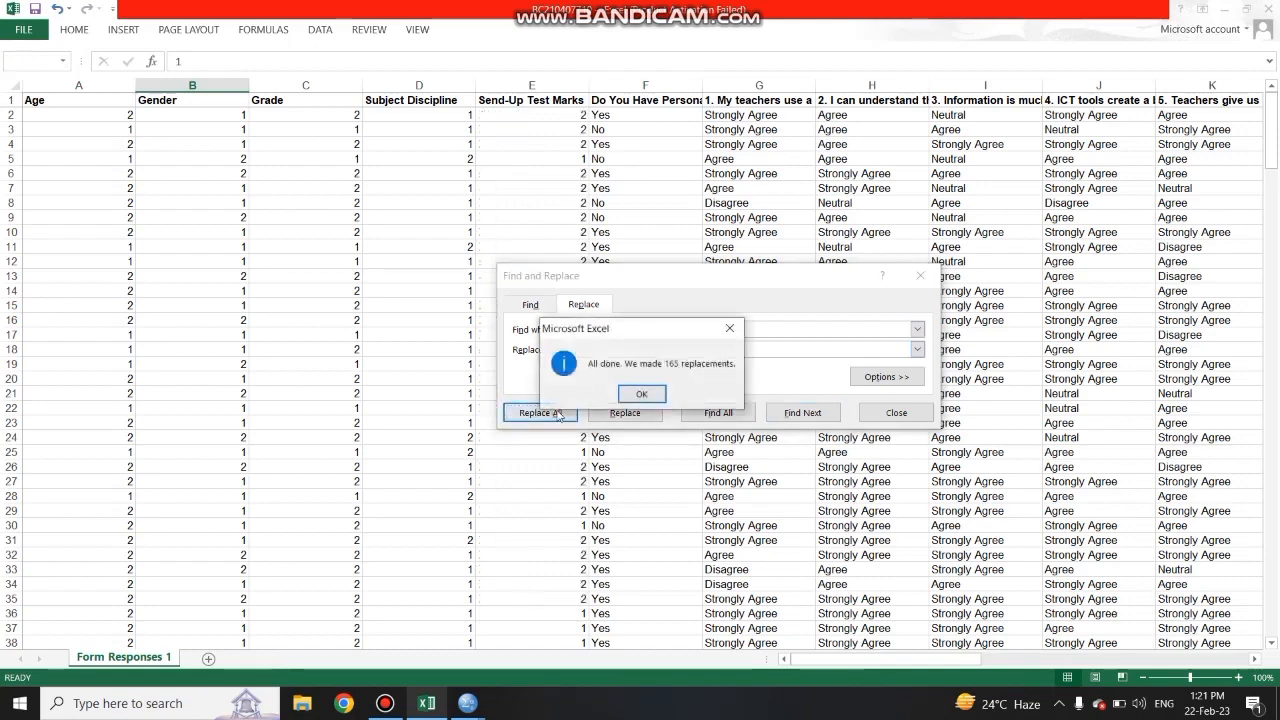
Step: Replace every Yes entry in column F, the Do You Have Personal question, with the code 1
click(643, 393)
click(620, 328)
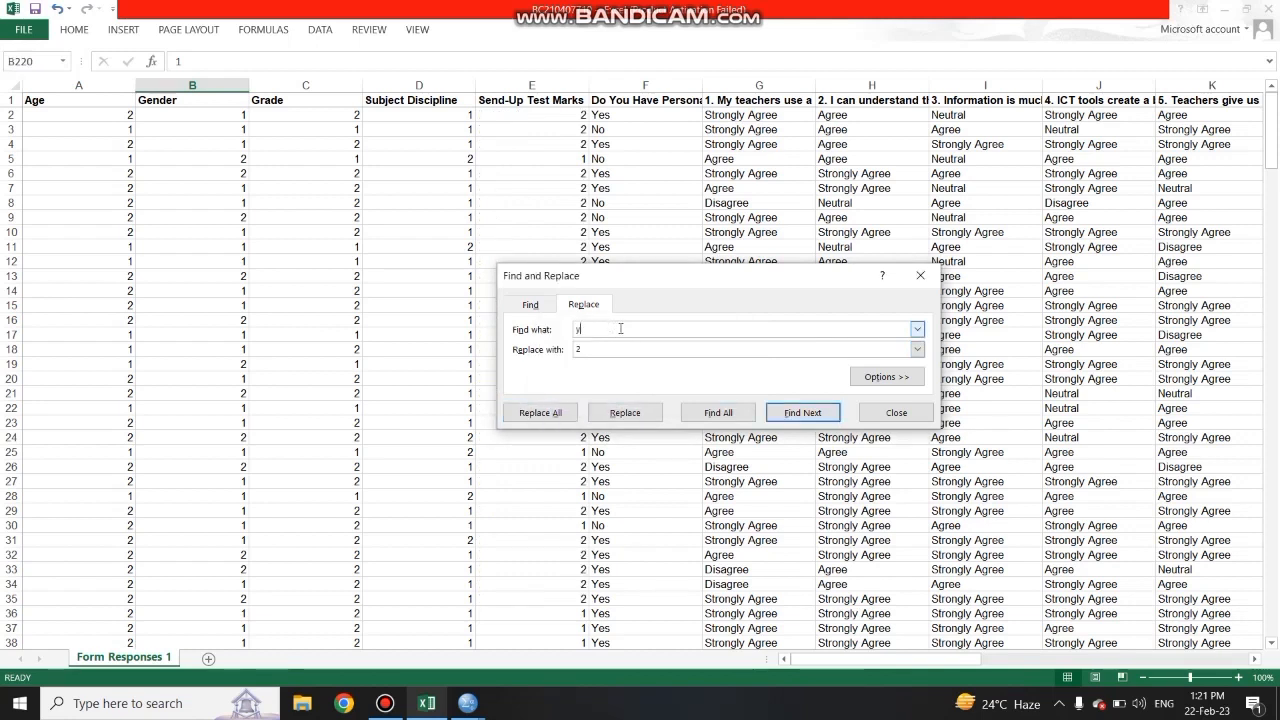
click(613, 349)
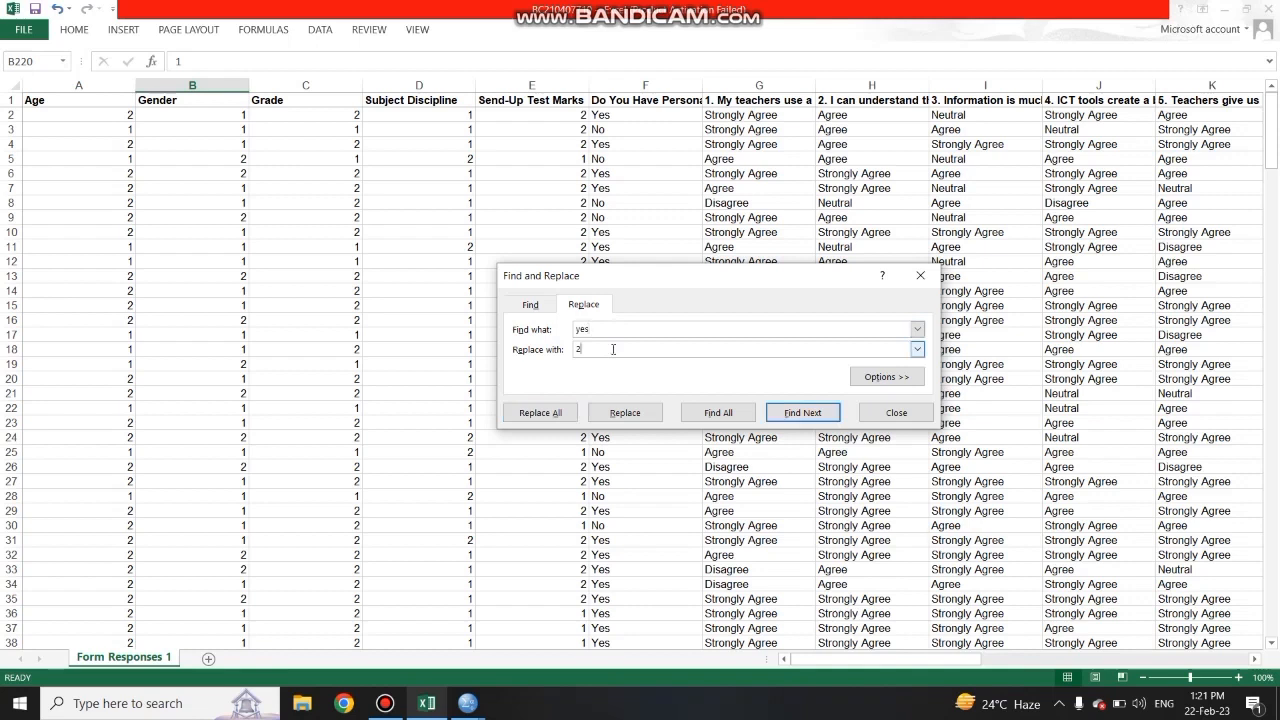
click(540, 412)
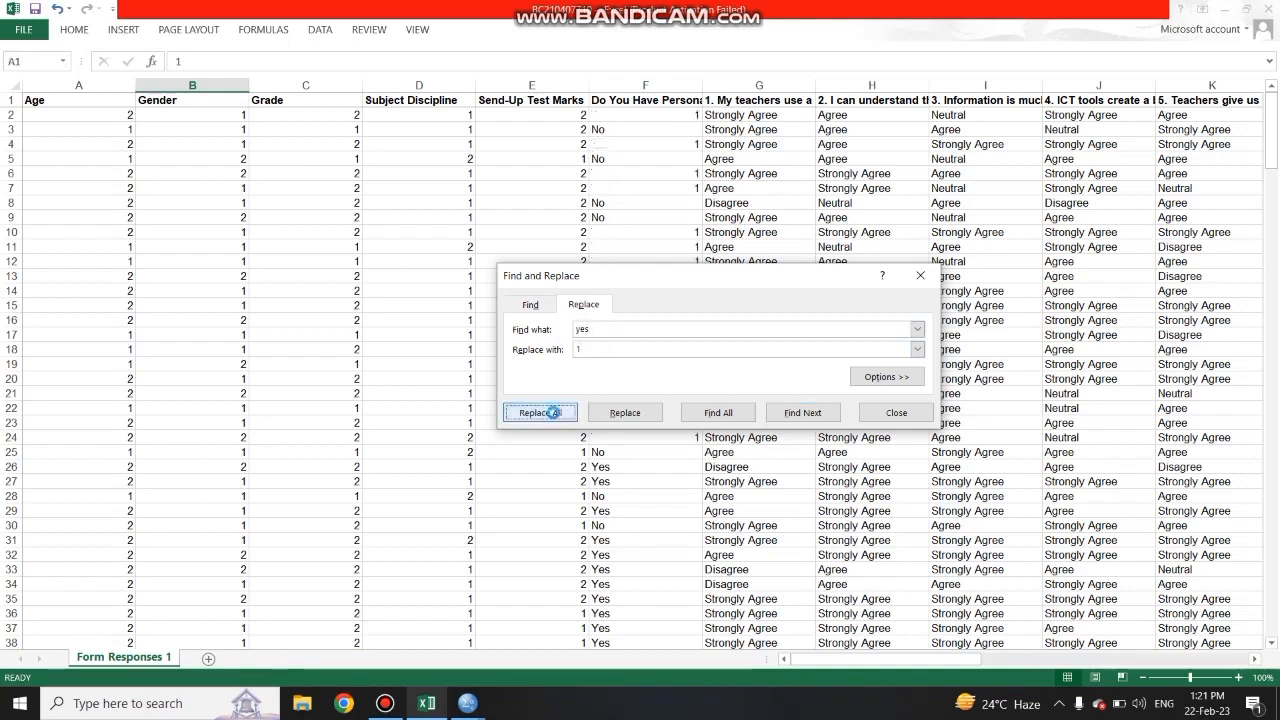
click(642, 395)
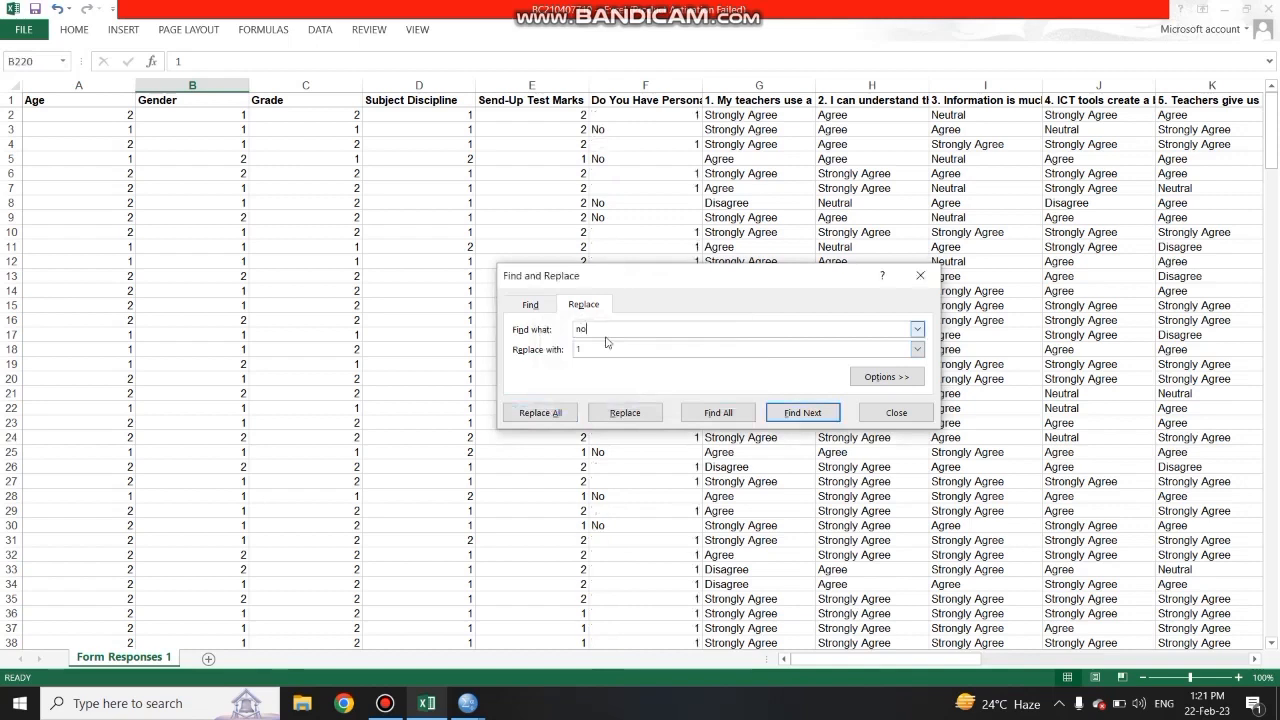
Step: Replace every No entry in column F, the Do You Have Personal question, with the code 2
click(601, 347)
text(2)
click(540, 412)
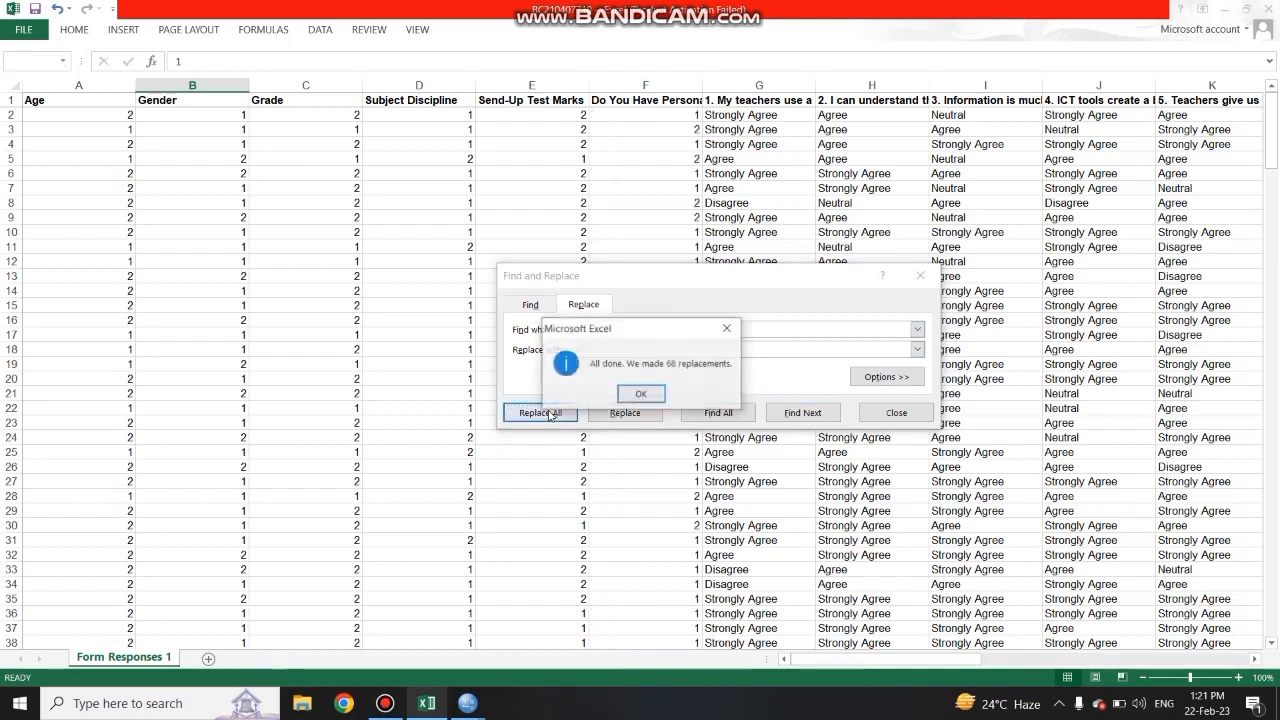
click(639, 400)
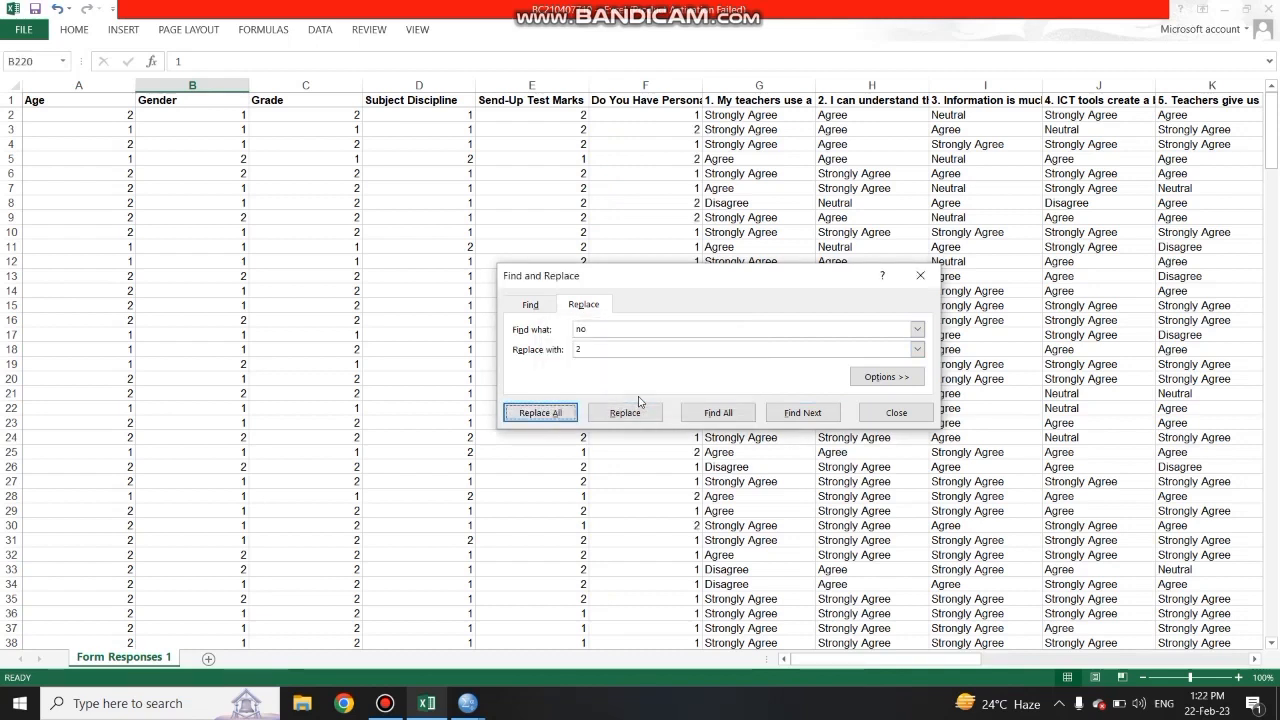
Step: Replace every Strongly Agree response in the questionnaire item columns with the code 1
click(637, 333)
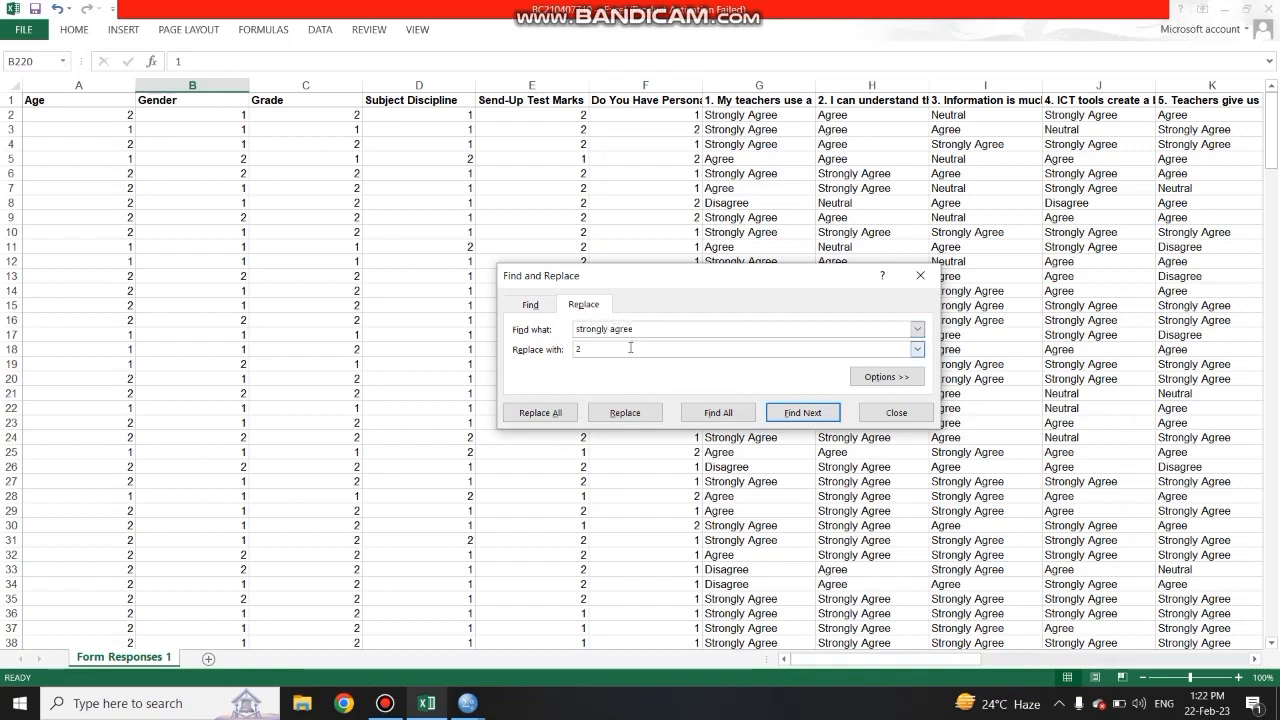
click(558, 412)
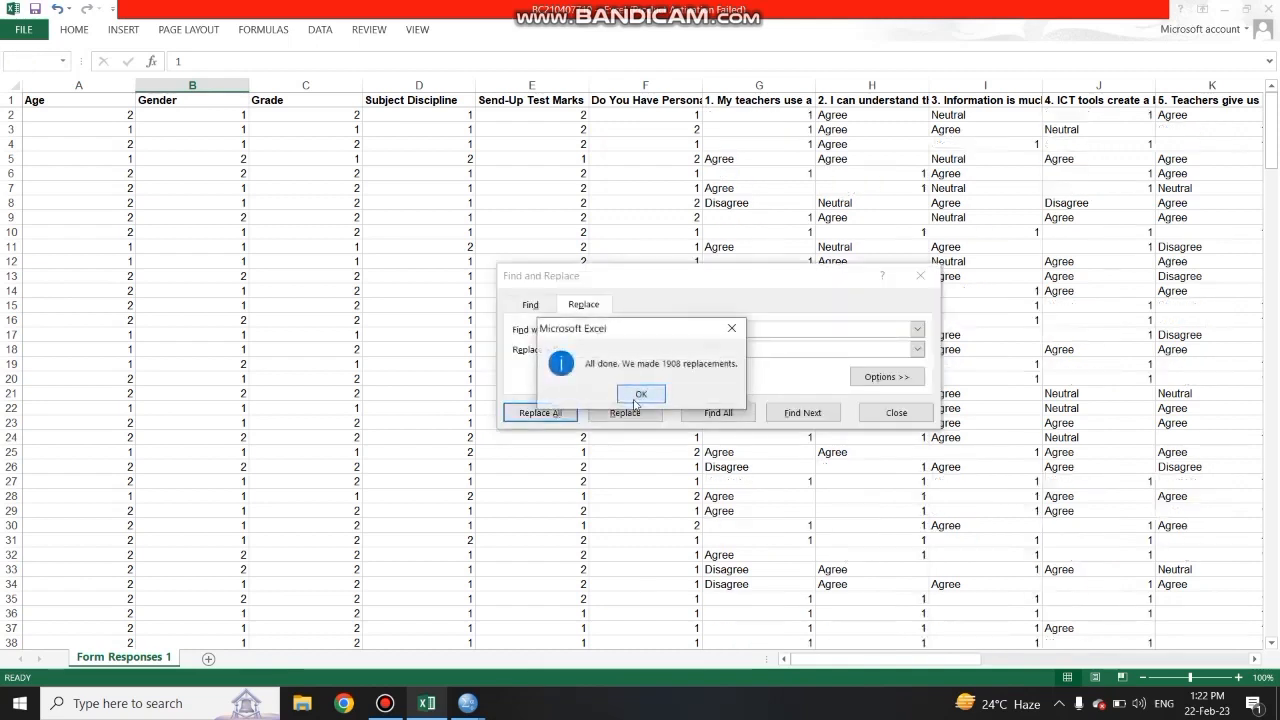
click(635, 400)
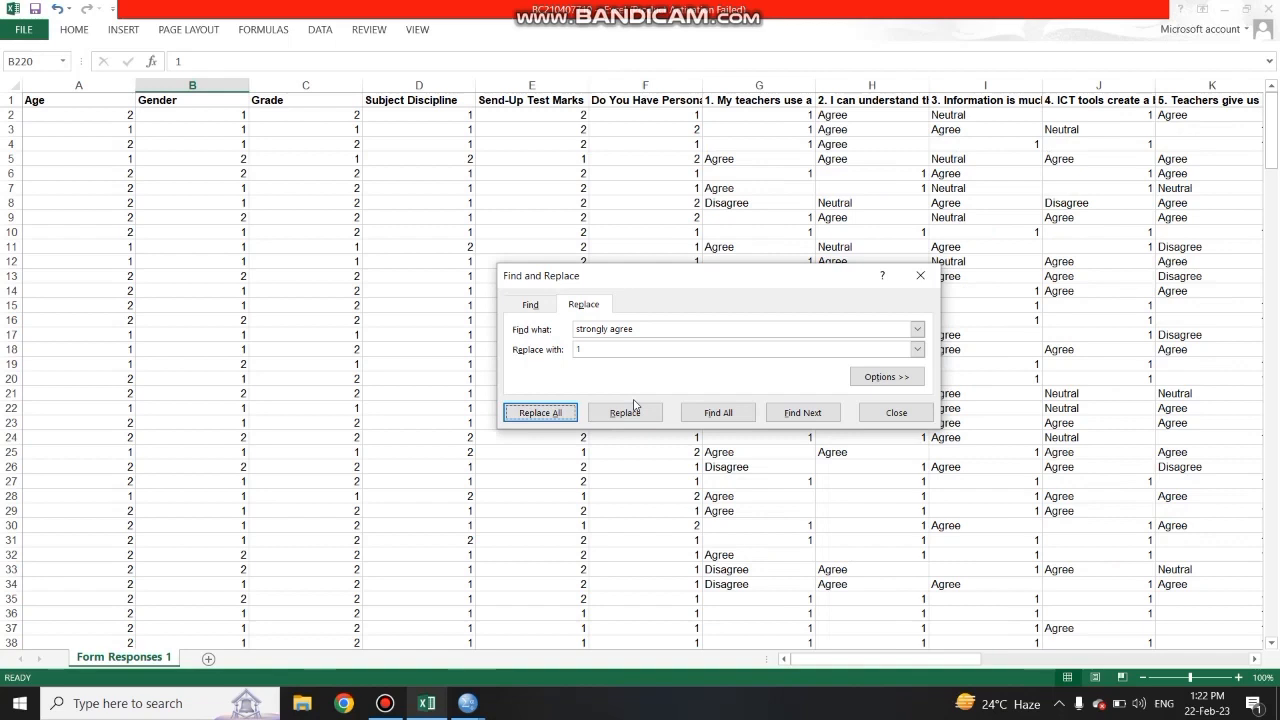
Step: Replace every Strongly Disagree response in the questionnaire item columns with the code 5
click(616, 333)
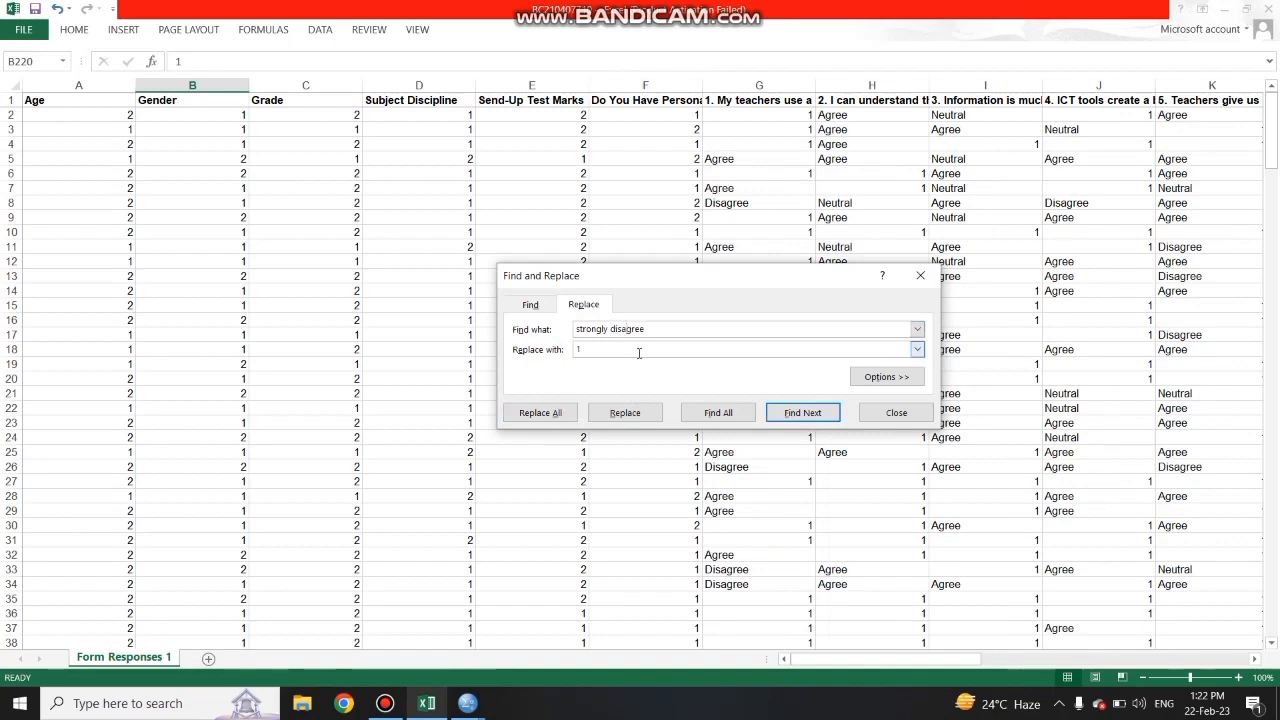
click(639, 353)
click(540, 412)
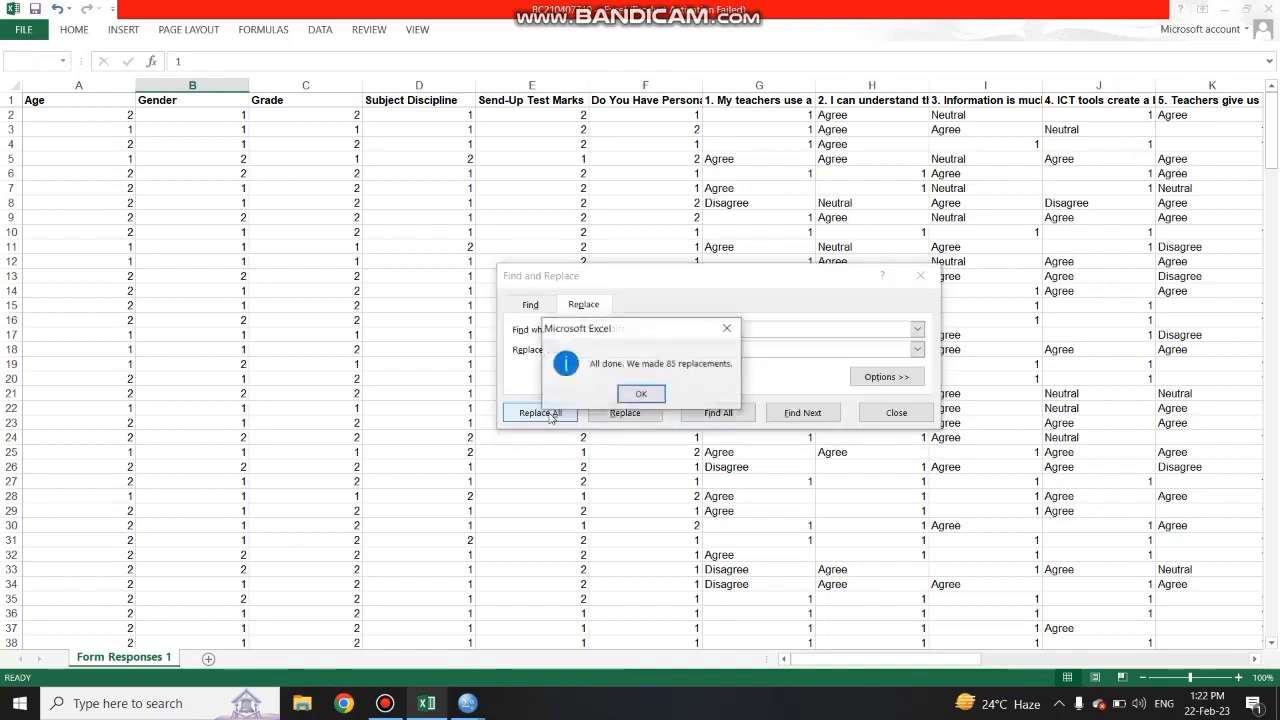
click(630, 396)
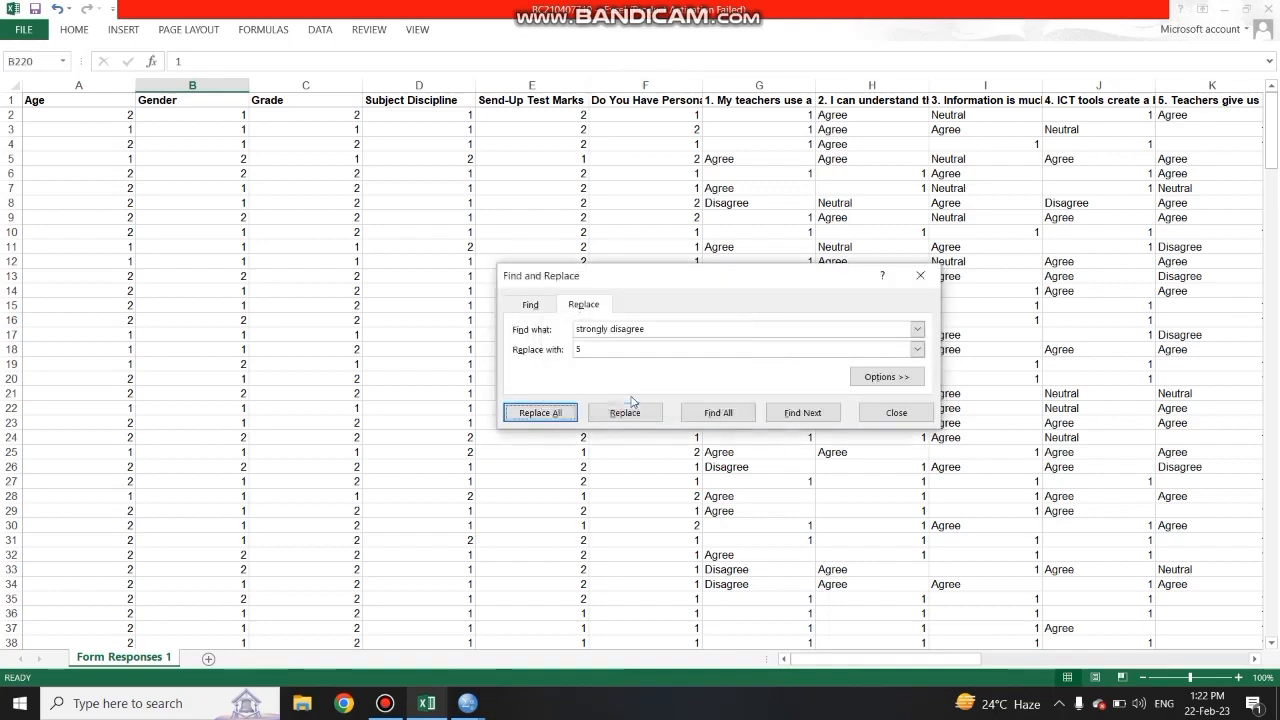
Step: Replace every remaining Disagree response in the questionnaire item columns with the code 4
click(612, 332)
key(BackSpace)
key(BackSpace)
key(BackSpace)
key(BackSpace)
key(BackSpace)
key(BackSpace)
key(BackSpace)
key(BackSpace)
key(BackSpace)
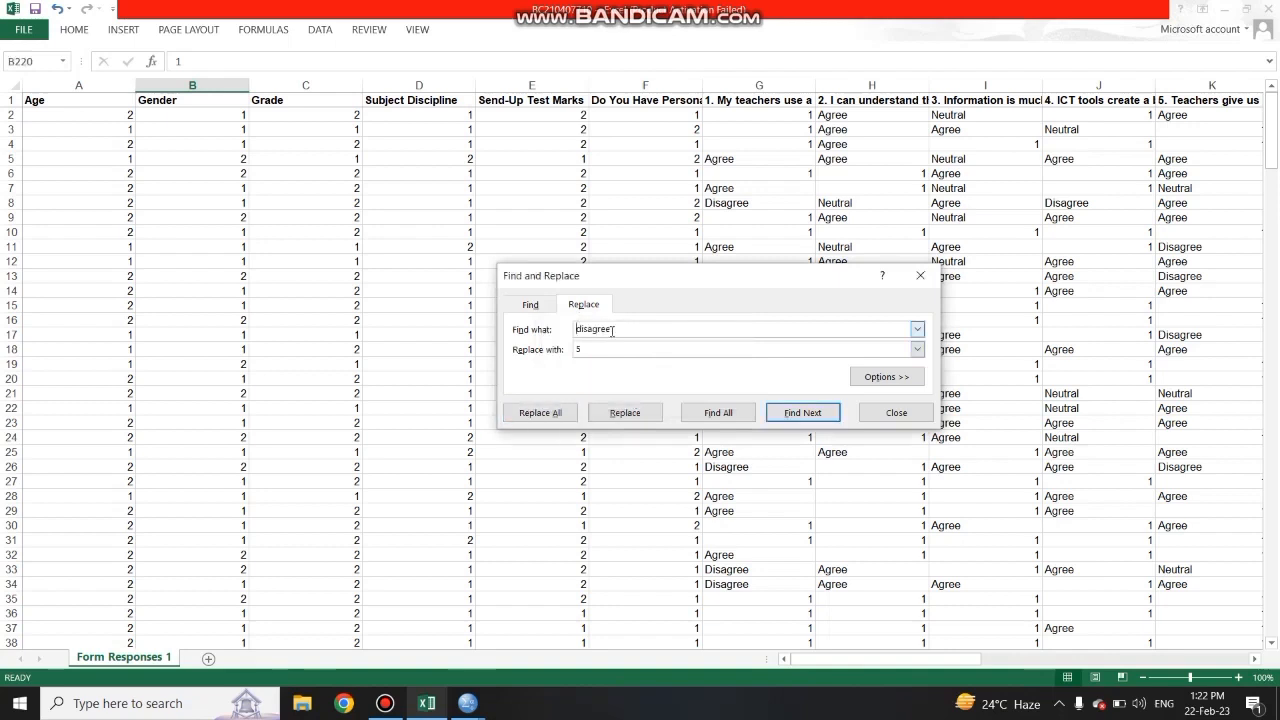
click(590, 350)
click(535, 412)
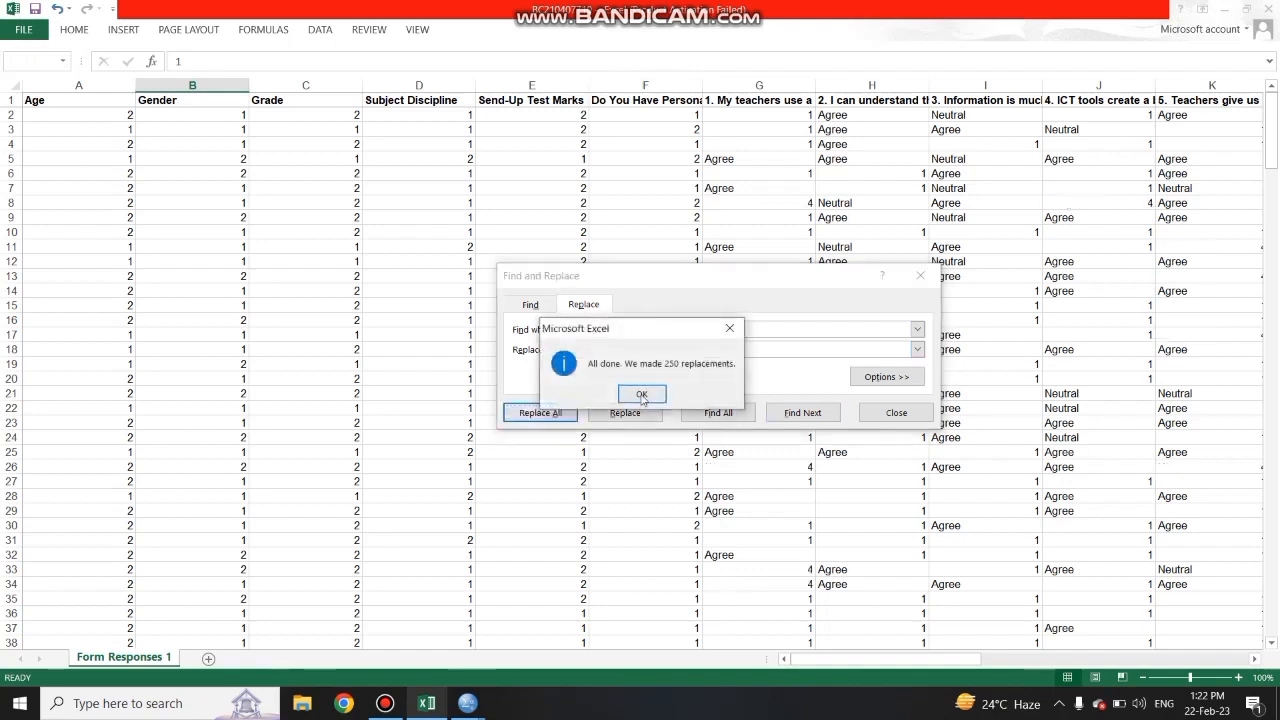
click(642, 396)
Step: Replace every remaining Agree response in the questionnaire item columns with the code 2
click(587, 331)
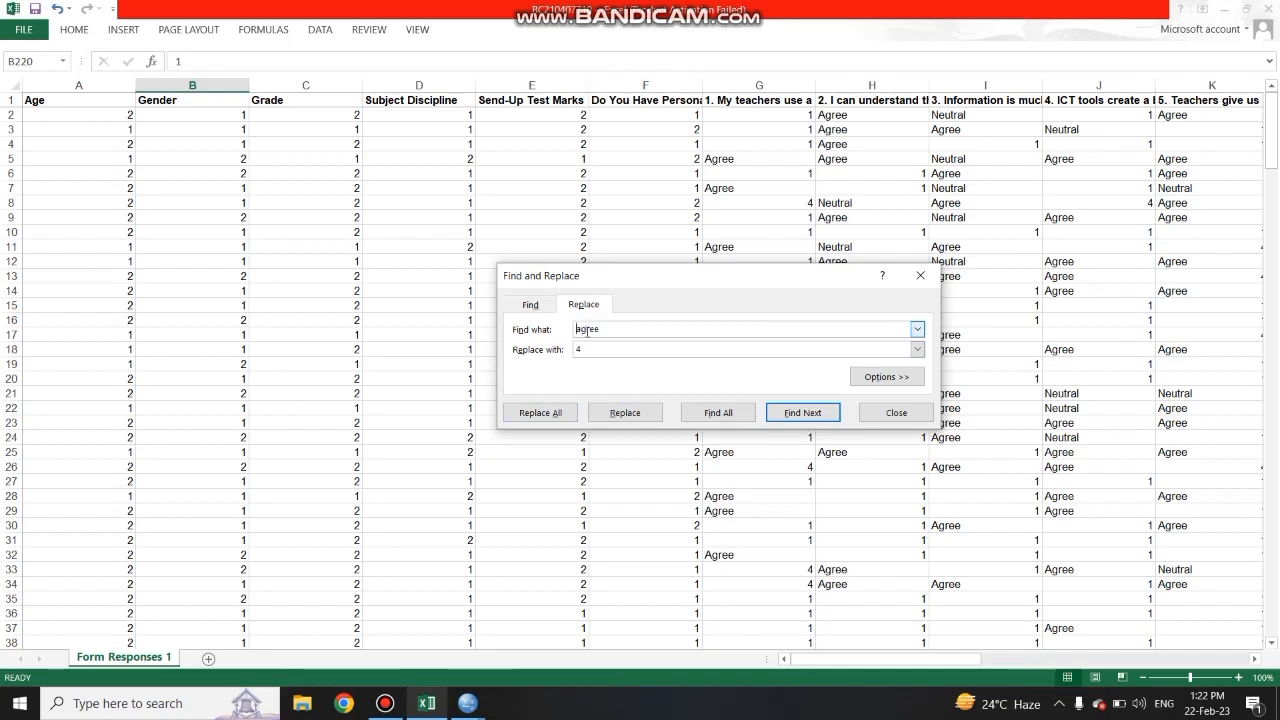
click(596, 345)
click(555, 408)
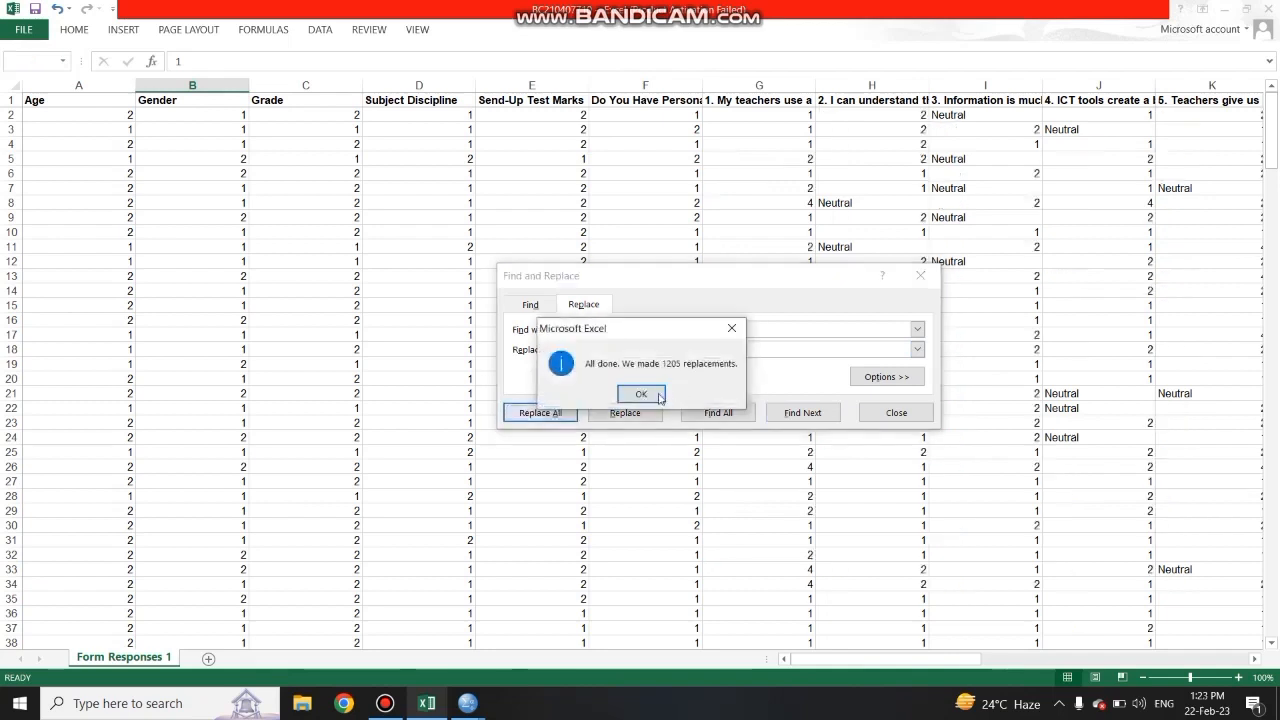
click(660, 396)
Step: Replace every Neutral response in the questionnaire item columns with the code 3 and finish the find-and-replace work
click(607, 332)
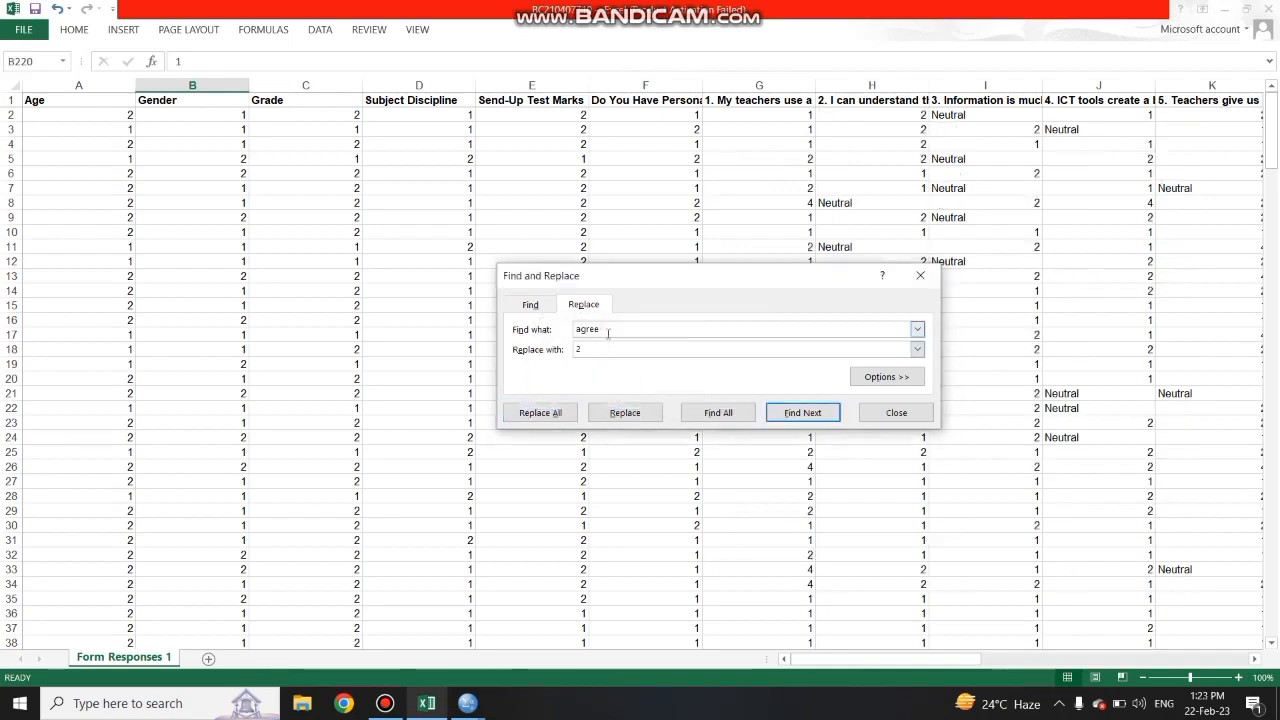
key(BackSpace)
key(BackSpace)
text(neutral)
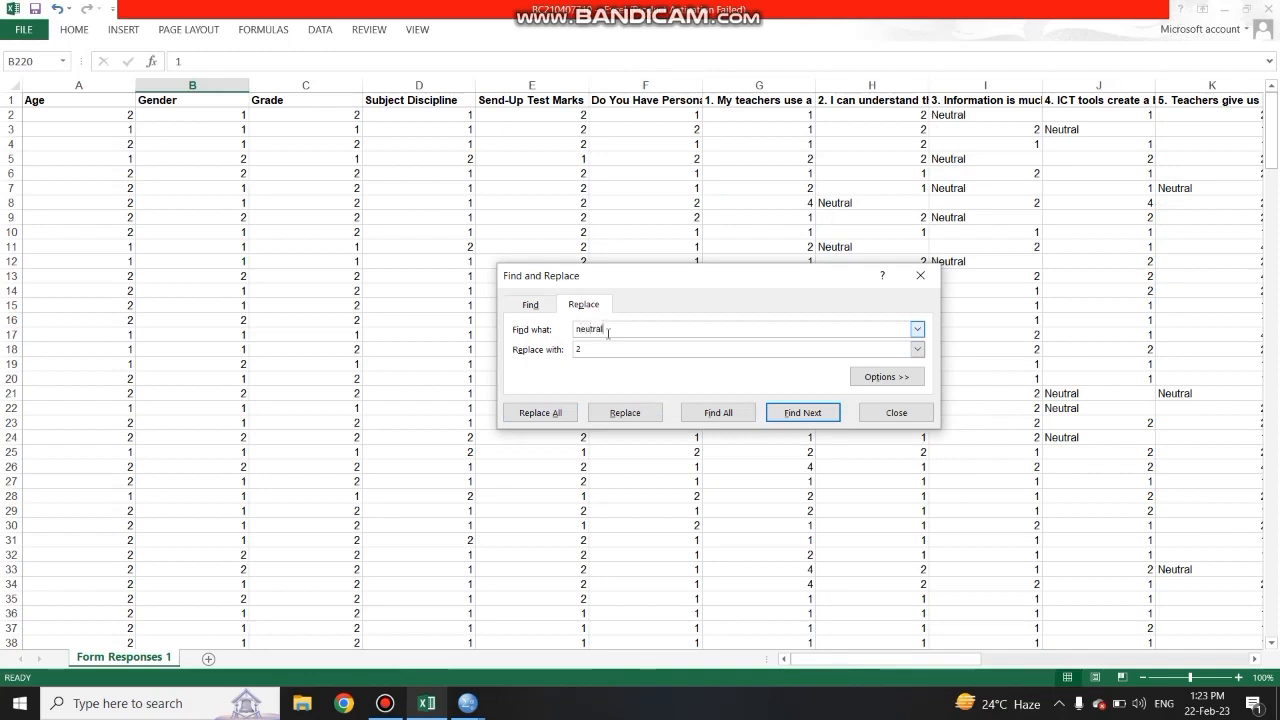
click(600, 348)
text(3)
click(563, 413)
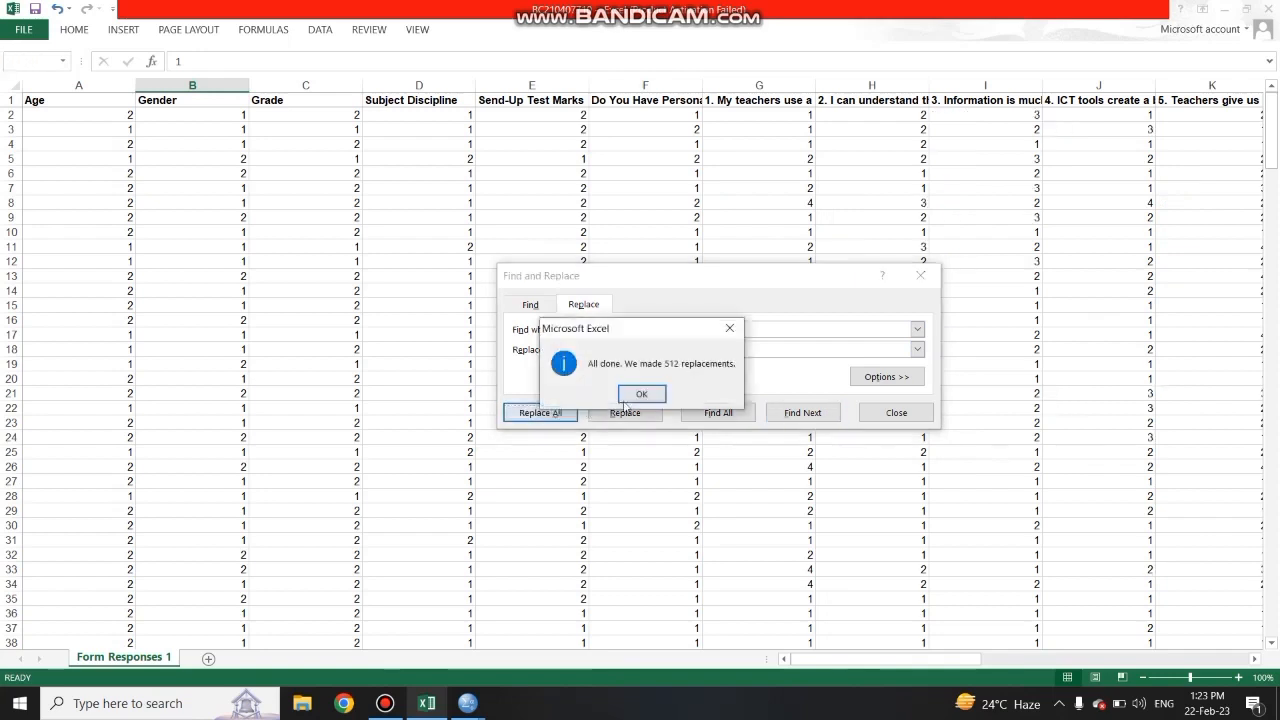
click(641, 394)
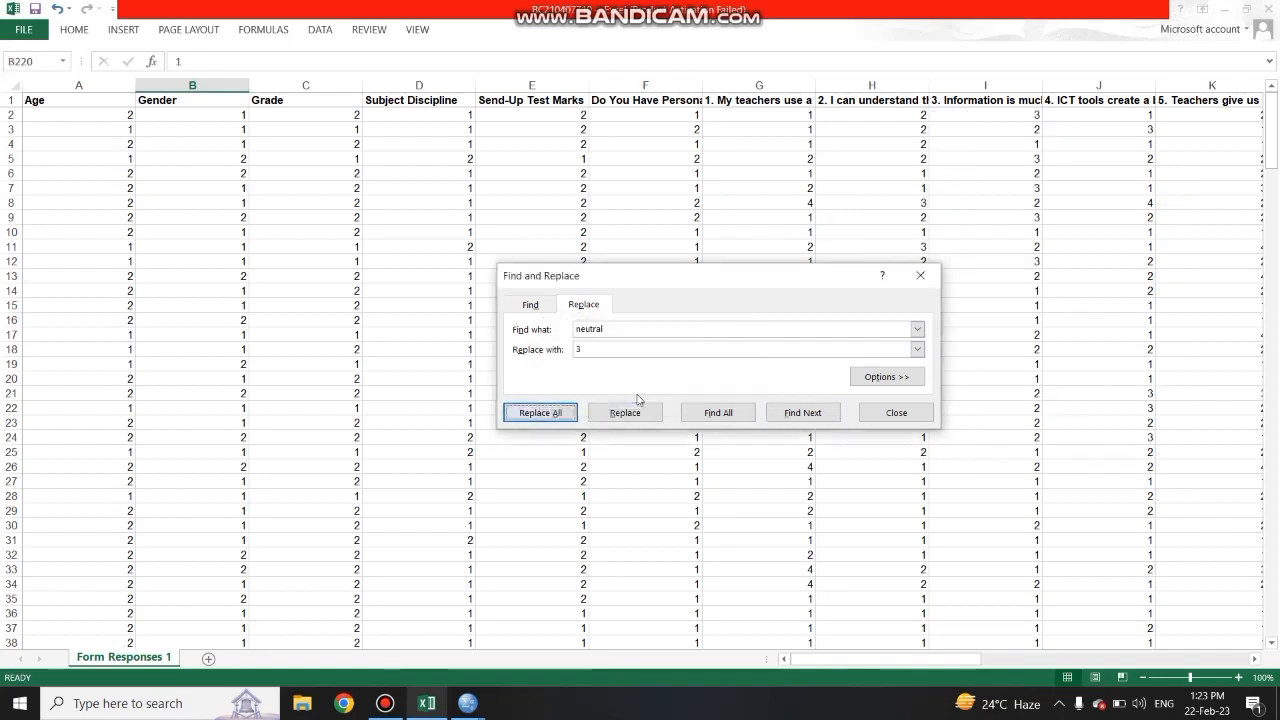
click(920, 276)
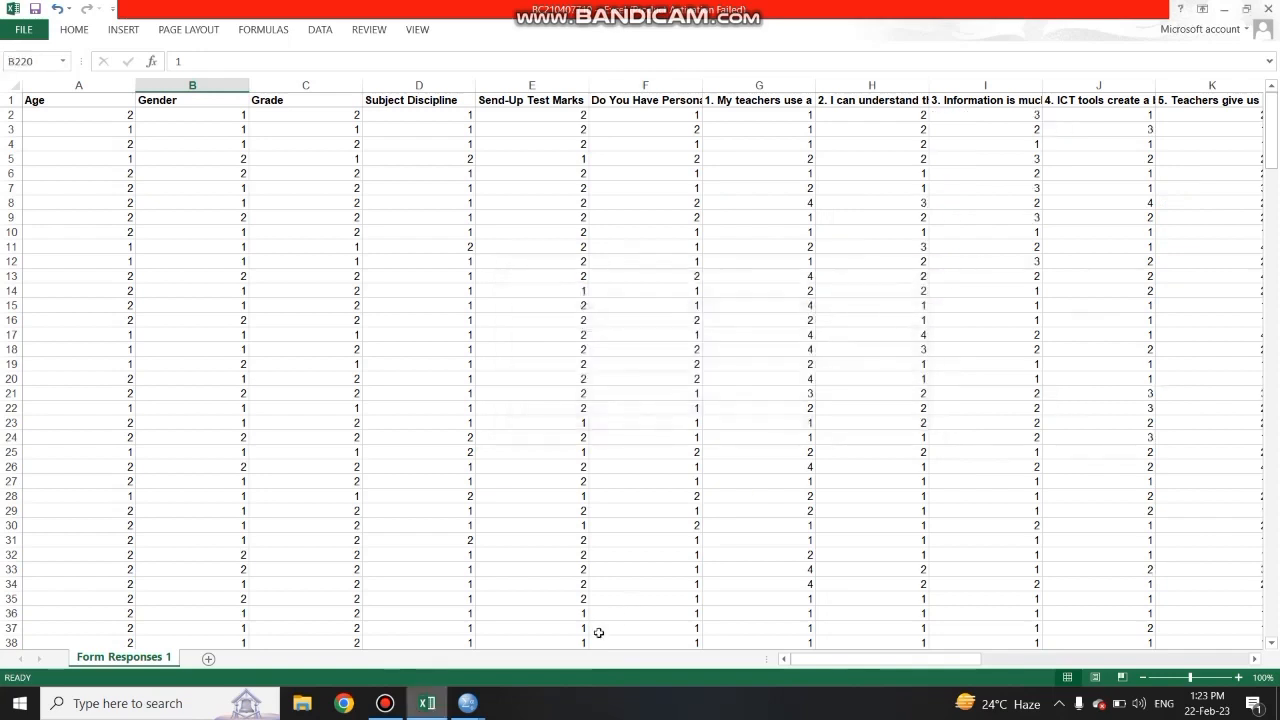
scroll(638, 547, down, 19)
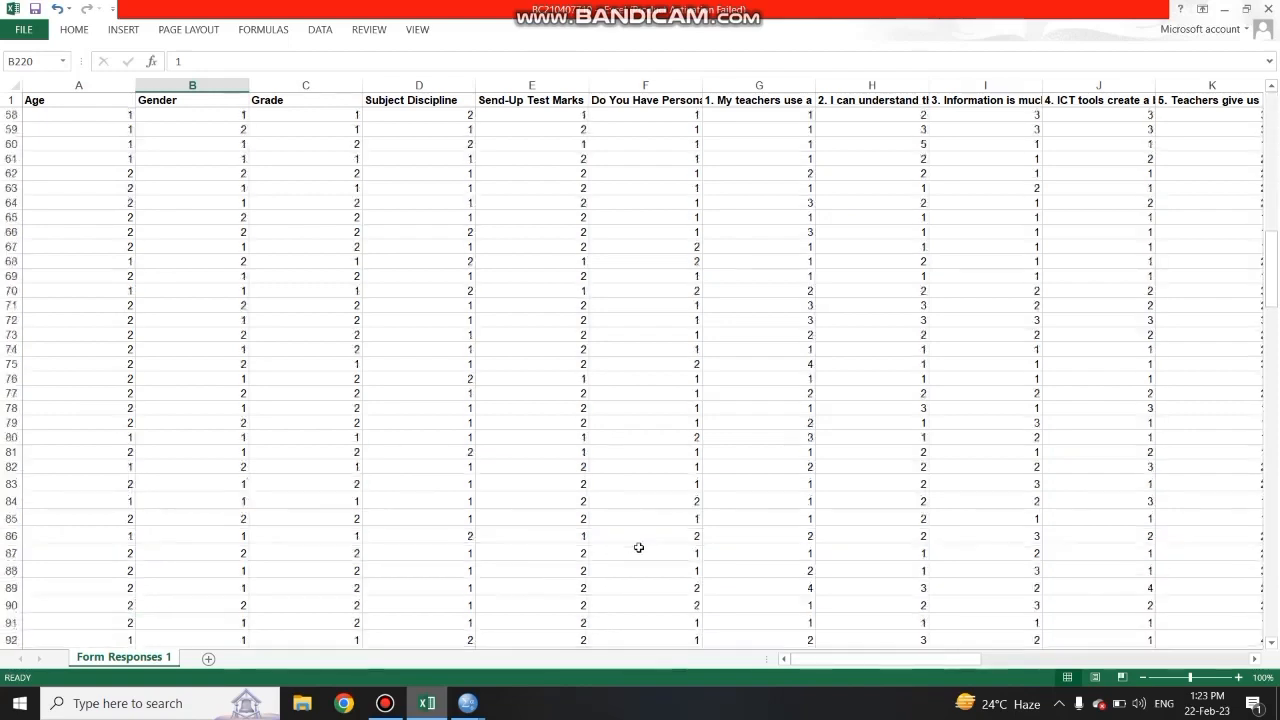
drag(832, 665, 575, 662)
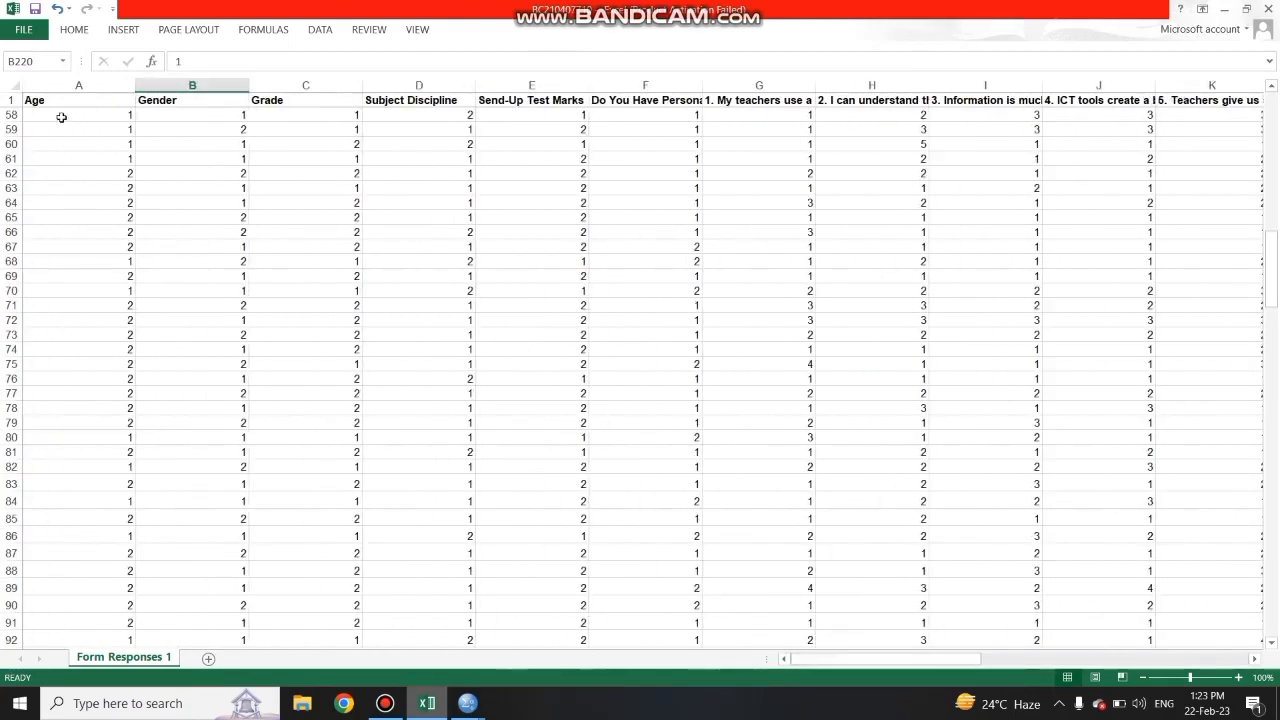
scroll(150, 207, up, 19)
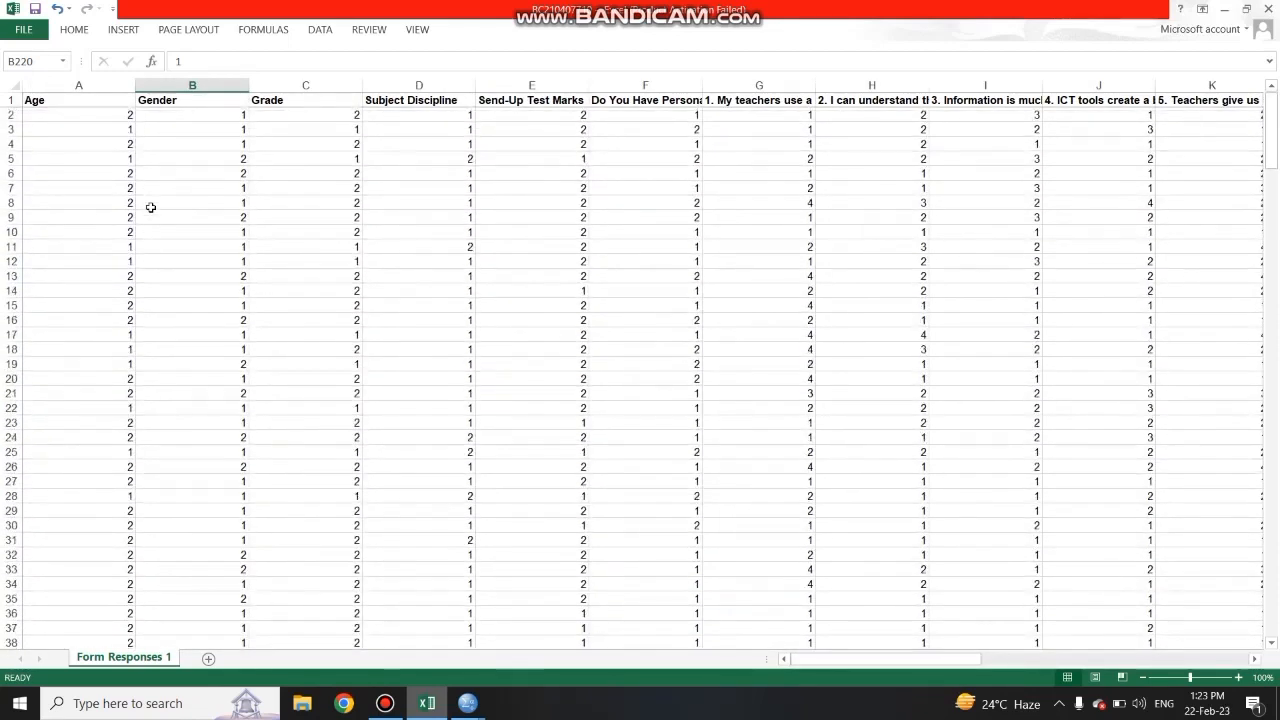
click(385, 703)
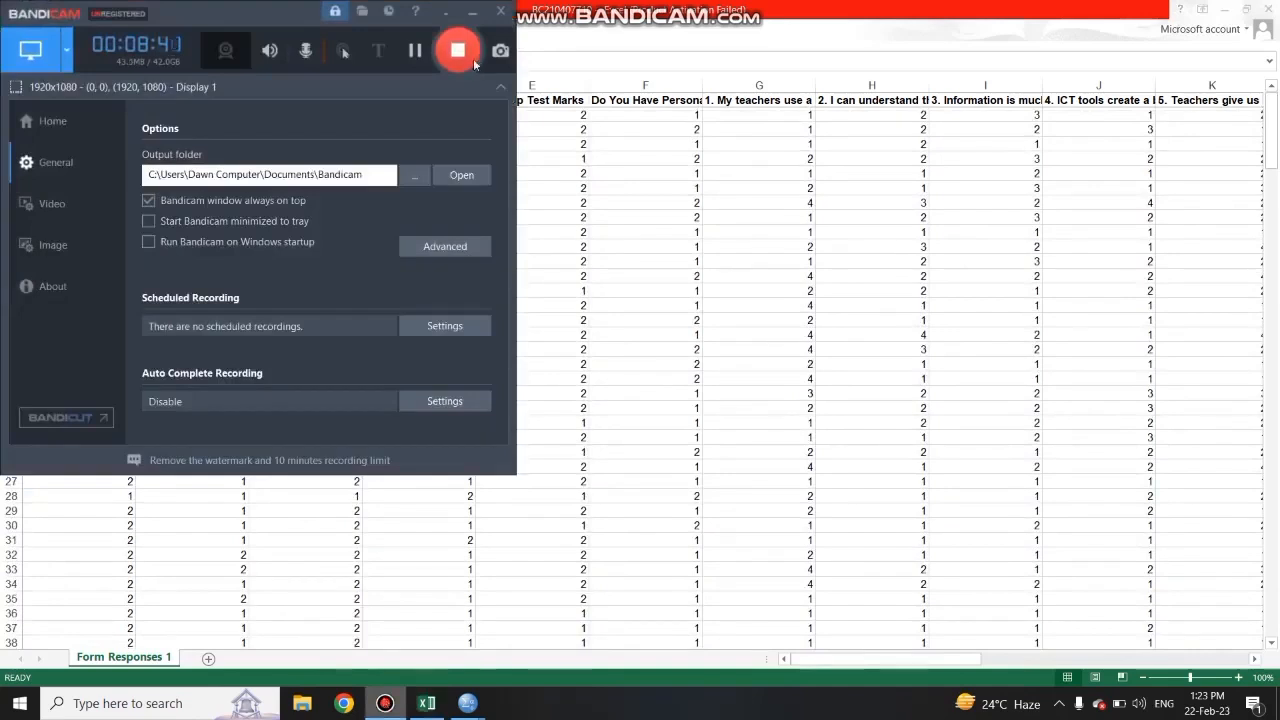
click(472, 12)
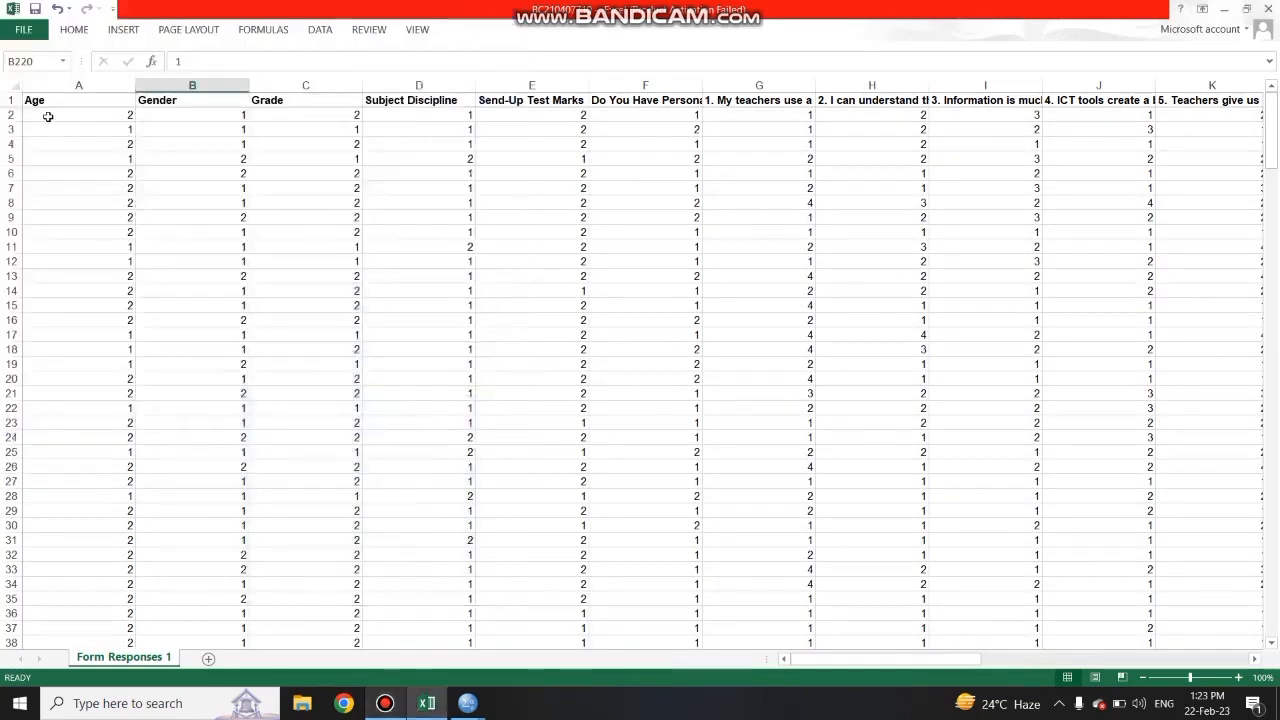
Step: Copy the coded responses in A2:X221 without the header row and switch to the data view of the Untitled2 dataset in IBM SPSS Statistics
drag(44, 118, 554, 480)
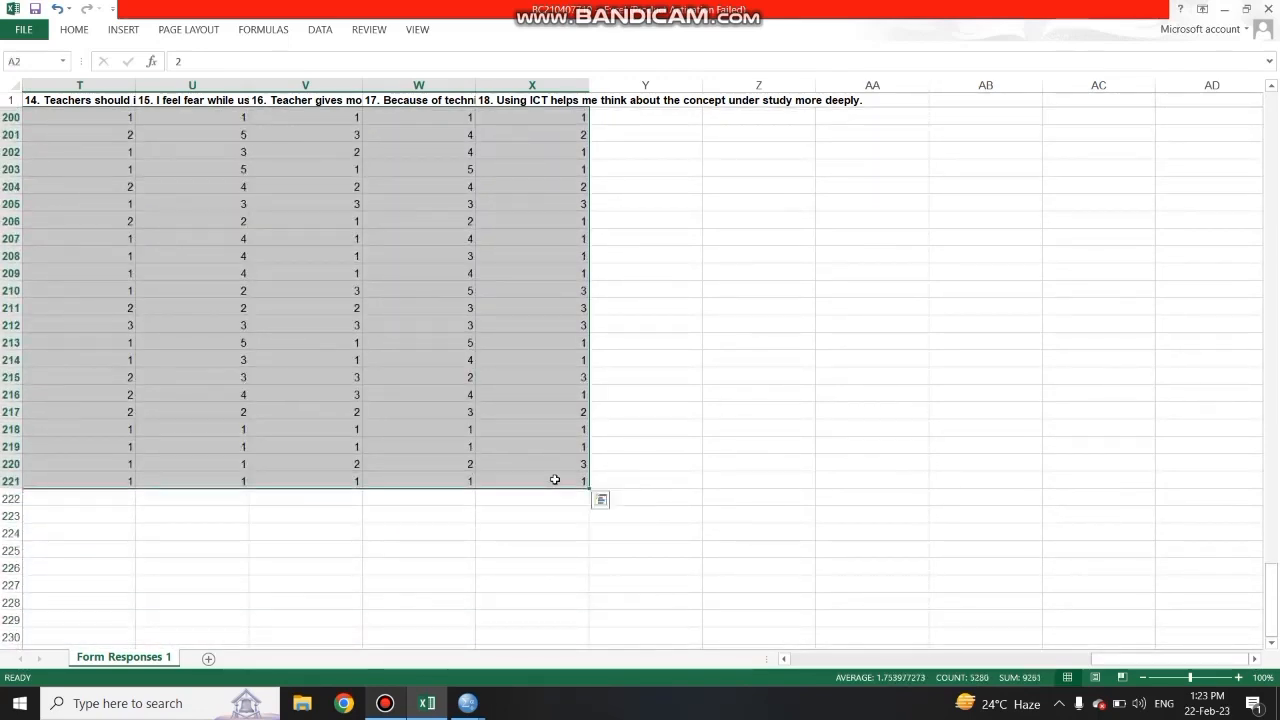
key(ctrl+c)
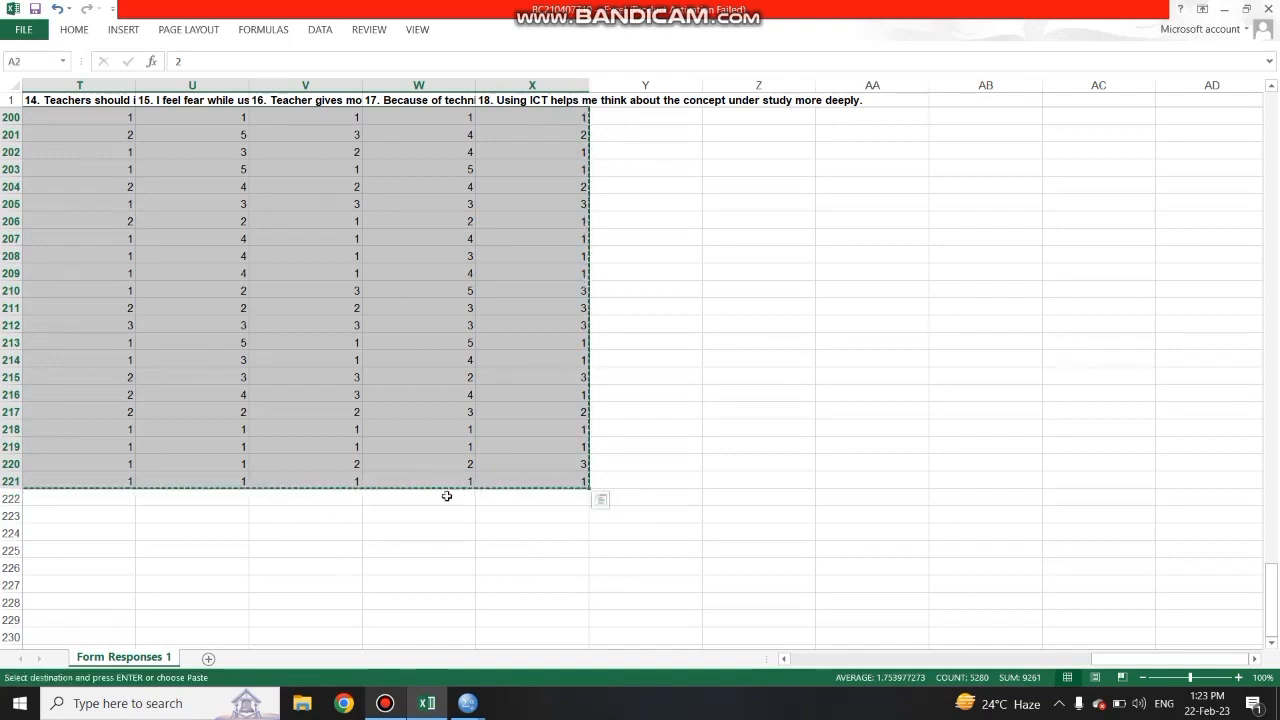
mouse_move(467, 703)
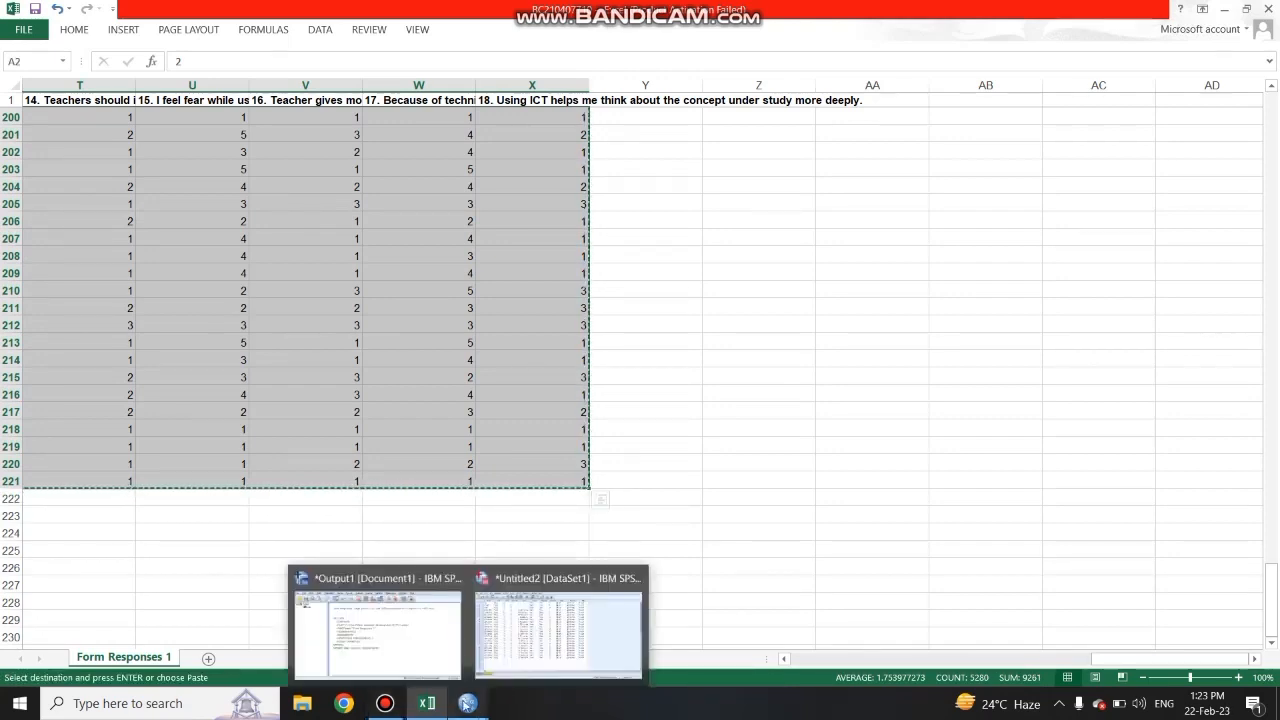
click(529, 663)
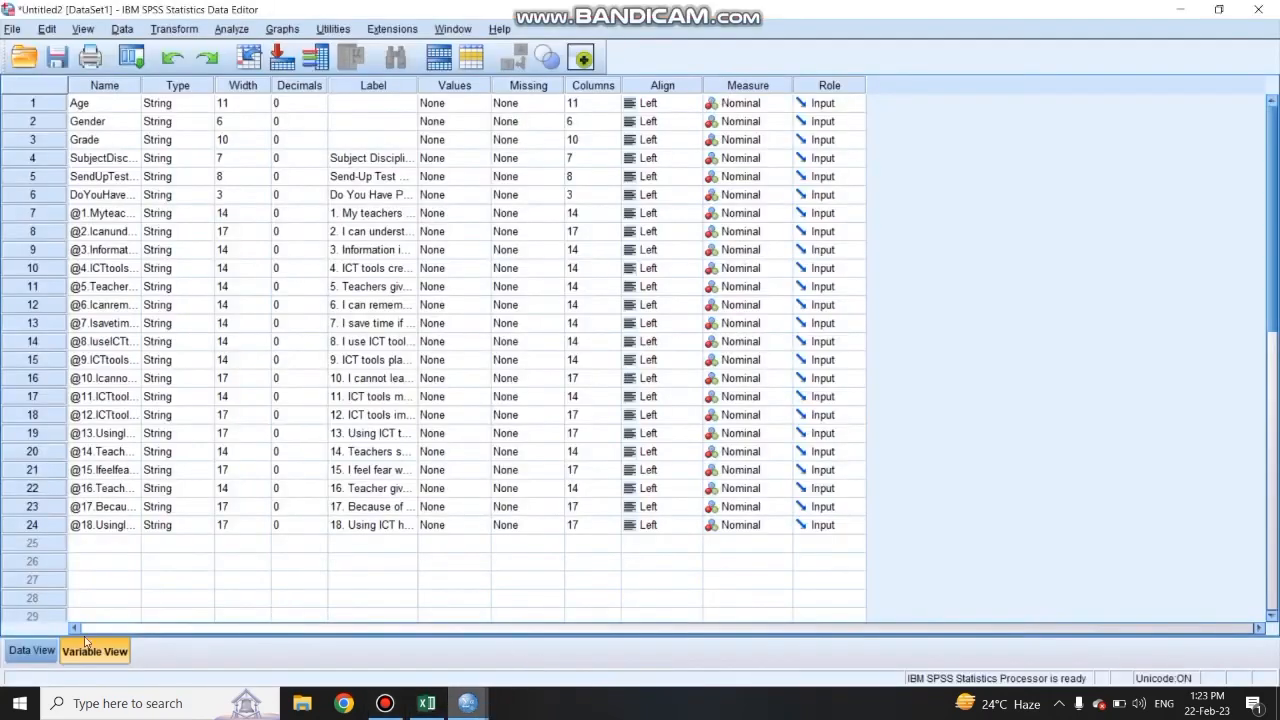
click(33, 651)
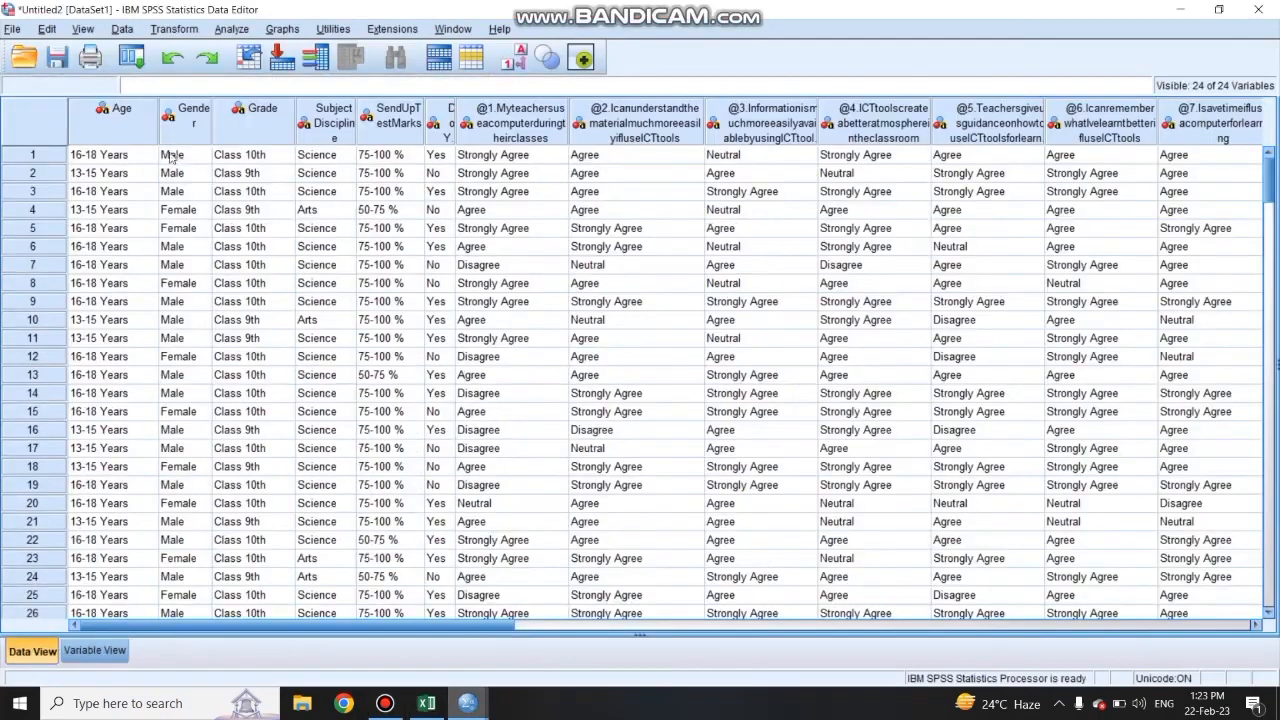
Step: Paste the copied codes over the text responses of cases 1 to 220, from Age through the item 18 variable
drag(76, 155, 847, 449)
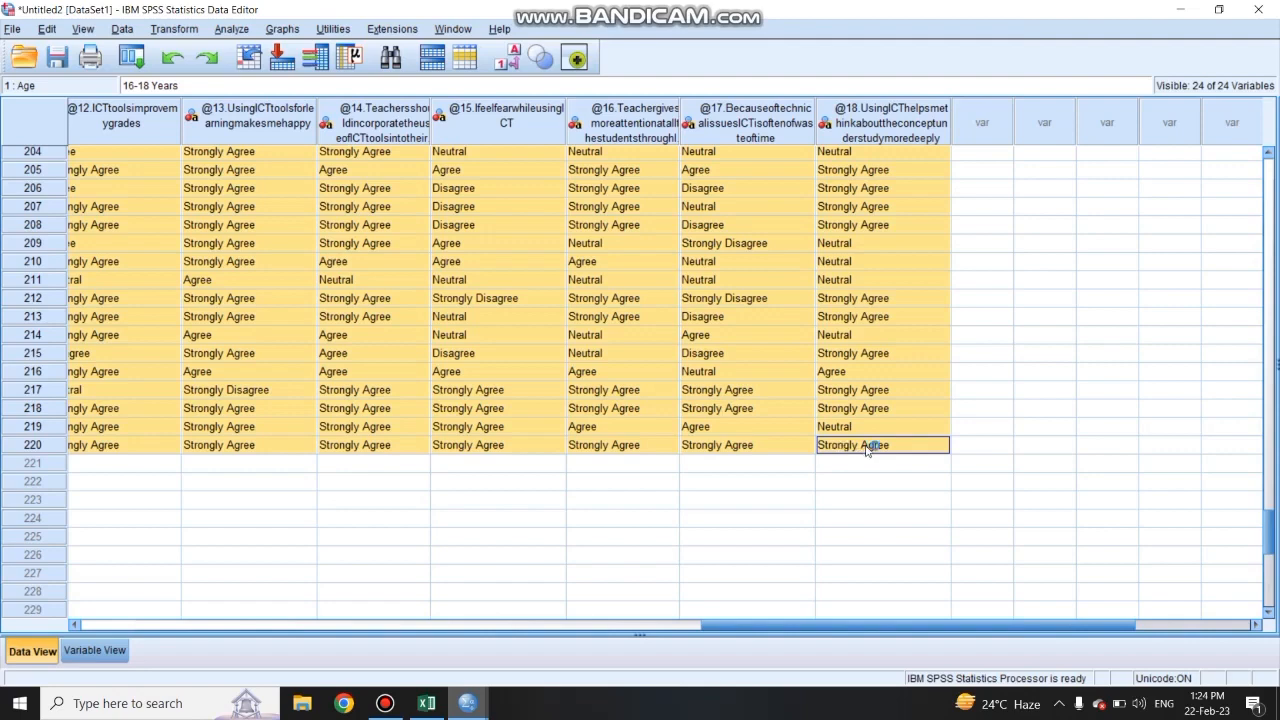
right_click(866, 448)
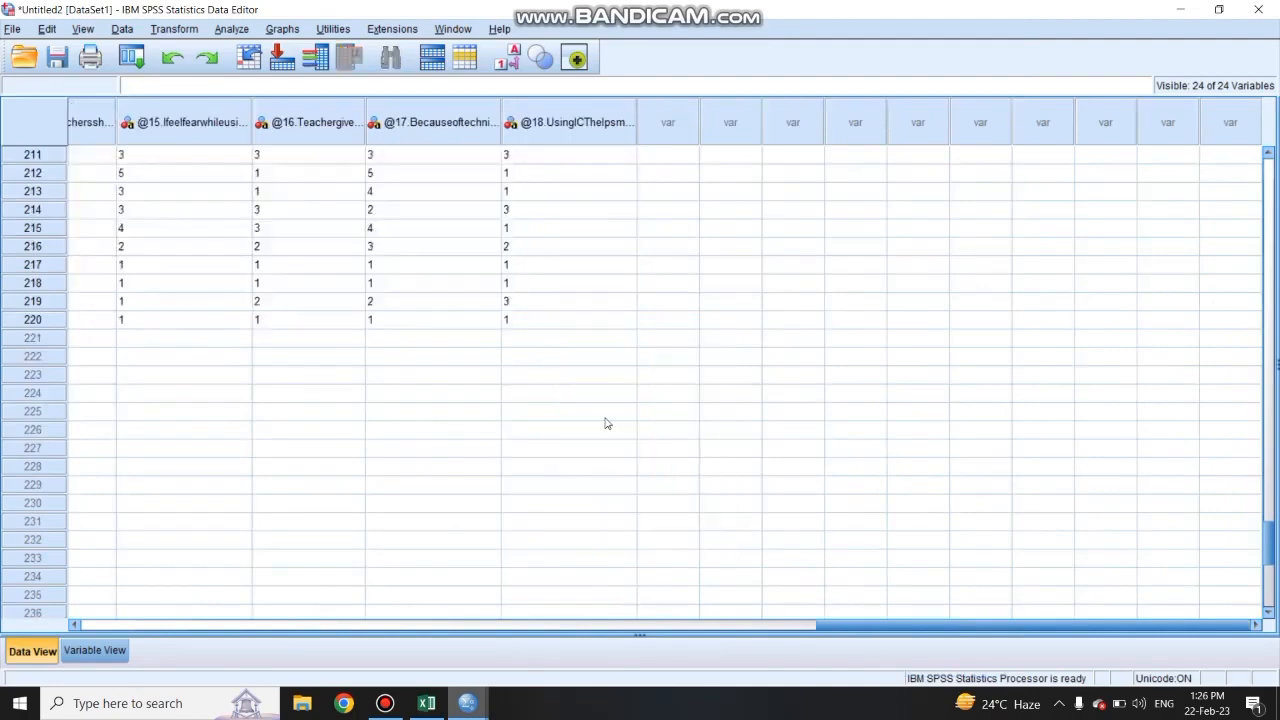
drag(873, 627, 114, 583)
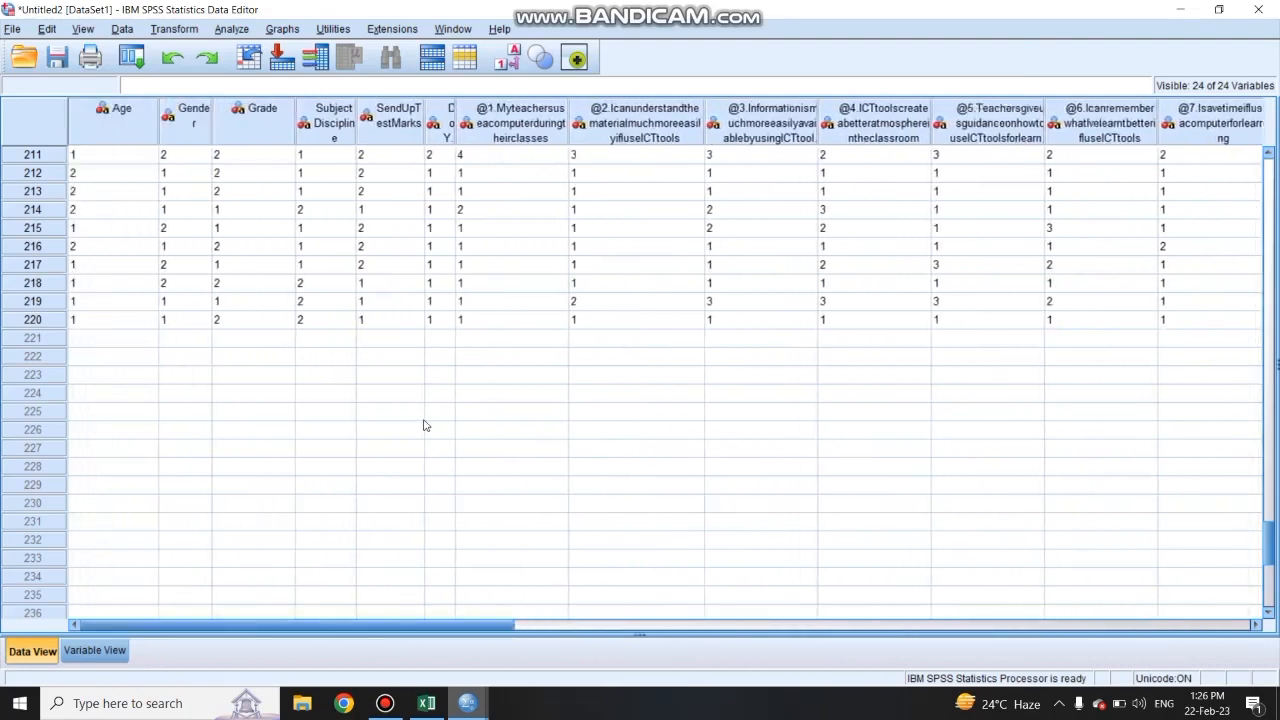
scroll(423, 426, up, 20)
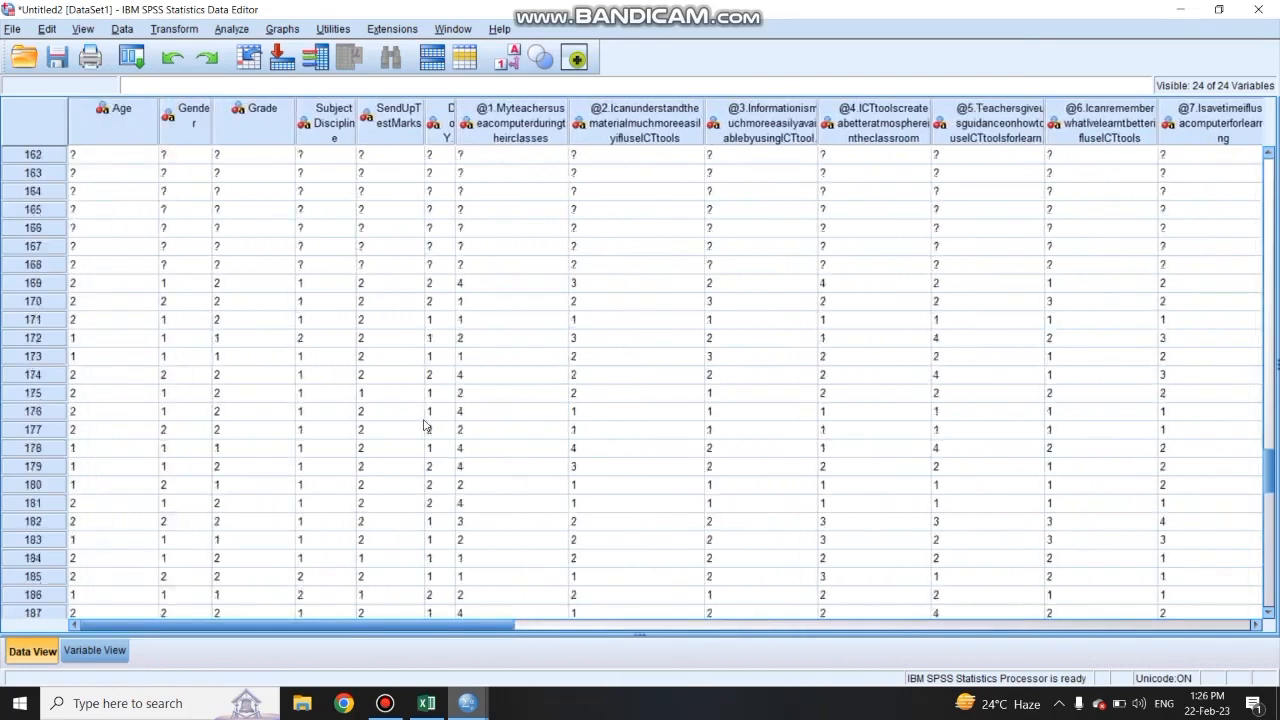
Step: Widen the DoYouHavePersonalComputerLaptop column in the data view and the Name column in the variable view
scroll(423, 426, up, 20)
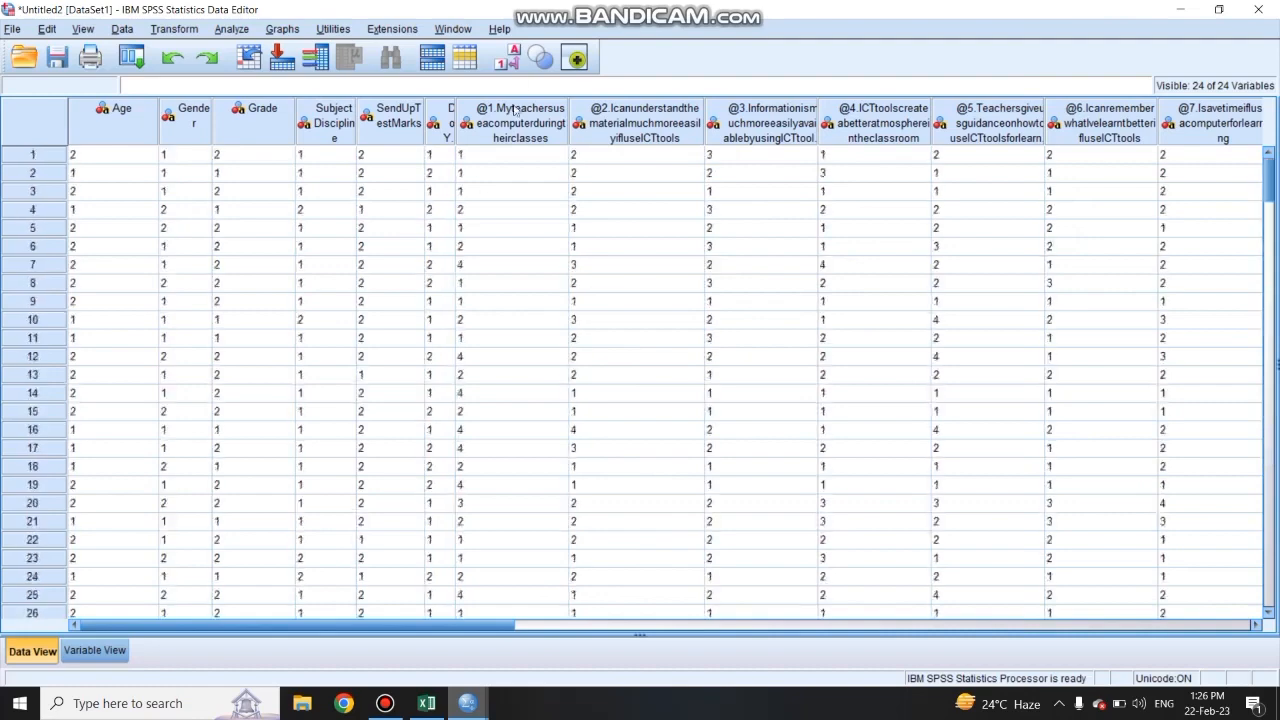
drag(455, 112, 514, 112)
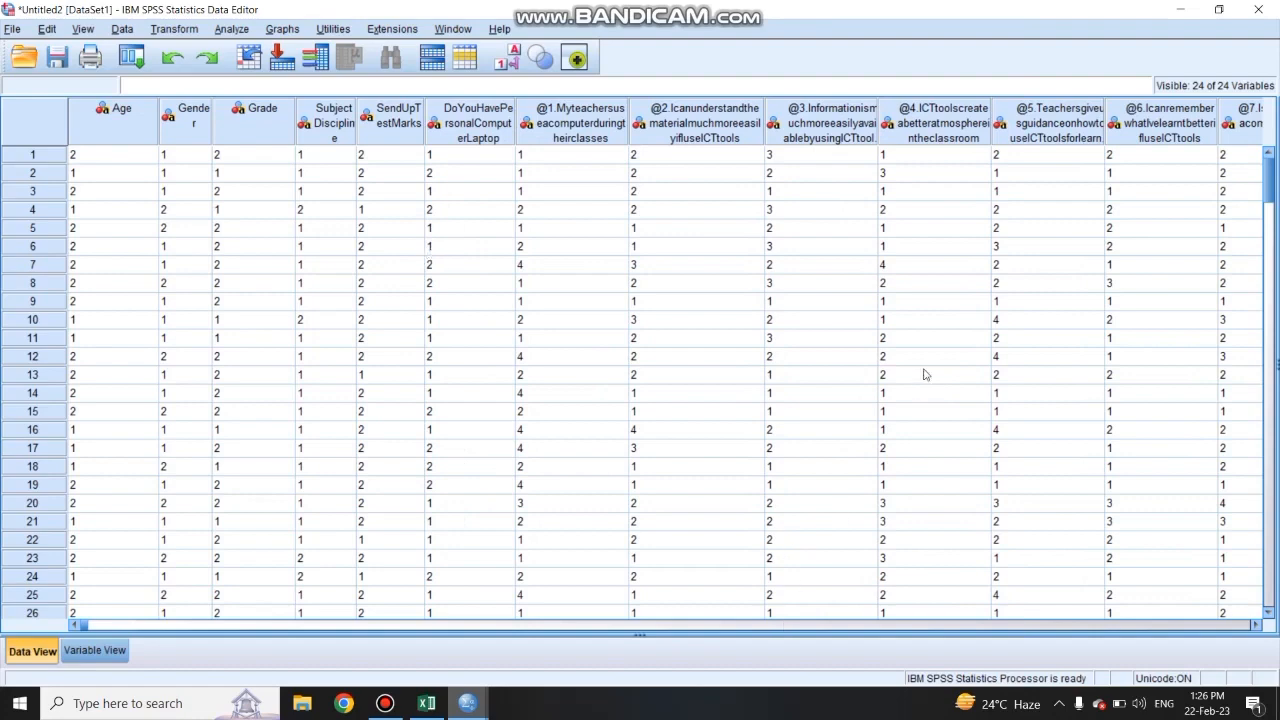
drag(972, 632, 90, 622)
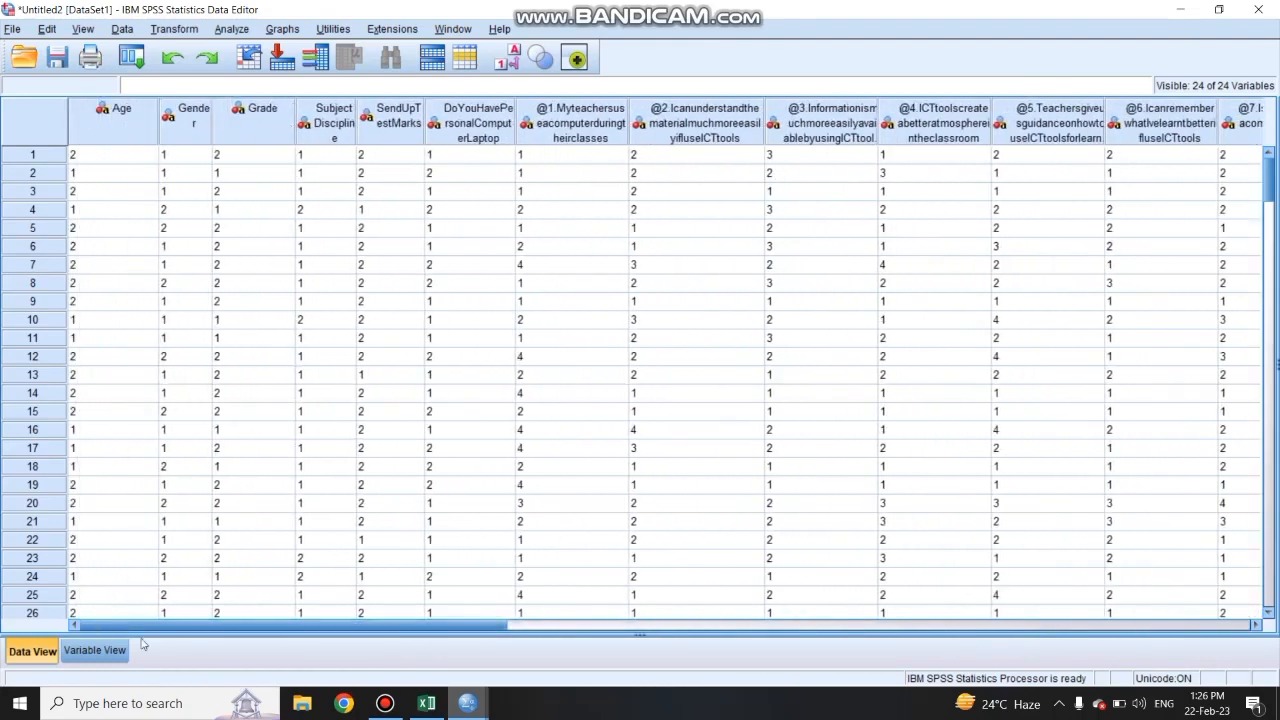
click(104, 652)
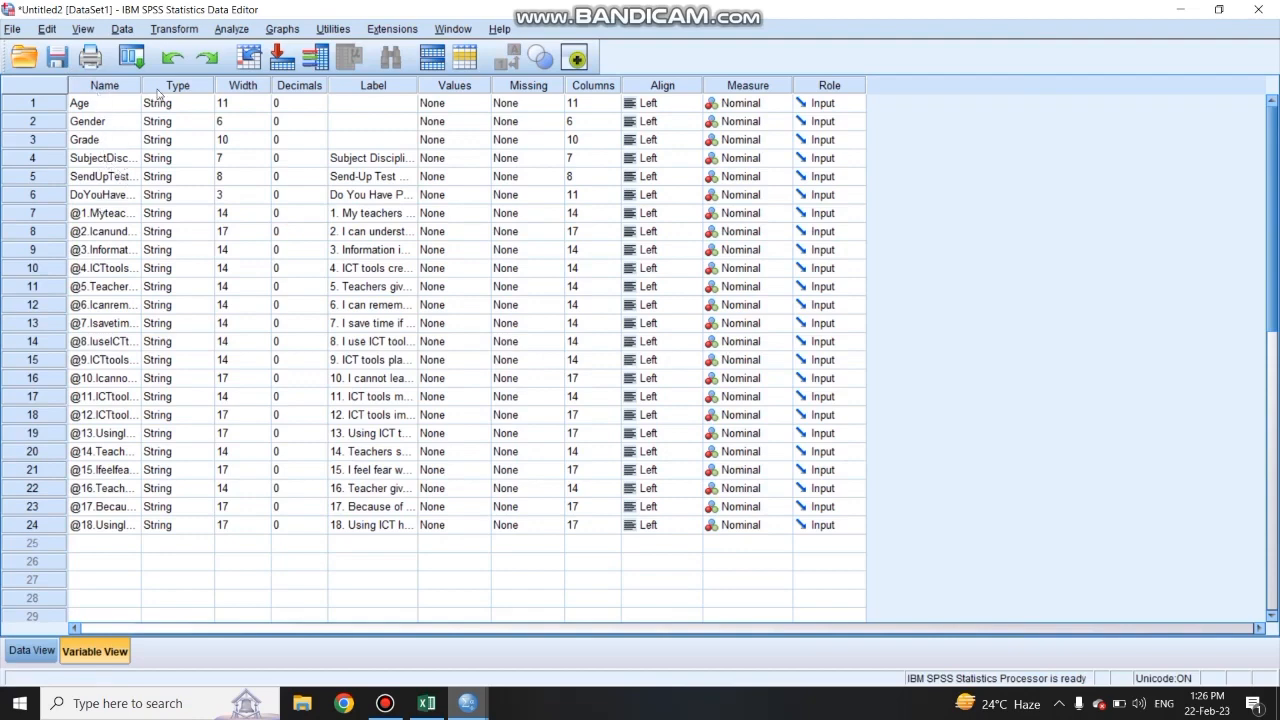
drag(141, 88, 214, 88)
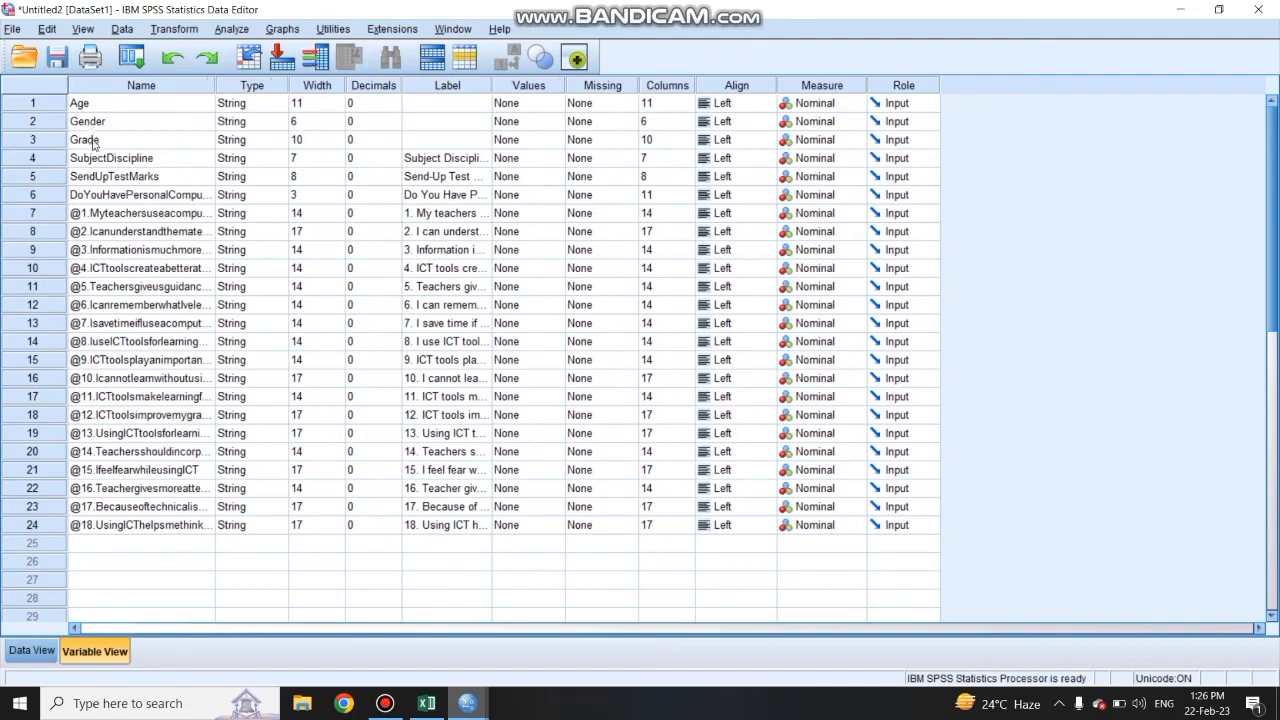
Step: Rename the variables of questionnaire items 1 to 6 as Q1, Q2, Q3, Q4, Q5 and Q6
click(137, 217)
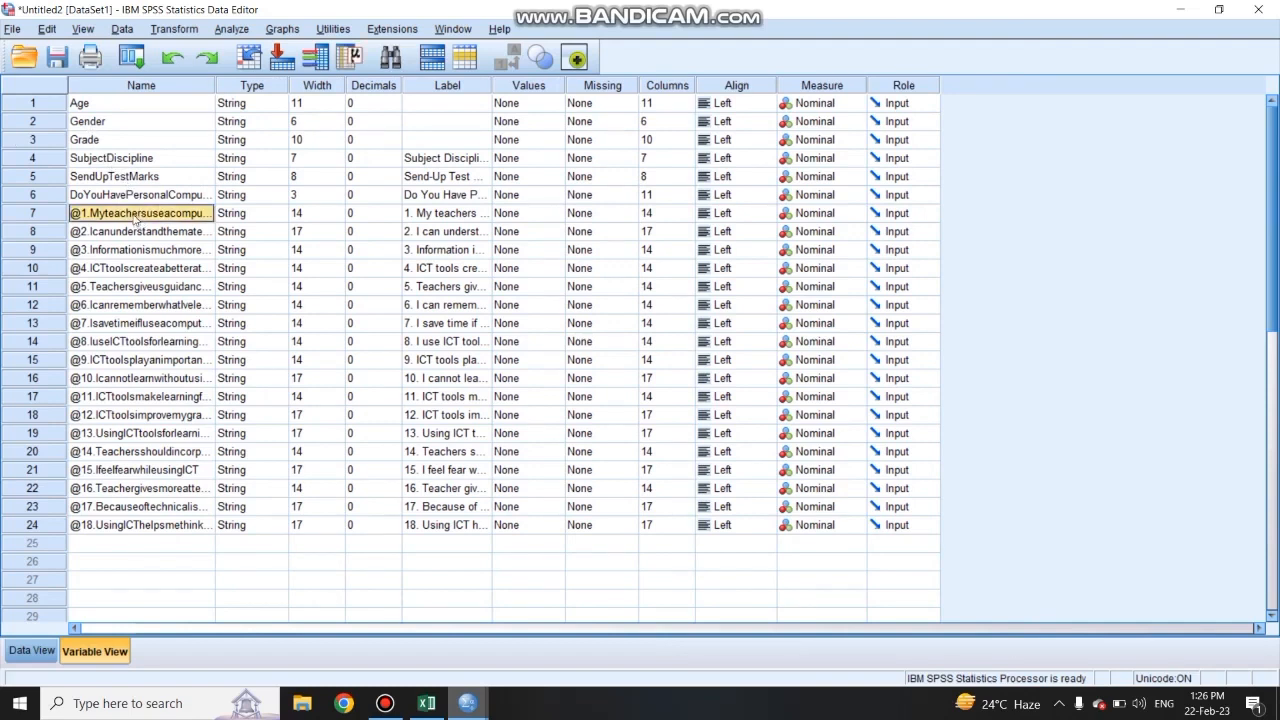
double_click(135, 217)
text(Q1)
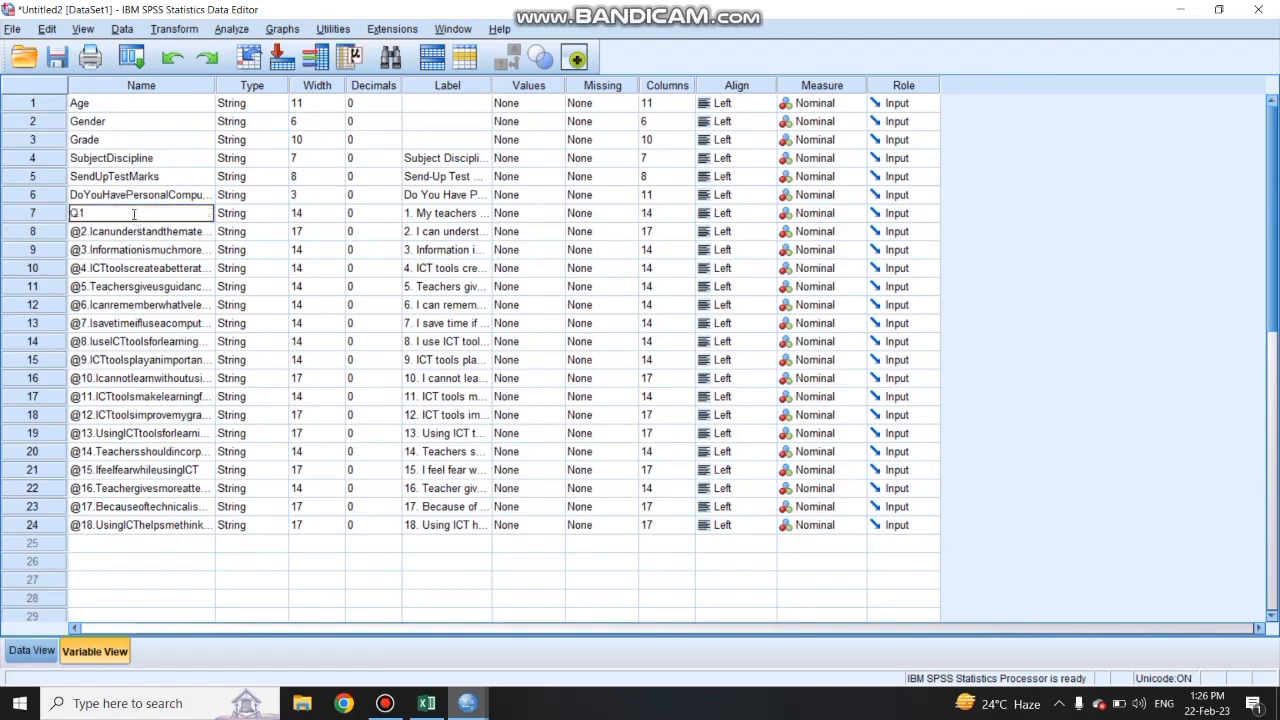
key(Return)
text(Q2)
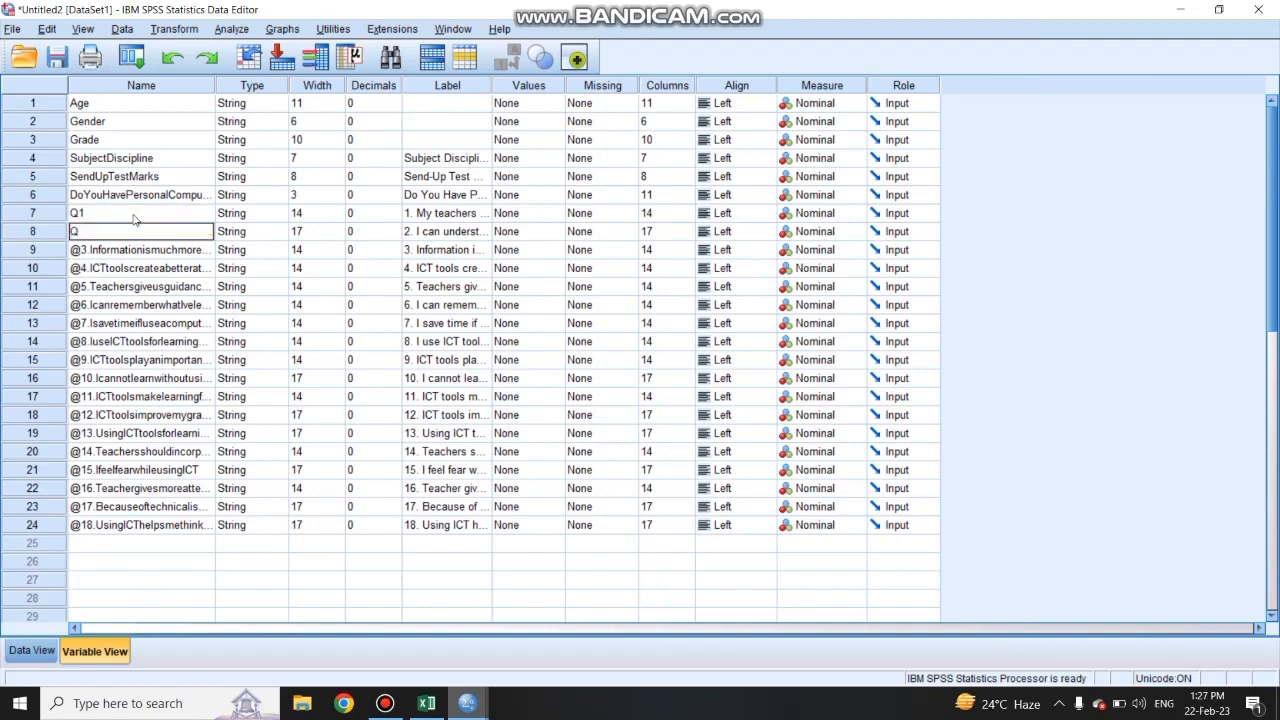
key(Return)
text(Q3)
key(Return)
text(Q)
key(Return)
text(Q5)
key(Return)
text(Q6)
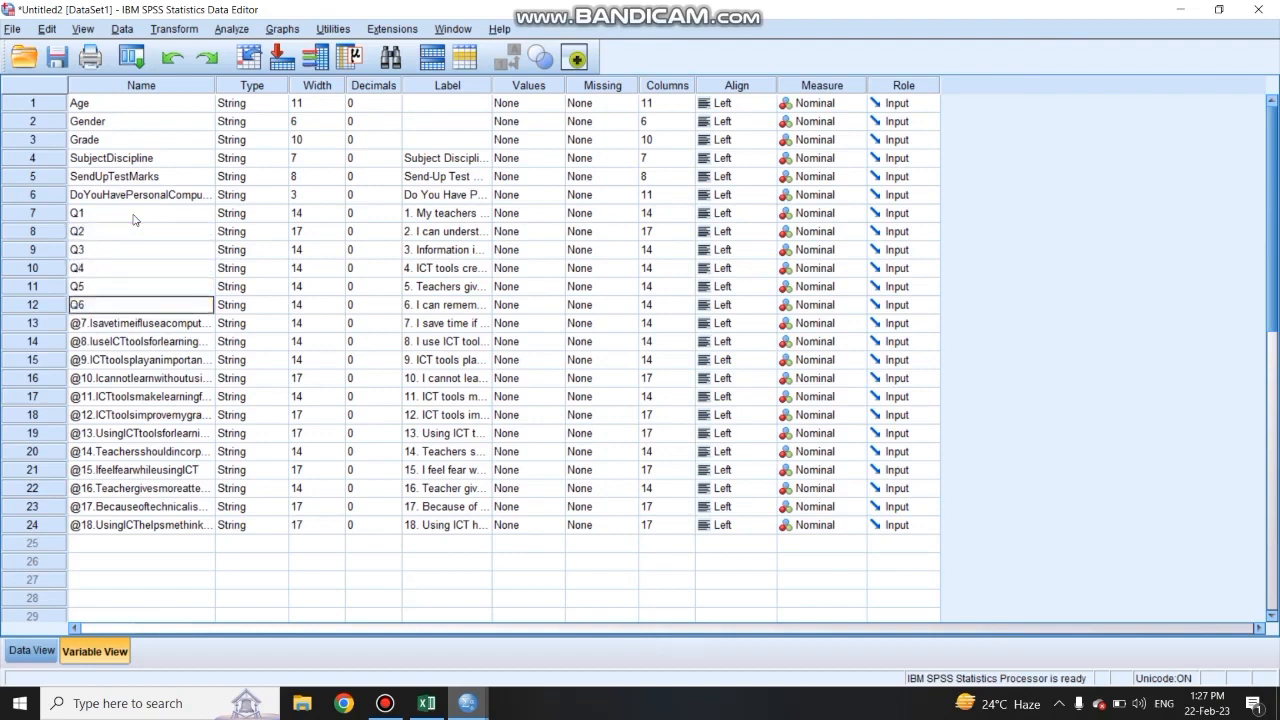
key(Return)
Step: Rename the variables of questionnaire items 7 to 12 as Q7, Q8, Q9, Q10, Q11 and Q12
text(Q7)
key(Return)
text(Q8)
key(Return)
text(Q9)
key(Return)
text(Q)
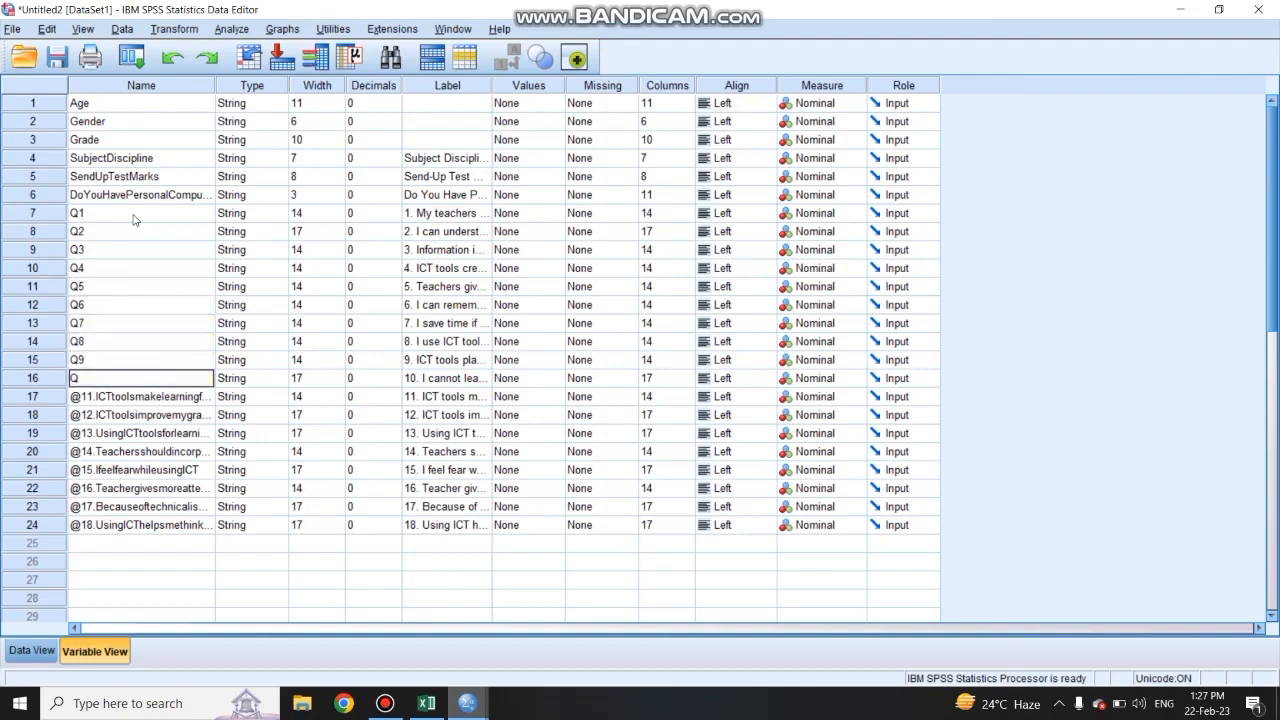
text(10)
key(Return)
text(Q11)
key(Return)
text(Q12)
key(Return)
Step: Rename the variables of questionnaire items 13 to 17 as Q13, Q14, Q15, Q16 and Q17
text(Q)
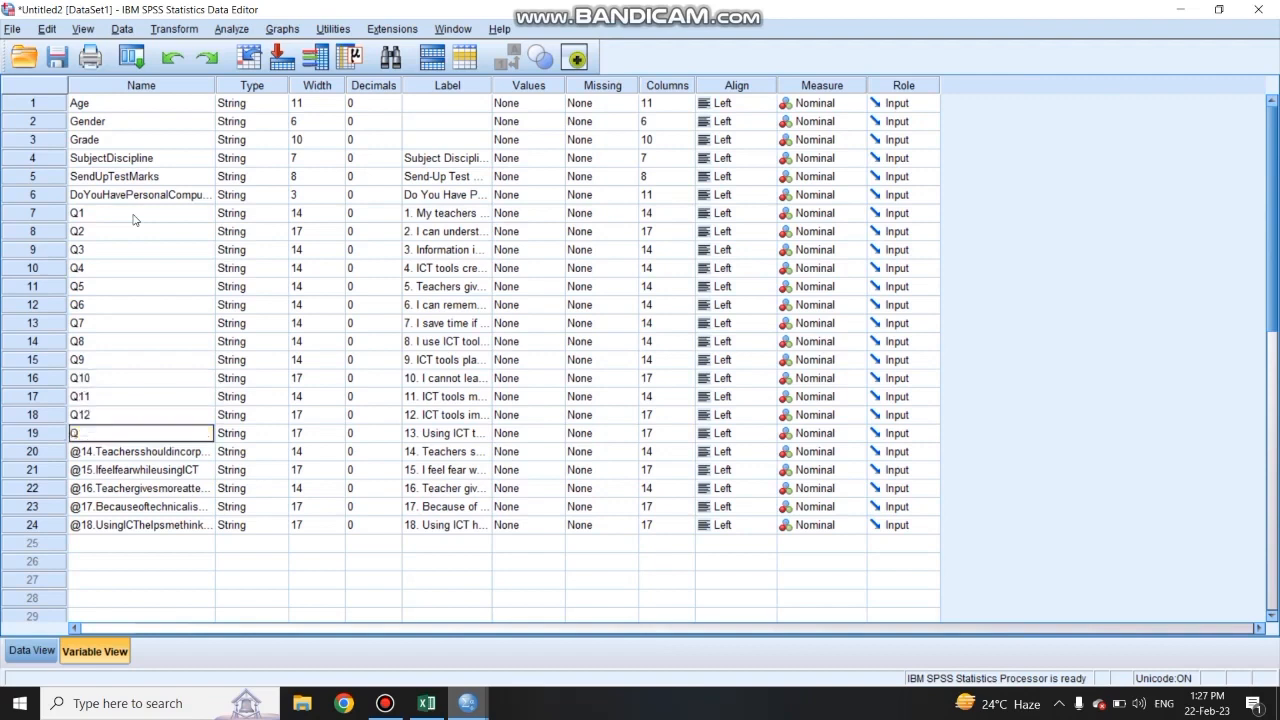
text(13)
key(Return)
text(Q14)
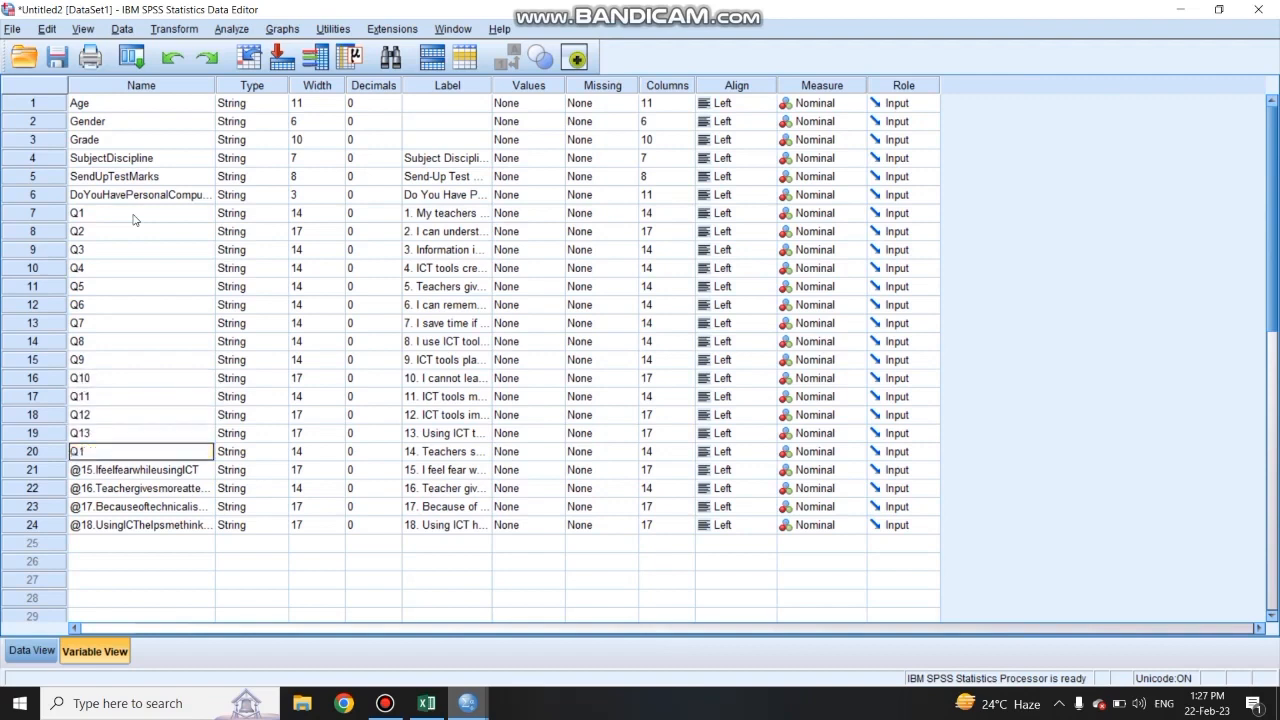
key(Return)
text(Q15)
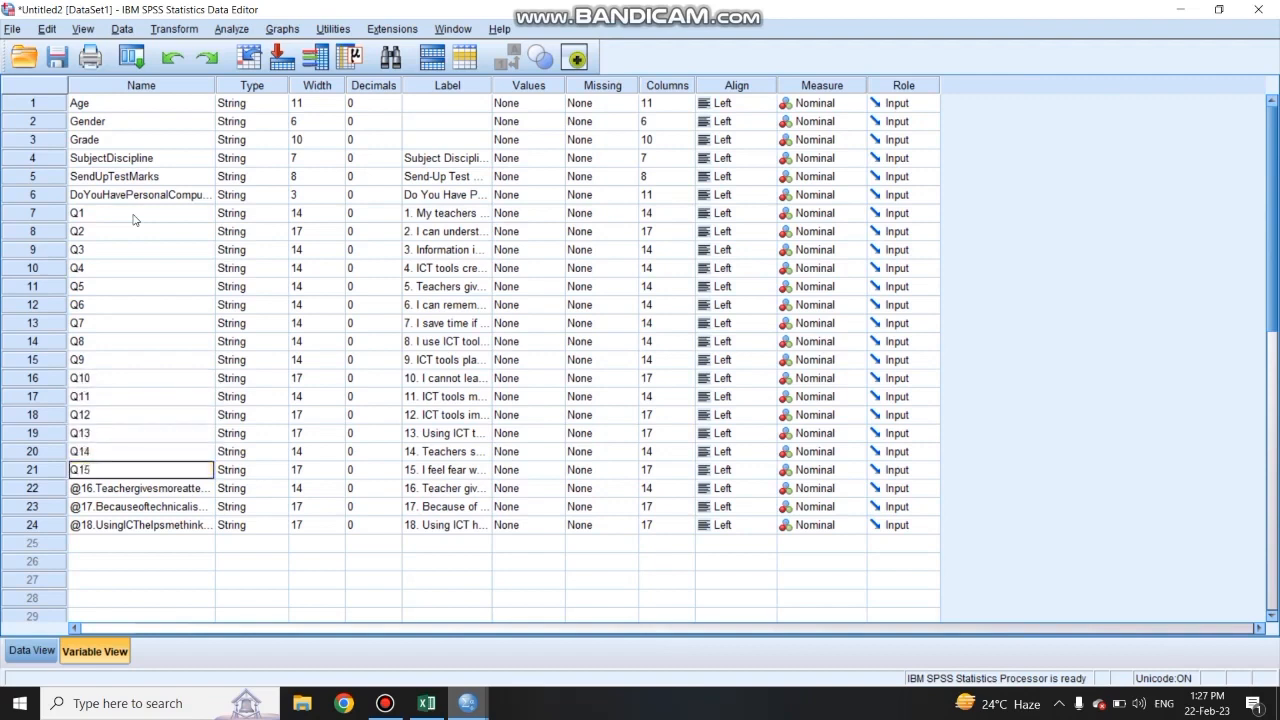
key(Return)
text(Q16)
key(Return)
text(Q)
key(Return)
Step: Try to rename the variable of questionnaire item 18 as 18
text(18)
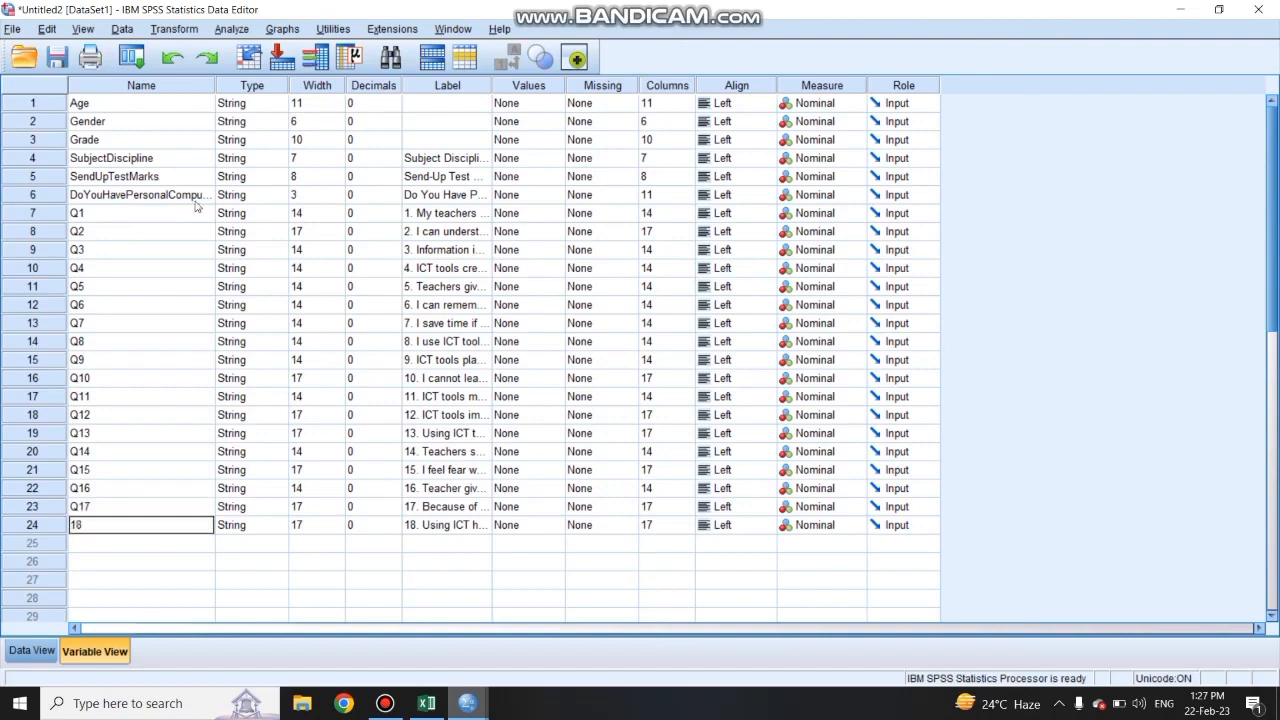
click(272, 108)
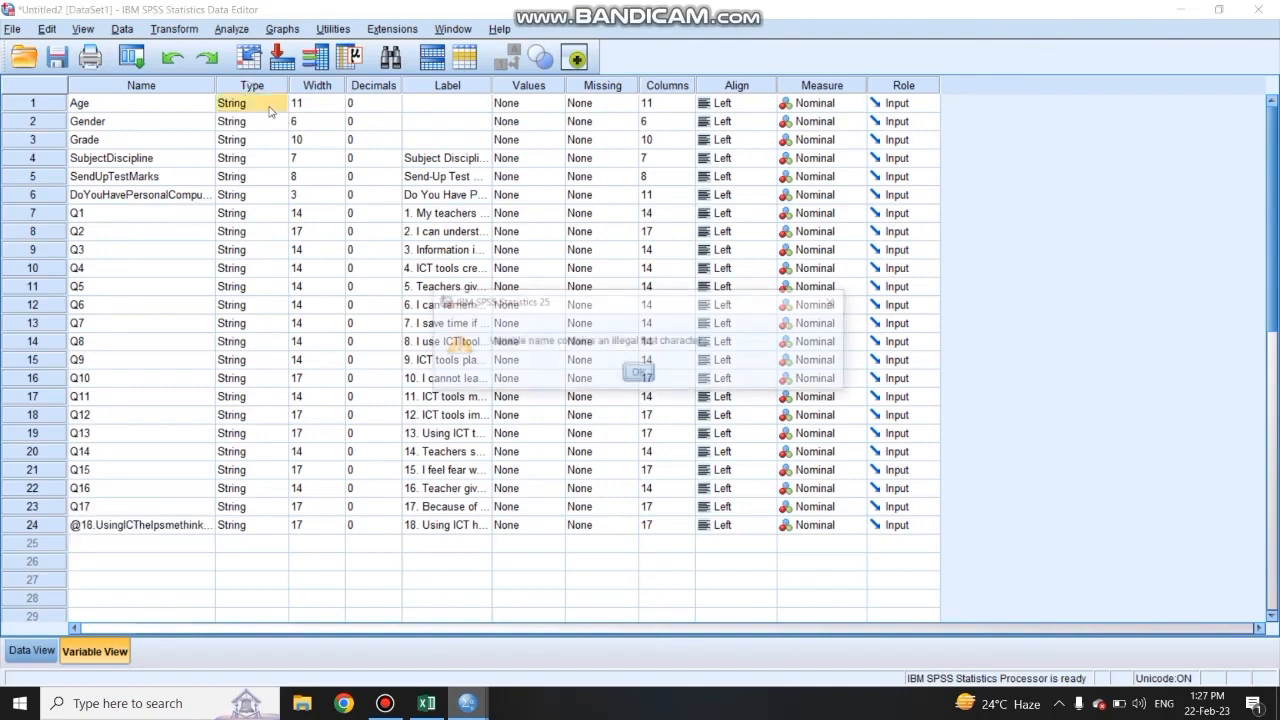
click(640, 373)
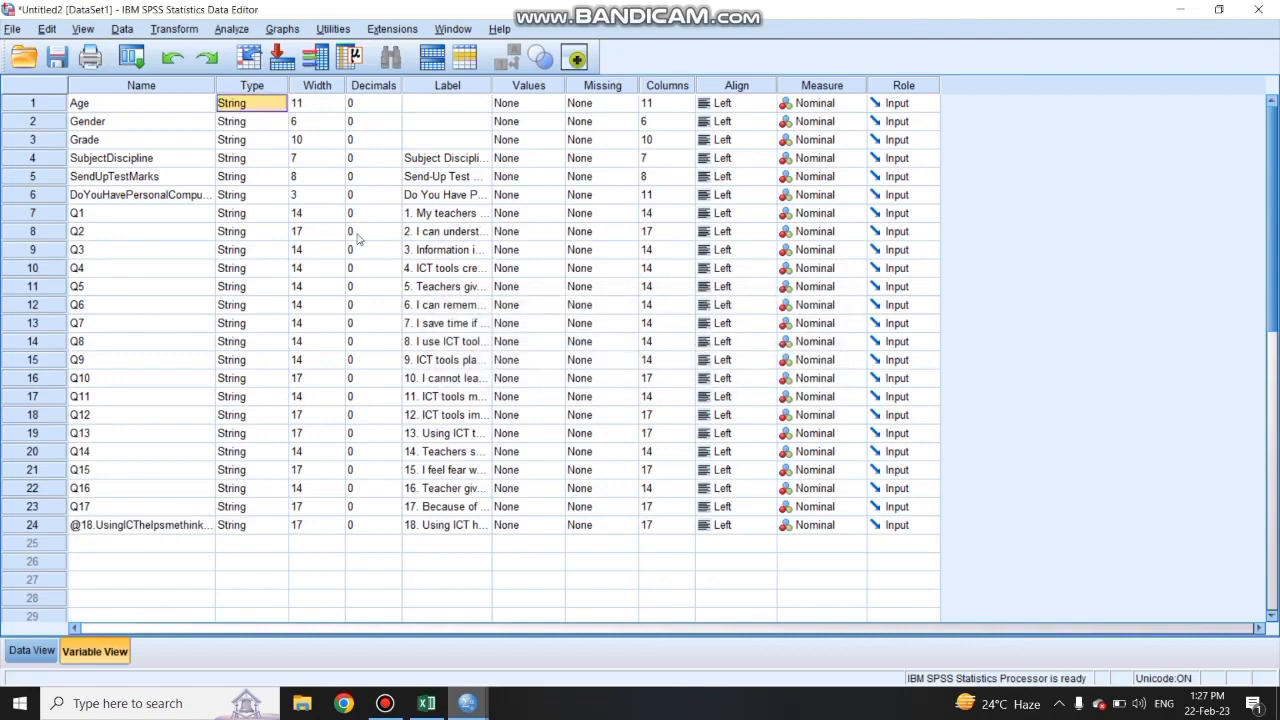
Step: Change the variable type of Age to Numeric
click(270, 107)
click(274, 104)
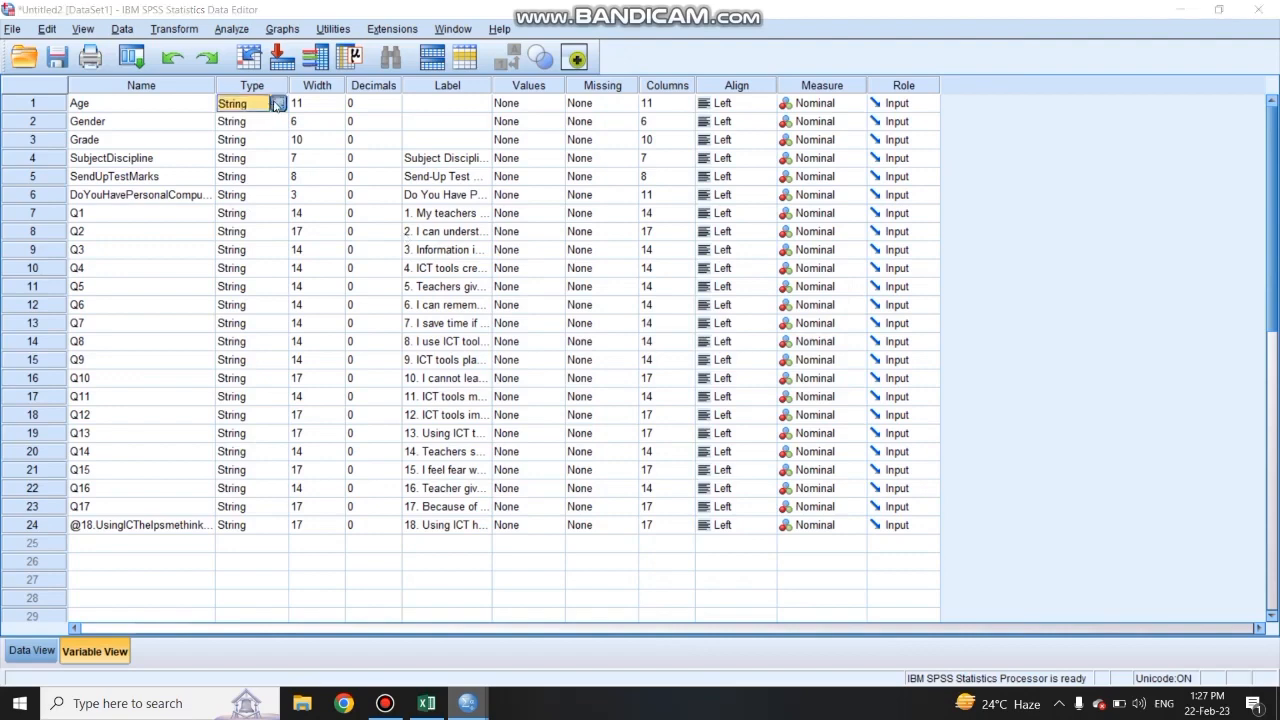
click(455, 244)
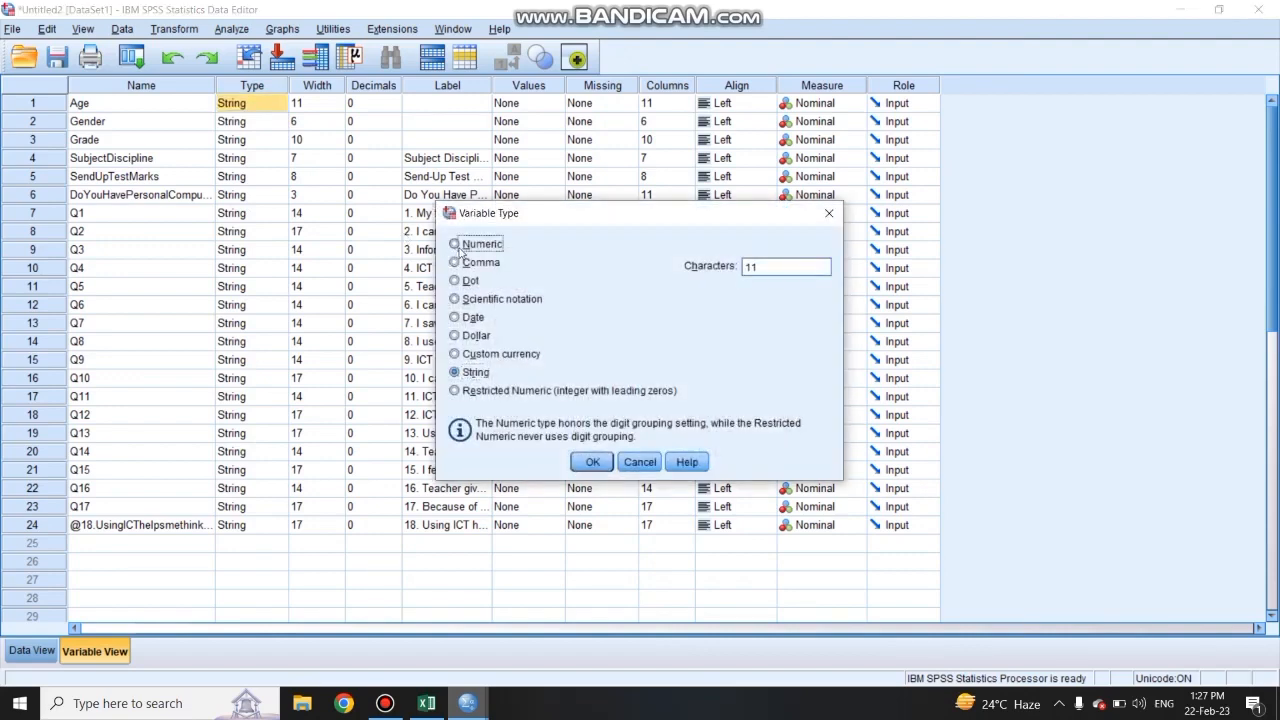
click(592, 462)
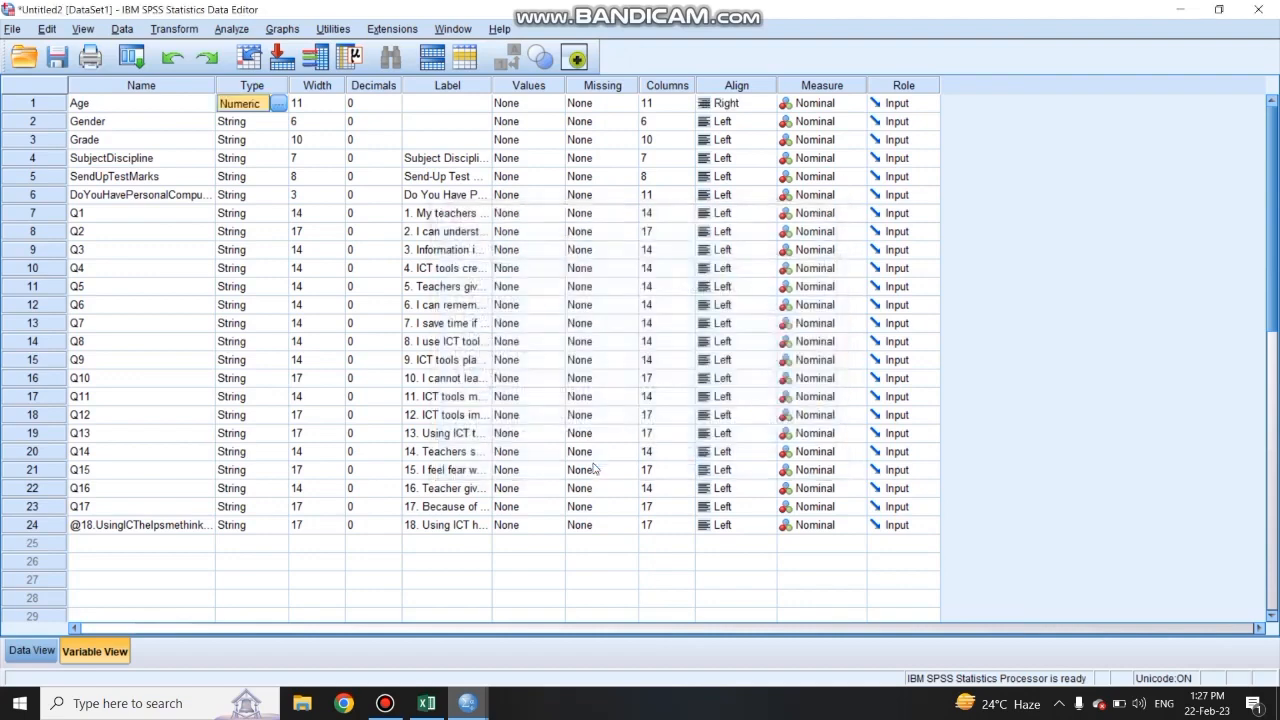
Step: Change the variable type of Gender to Numeric
click(277, 121)
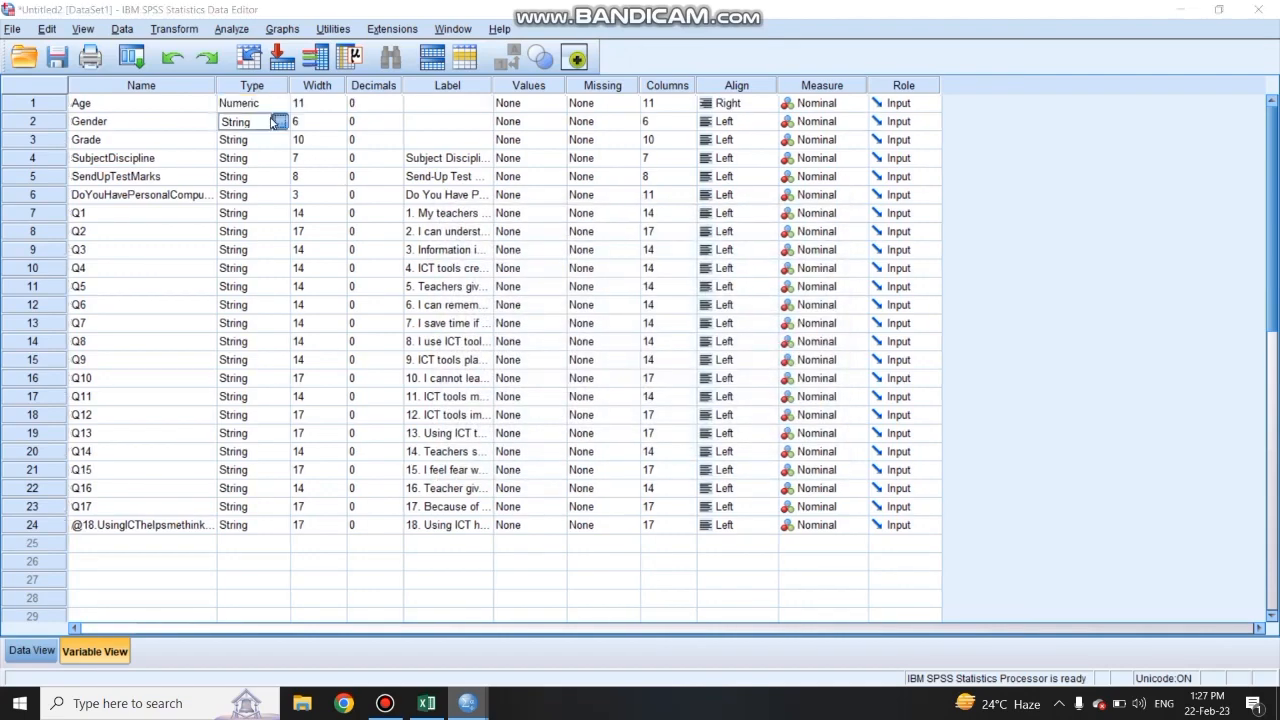
click(277, 121)
click(467, 245)
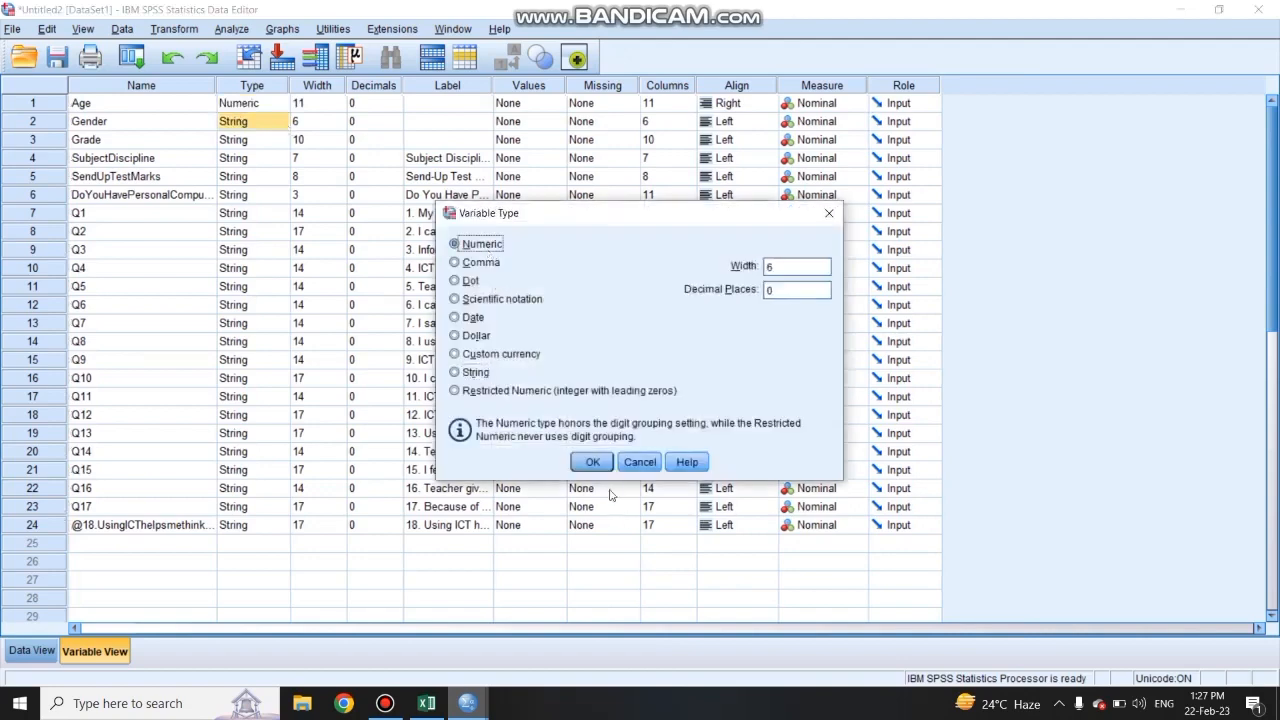
click(592, 461)
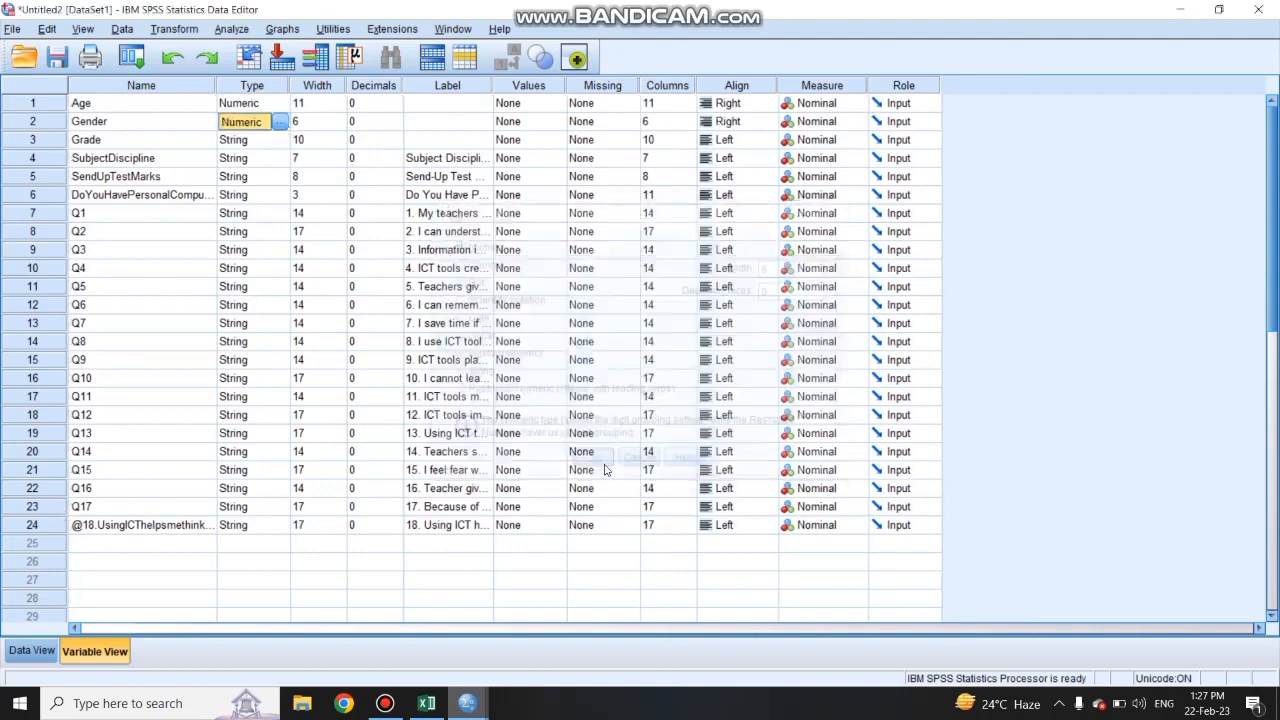
Step: Change the variable type of Grade to Numeric
click(276, 141)
click(280, 140)
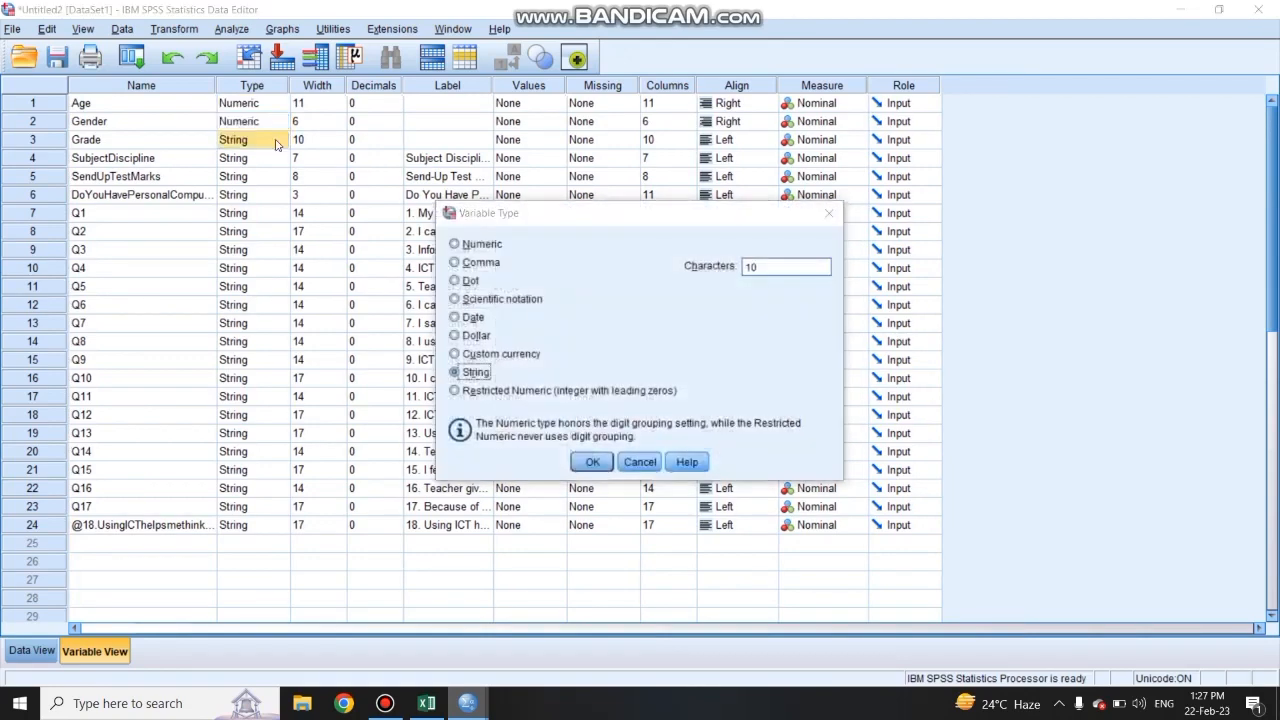
click(455, 245)
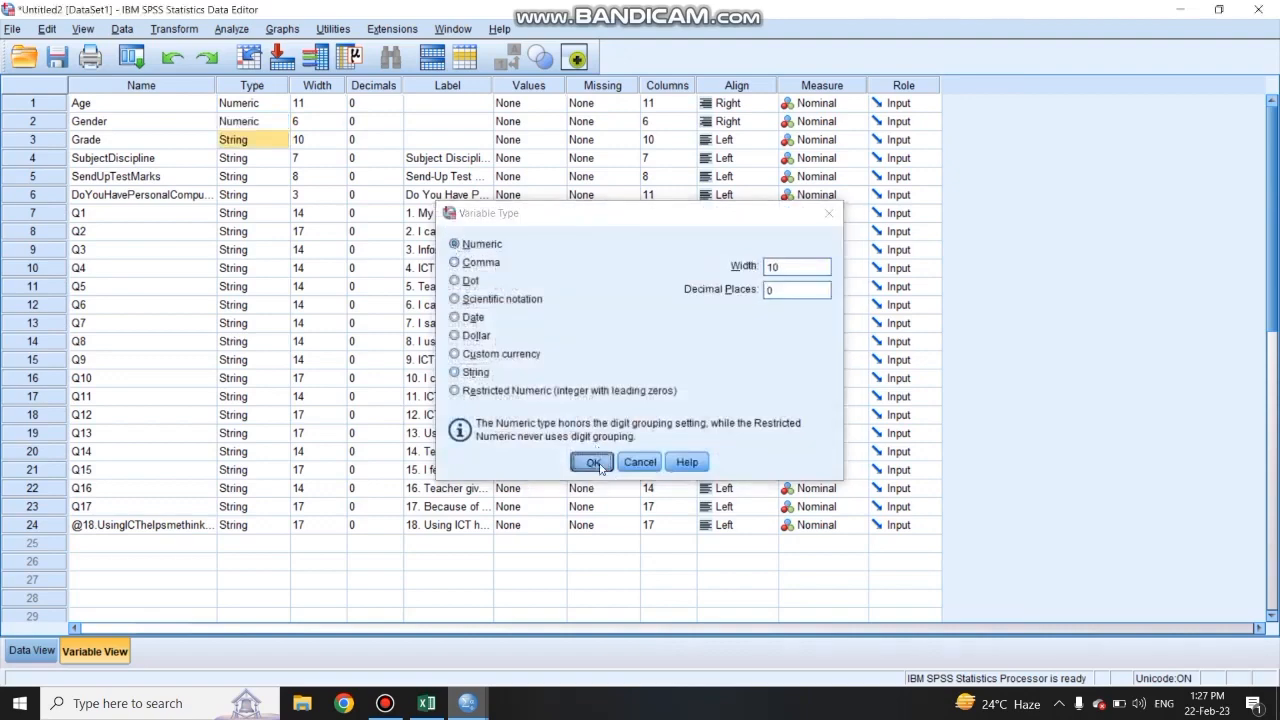
click(596, 465)
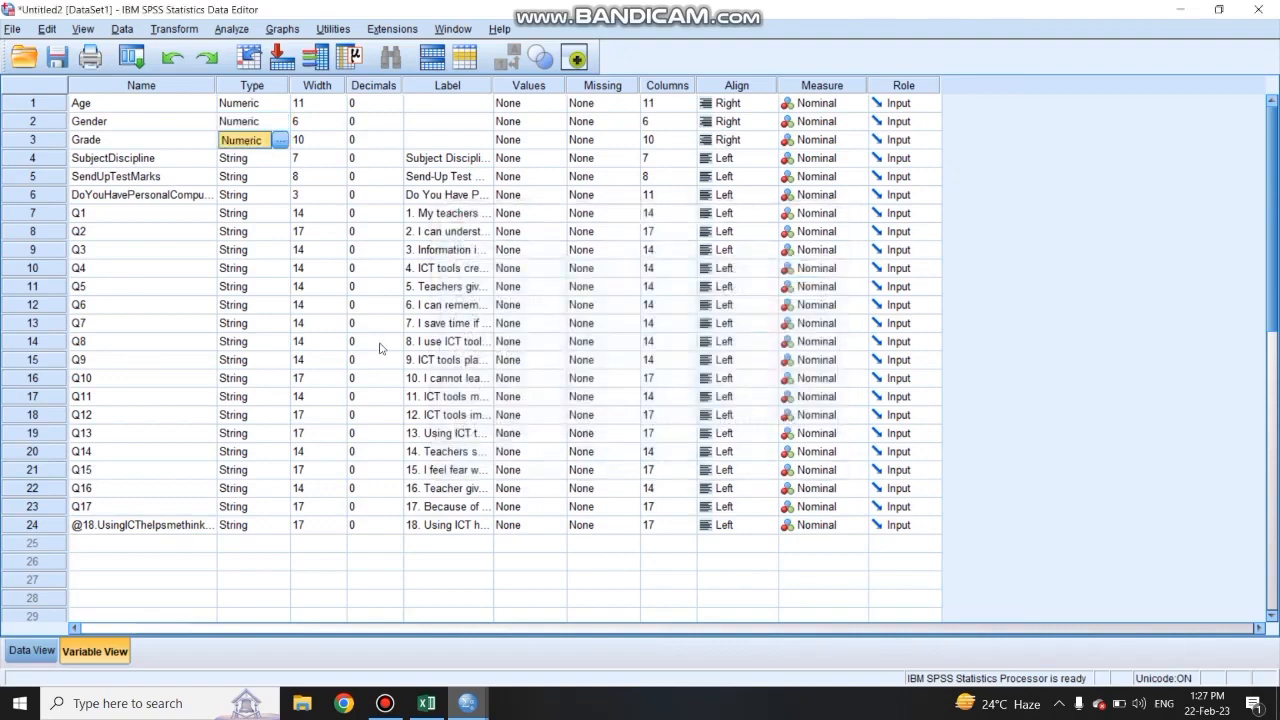
click(382, 705)
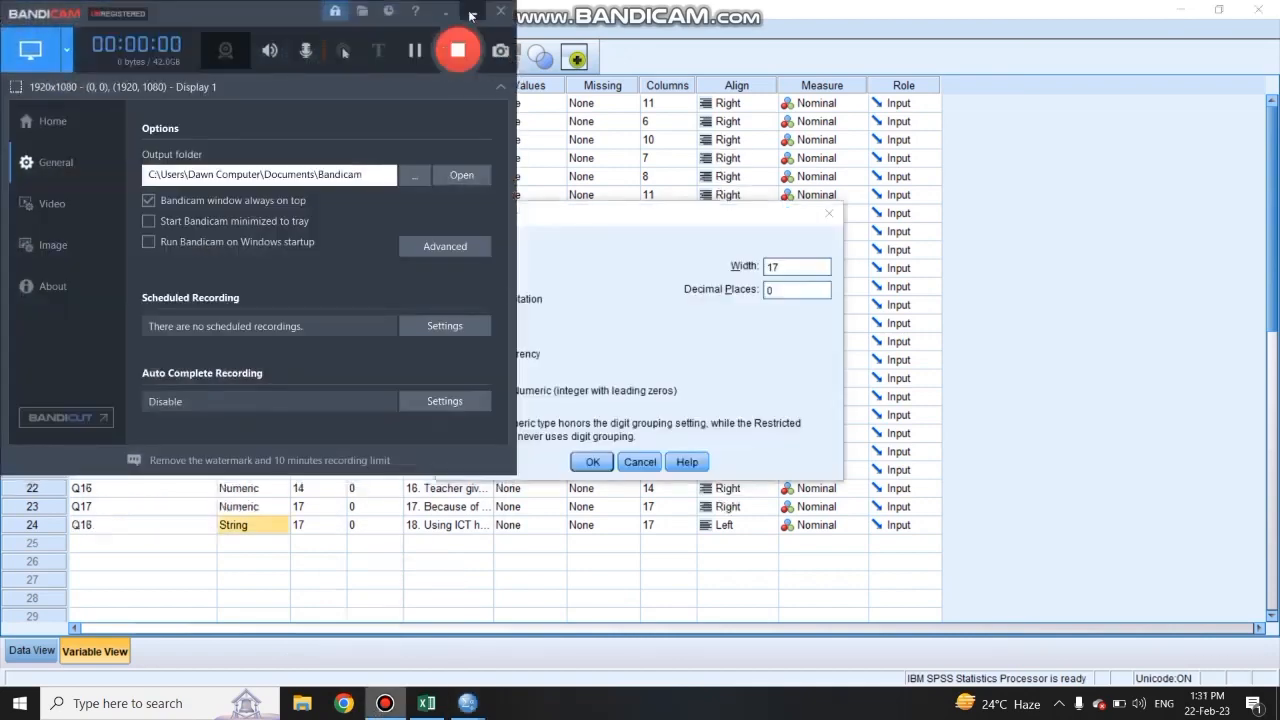
click(470, 14)
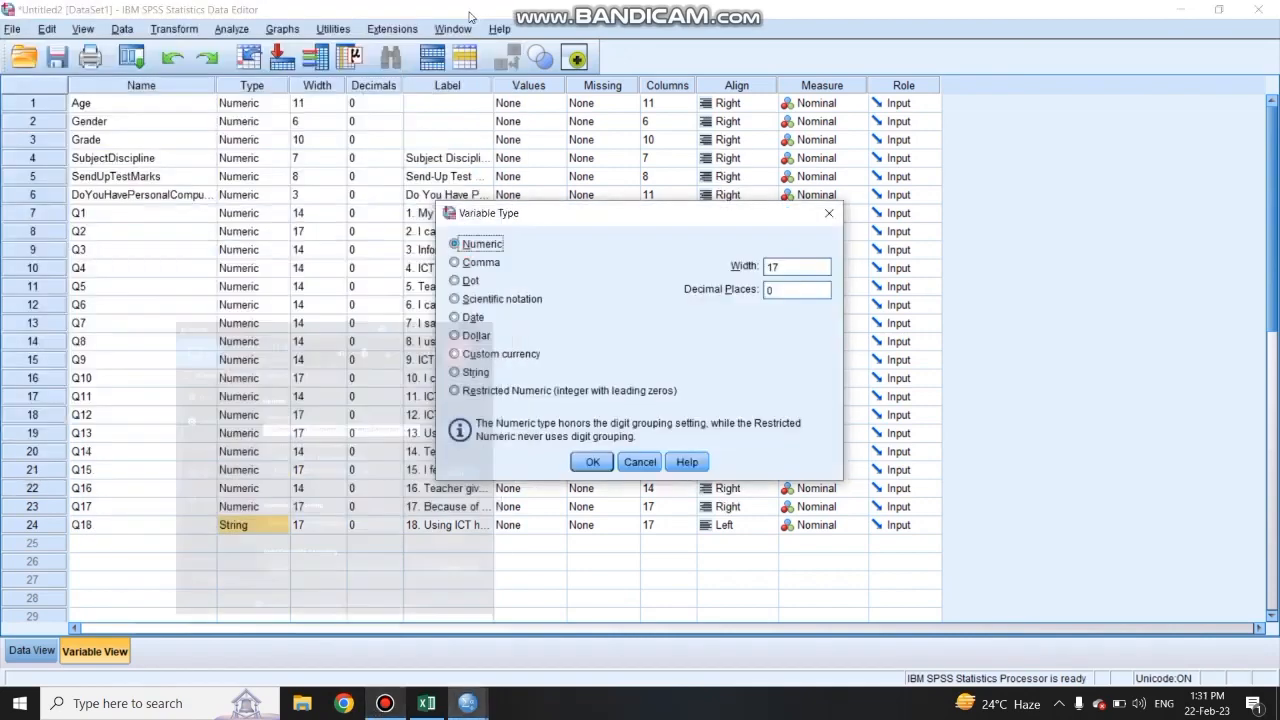
Step: Apply the Numeric variable type to Q18
click(592, 461)
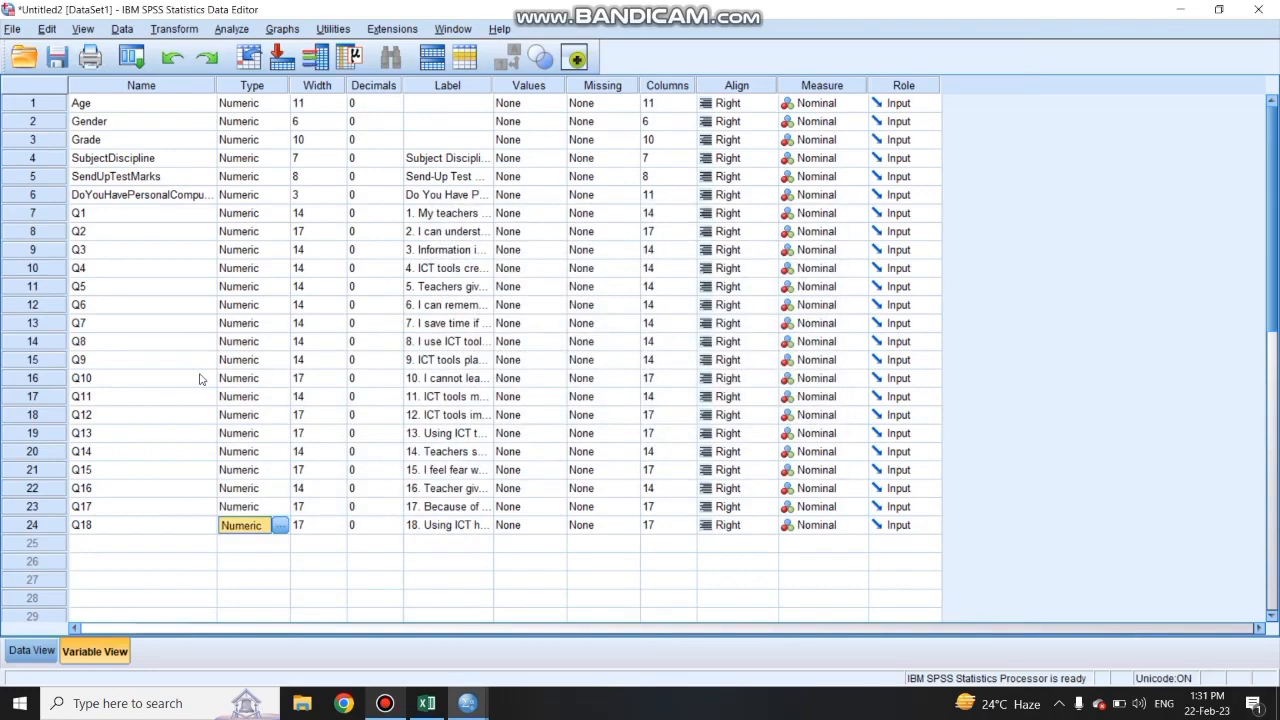
Step: Set the width of Age to 8 and copy that width to all variables from Gender through Q18
click(319, 103)
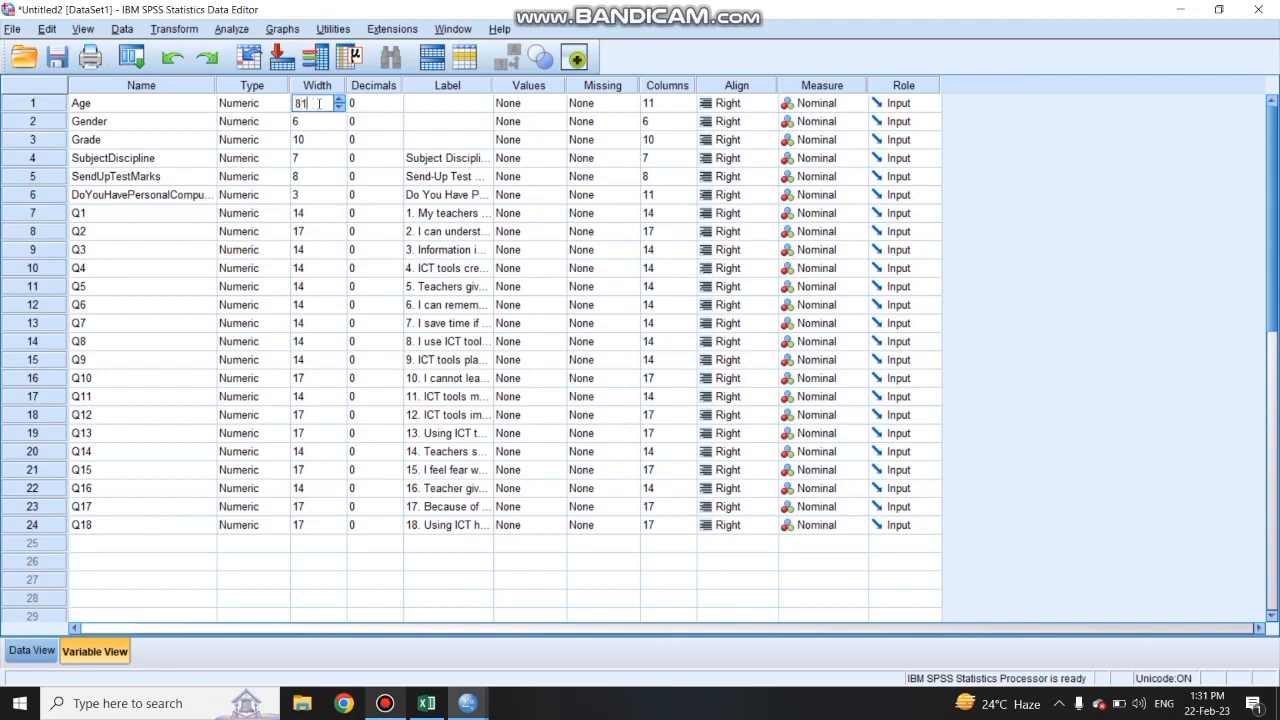
click(319, 121)
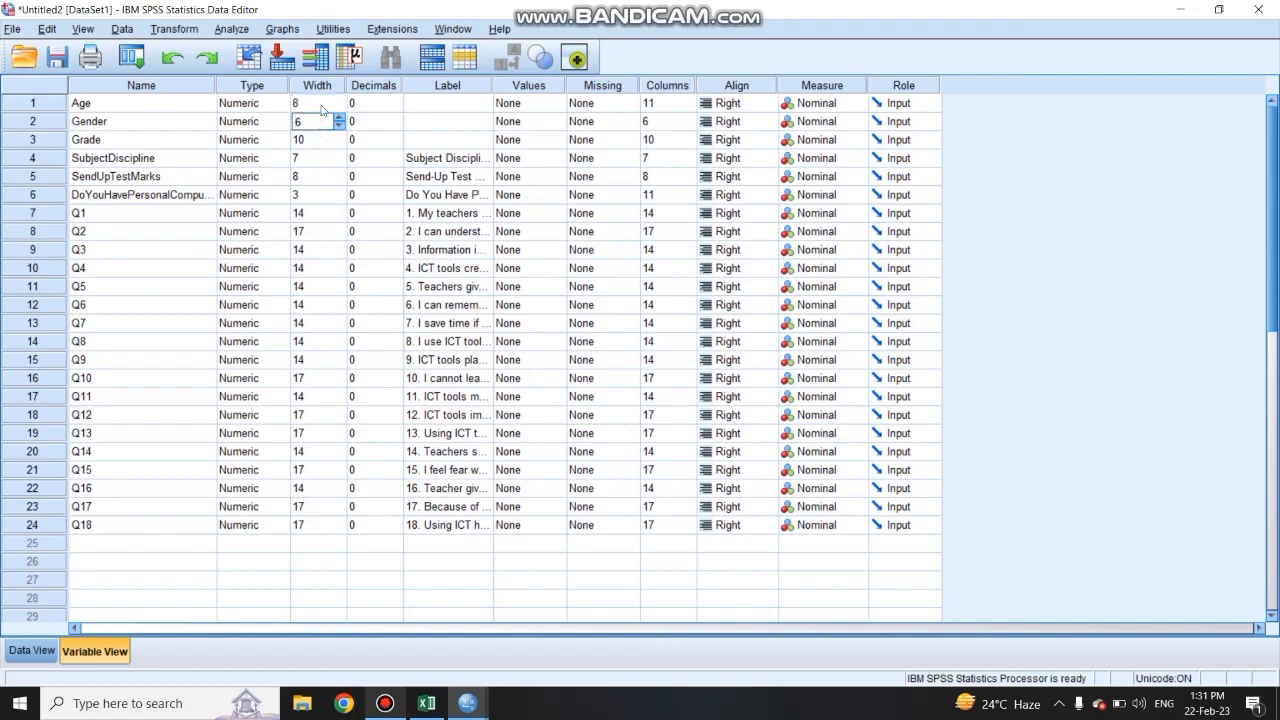
click(324, 102)
right_click(324, 102)
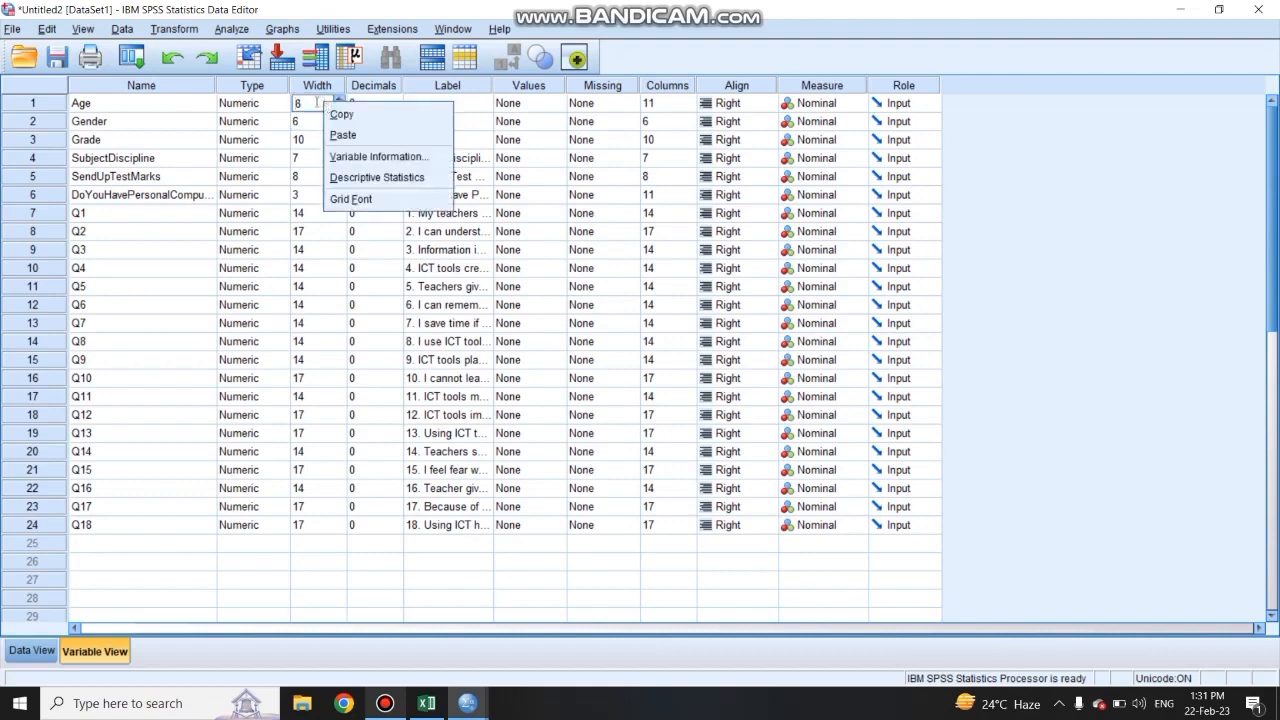
click(333, 118)
drag(333, 121, 322, 526)
right_click(322, 526)
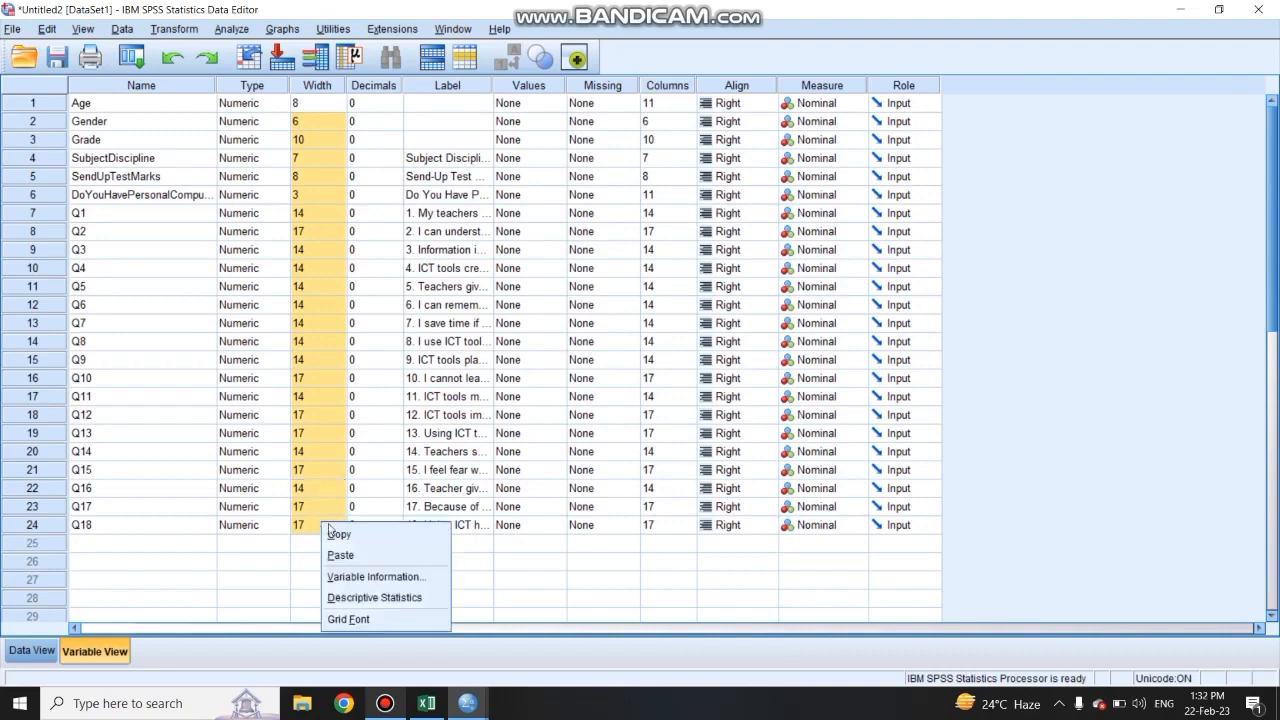
click(341, 555)
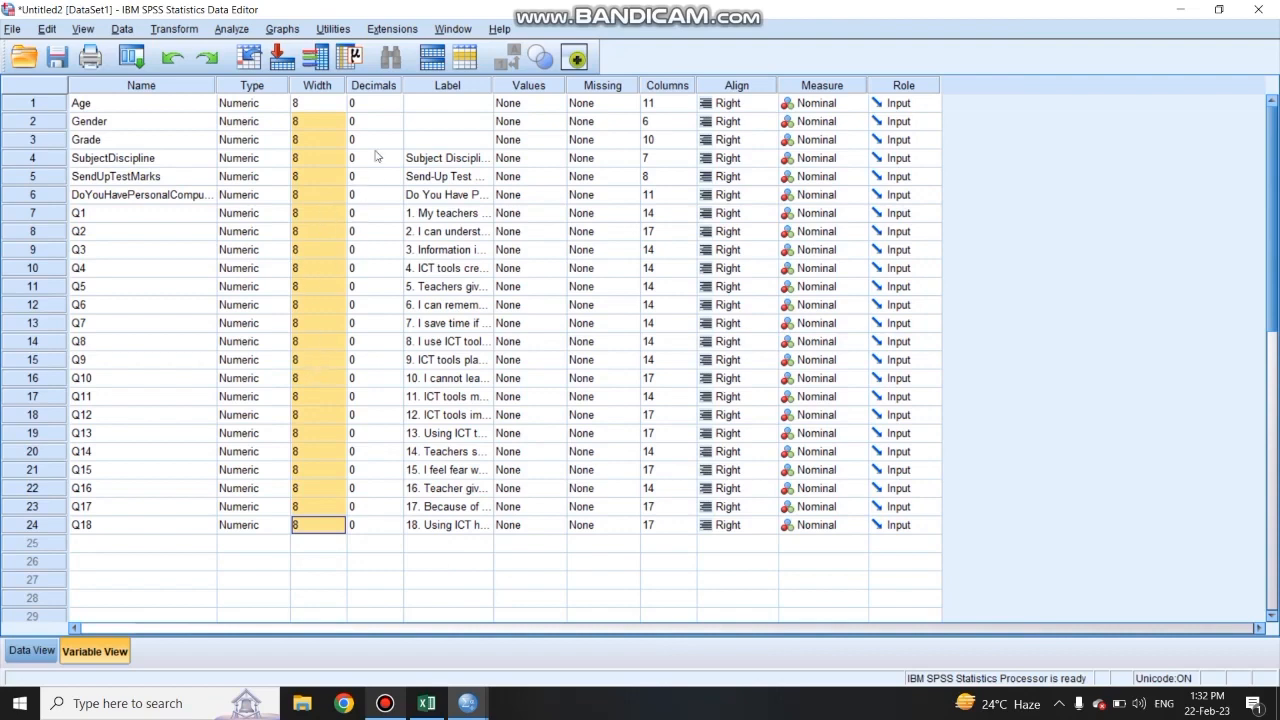
Step: Label the Age variable "Age of Respondent"
click(455, 103)
text(A)
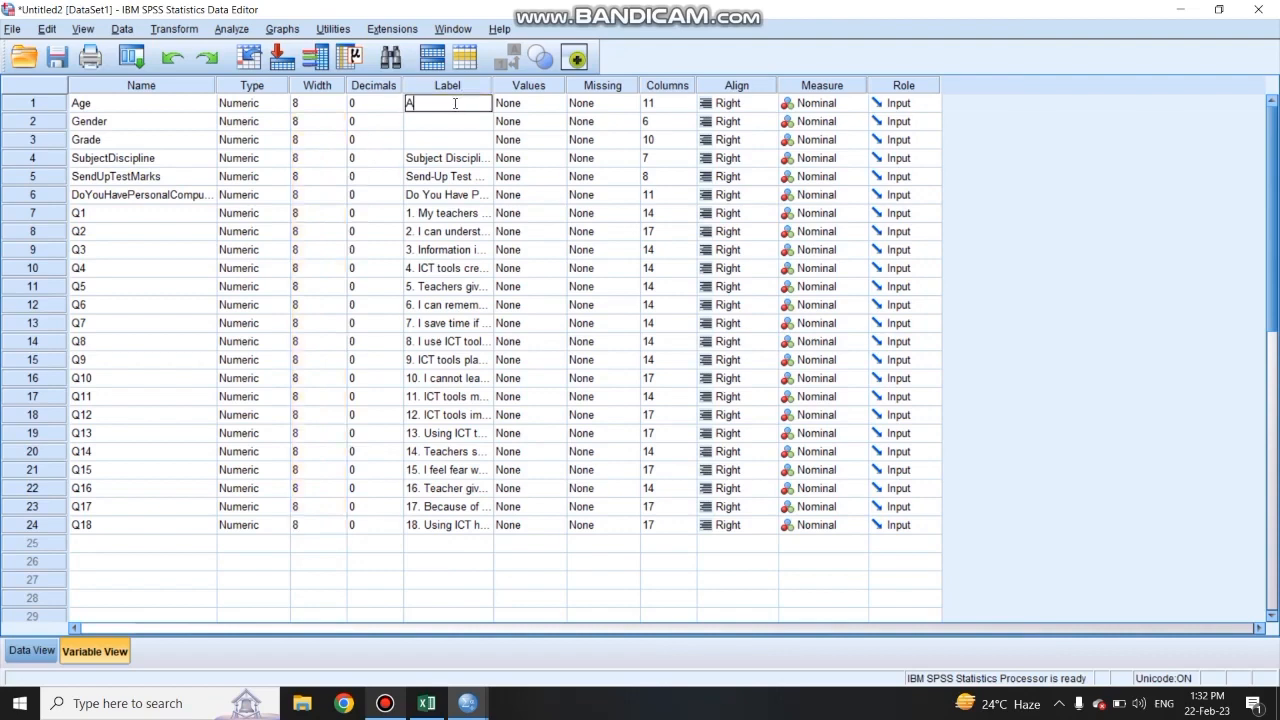
text(ge of Respondent)
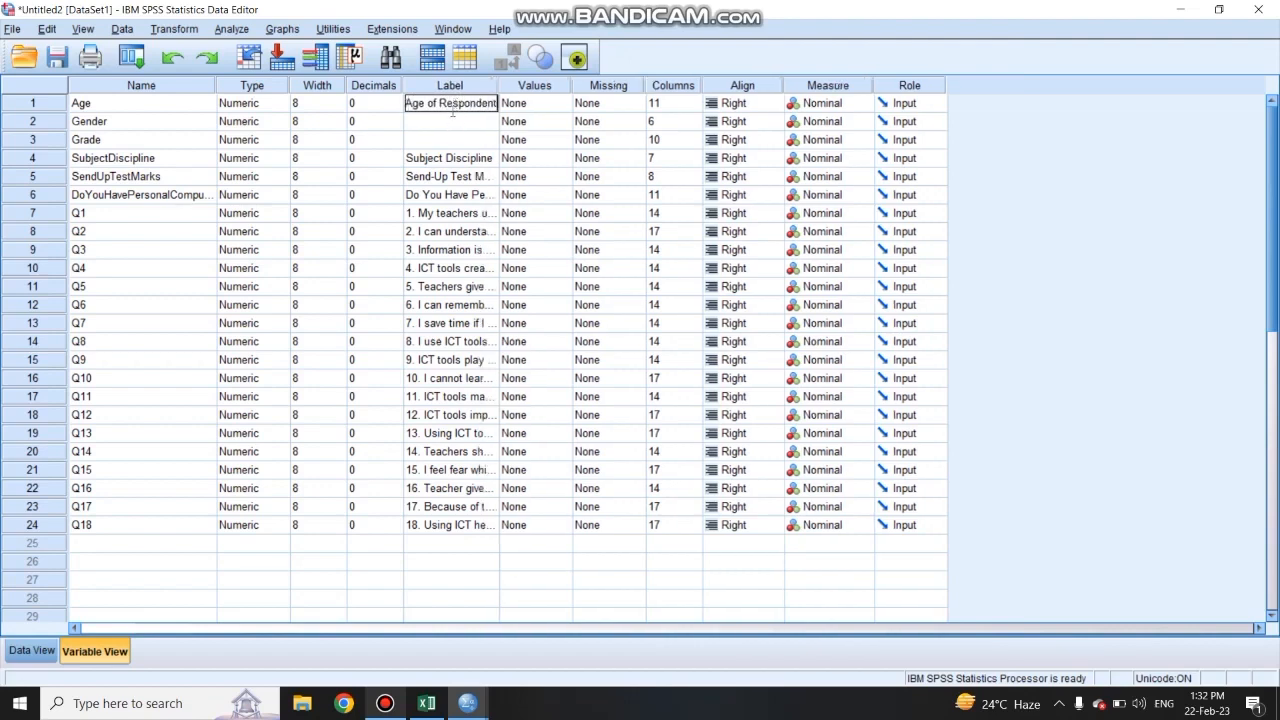
Step: Label the Gender variable "Gender of Respondent" and the Grade variable "Class of Respondent"
drag(428, 104, 497, 104)
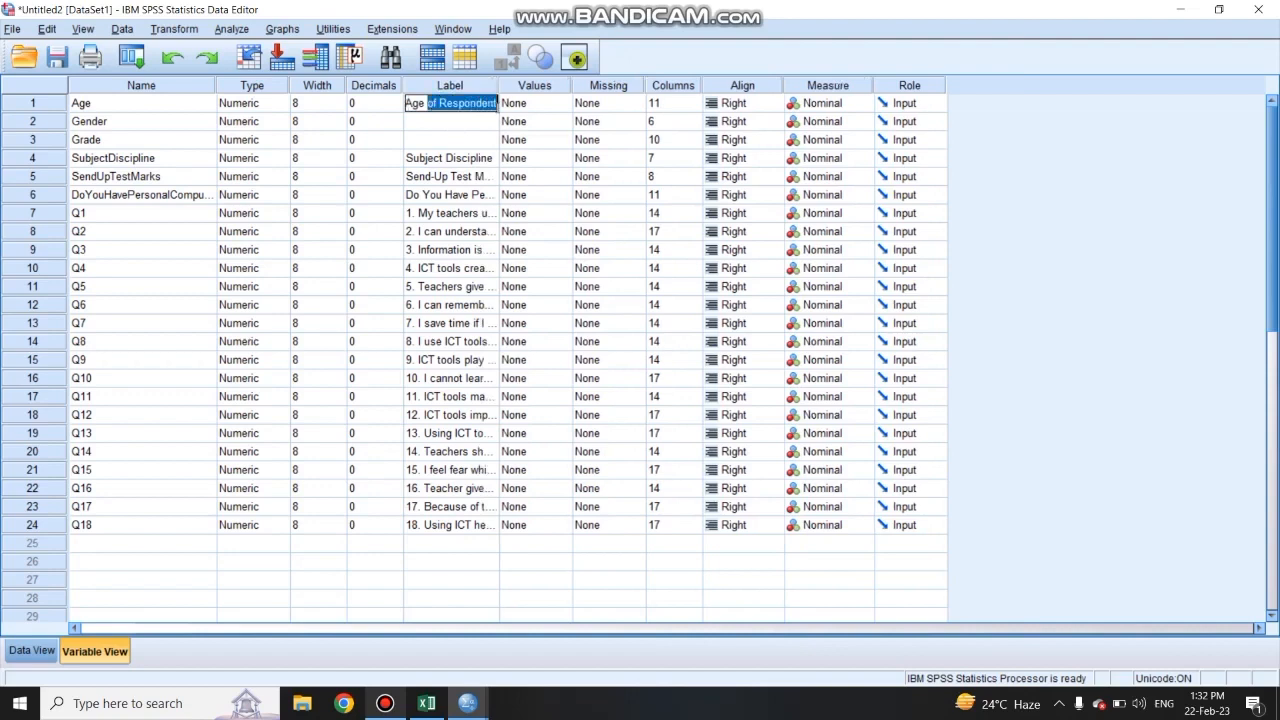
click(480, 121)
click(480, 120)
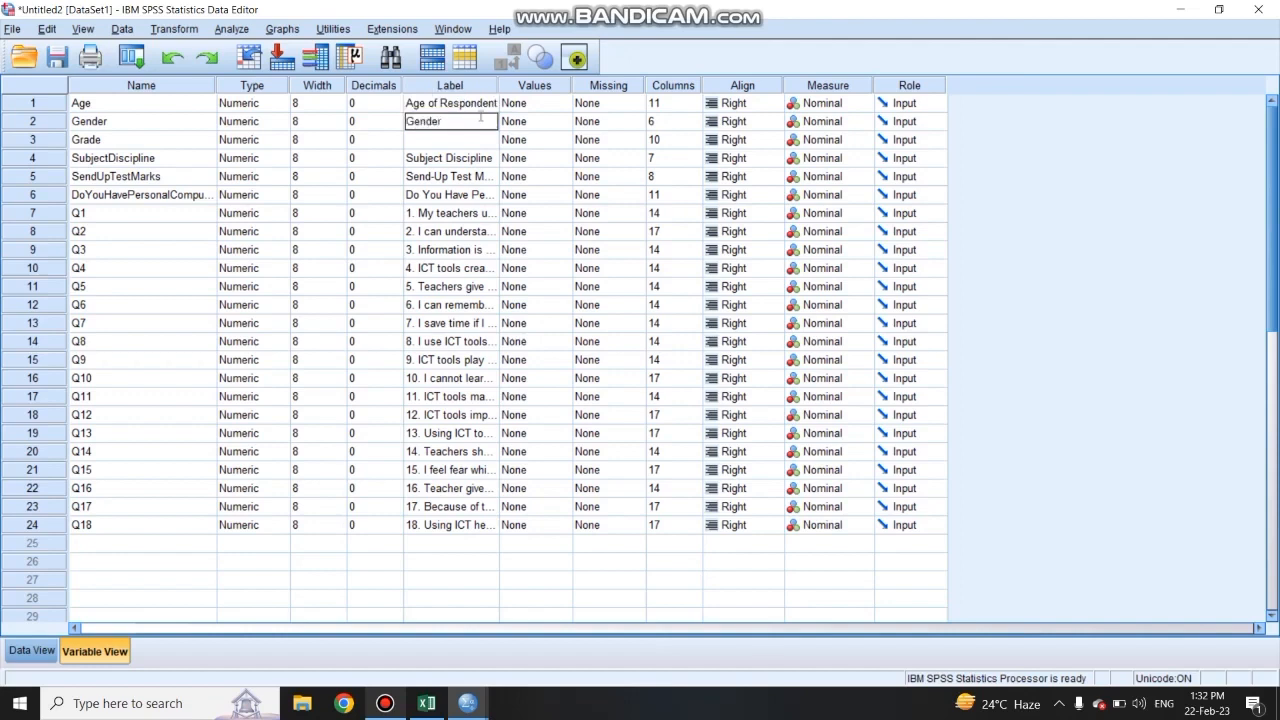
text(Gender of Respondent)
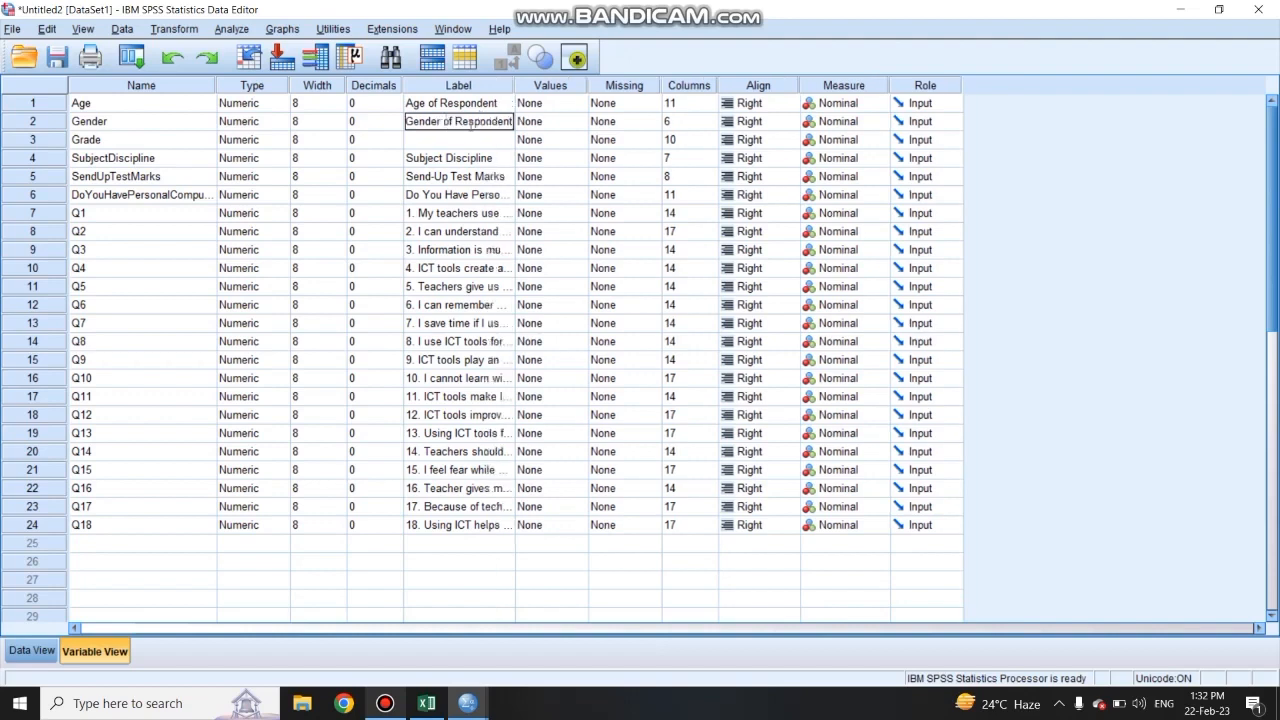
click(449, 143)
click(449, 141)
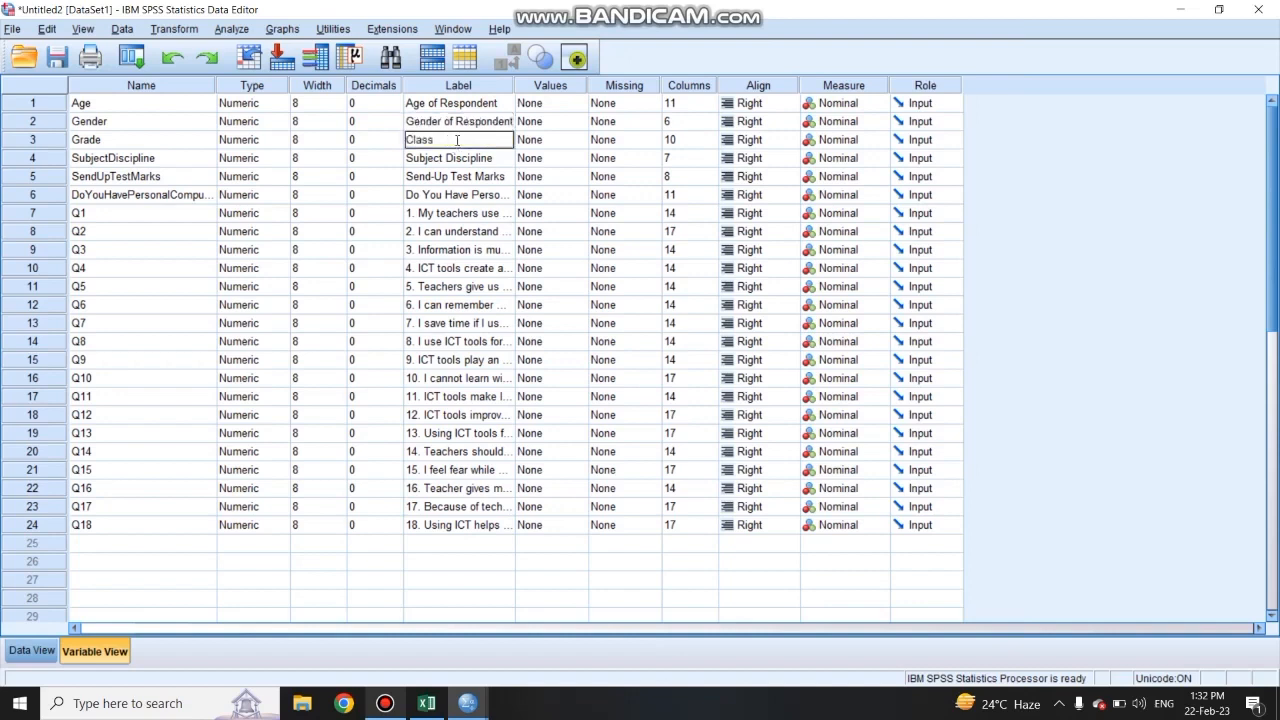
text(Class of Respondent)
Step: Remove the leading question numbers "1." and "2." from the labels of Q1 and Q2
click(421, 214)
click(418, 213)
key(BackSpace)
key(BackSpace)
key(BackSpace)
key(Return)
key(Right)
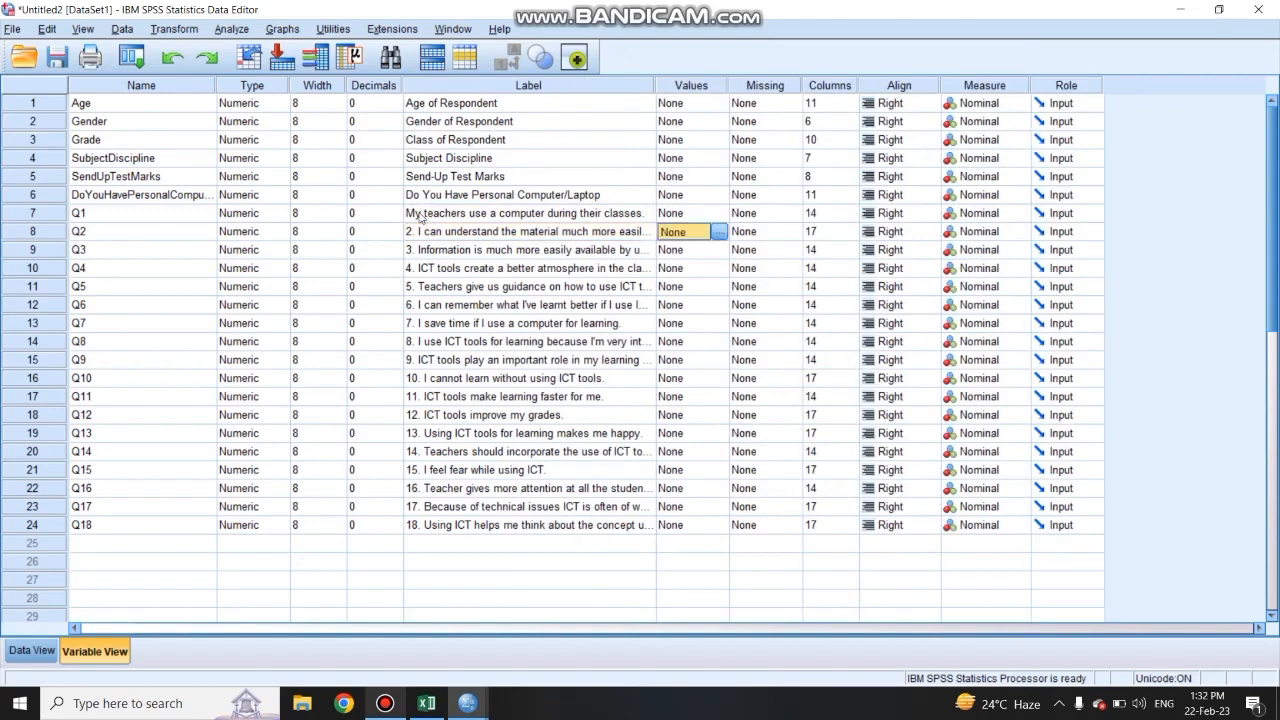
double_click(420, 233)
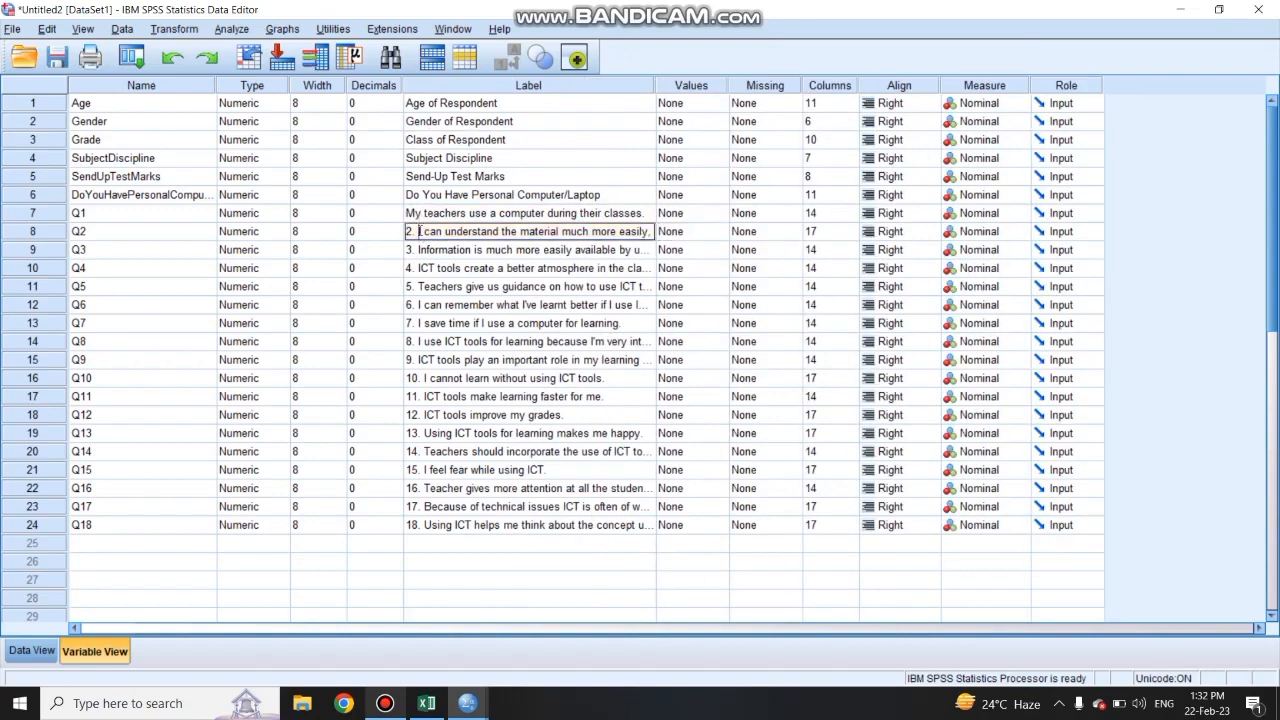
key(BackSpace)
key(BackSpace)
key(BackSpace)
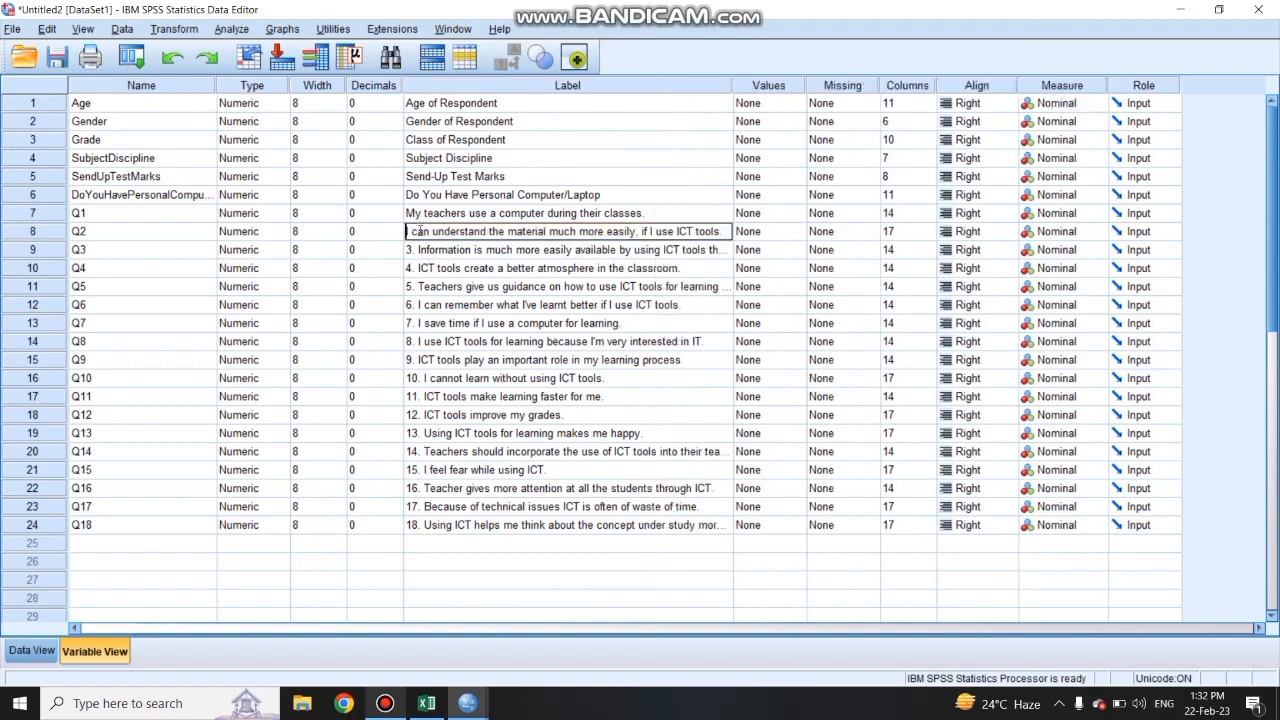
Step: Delete the leading numbers "3." and "4." from the Q3 and Q4 labels
double_click(418, 250)
key(BackSpace)
key(BackSpace)
key(BackSpace)
double_click(420, 268)
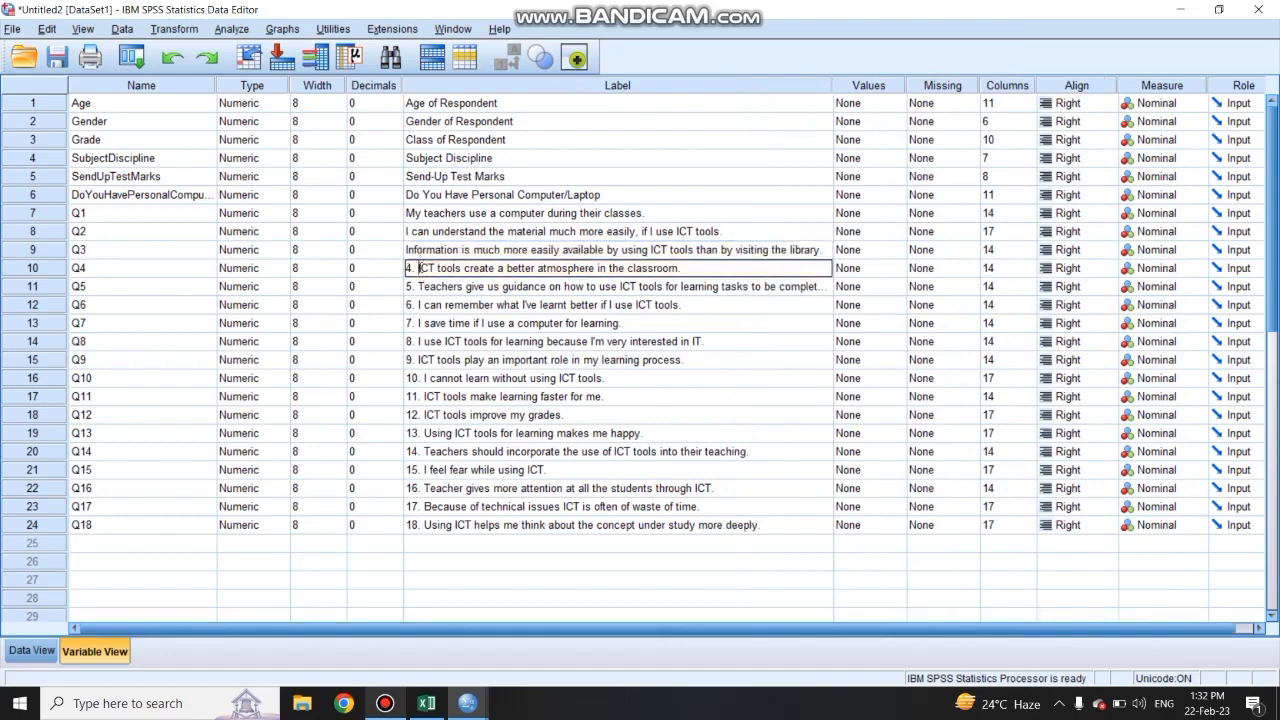
key(BackSpace)
key(BackSpace)
key(BackSpace)
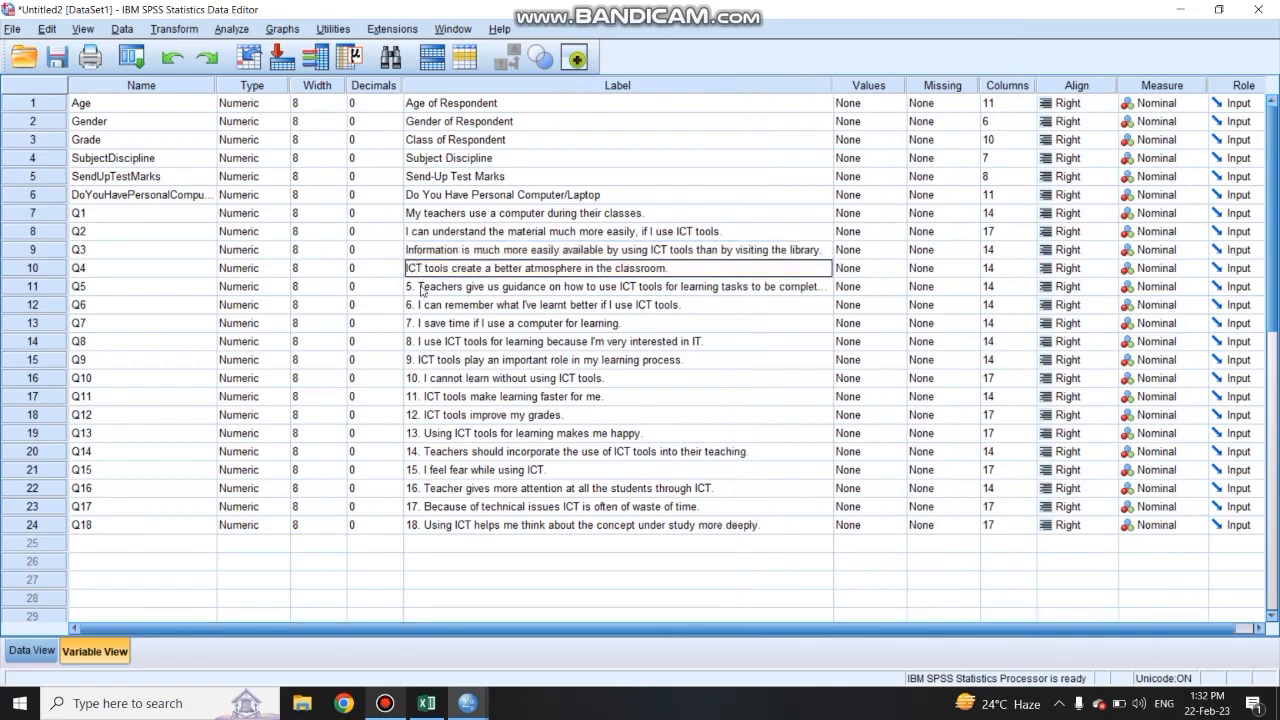
Step: Strip the leading question numbers from the labels of Q5, Q6 and Q7
double_click(421, 287)
key(BackSpace)
key(BackSpace)
key(BackSpace)
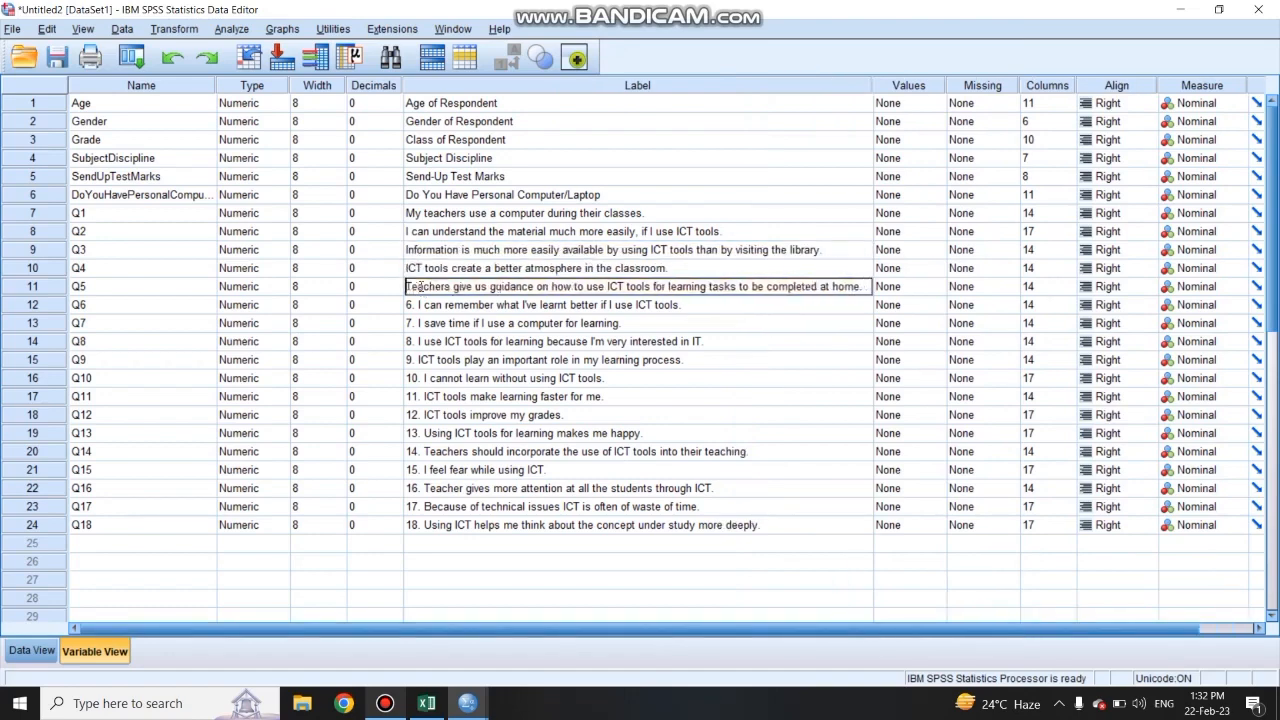
double_click(420, 308)
key(BackSpace)
key(BackSpace)
key(BackSpace)
double_click(419, 326)
key(BackSpace)
key(BackSpace)
key(BackSpace)
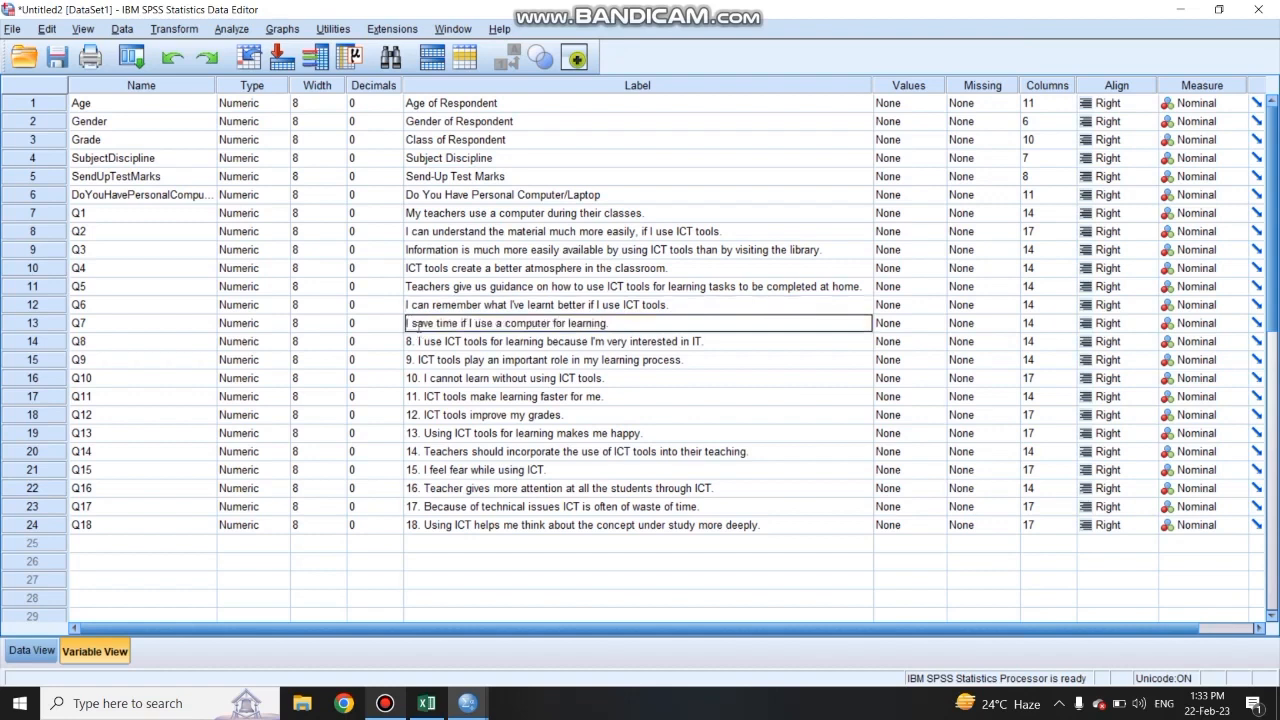
Step: Remove the leading numbers "8." and "9." from the labels of Q8 and Q9
double_click(418, 341)
key(BackSpace)
key(BackSpace)
key(BackSpace)
double_click(419, 360)
key(BackSpace)
key(BackSpace)
key(BackSpace)
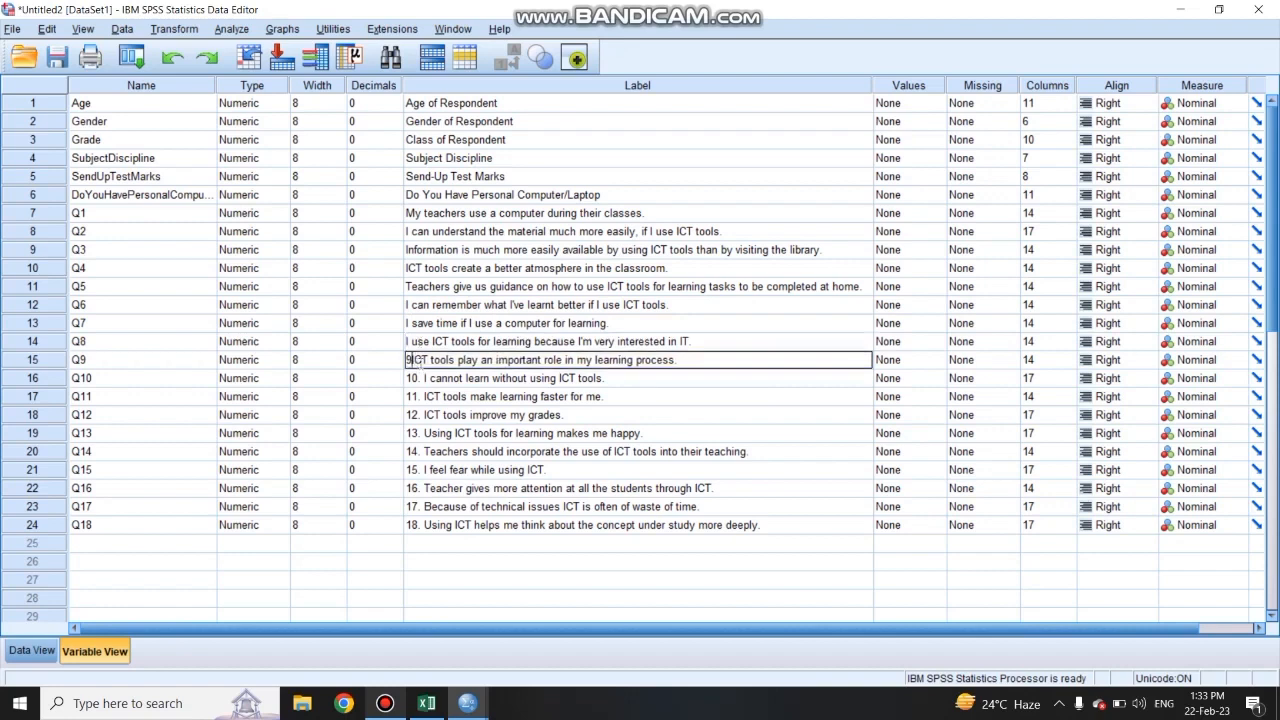
Step: Remove the leading numbers "10." and "11." from the Q10 and Q11 labels, keeping the question wording intact
double_click(425, 378)
key(BackSpace)
key(BackSpace)
key(BackSpace)
key(BackSpace)
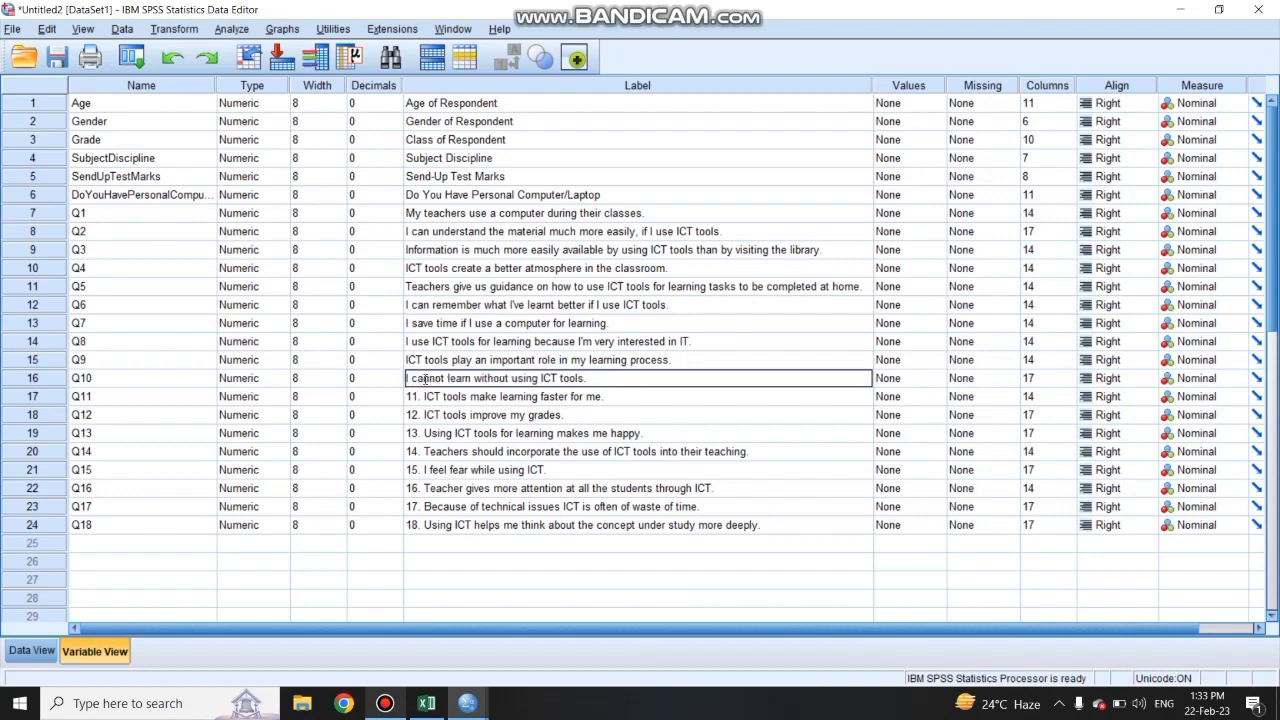
double_click(425, 396)
key(BackSpace)
key(BackSpace)
key(BackSpace)
key(BackSpace)
key(BackSpace)
text(I)
Step: Delete the leading numbers "12." and "13." from the labels of Q12 and Q13
double_click(425, 414)
key(BackSpace)
key(BackSpace)
key(BackSpace)
key(BackSpace)
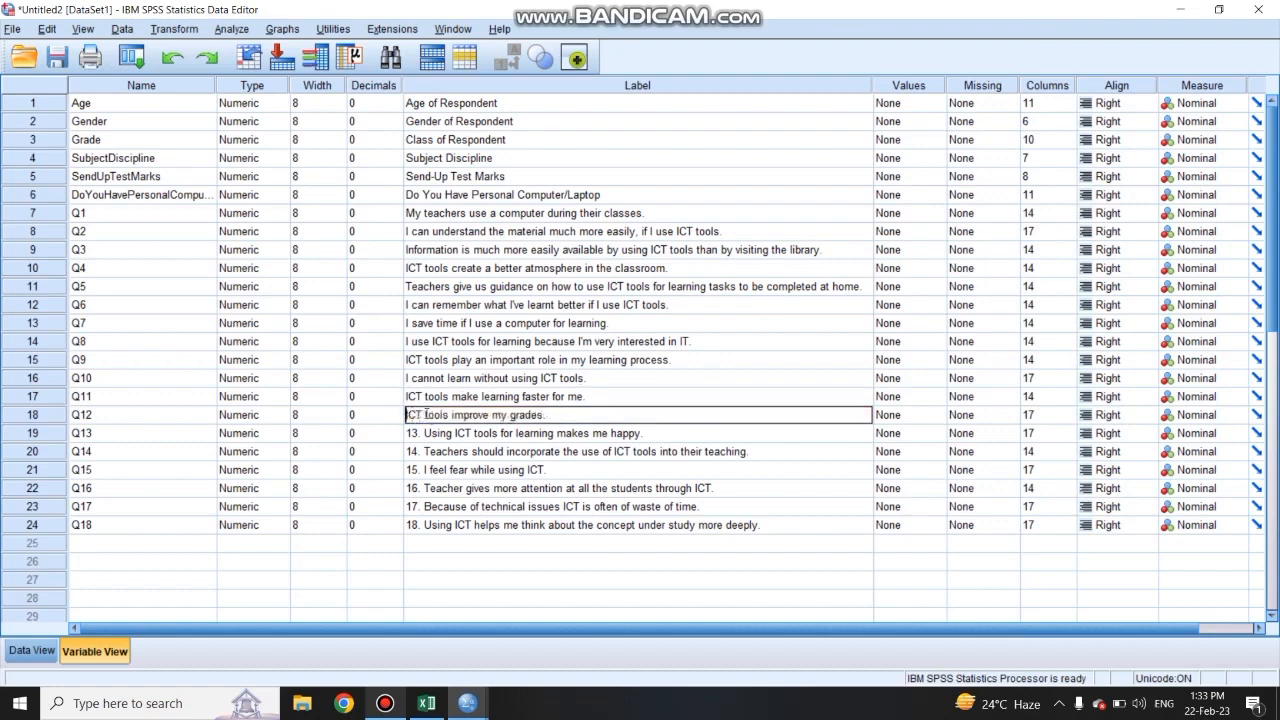
double_click(426, 433)
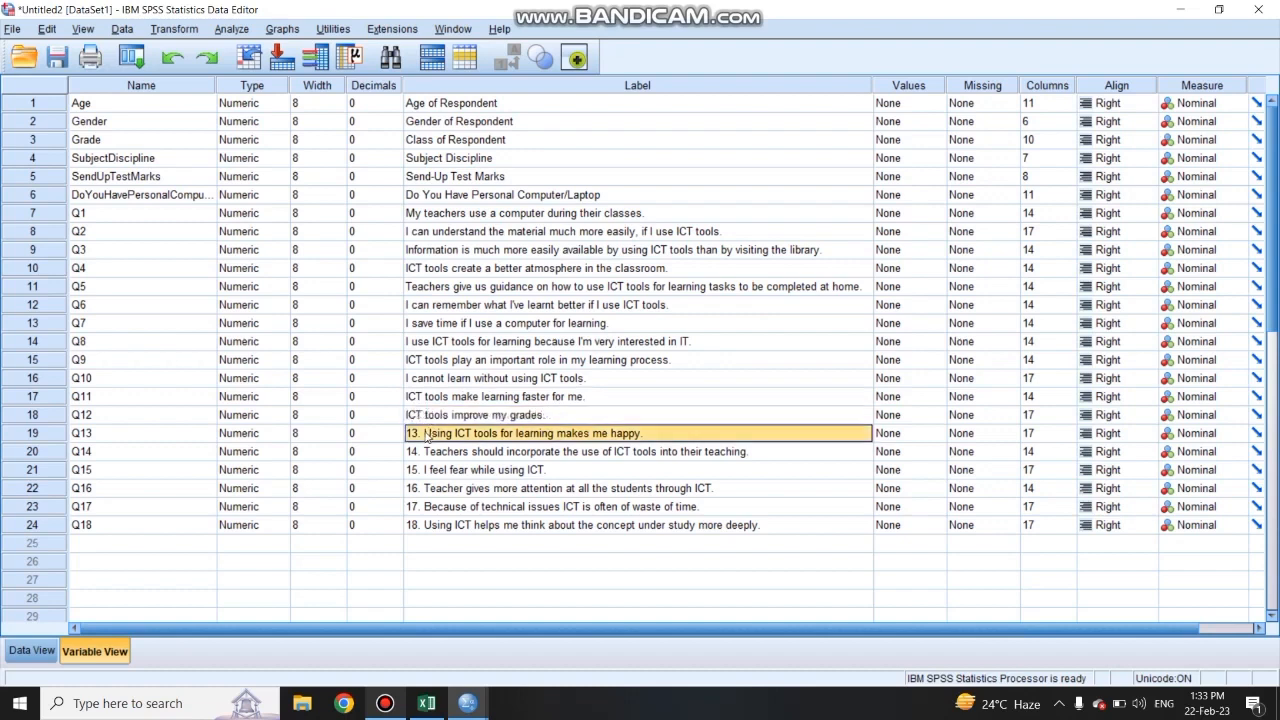
key(BackSpace)
key(BackSpace)
key(BackSpace)
key(BackSpace)
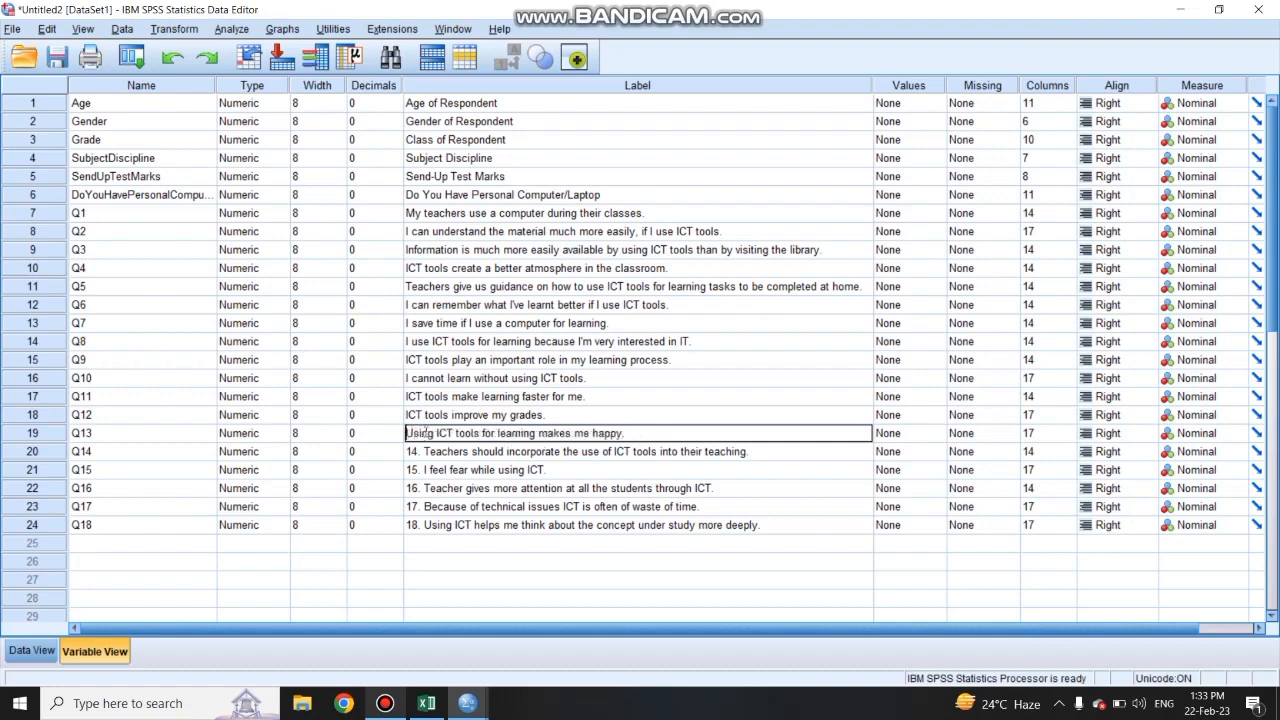
Step: Strip the leading numbers "14." and "15." from the labels of Q14 and Q15
double_click(424, 451)
key(BackSpace)
key(BackSpace)
key(BackSpace)
key(BackSpace)
double_click(424, 470)
key(BackSpace)
key(BackSpace)
key(BackSpace)
key(BackSpace)
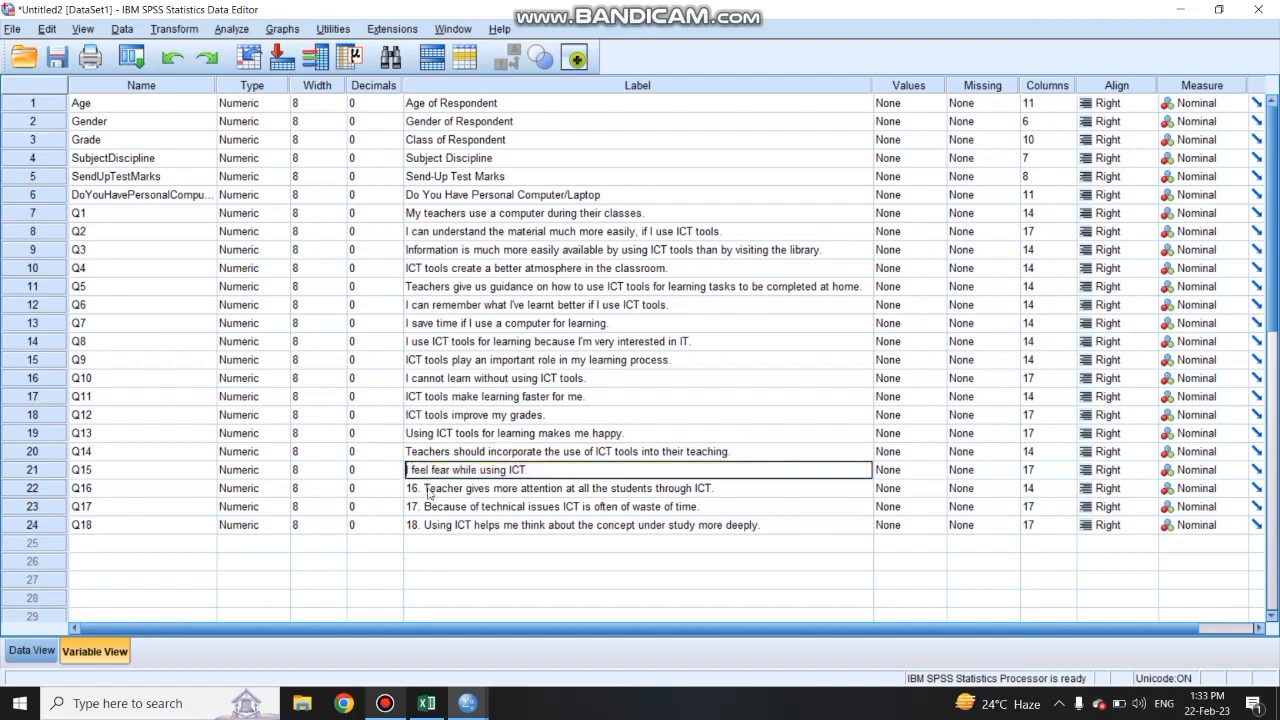
Step: Remove the leading numbers "16." and "17." from the labels of Q16 and Q17
double_click(425, 488)
key(BackSpace)
key(BackSpace)
key(BackSpace)
key(BackSpace)
click(428, 508)
double_click(427, 508)
key(BackSpace)
key(BackSpace)
key(BackSpace)
key(BackSpace)
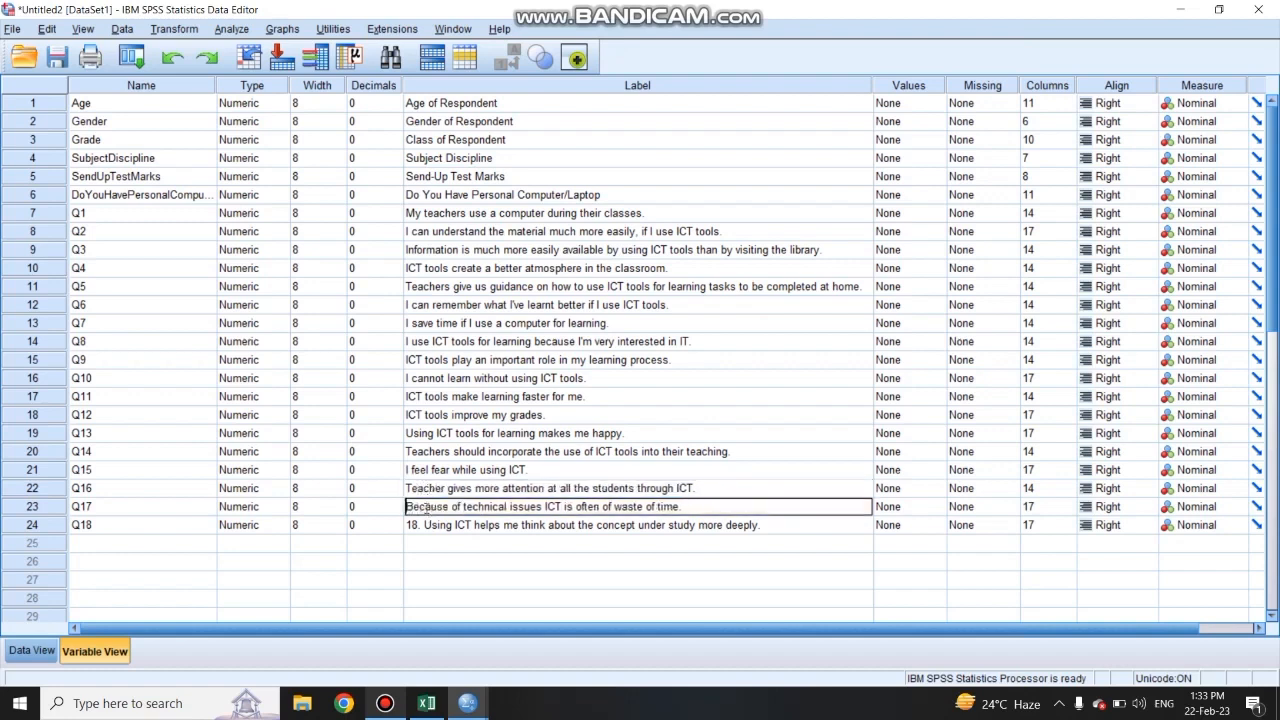
Step: Delete the leading number "18." from the Q18 label
click(427, 526)
double_click(427, 526)
key(BackSpace)
key(BackSpace)
key(BackSpace)
key(BackSpace)
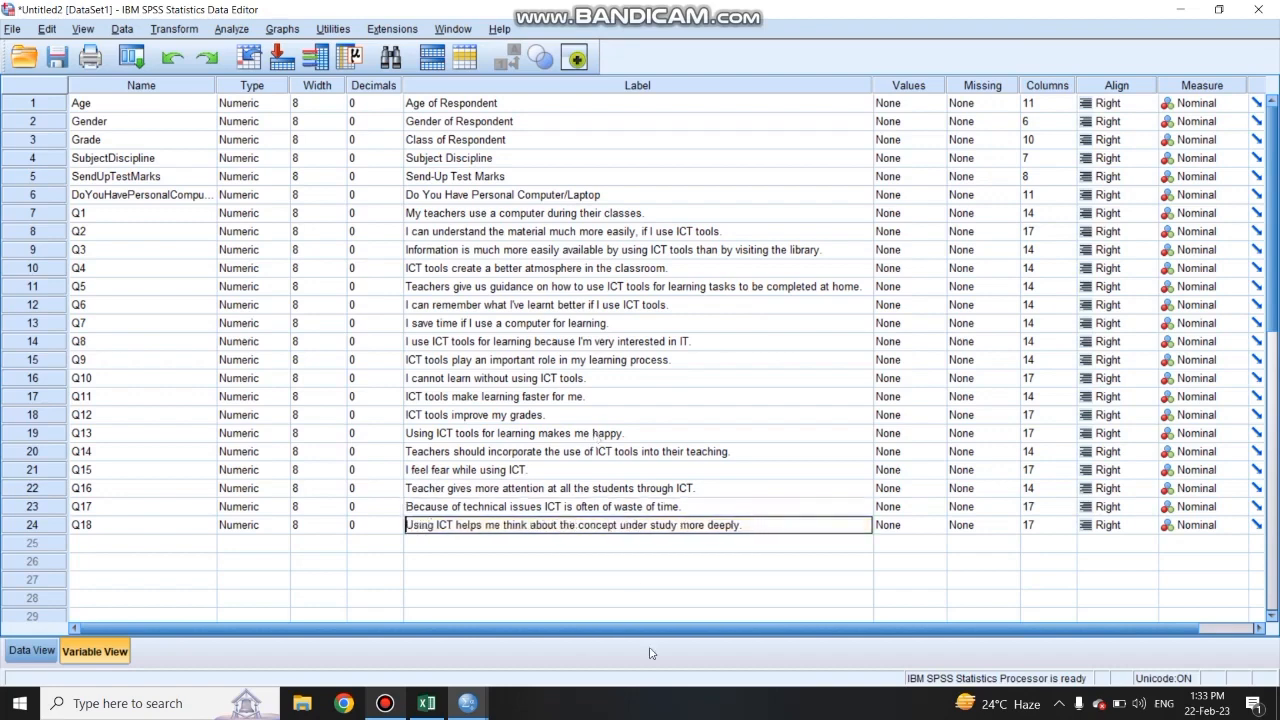
Step: Add the value label 1 = "13-15 Years" to the Age variable
drag(703, 632, 728, 635)
drag(756, 635, 786, 633)
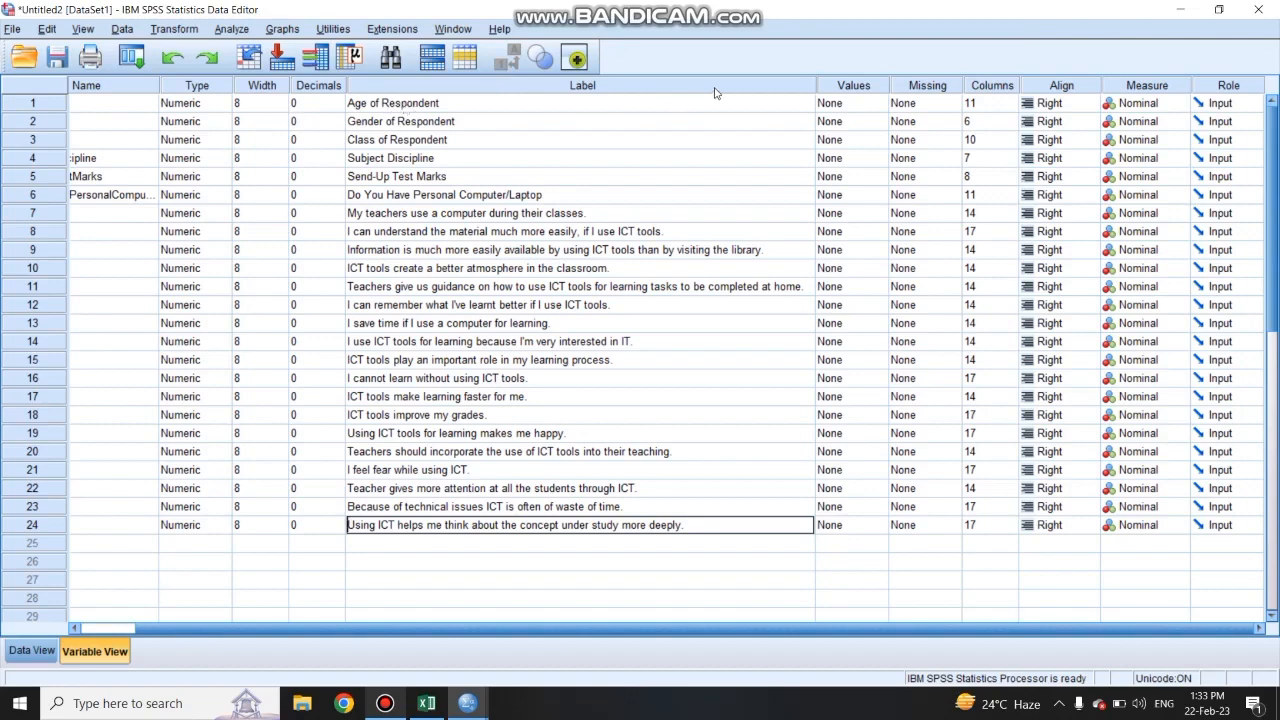
click(835, 106)
click(880, 105)
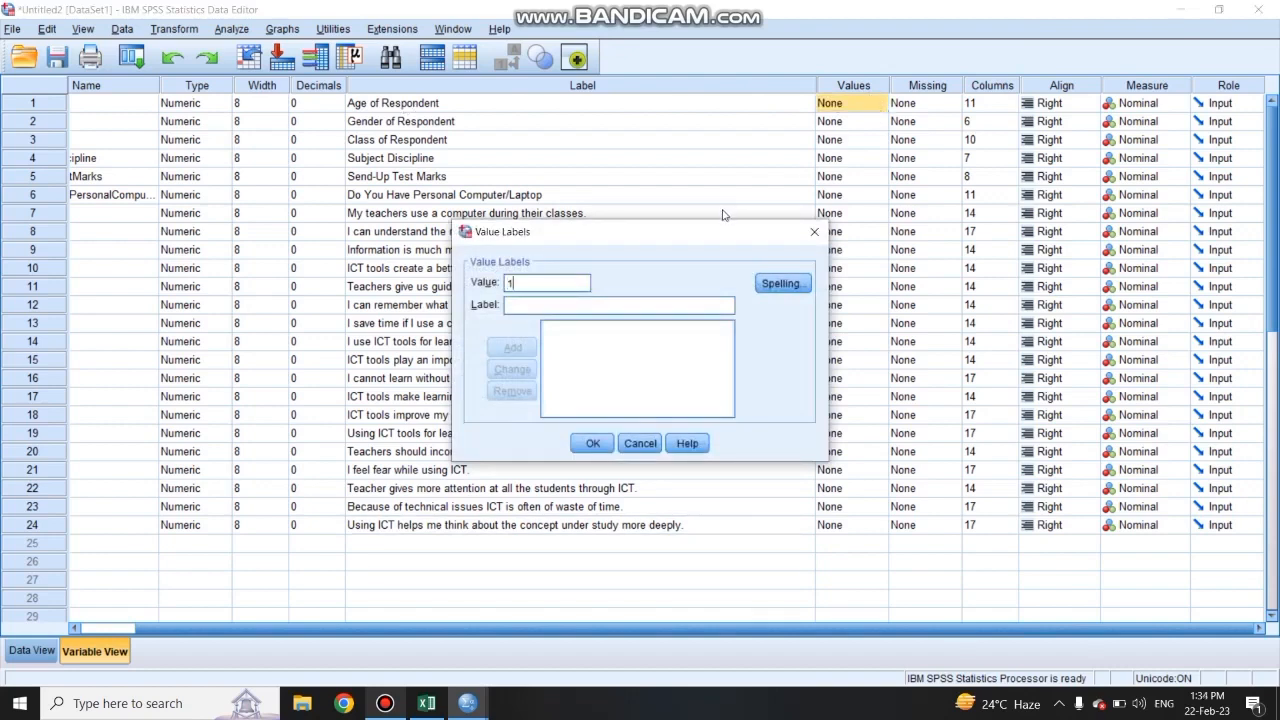
click(588, 306)
text(13-15)
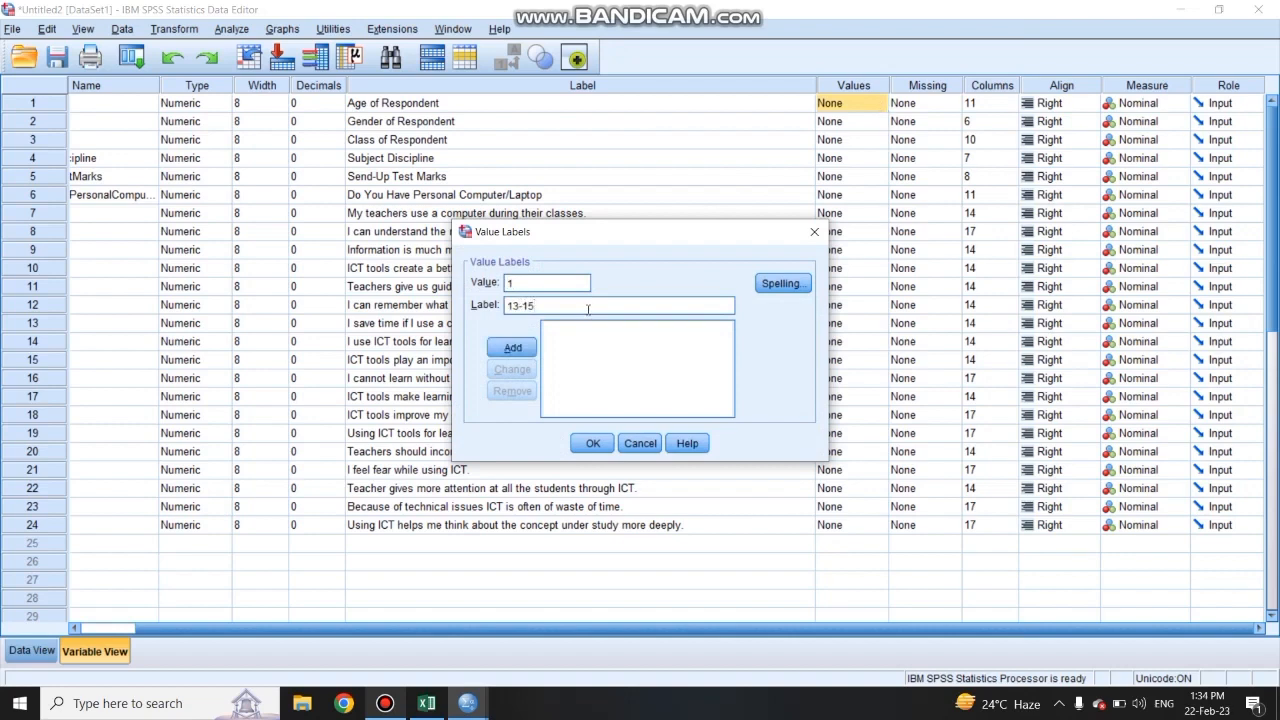
text( Years)
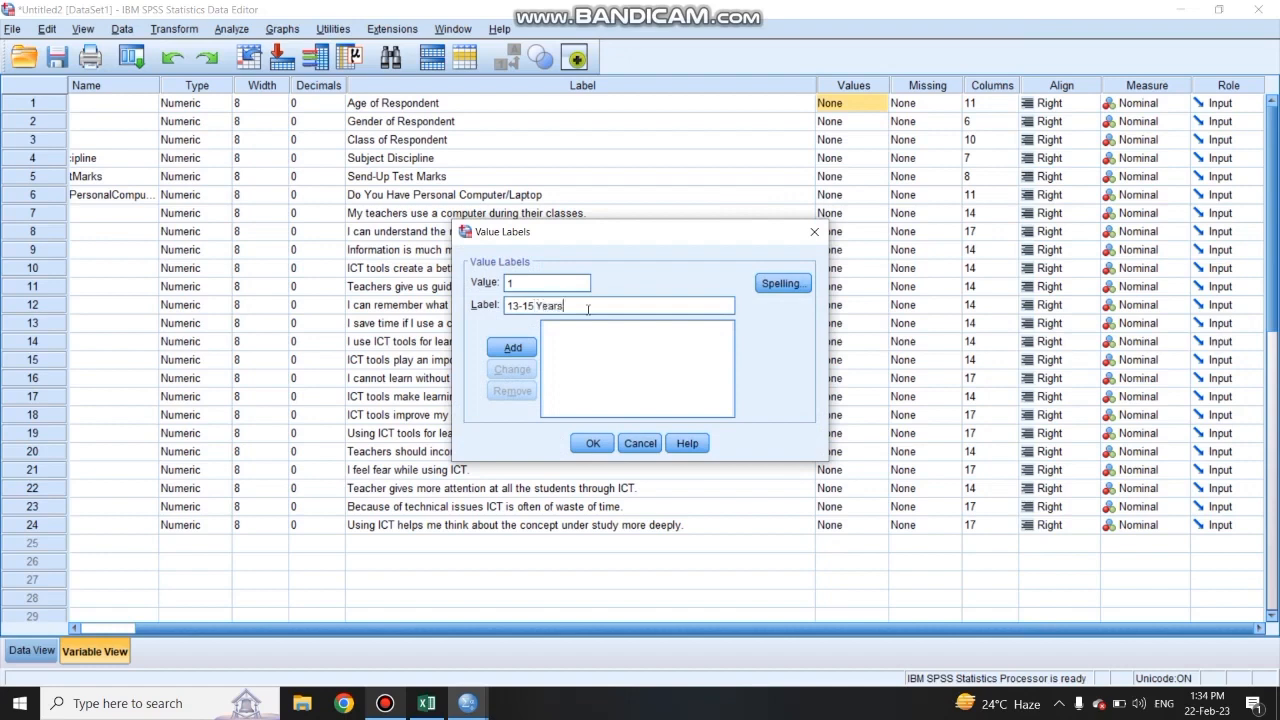
click(527, 347)
Step: Add the value label 2 = "16-18 Years" to Age and apply the Age value labels
text(2)
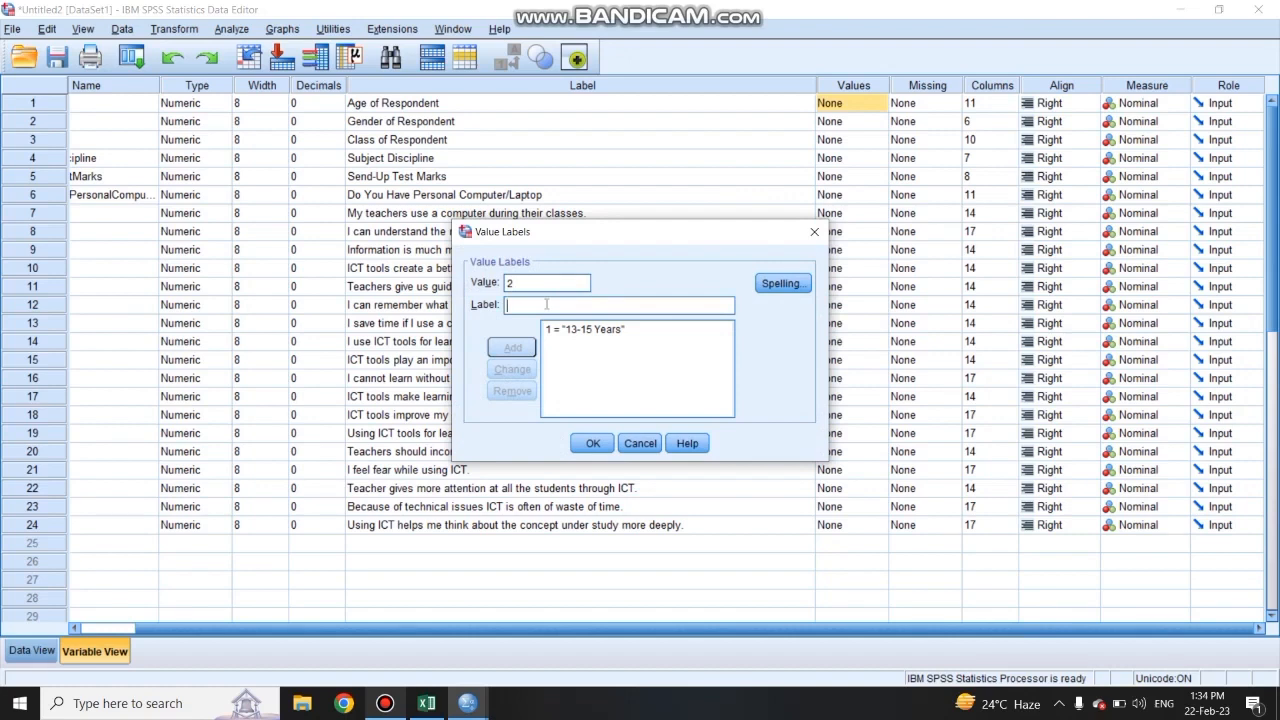
text(15)
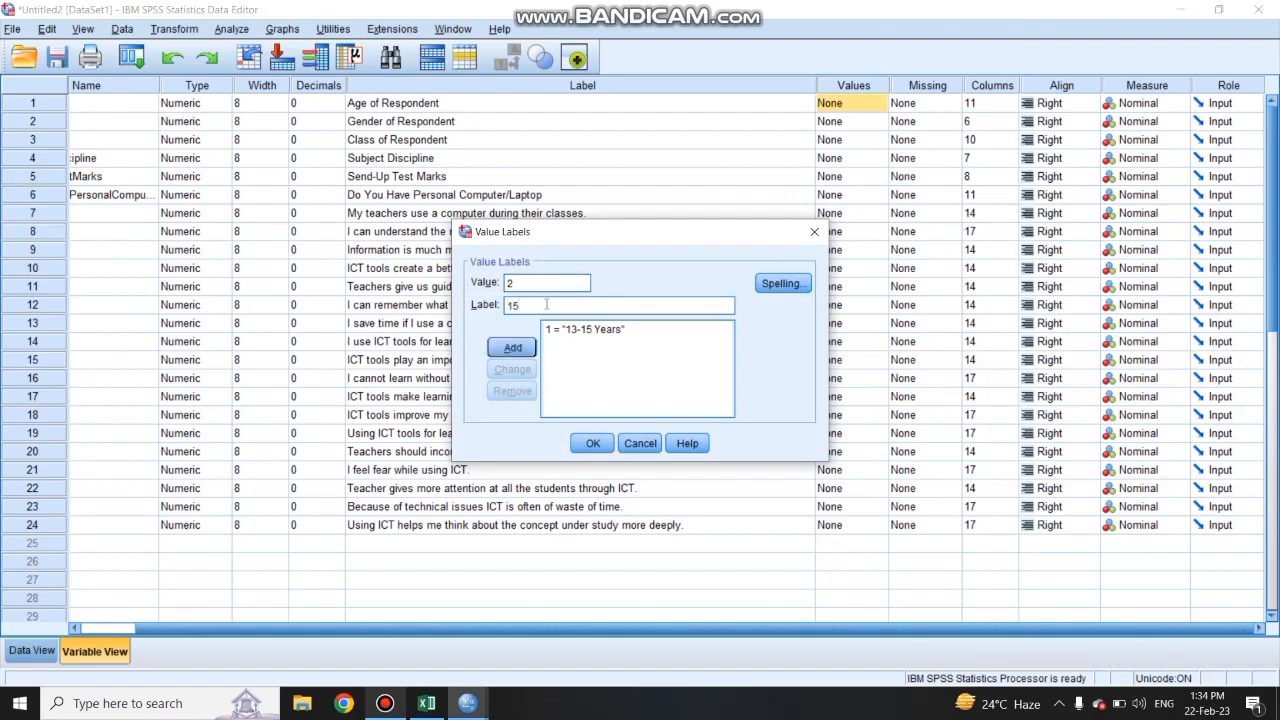
key(BackSpace)
key(BackSpace)
text(6-18 Years)
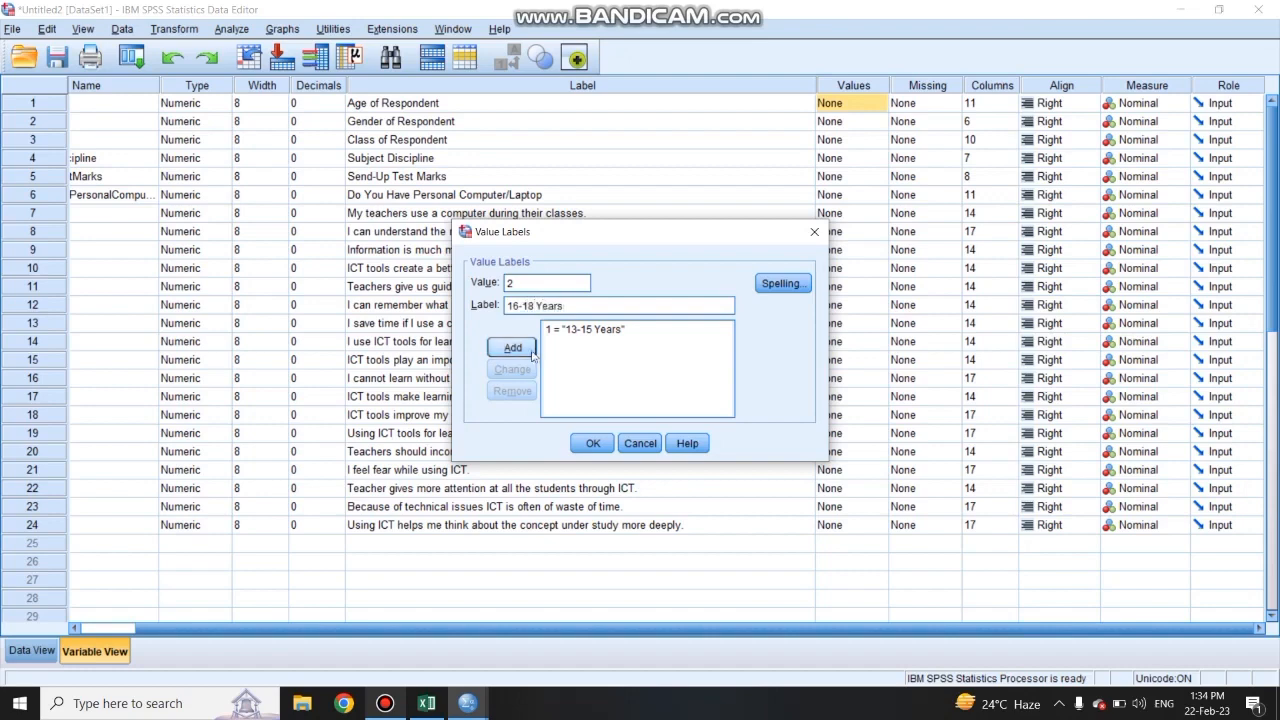
click(513, 348)
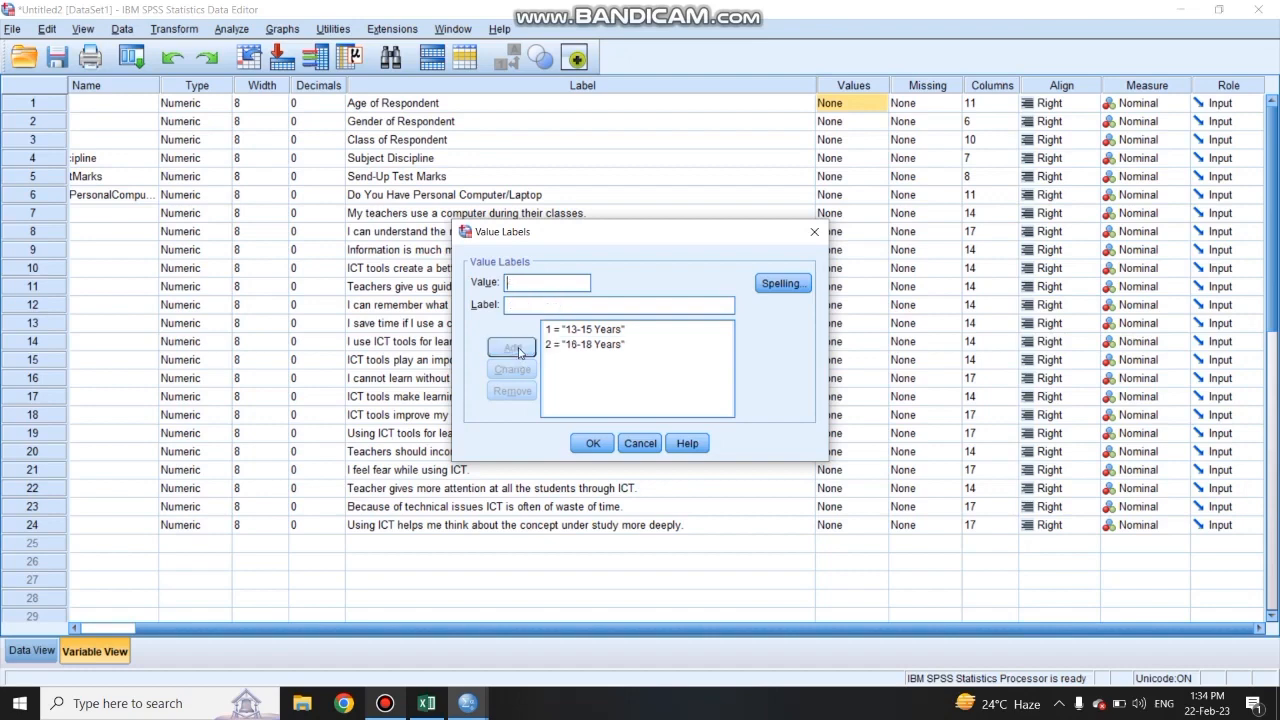
click(593, 444)
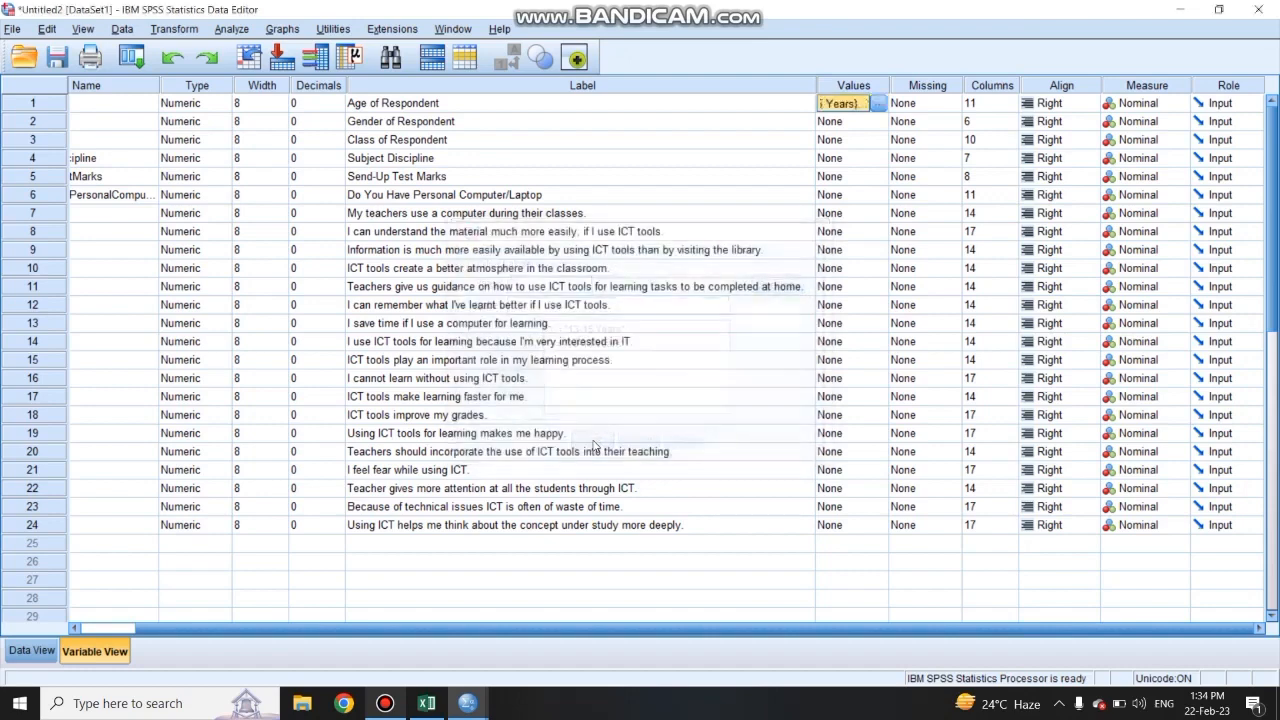
Step: Define the Gender variable's value labels as 1 = "Male" and 2 = "Female"
click(871, 125)
click(871, 125)
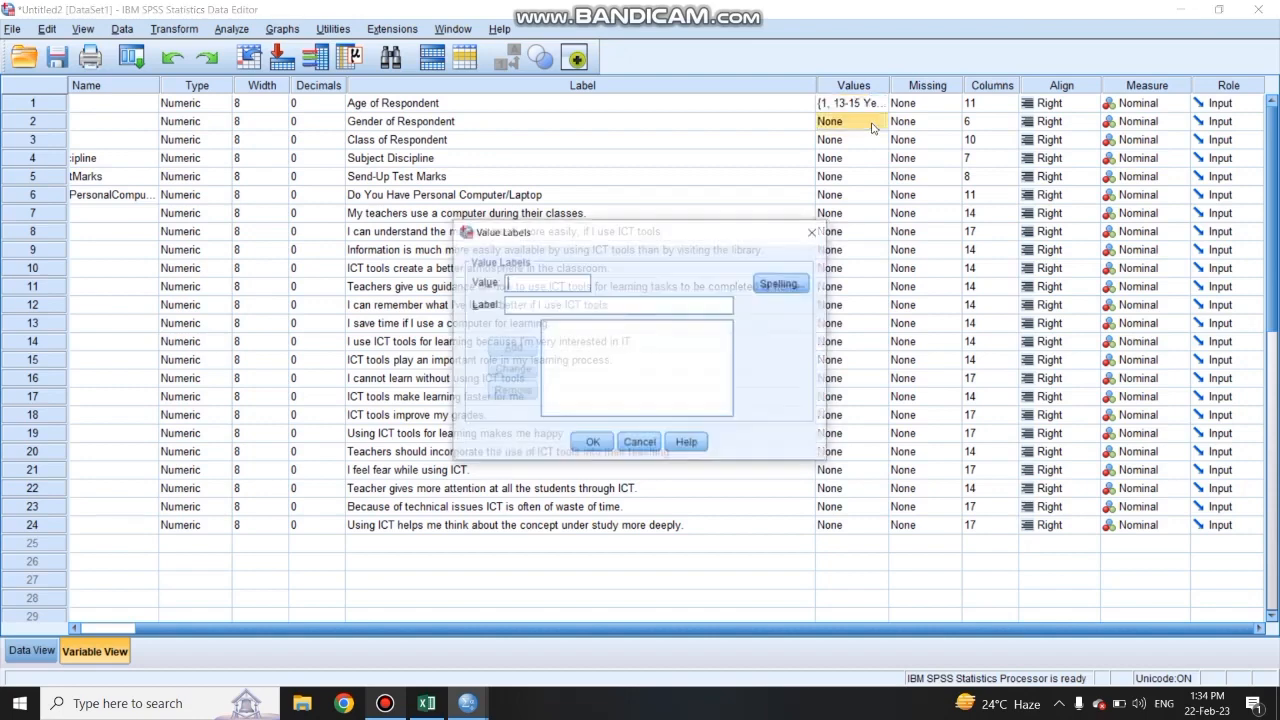
text(1)
click(690, 304)
text(Male)
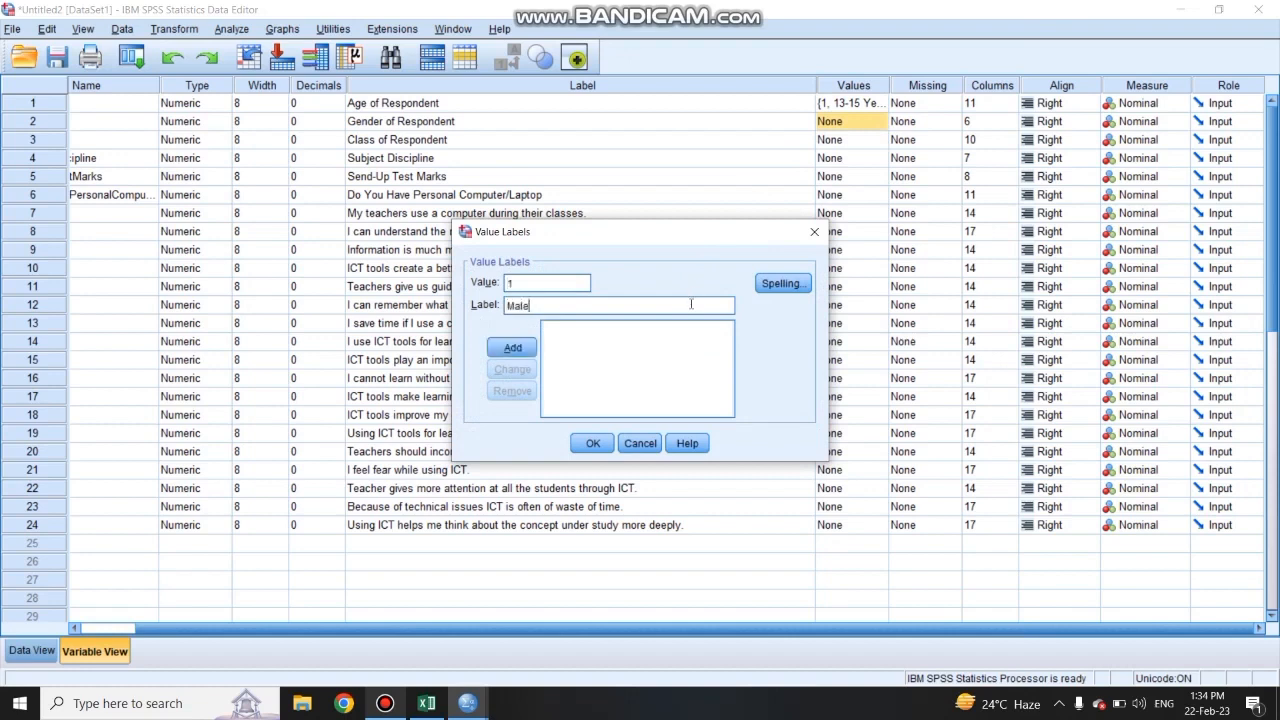
click(524, 346)
text(2)
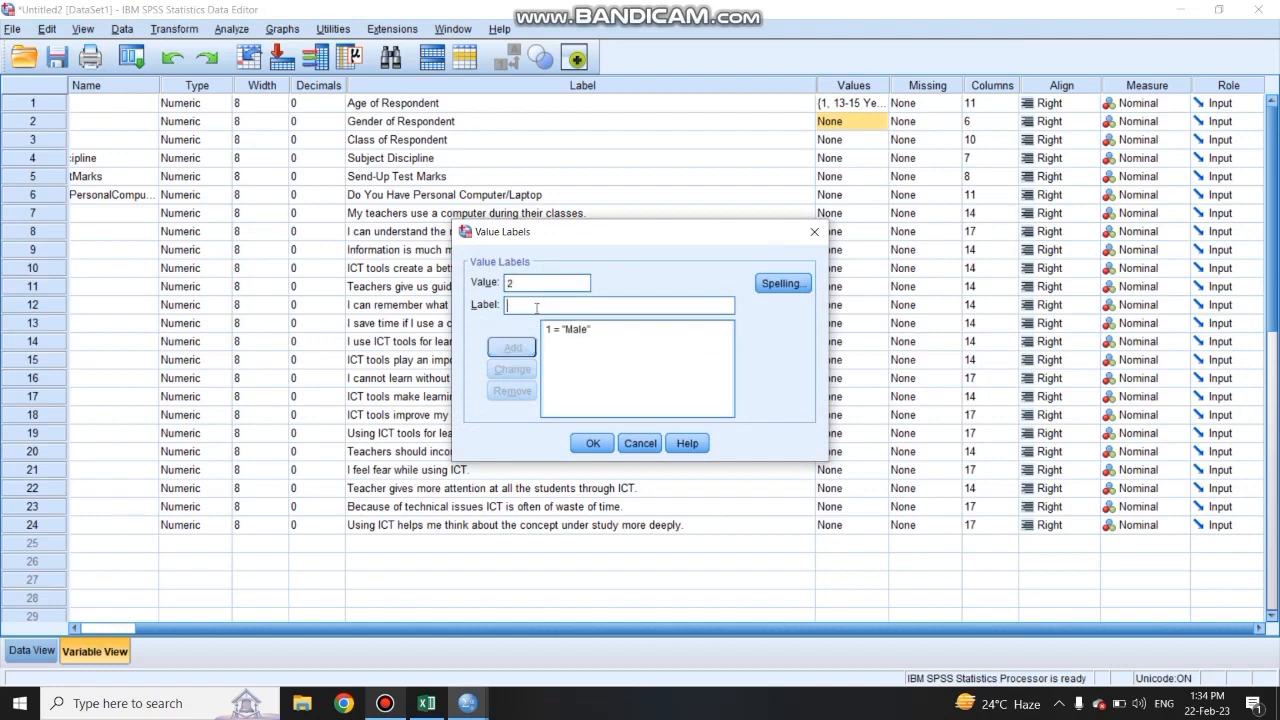
click(536, 308)
text(Female)
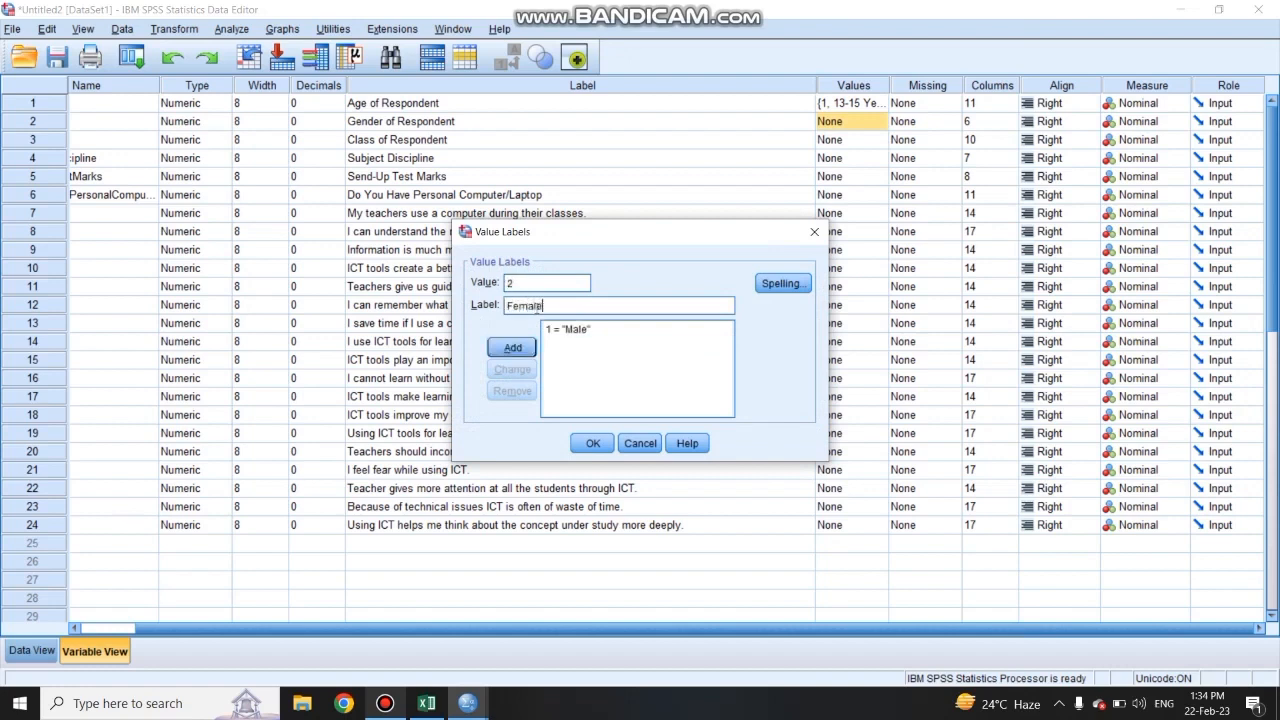
click(515, 347)
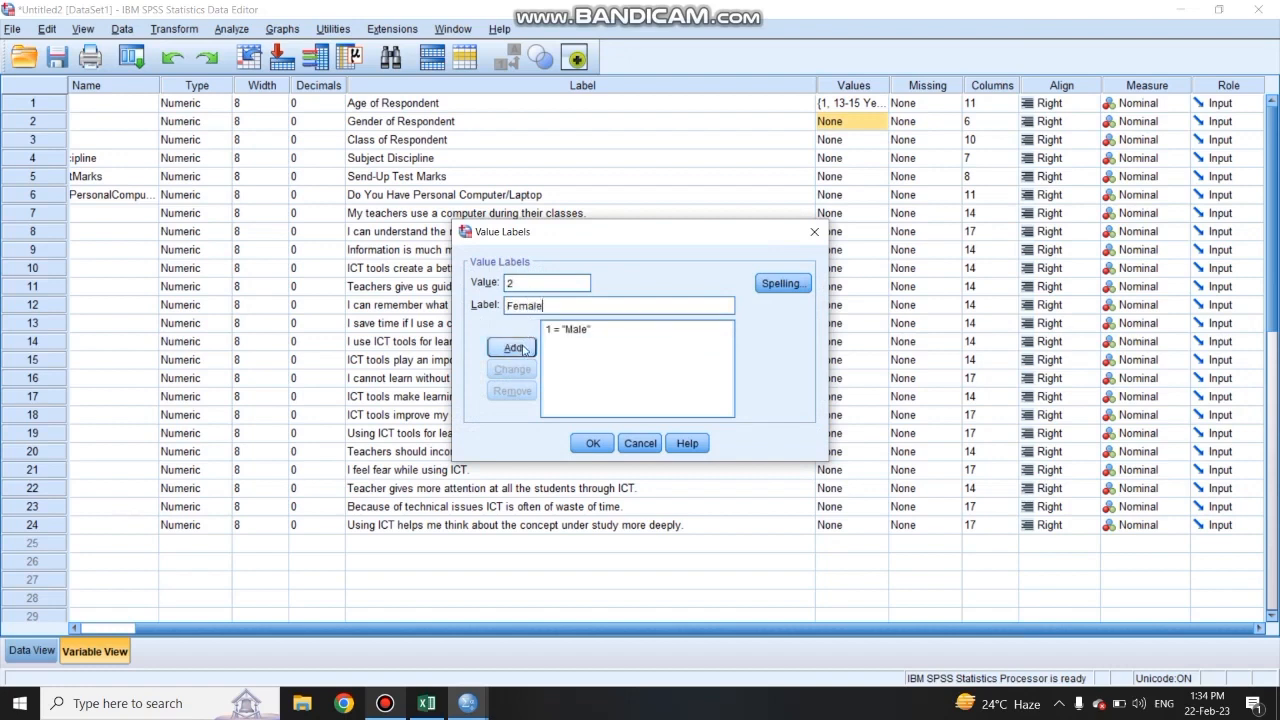
click(593, 443)
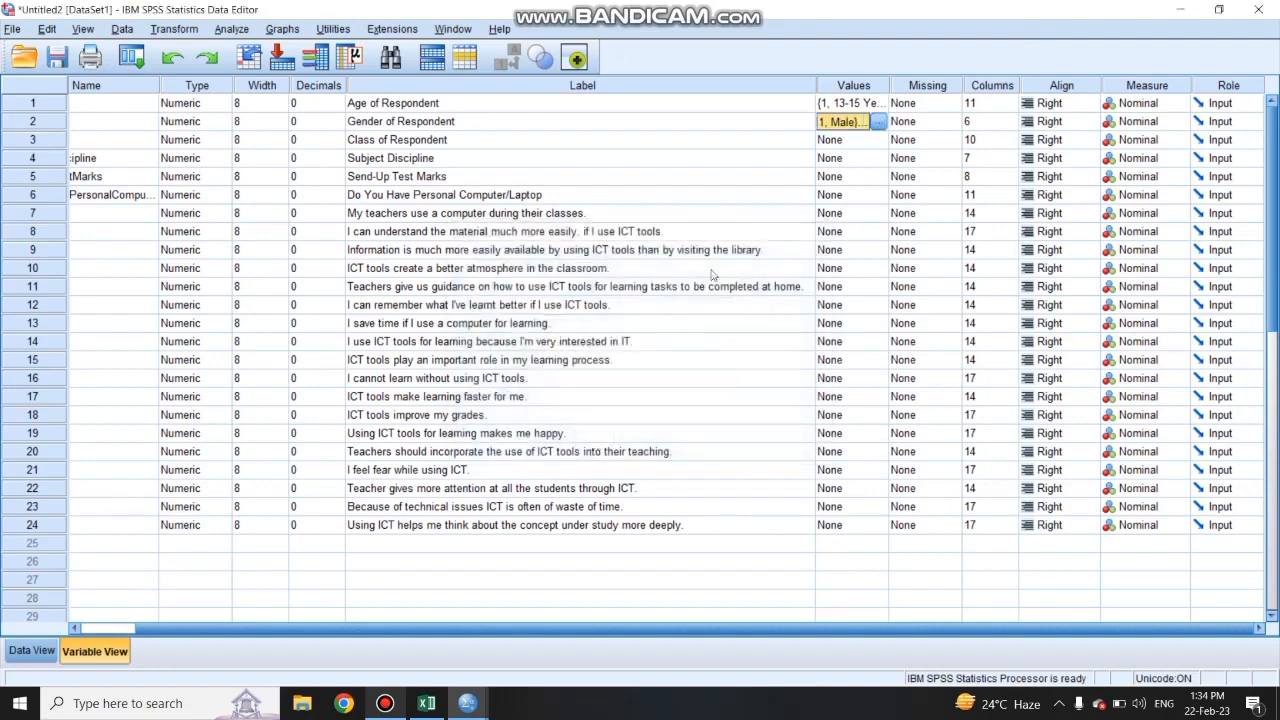
Step: Define the value labels of the Class of Respondent variable as 1 = "Class 9th" and 2 = "Class 10th"
click(848, 145)
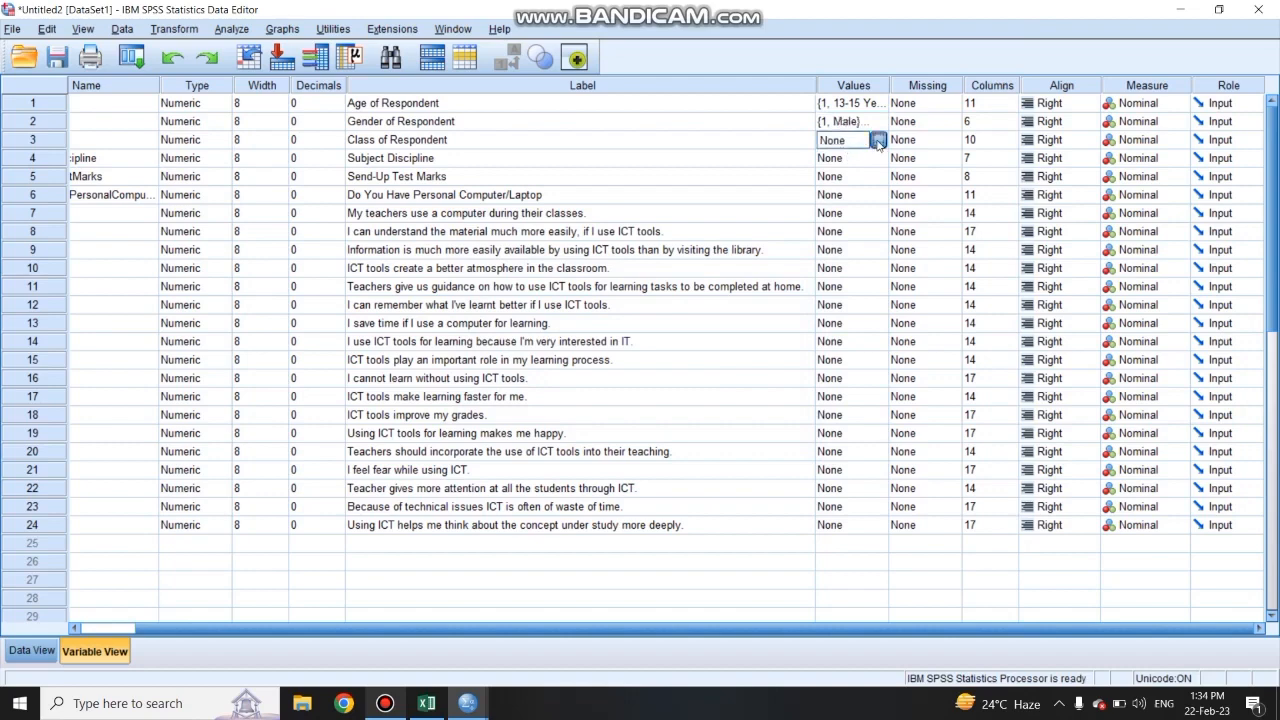
click(878, 141)
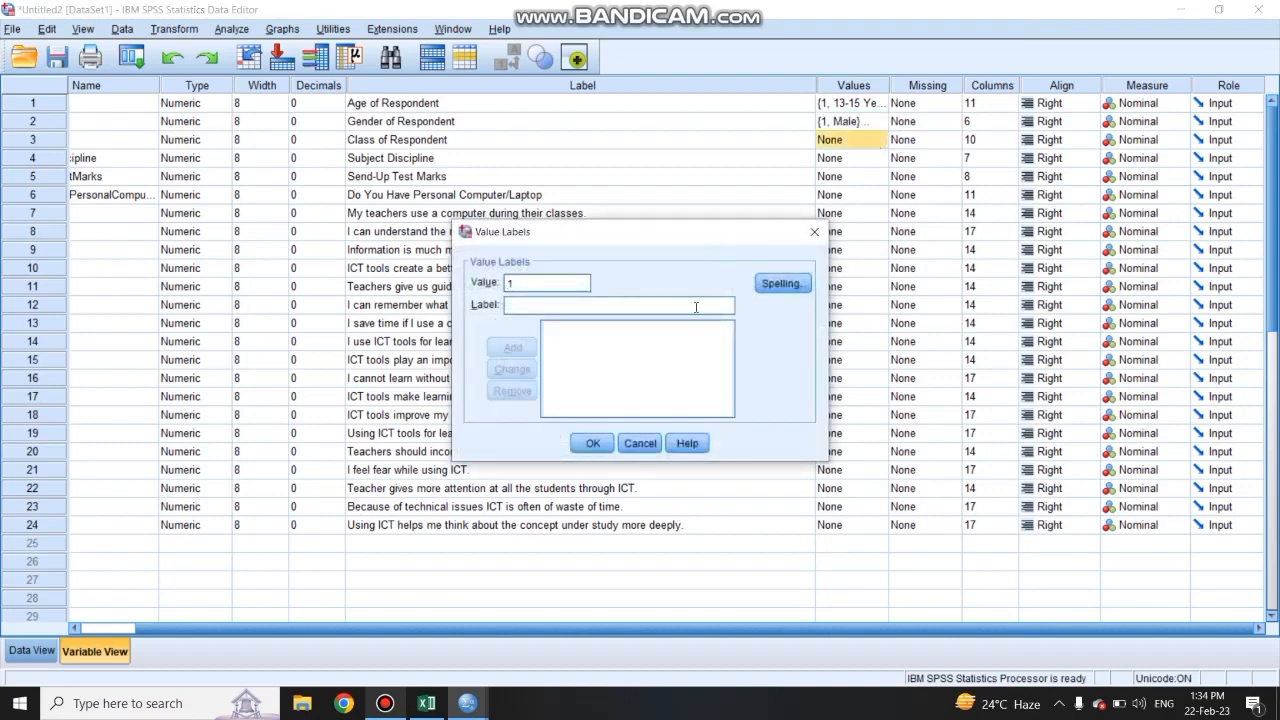
text(Cl)
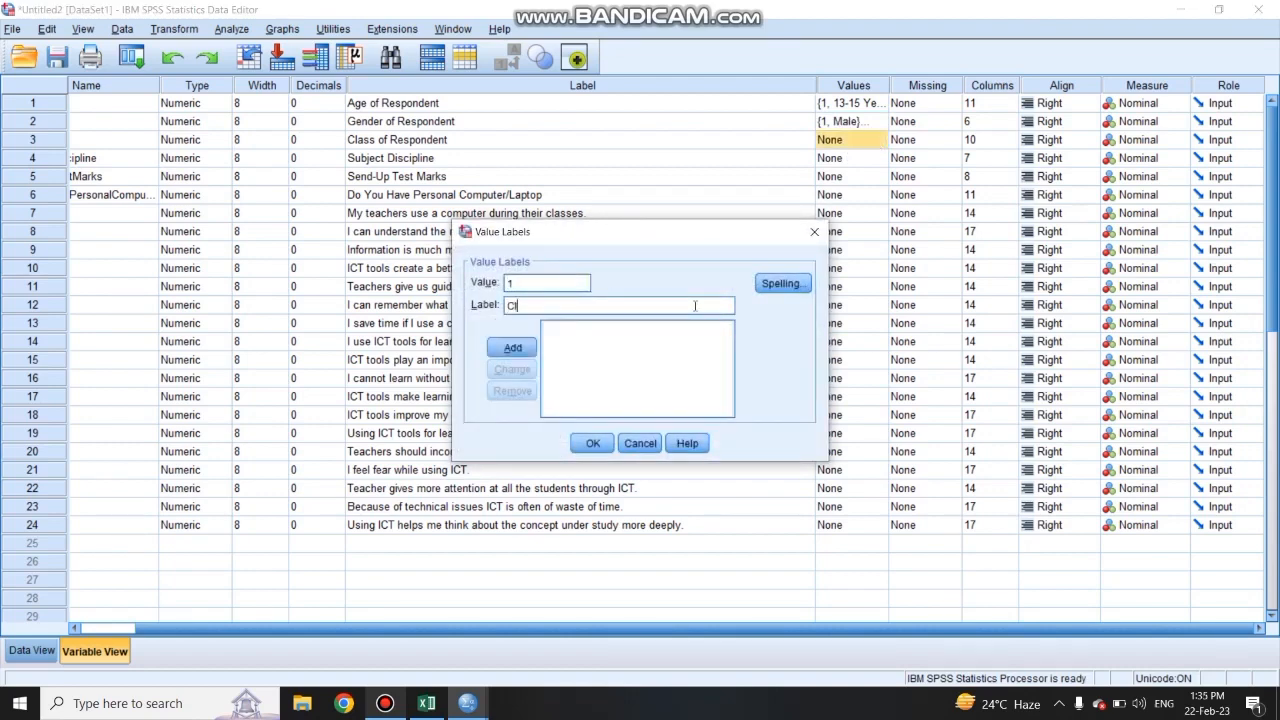
text(ass 9th)
click(497, 349)
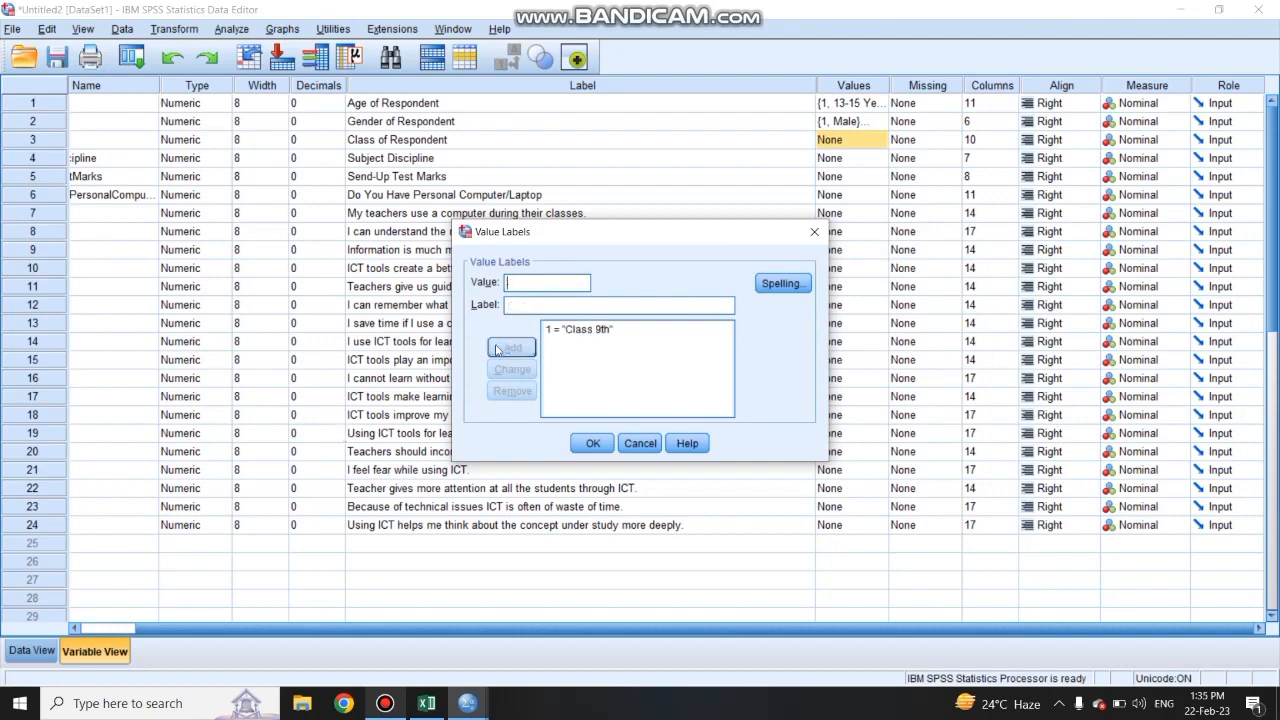
text(2)
text(Class)
text( 10th)
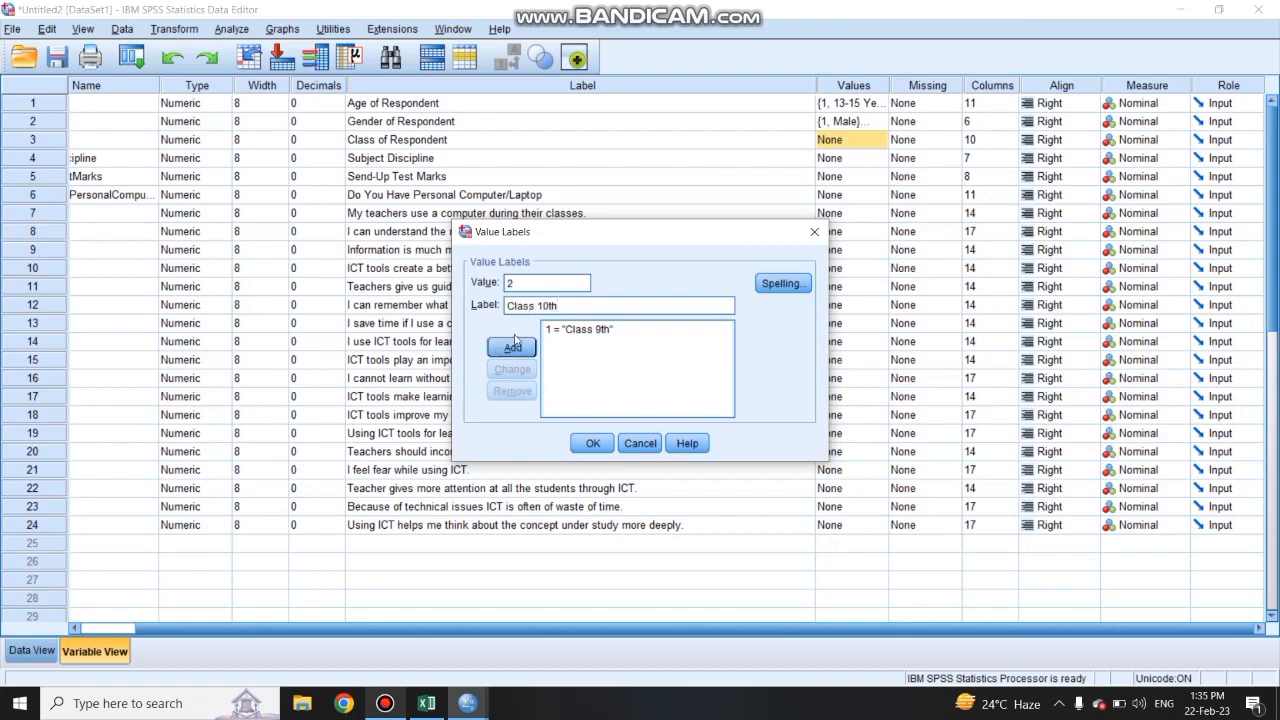
click(514, 347)
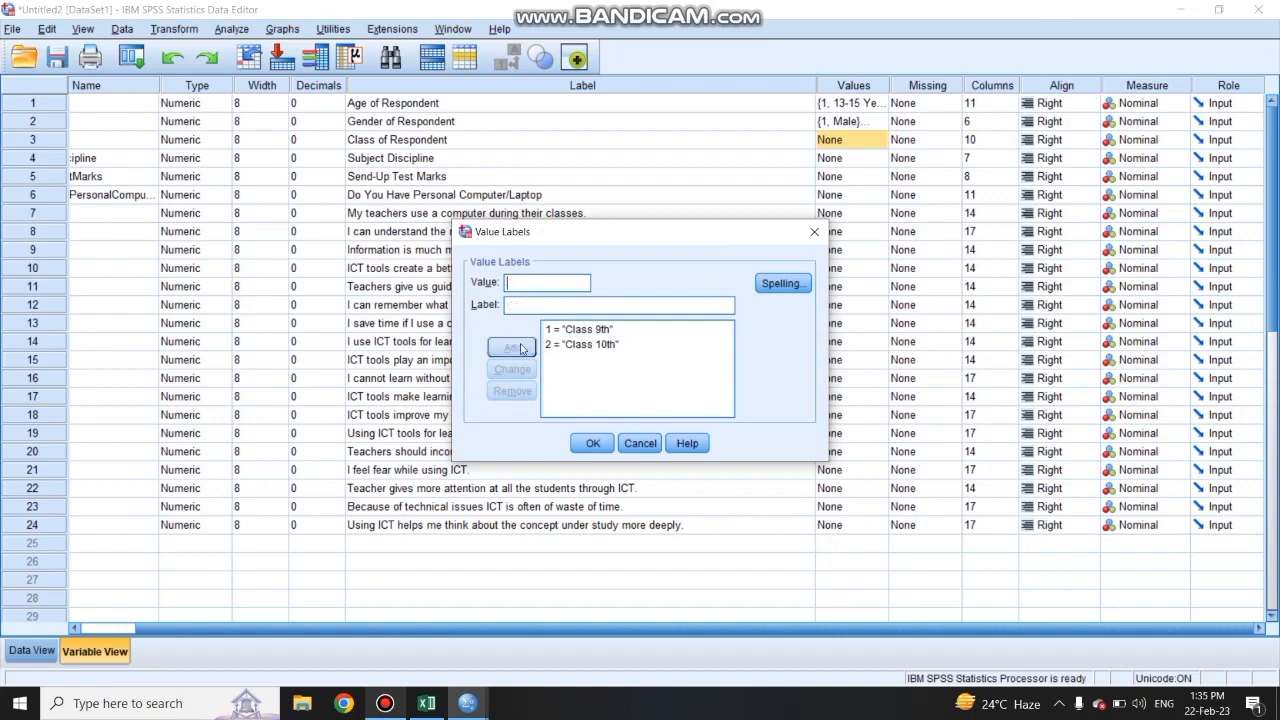
click(592, 442)
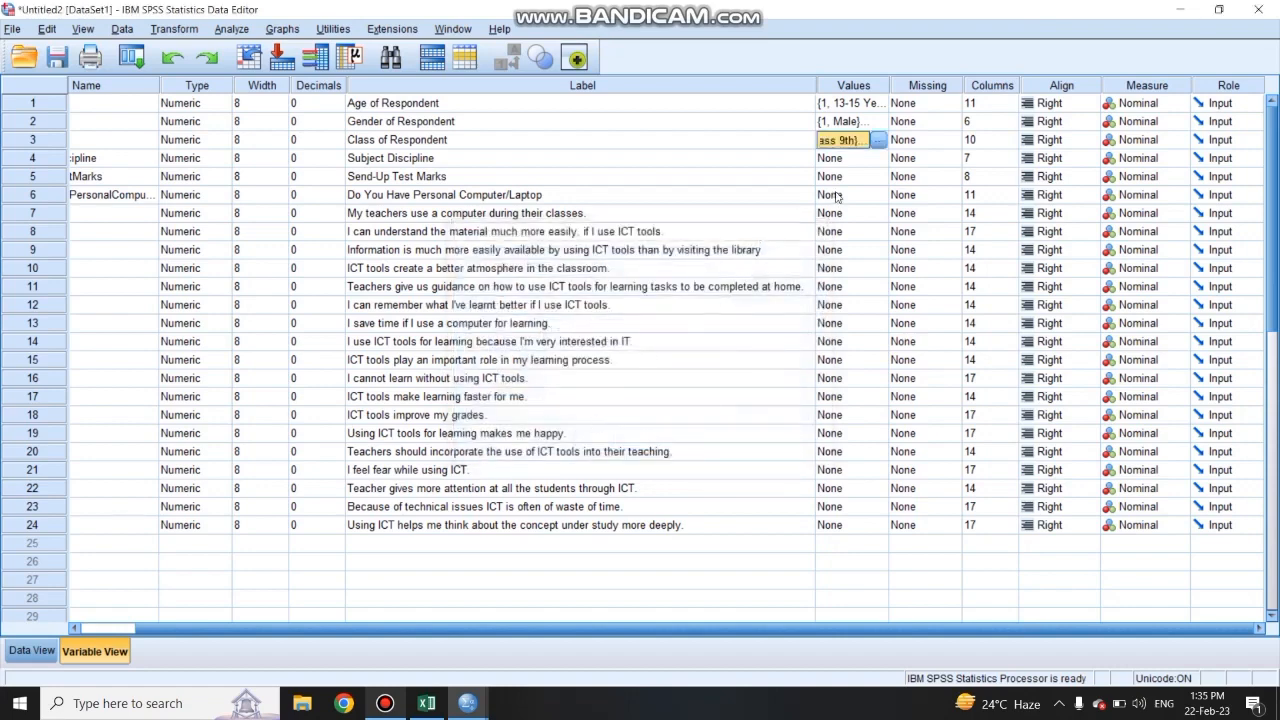
Step: Define the value labels of the Subject Discipline variable as 1 = "Science" and 2 = "Arts"
click(858, 160)
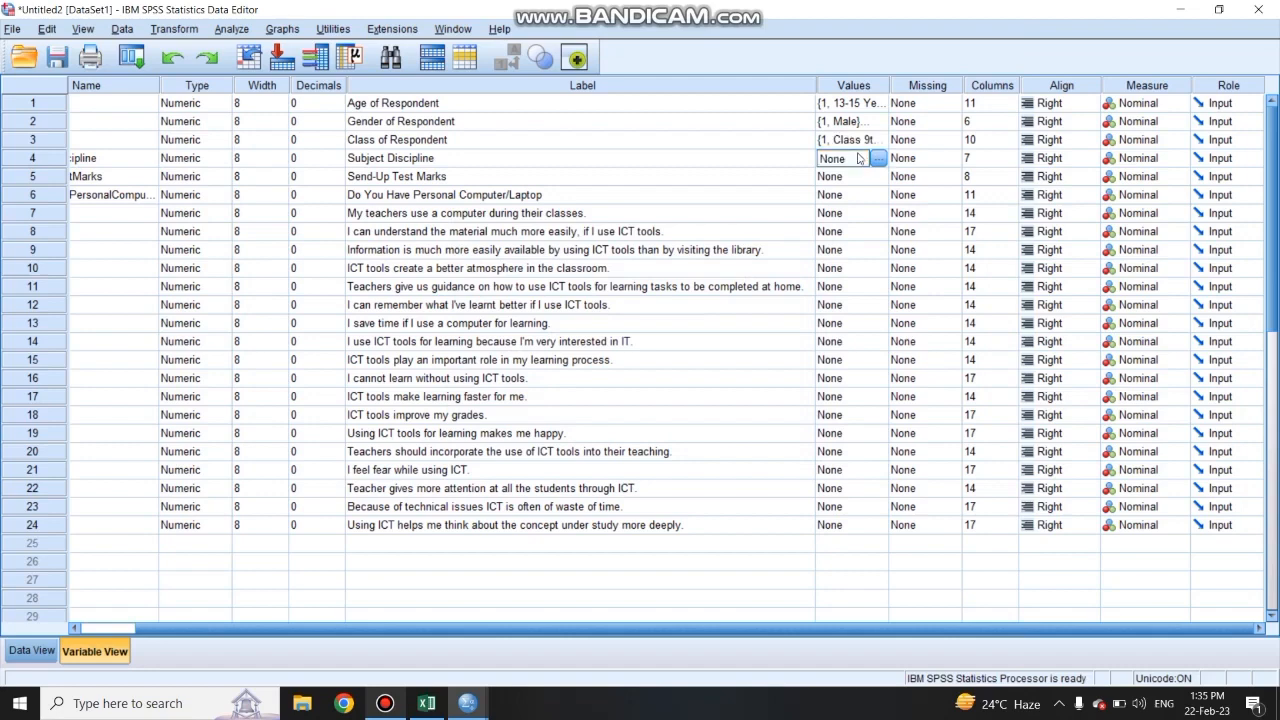
click(878, 158)
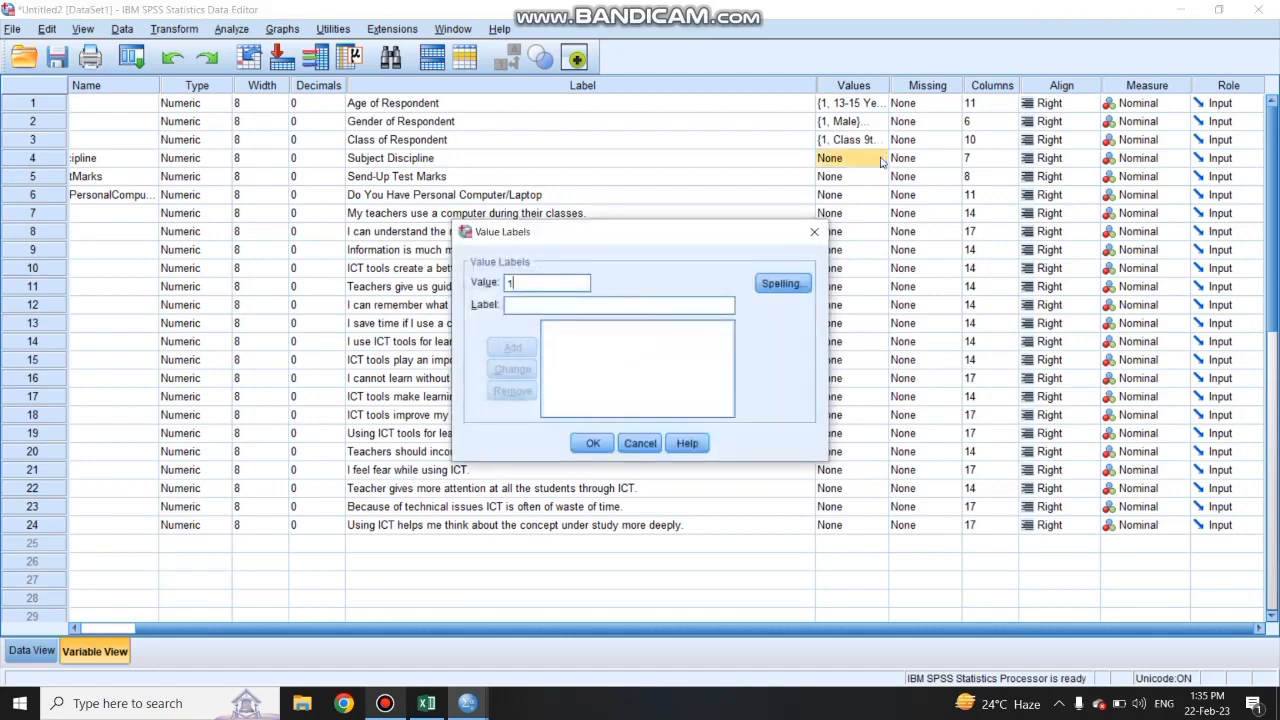
click(728, 304)
text(Science)
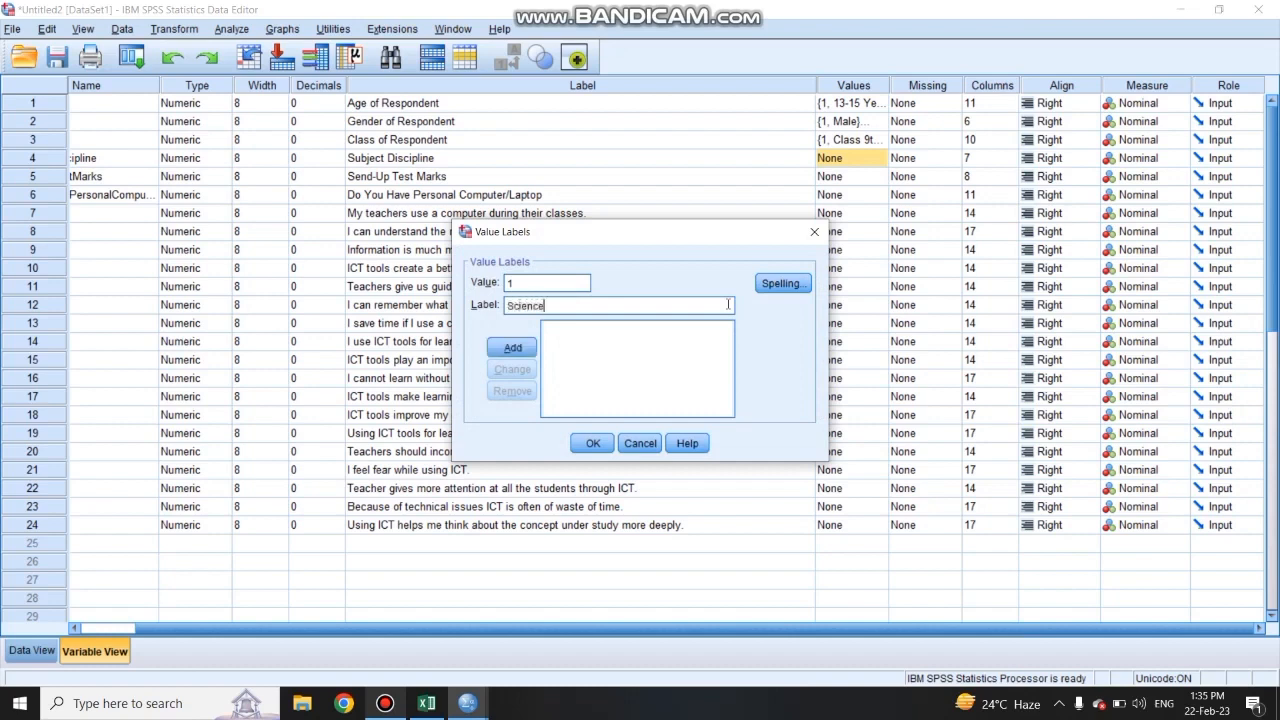
click(516, 348)
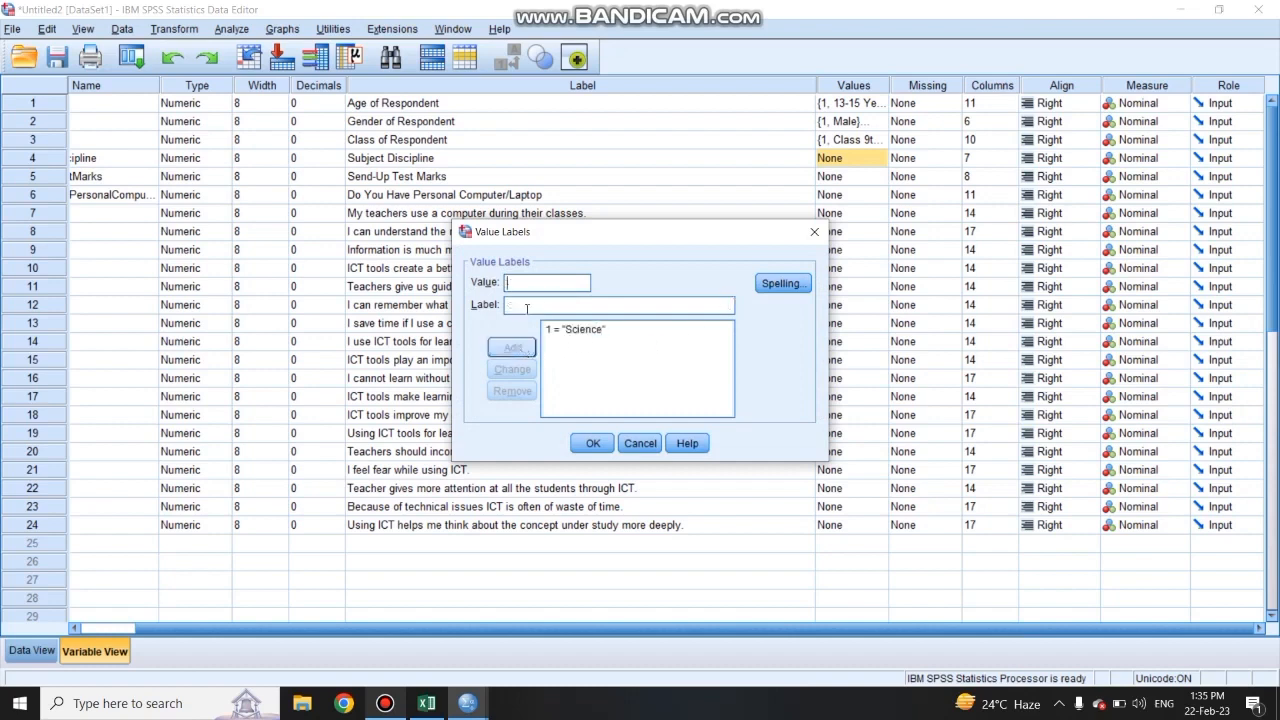
text(2)
click(529, 305)
text(Arts)
click(519, 346)
click(588, 446)
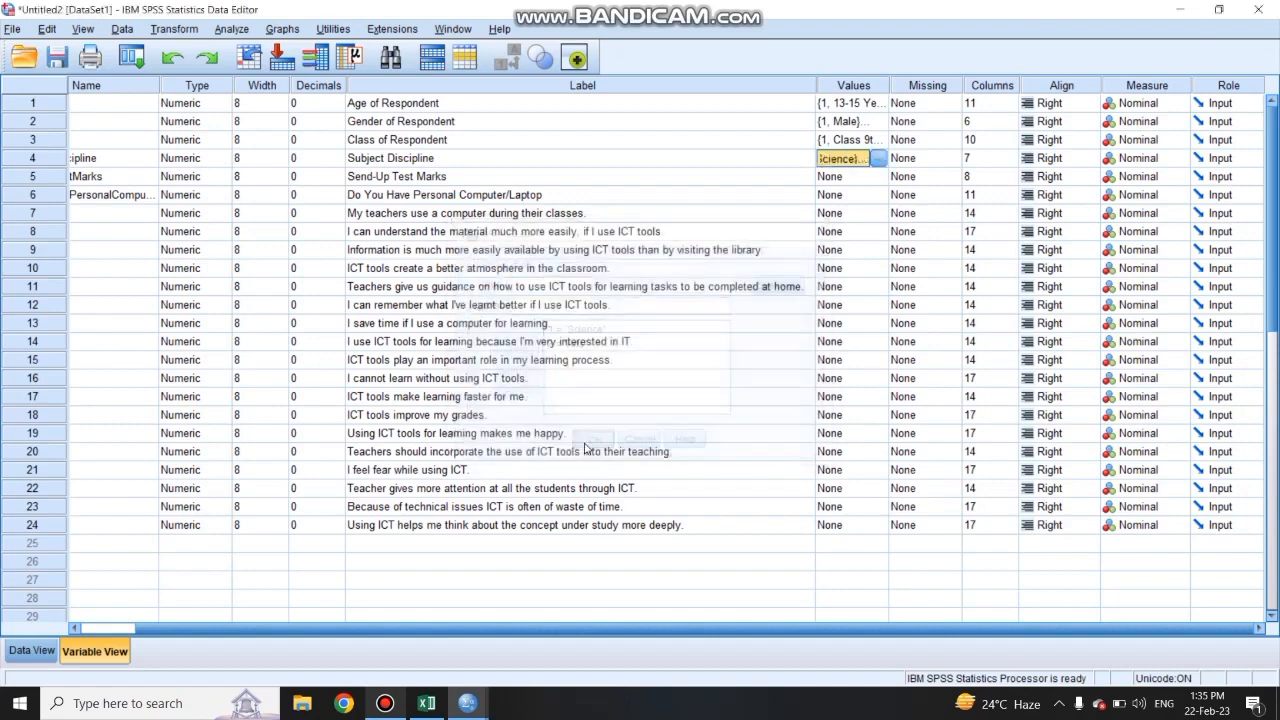
Step: Define the value labels of the Send-Up Test Marks variable as 1 = "50-75 %" and 2 = "75- 100 %"
click(853, 177)
click(878, 176)
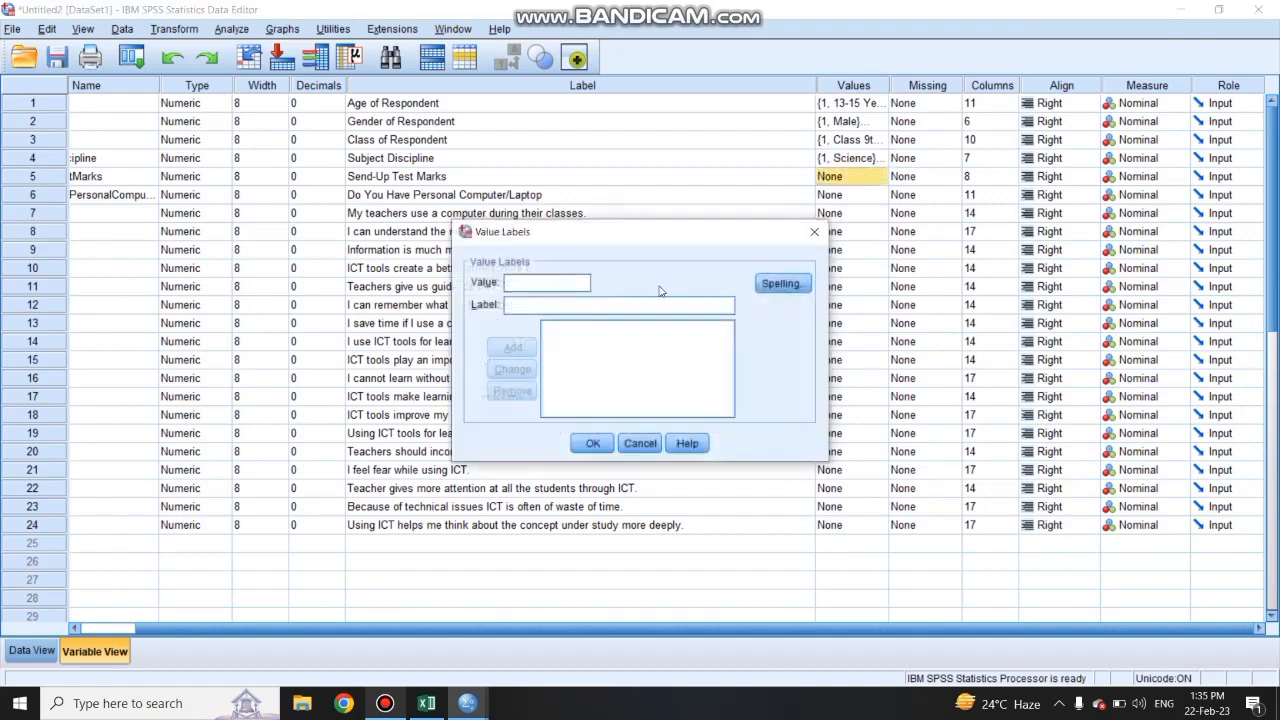
text(1)
click(656, 305)
text(50-7)
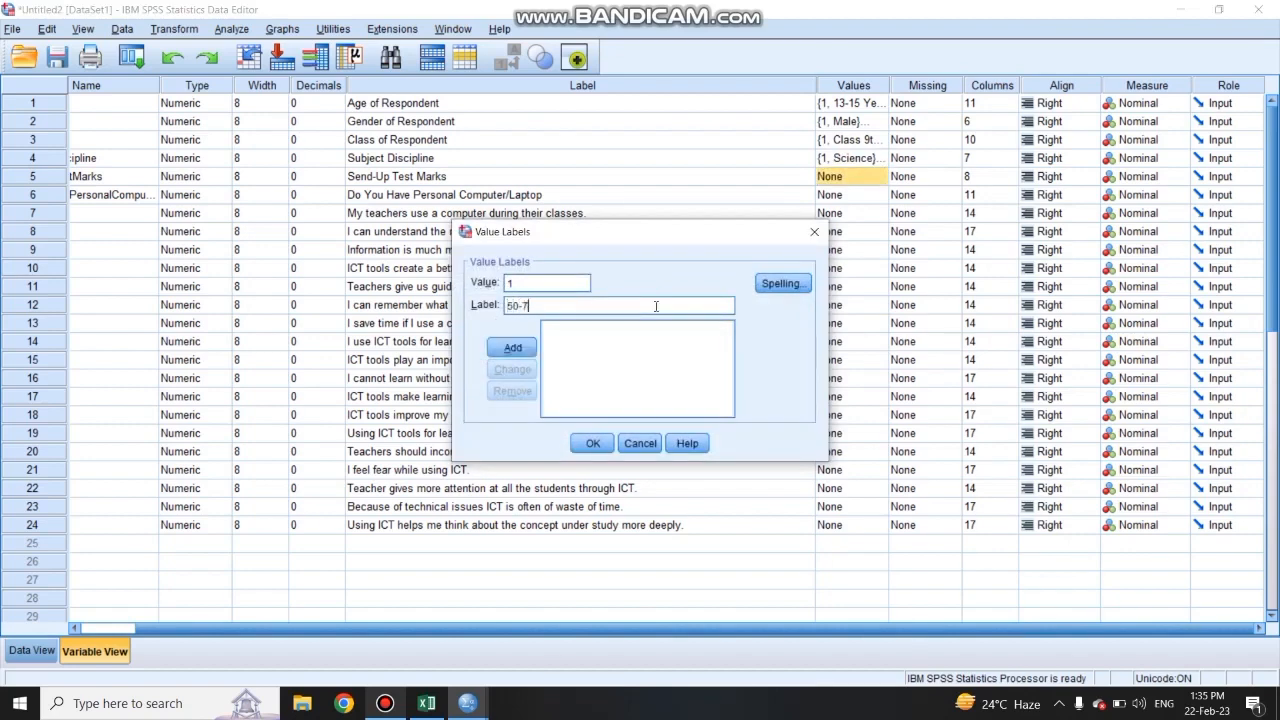
text(5 %)
click(513, 350)
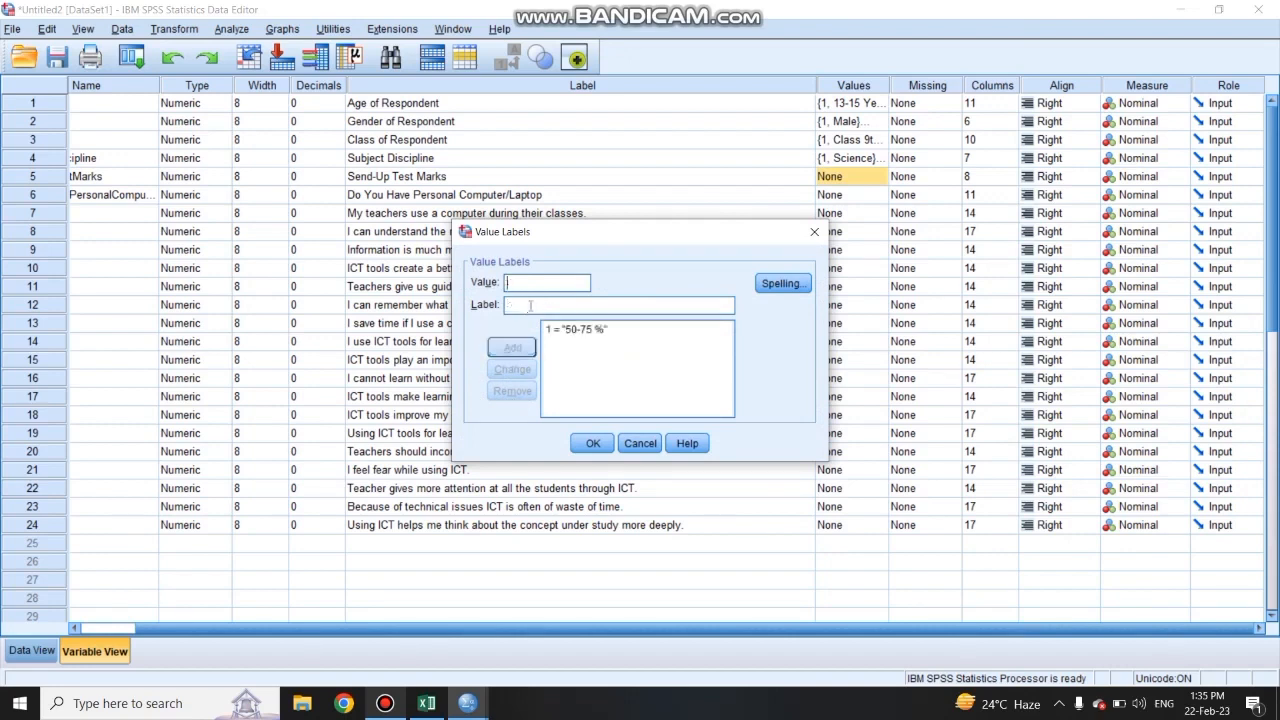
text(2)
text(75- 1)
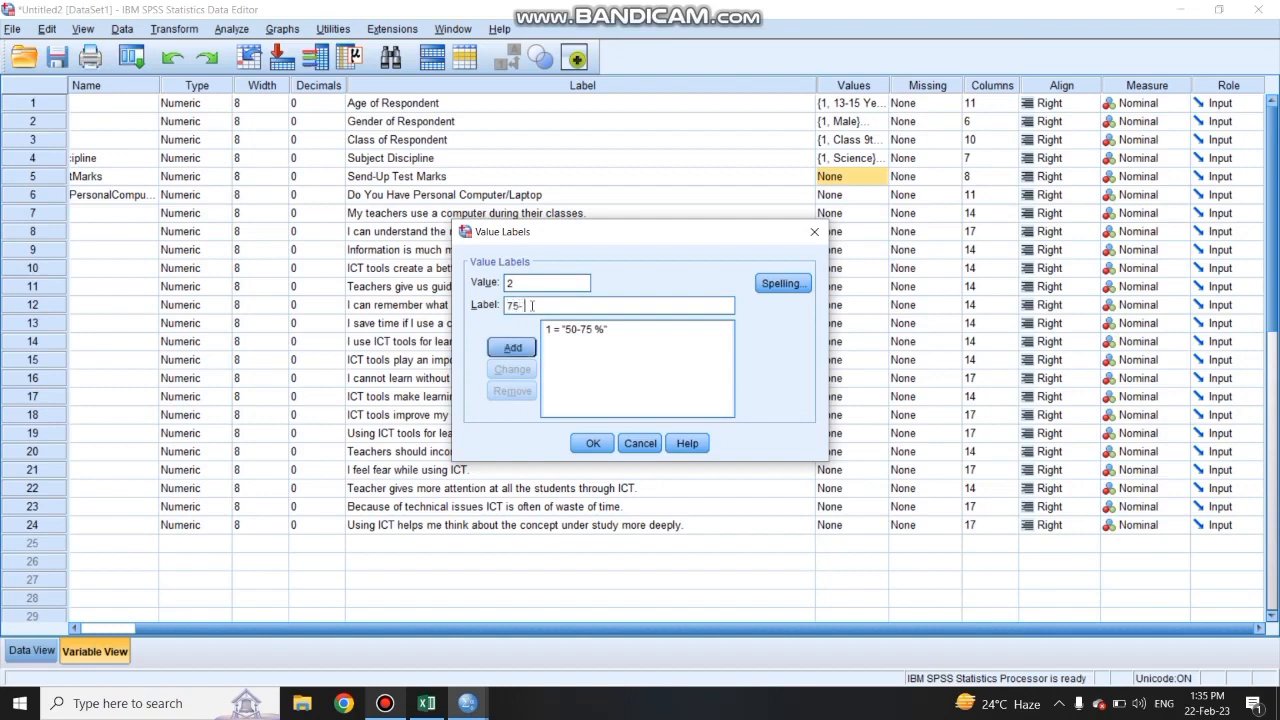
text(00 %)
click(514, 348)
click(593, 443)
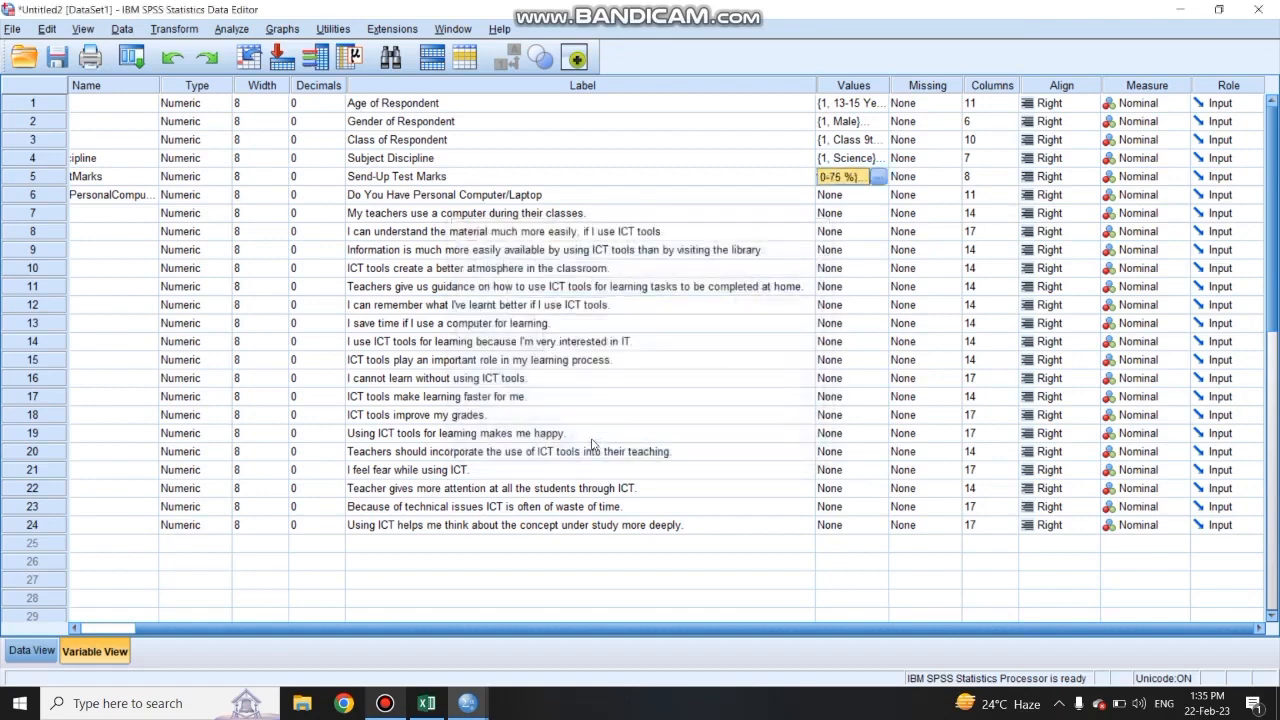
Step: Add the value label 1 = "Yes" to the "Do You Have Personal Computer/Laptop" variable
click(849, 197)
click(877, 196)
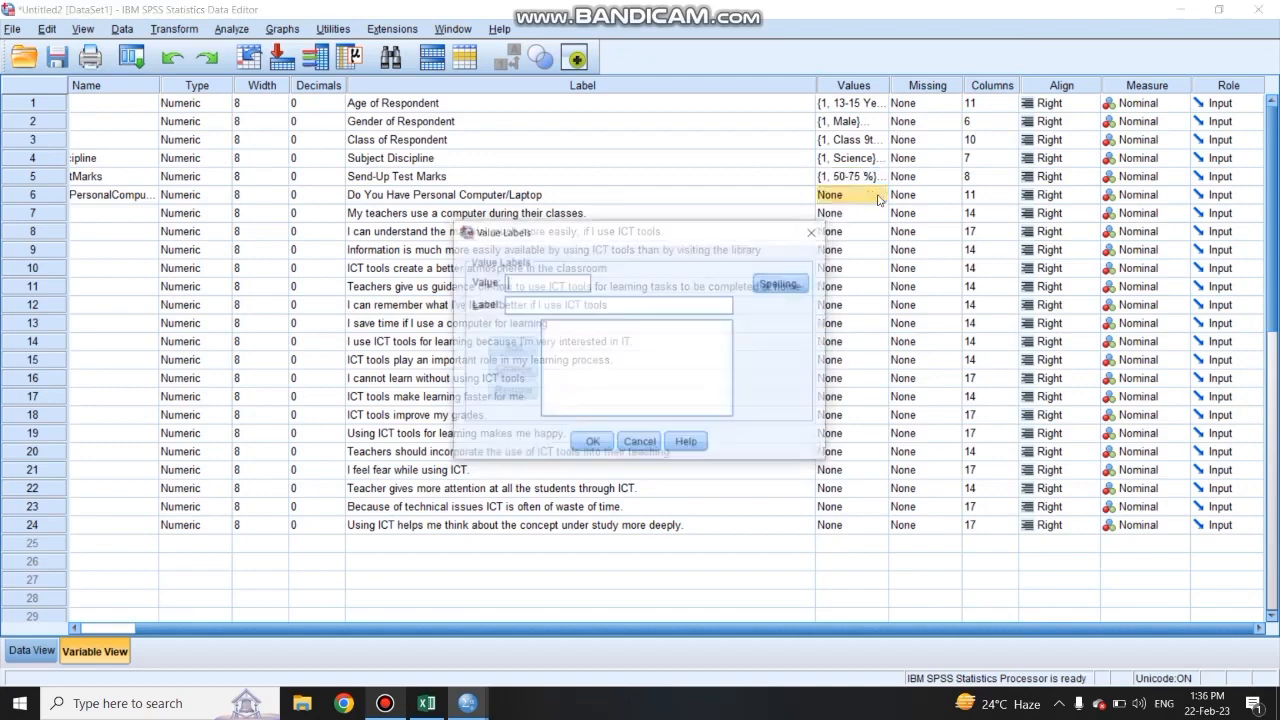
text(1)
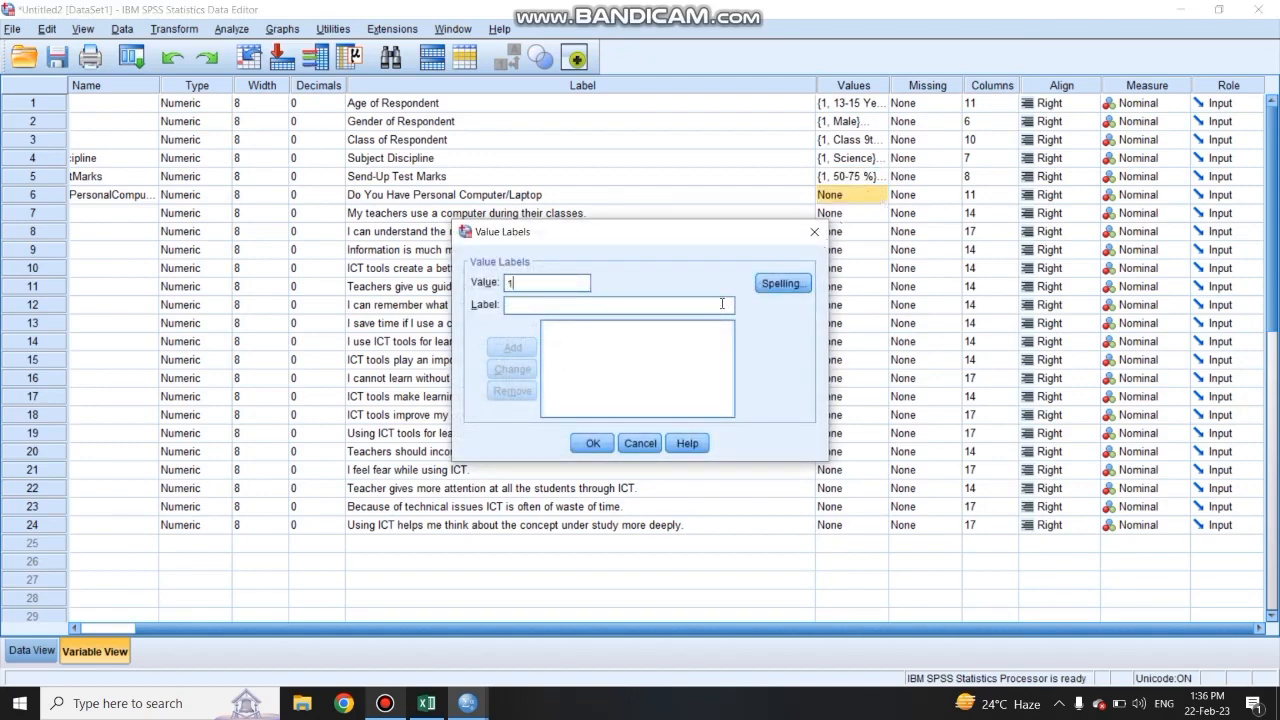
click(722, 304)
text(Yes)
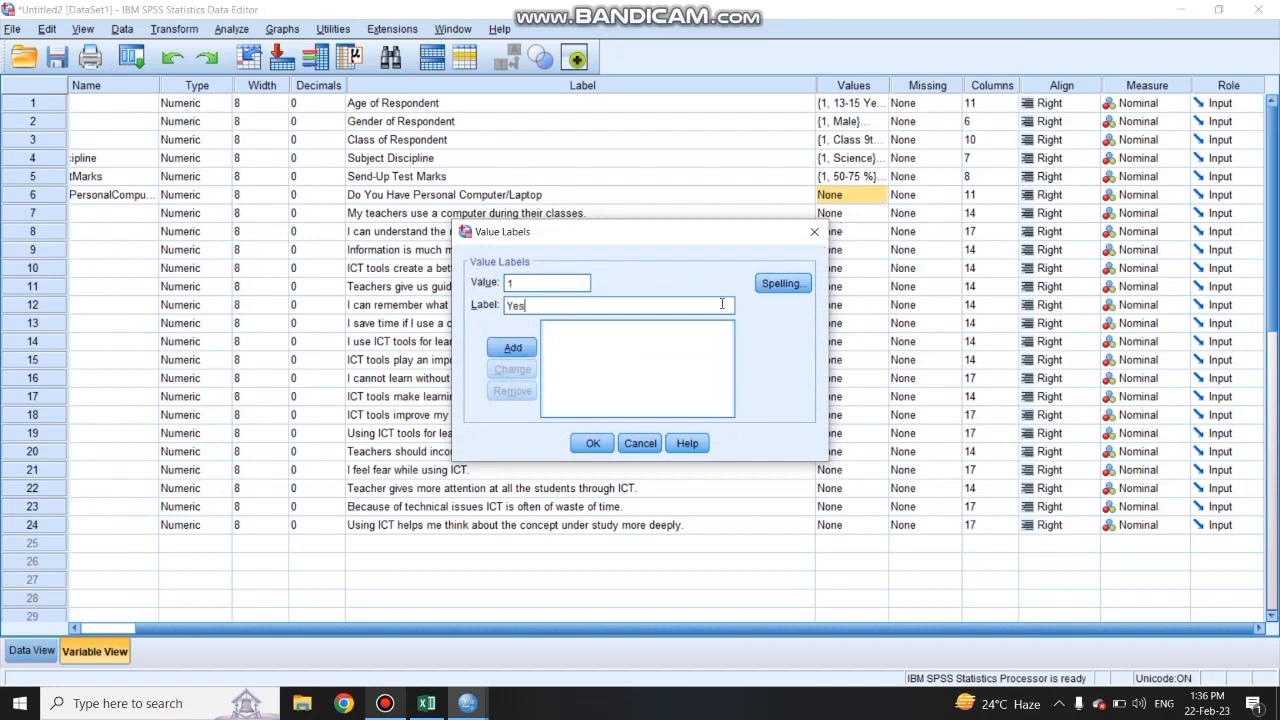
click(519, 347)
Step: Add the value label 2 = "No" to the personal computer variable and apply its value labels
text(No)
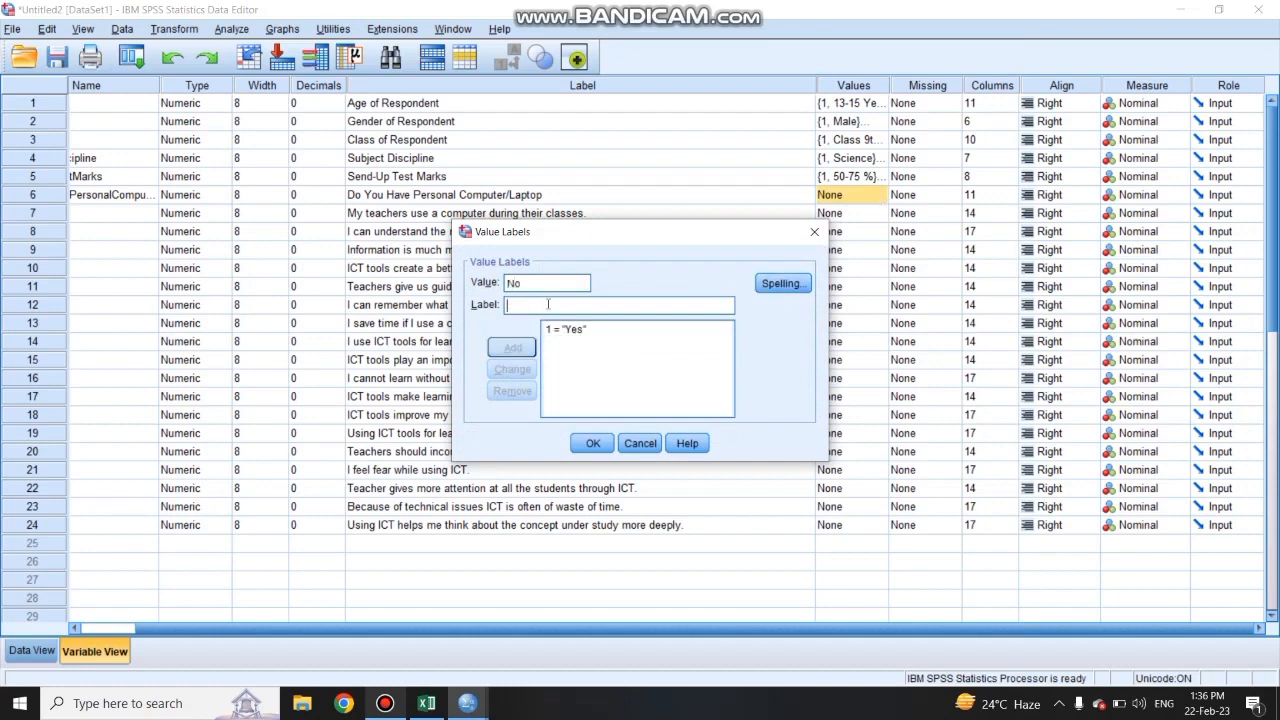
key(BackSpace)
key(BackSpace)
text(2)
click(538, 305)
text(No)
click(524, 345)
click(593, 443)
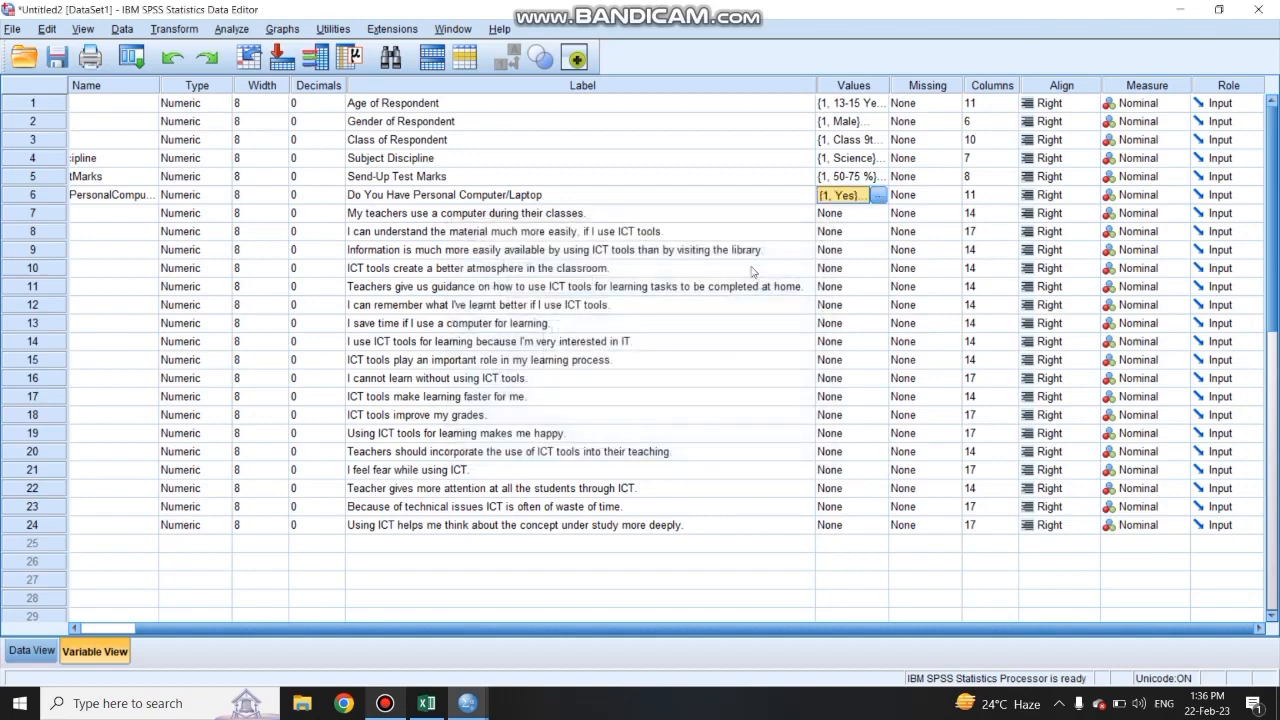
Step: Add the value label 1 = "Strongly Agree" to the "My teachers use a computer during their classes." variable, copying the label text for reuse
click(842, 215)
click(878, 213)
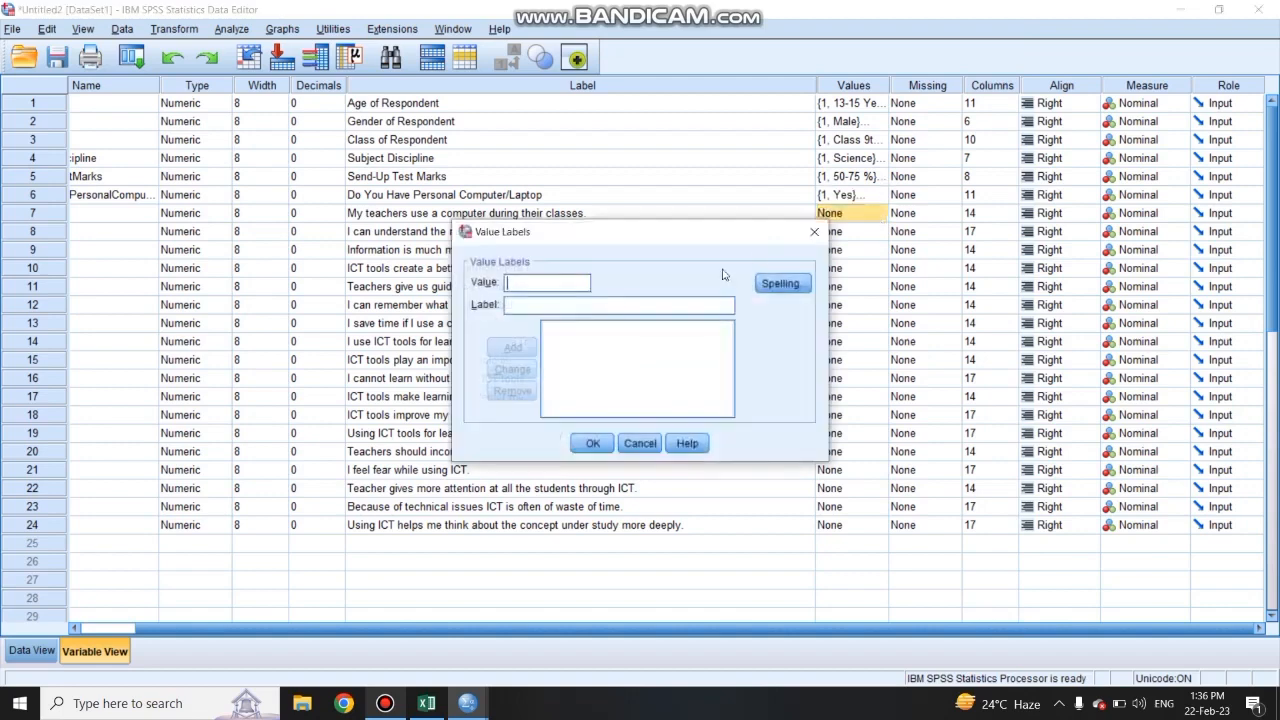
text(1)
text(Stro)
text(ngly )
text(Agree)
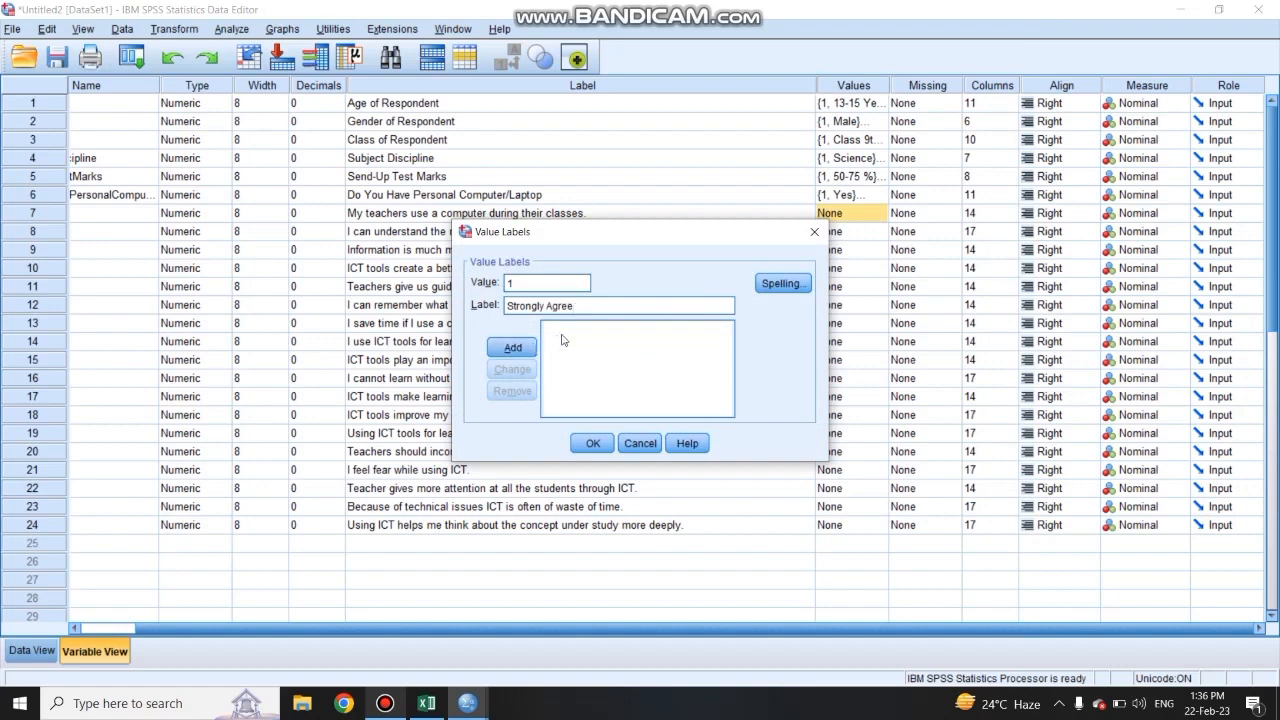
key(ctrl+a)
key(ctrl+c)
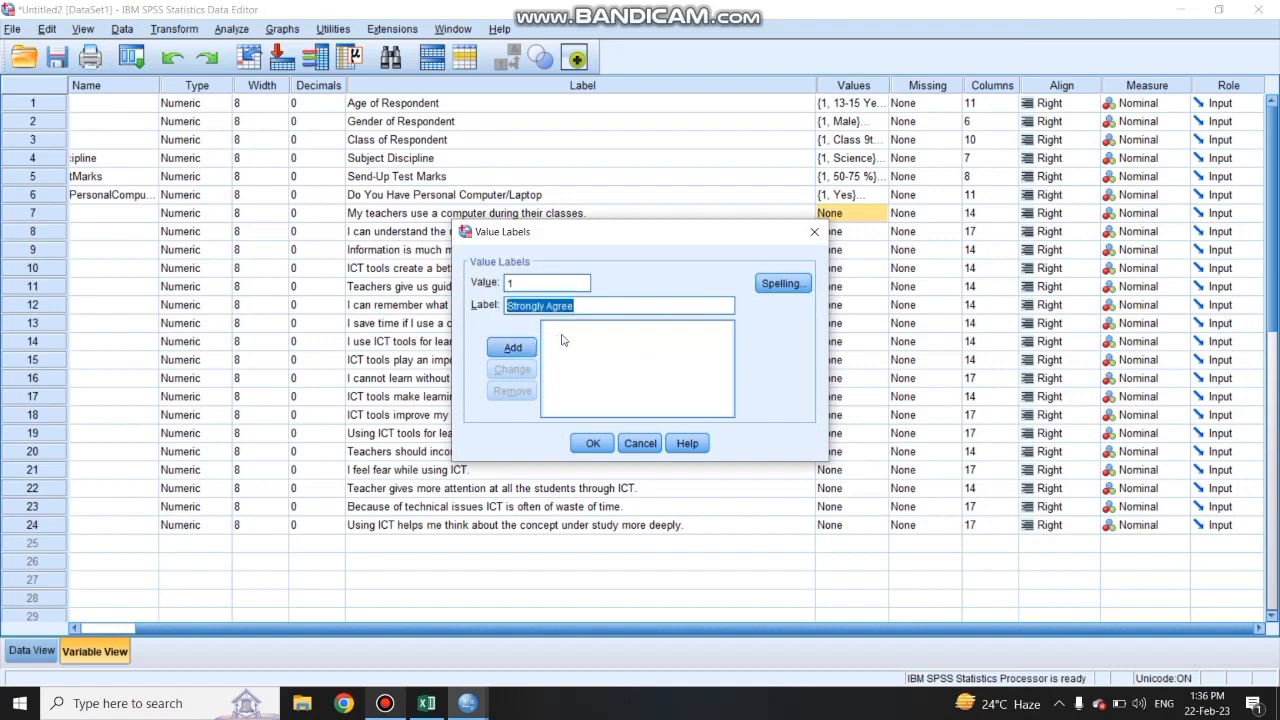
click(512, 347)
Step: Add the value labels 2 = "Agree" and 3 = "Neutral" to the teachers' computer use variable
text(2)
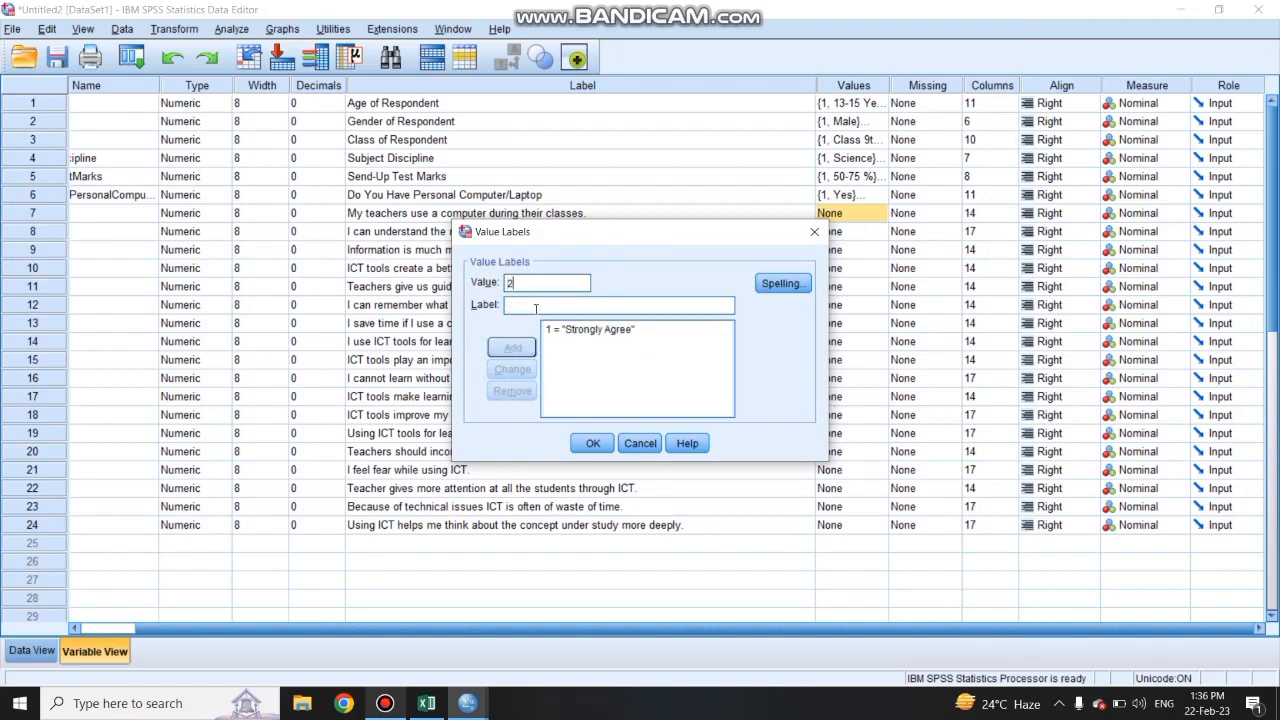
click(535, 308)
text(Agree)
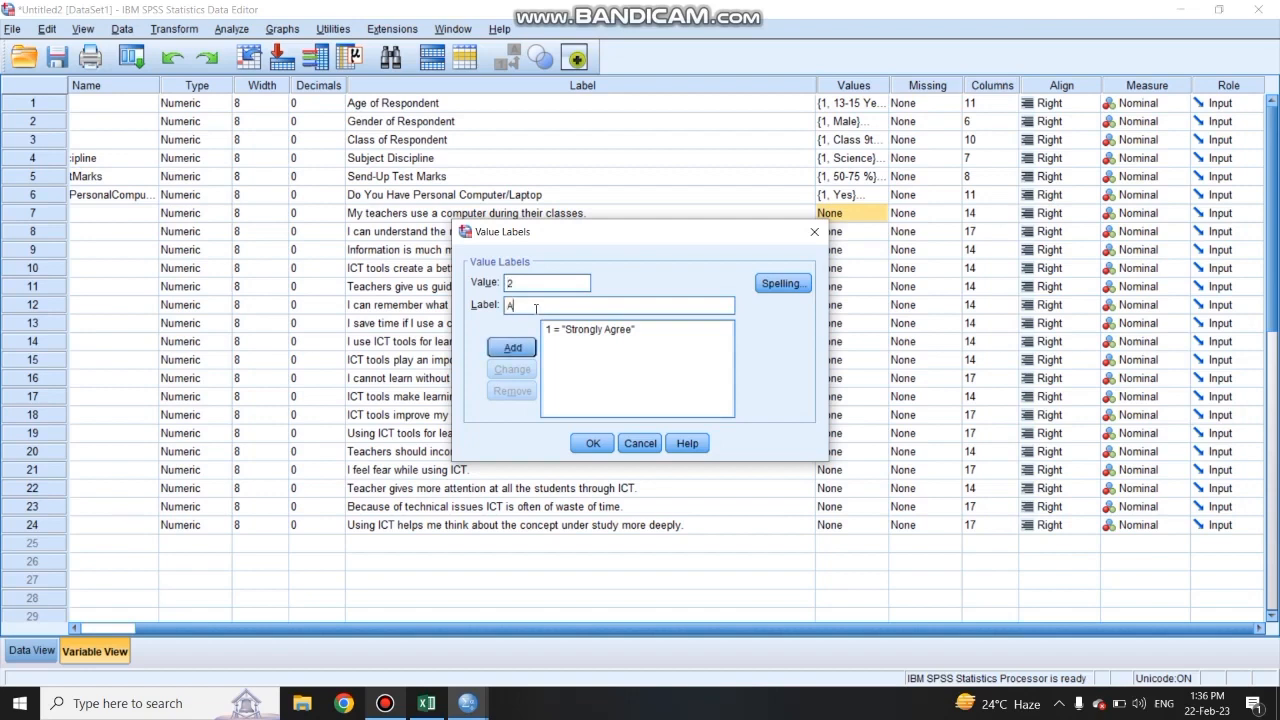
click(512, 347)
text(3Neutral)
click(517, 347)
Step: Add the value labels 4 = "Disagree" and 5 = "Strongly Disagree" to the teachers' computer use variable and apply the set
text(4)
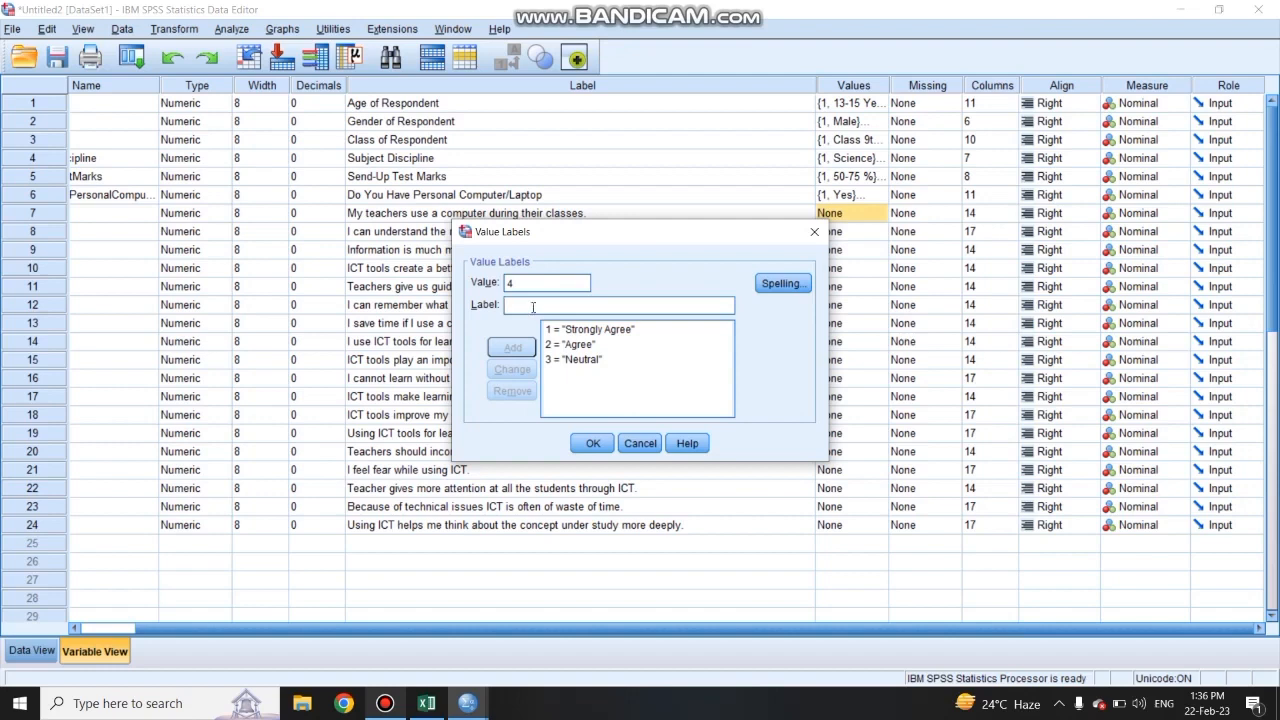
click(533, 307)
text(Disagree)
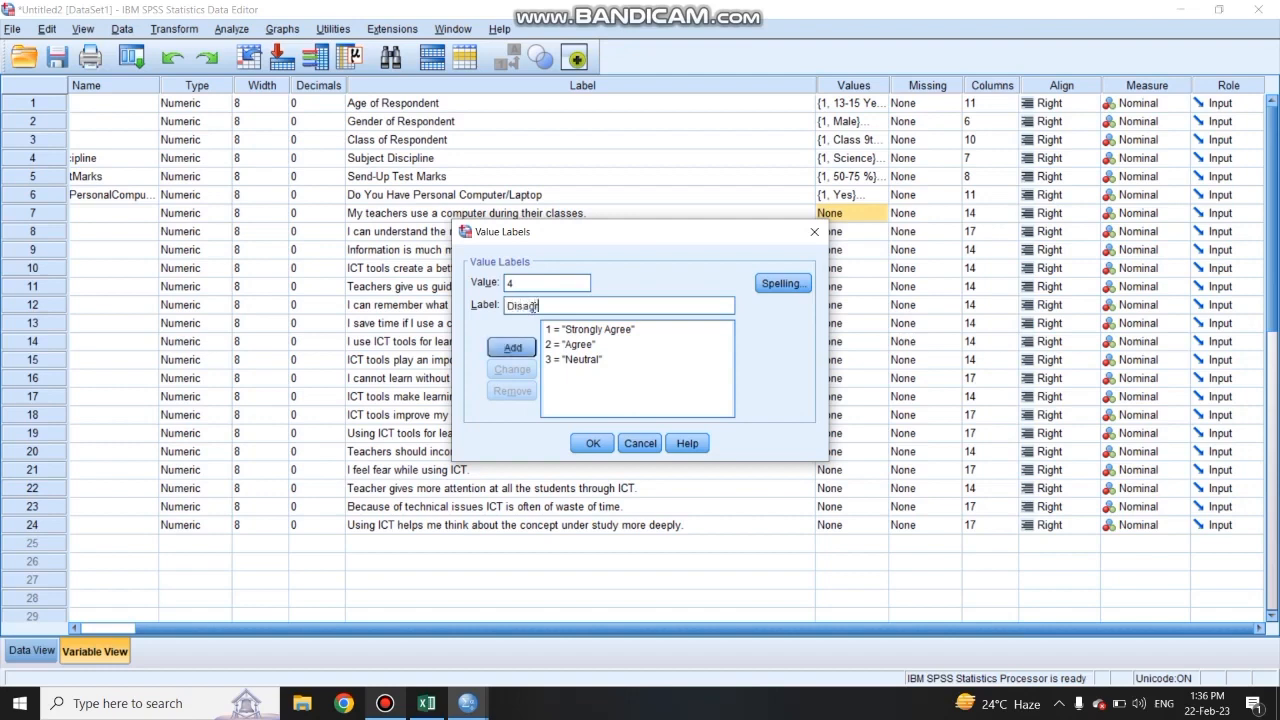
click(529, 344)
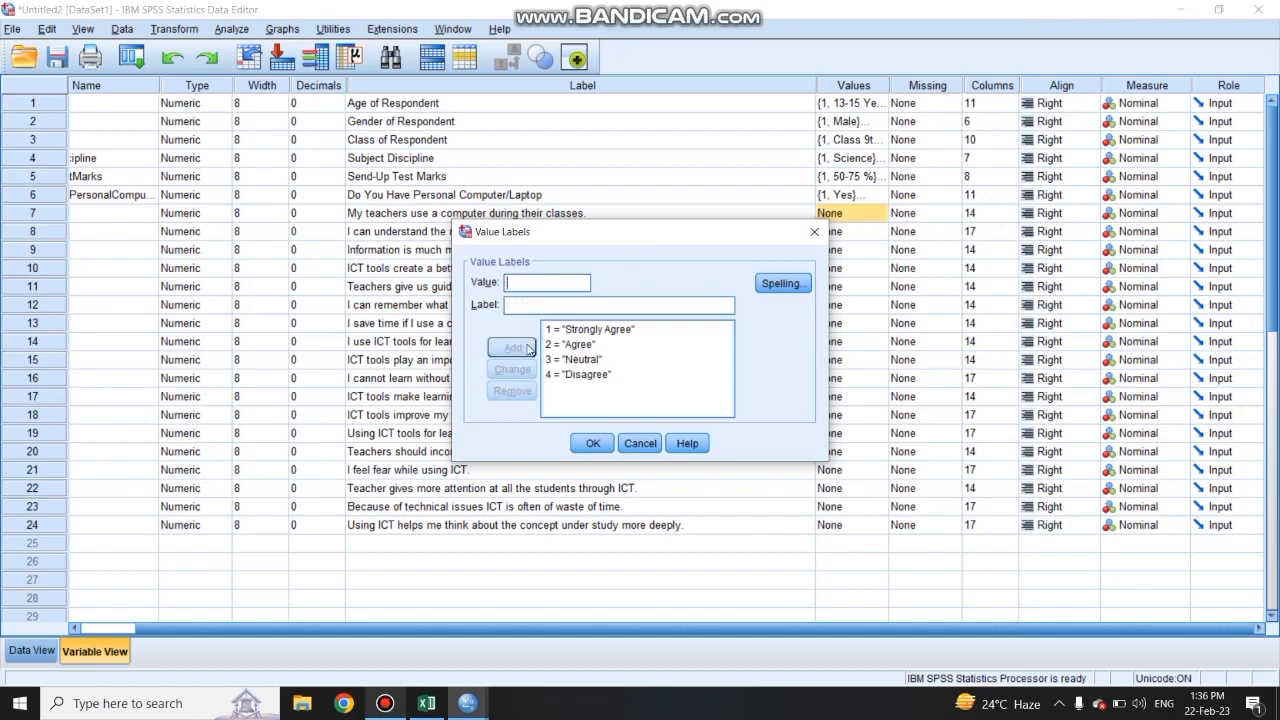
text(5)
key(ctrl+v)
drag(546, 306, 554, 306)
text(Disa)
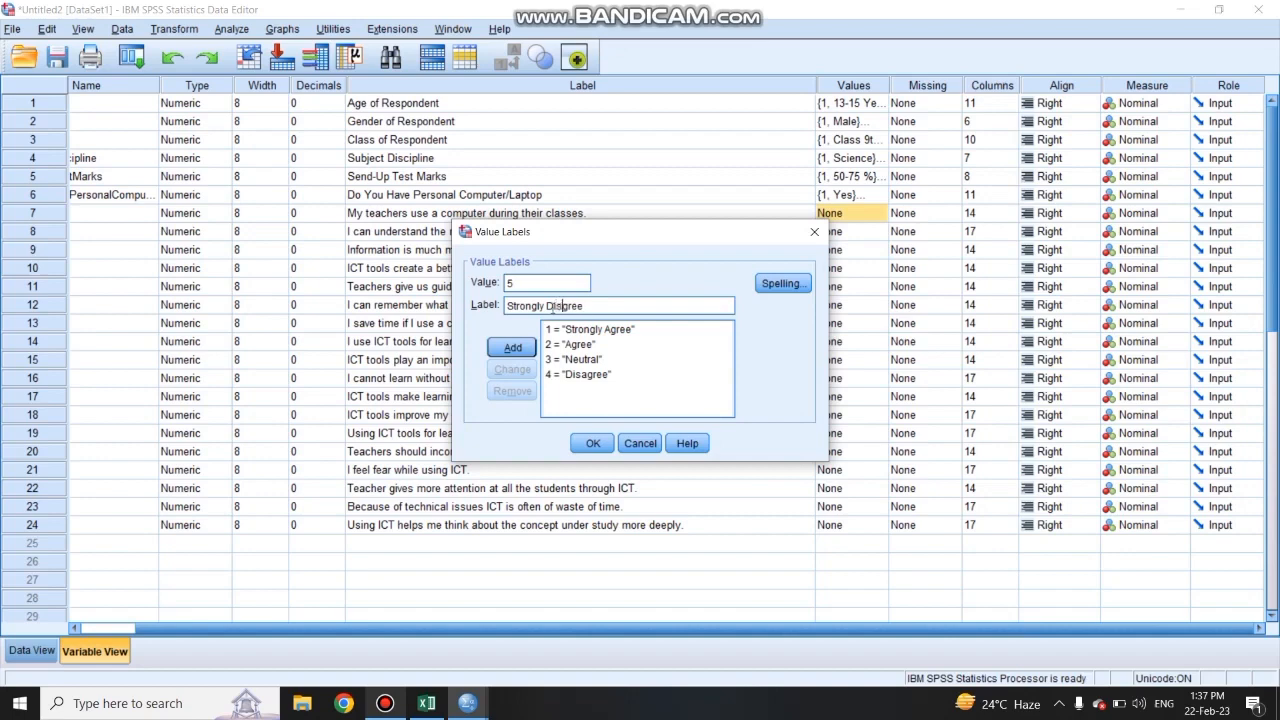
click(525, 347)
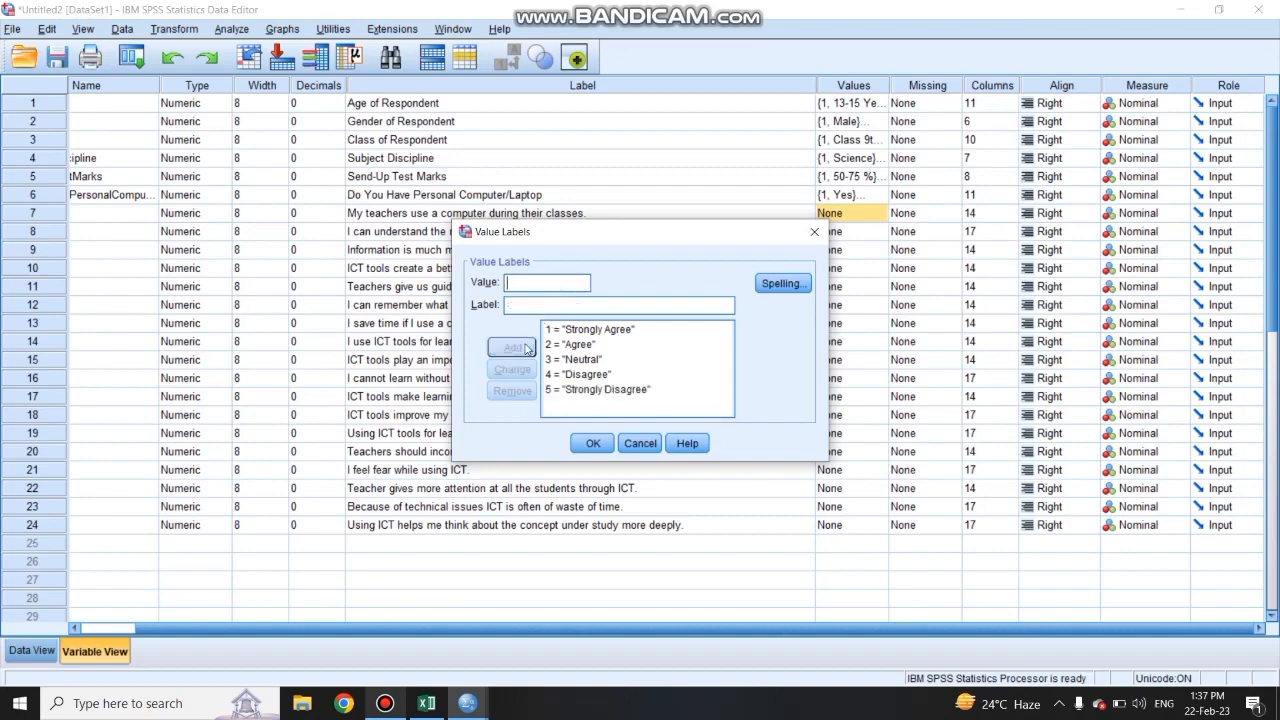
click(603, 444)
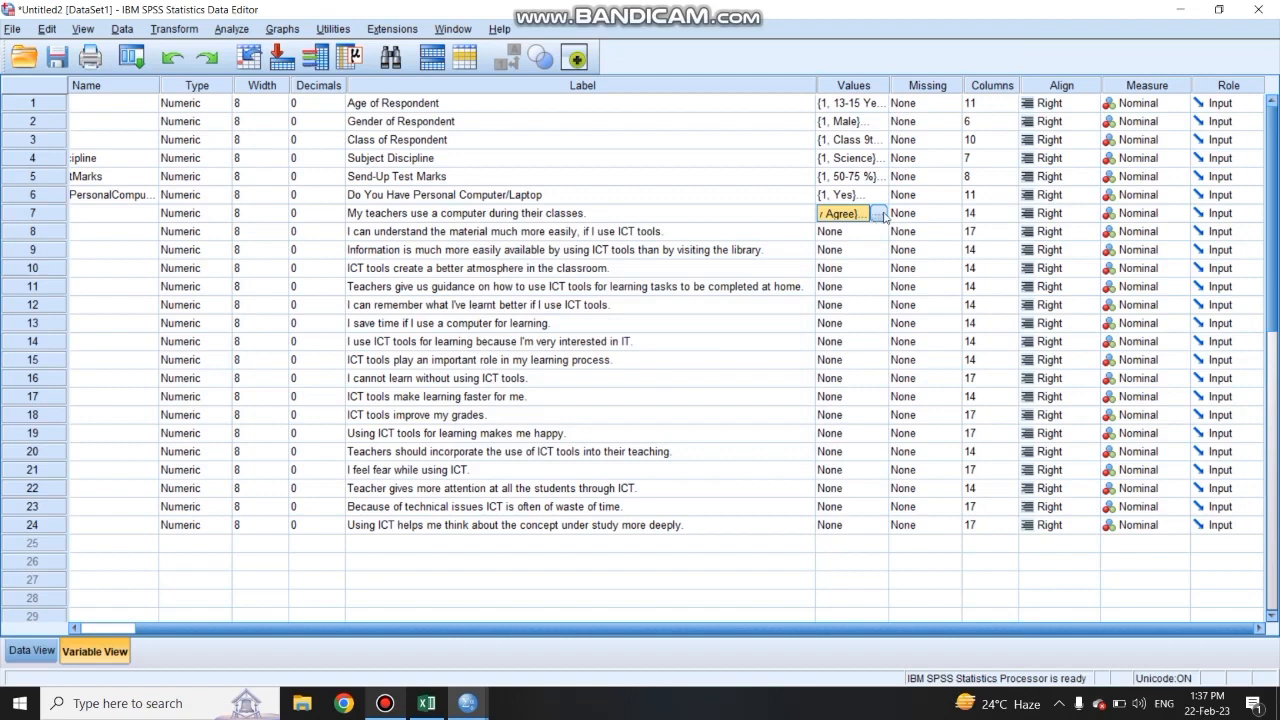
Step: Copy the value labels of "My teachers use a computer during their classes." to all variables in rows 8 to 24
click(870, 231)
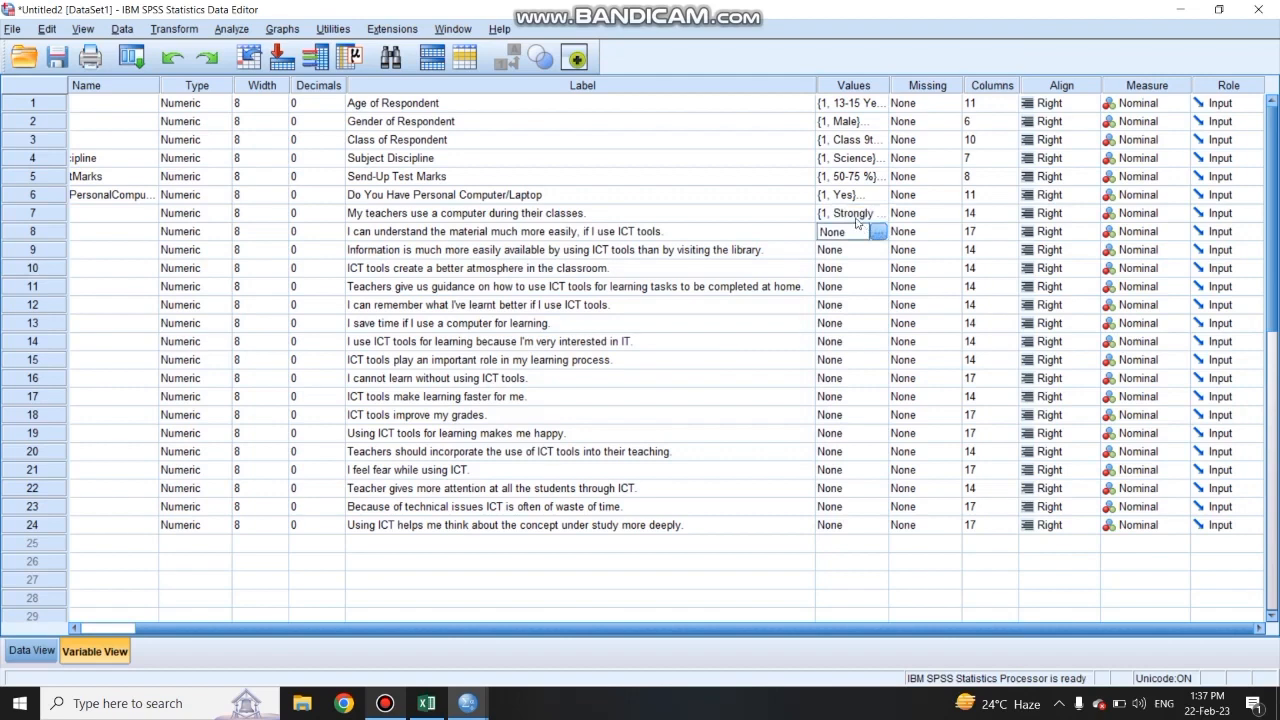
right_click(857, 220)
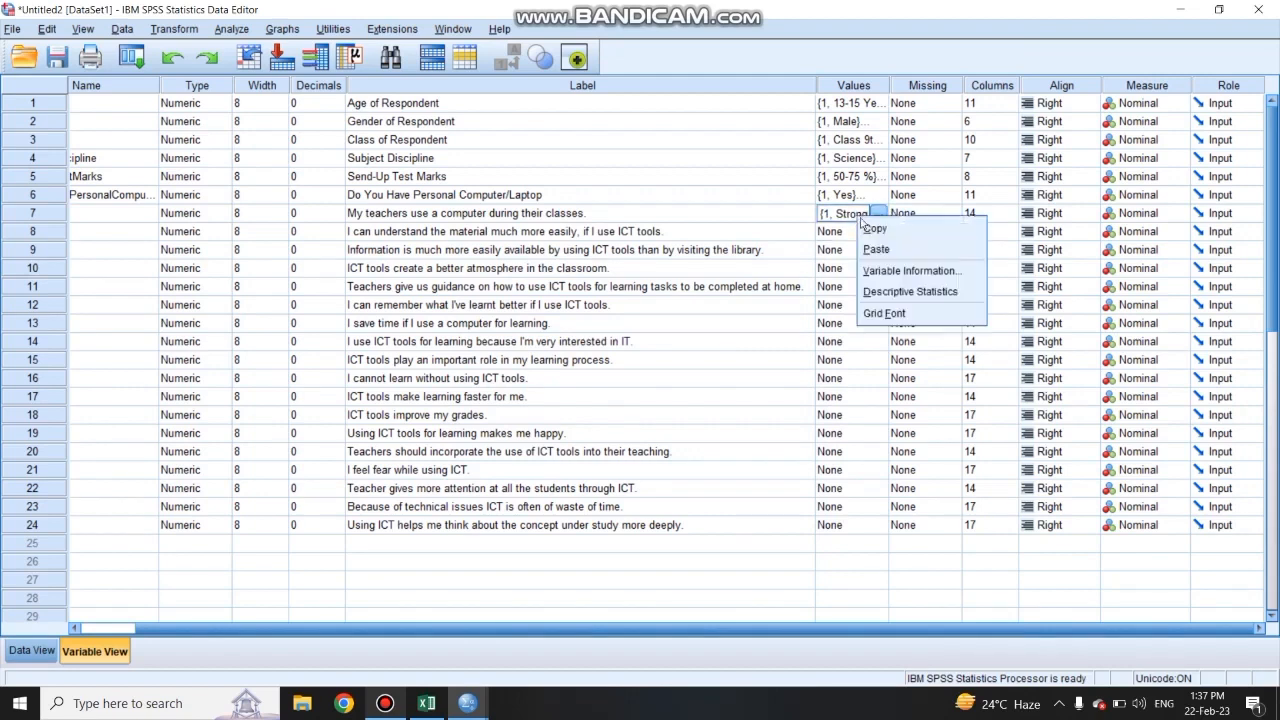
click(866, 227)
drag(857, 233, 841, 527)
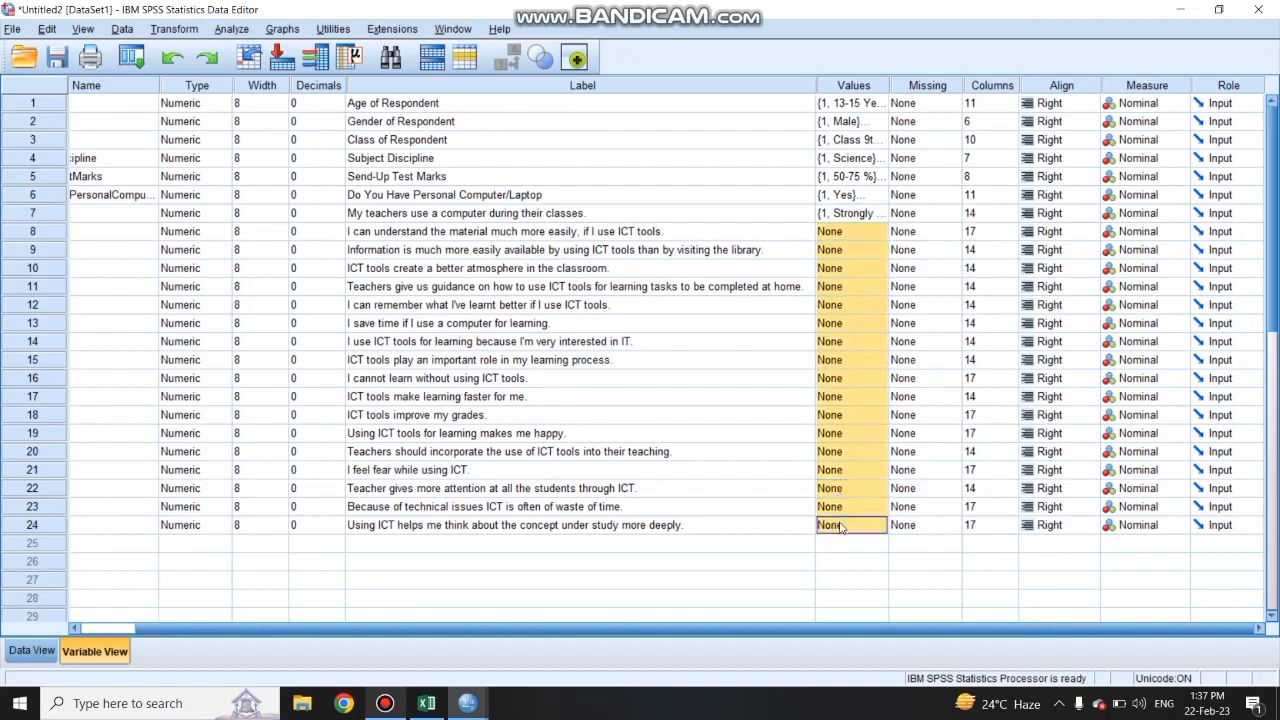
right_click(843, 528)
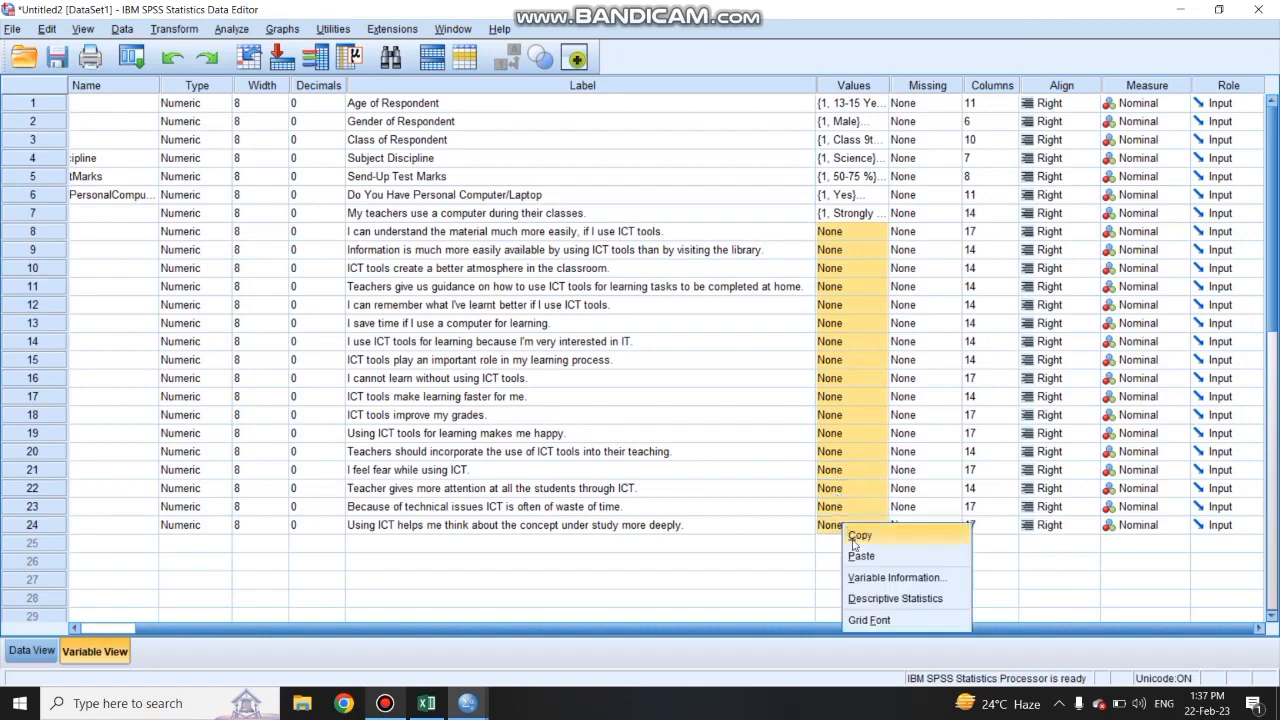
click(855, 555)
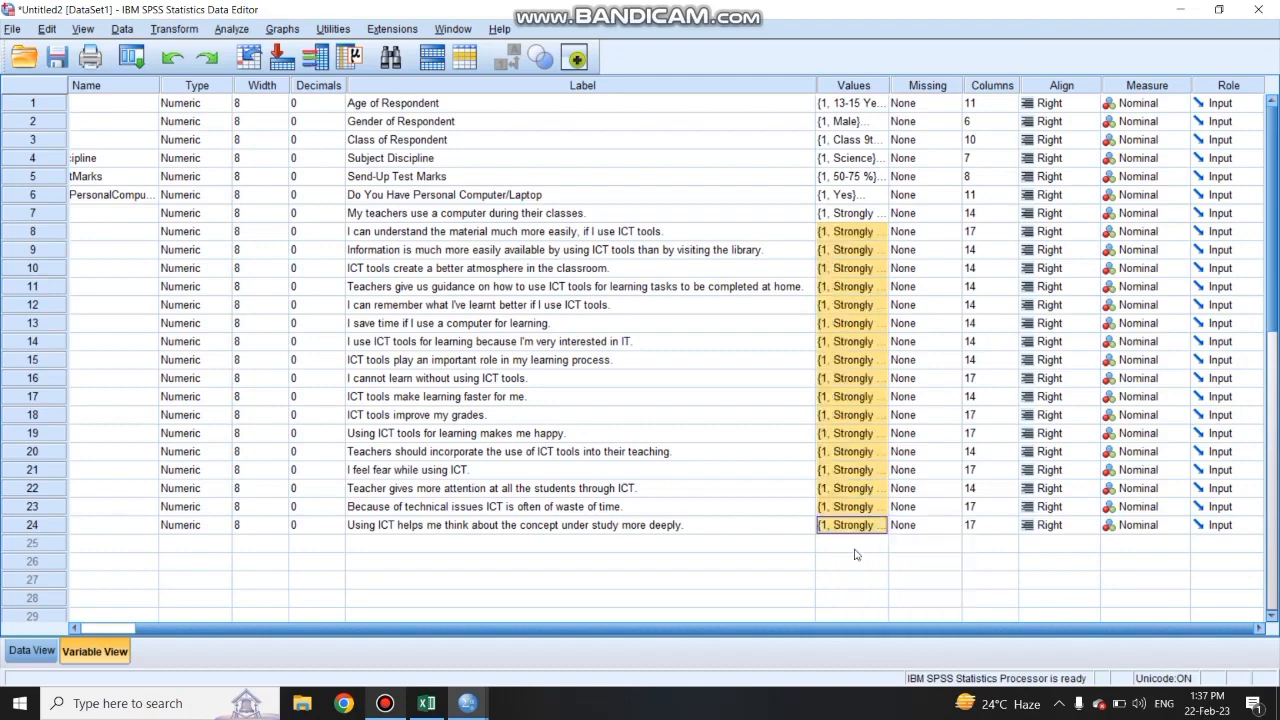
Step: Set the display column width of Age of Respondent to 8 and copy it to the variables in rows 2 to 24
click(981, 104)
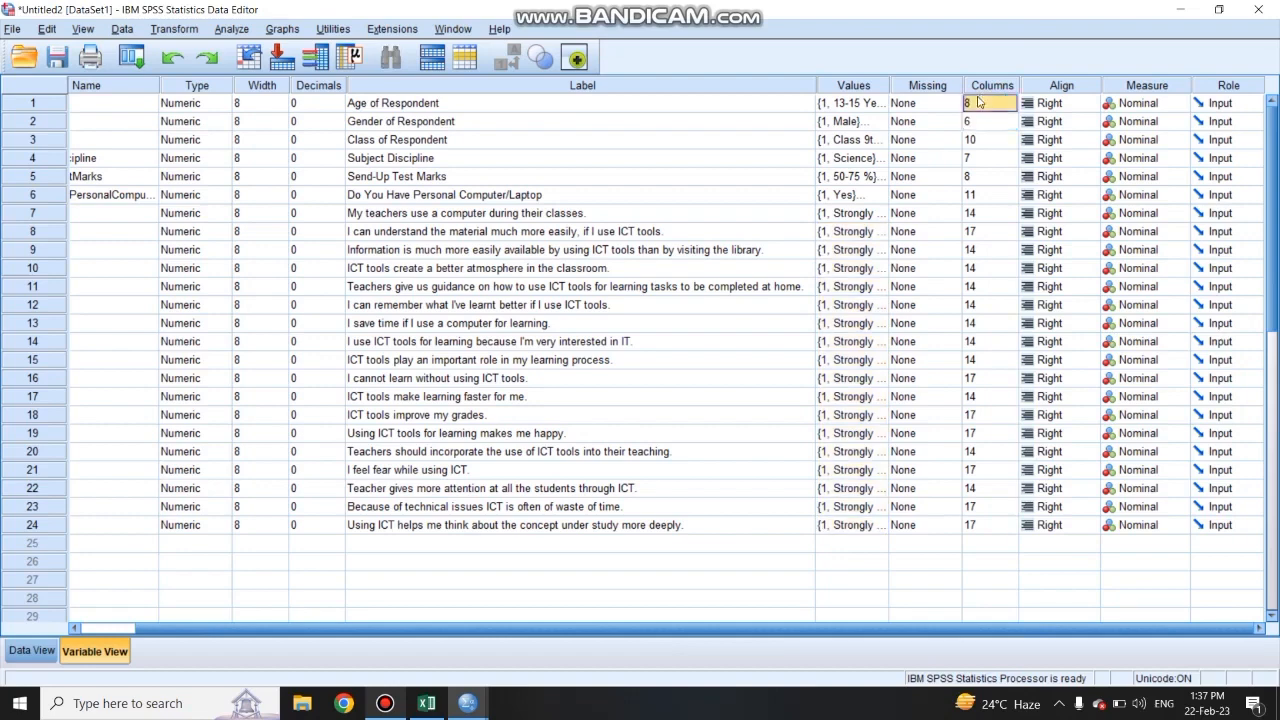
right_click(980, 103)
click(997, 110)
drag(980, 121, 967, 528)
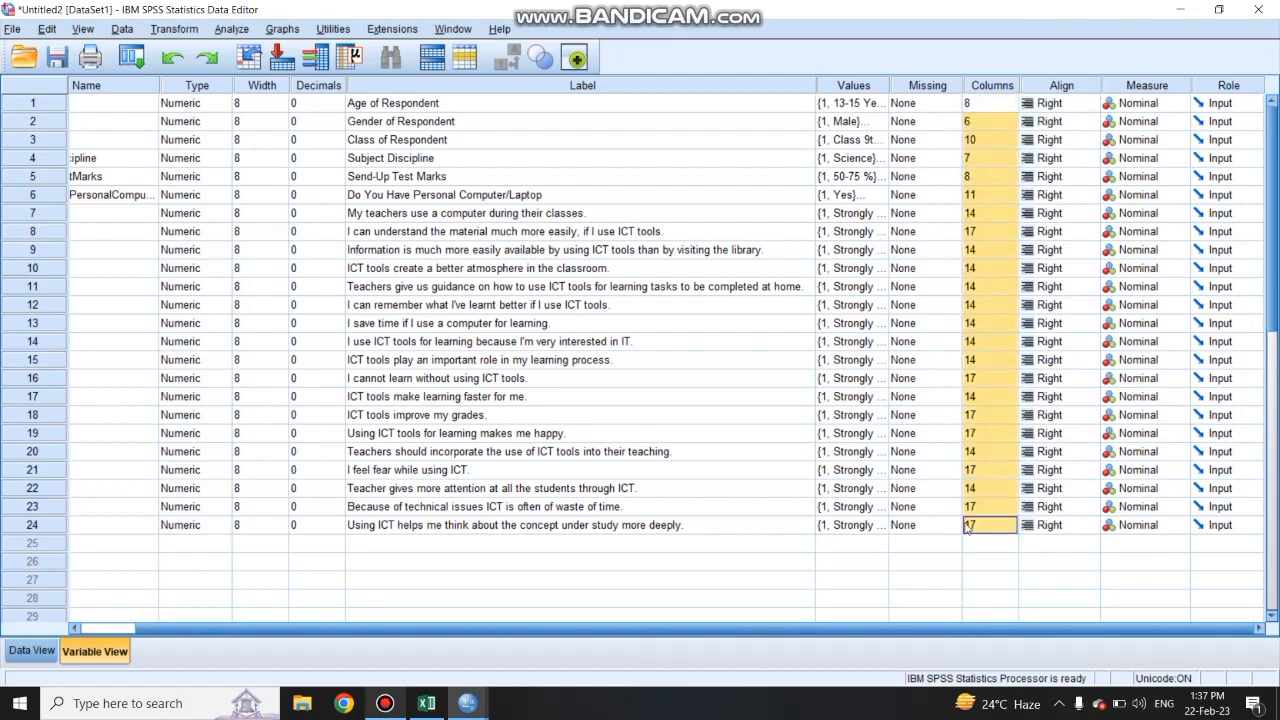
right_click(967, 528)
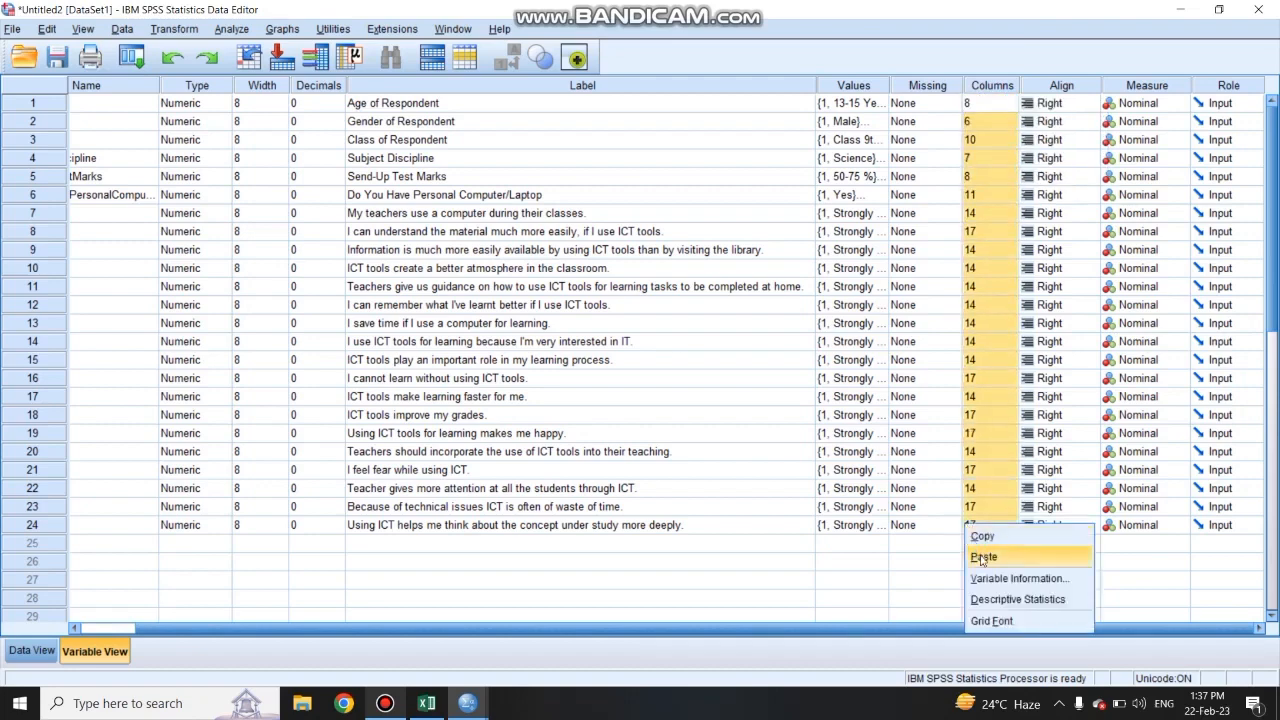
click(981, 560)
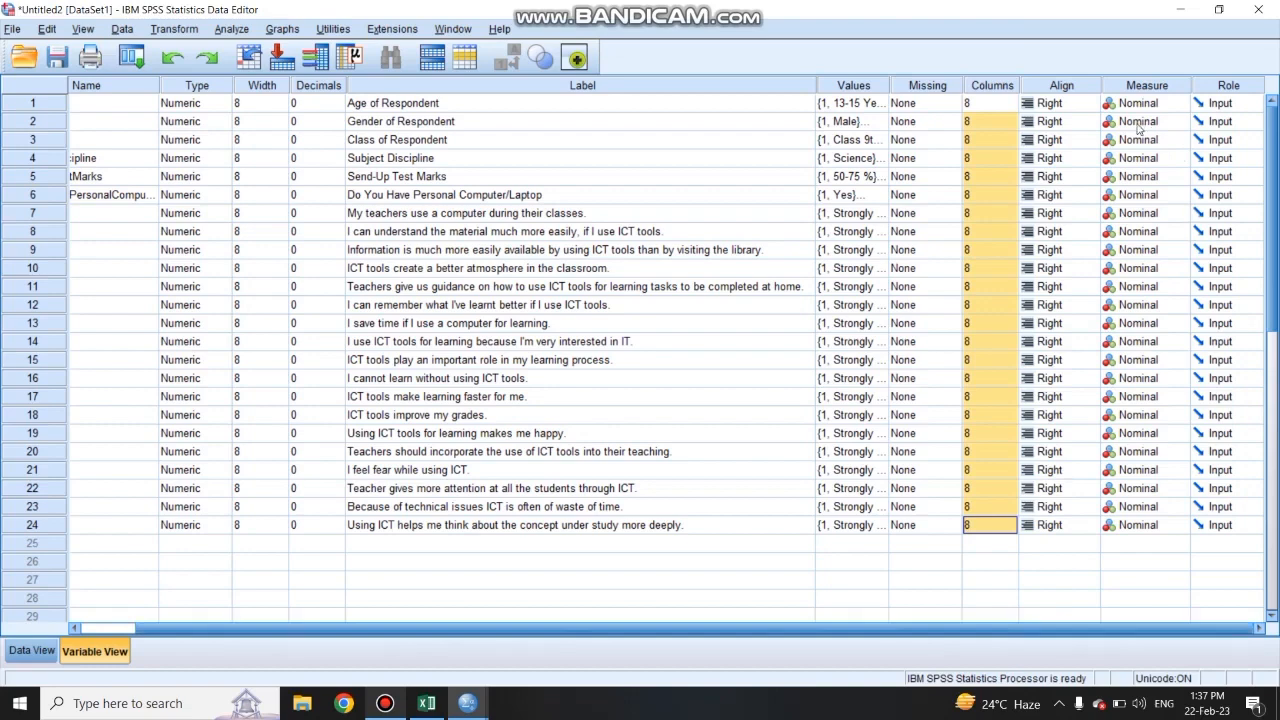
mouse_move(385, 703)
click(392, 584)
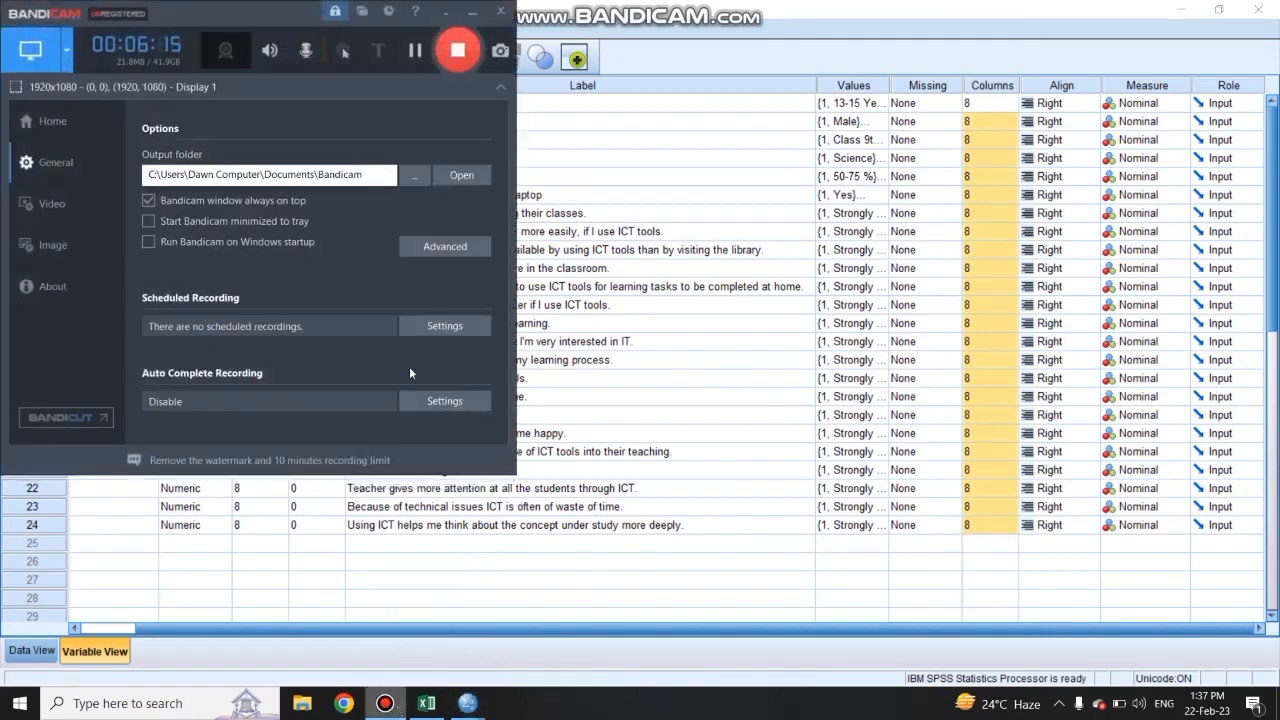
click(475, 12)
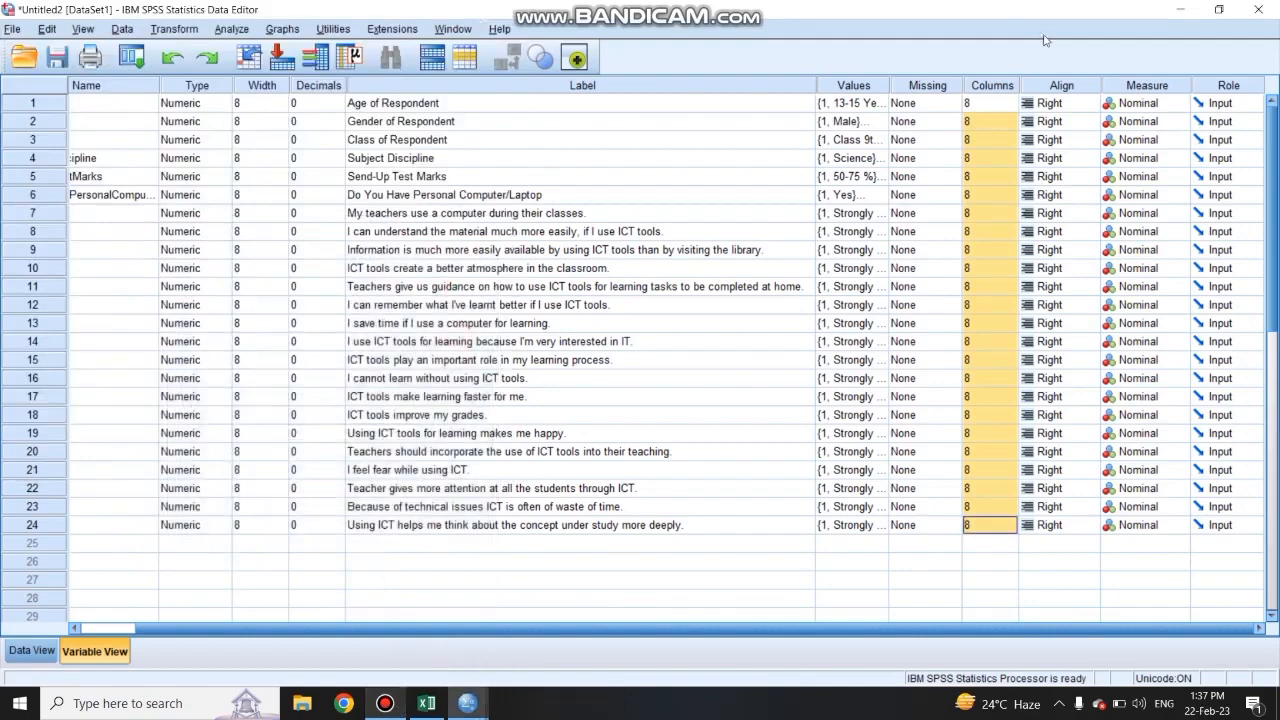
Step: Set the measurement level to Ordinal for Class of Respondent and to Scale for the variables in rows 24 and 23
click(1119, 143)
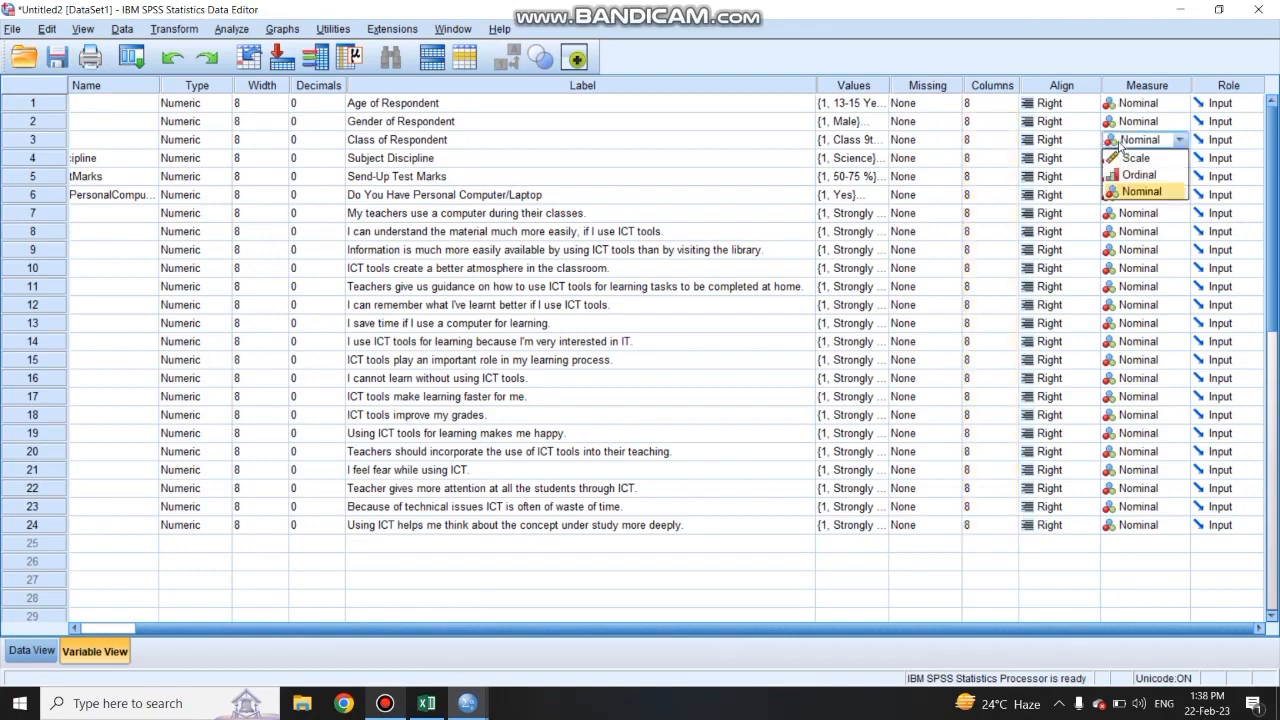
click(1125, 177)
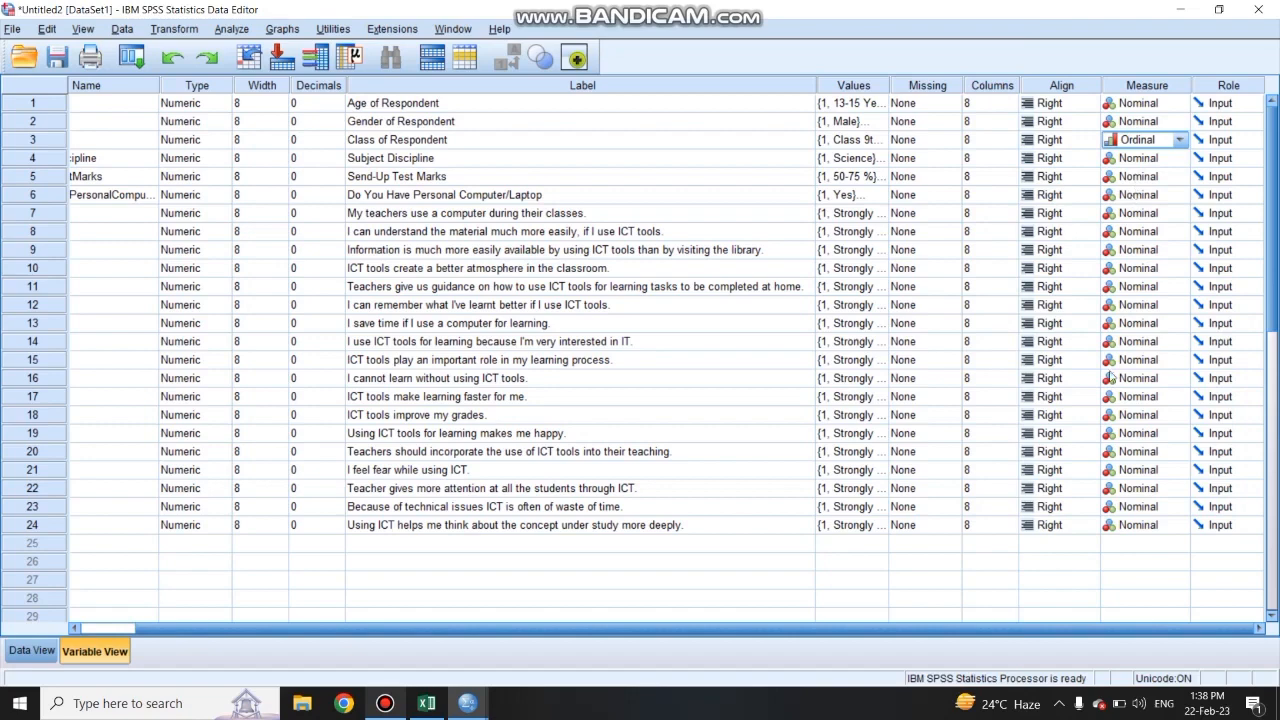
click(1127, 531)
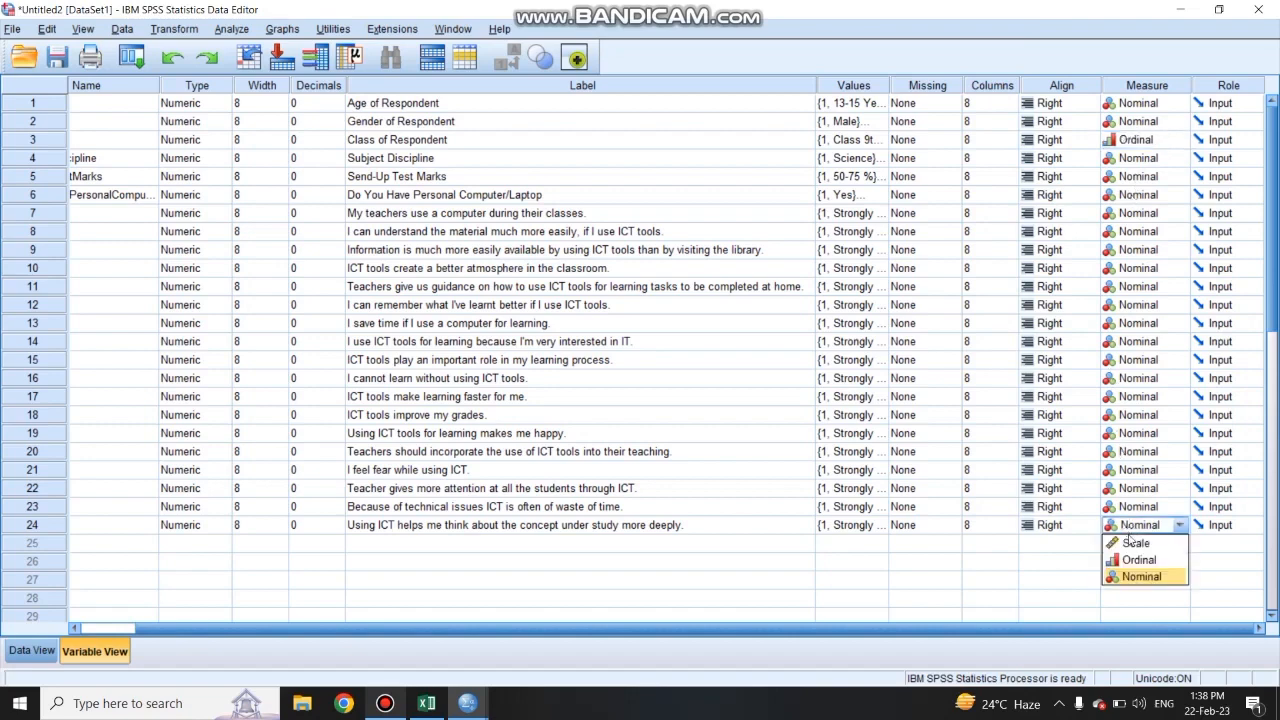
click(1132, 536)
click(1136, 508)
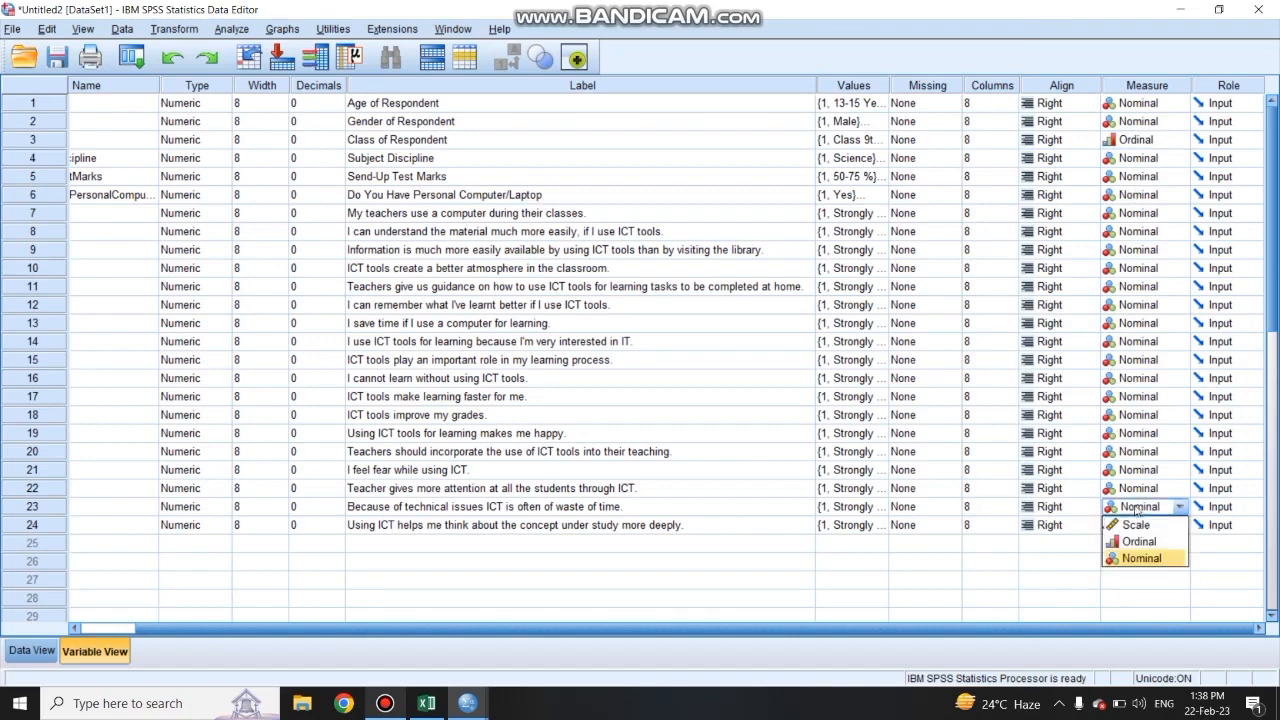
click(1134, 524)
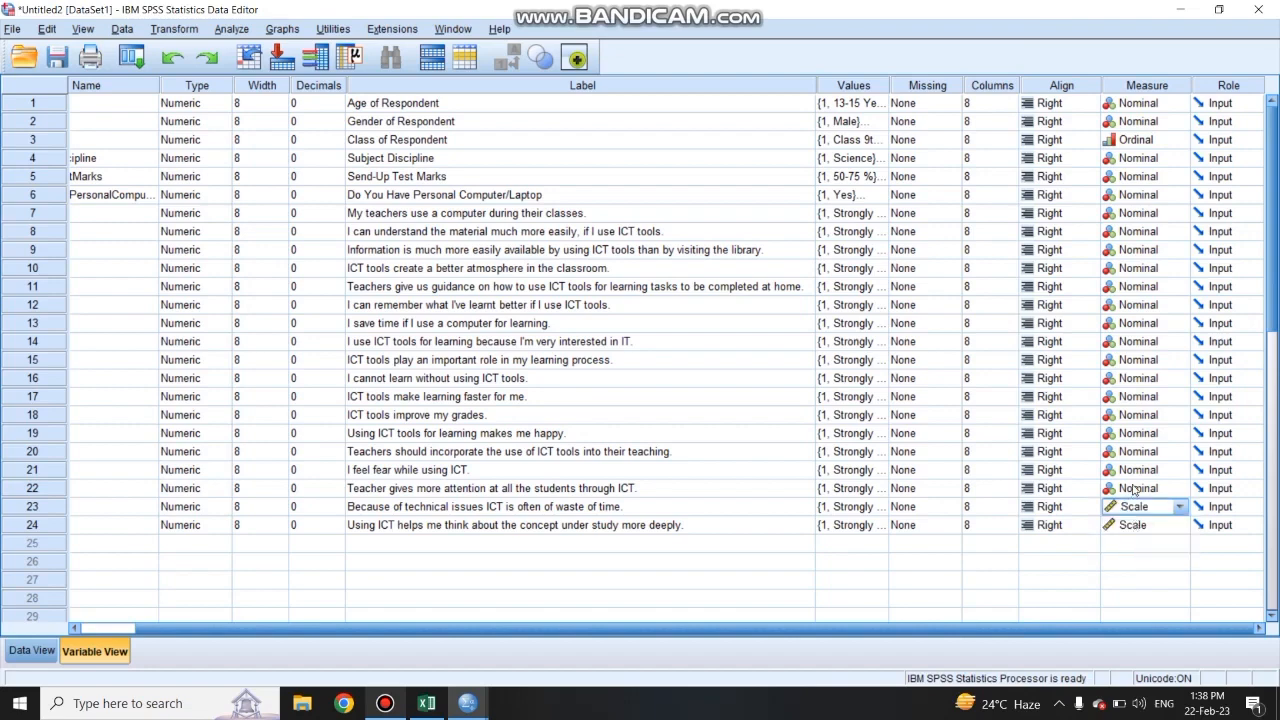
Step: Set the measurement level of the variables in rows 22, 21 and 20 to Scale
click(1135, 489)
click(1133, 507)
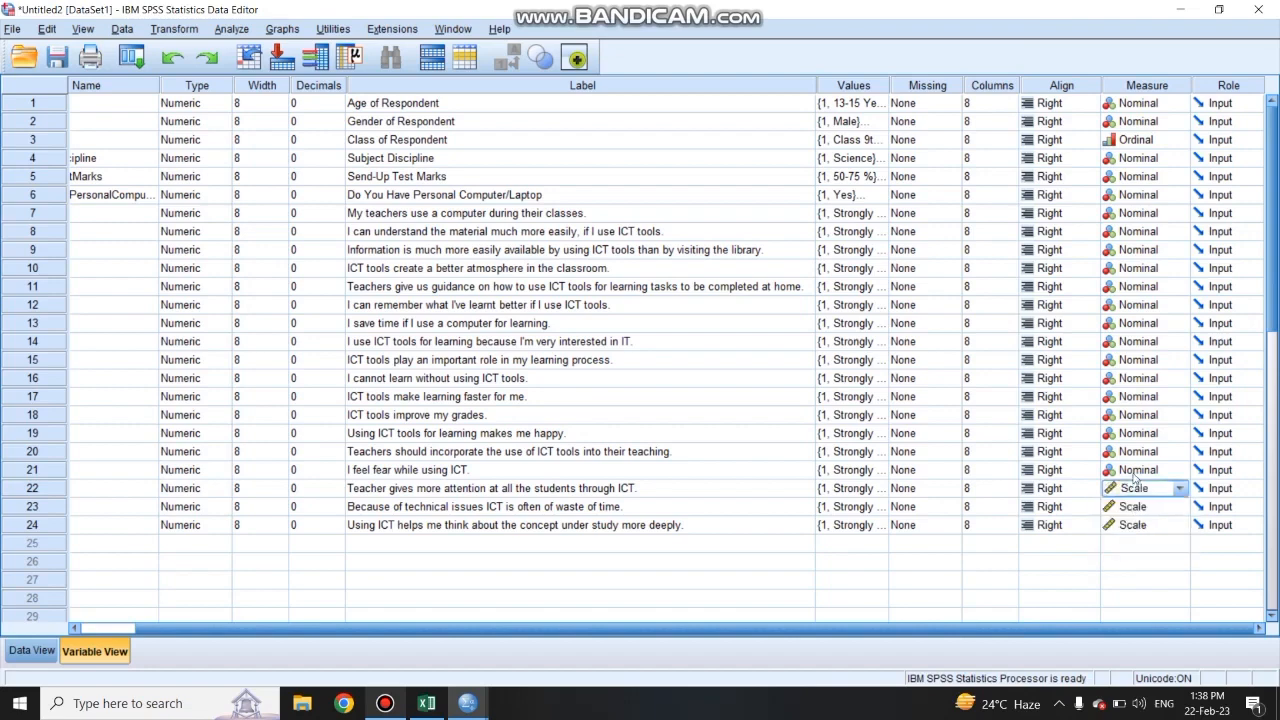
click(1135, 474)
click(1135, 488)
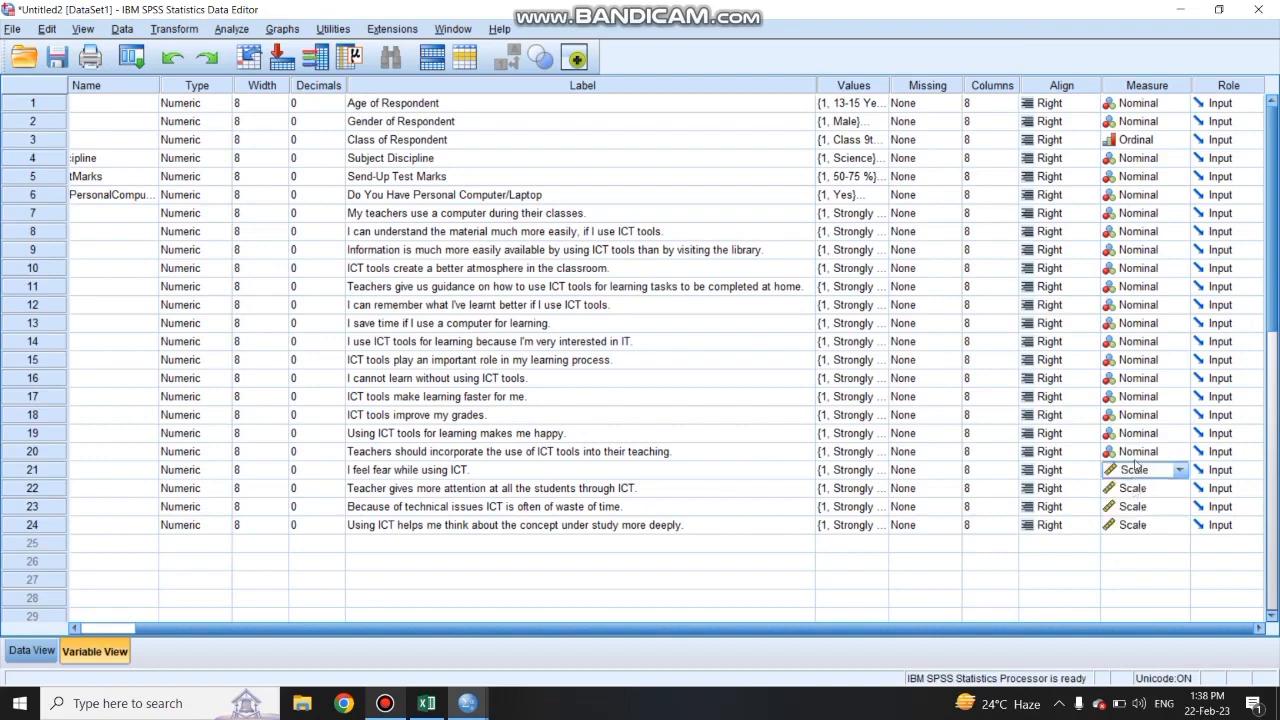
click(1136, 456)
click(1136, 470)
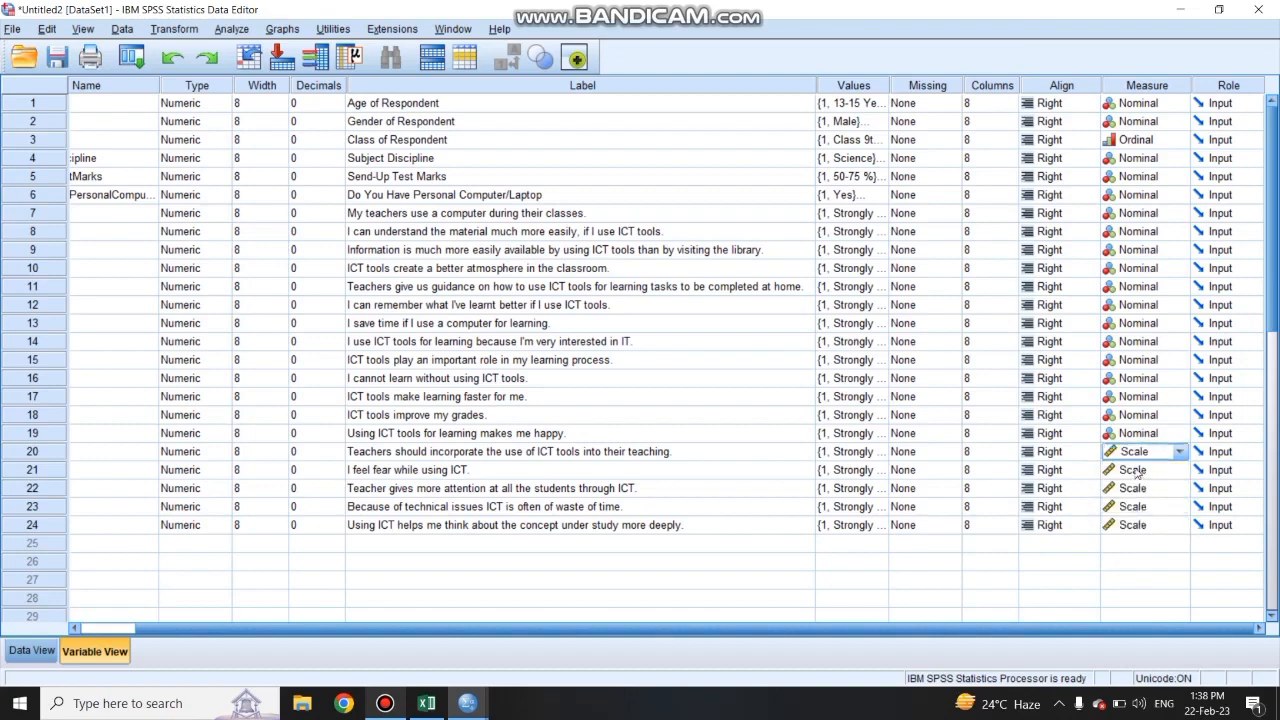
Step: Set the measurement level of the variables in rows 19, 18, 17 and 16 to Scale
click(1137, 436)
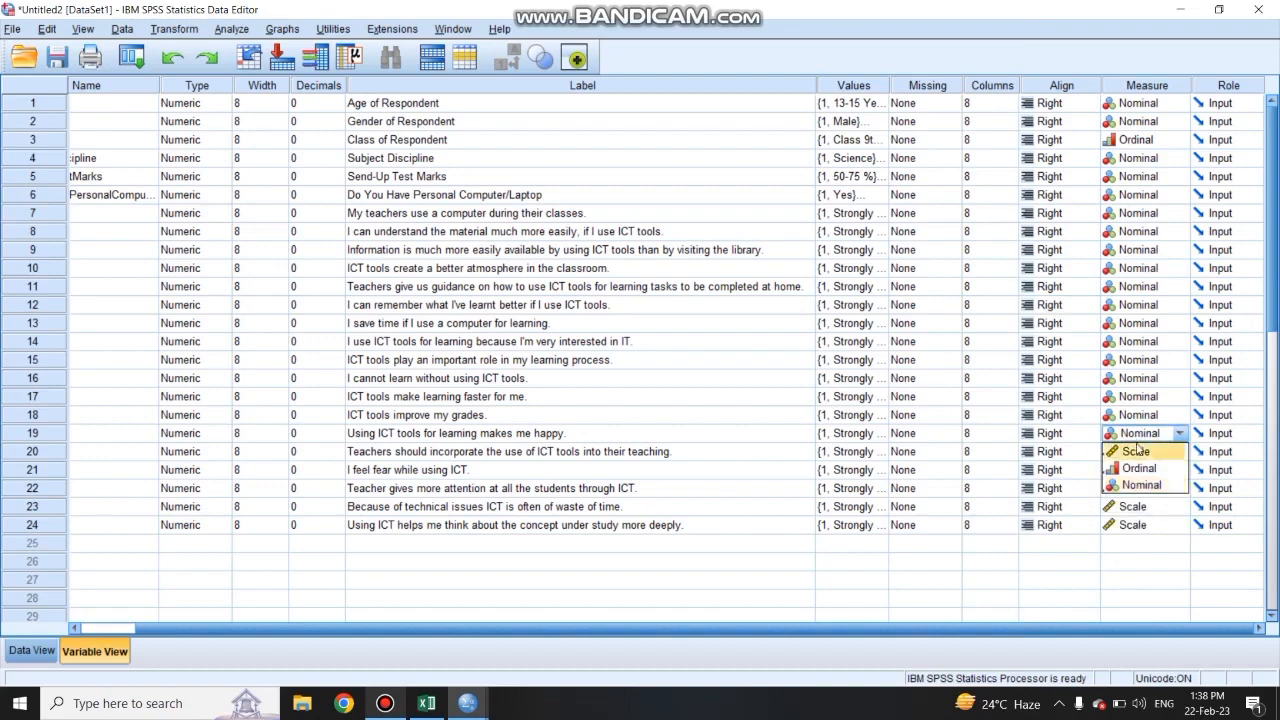
click(1136, 451)
click(1137, 418)
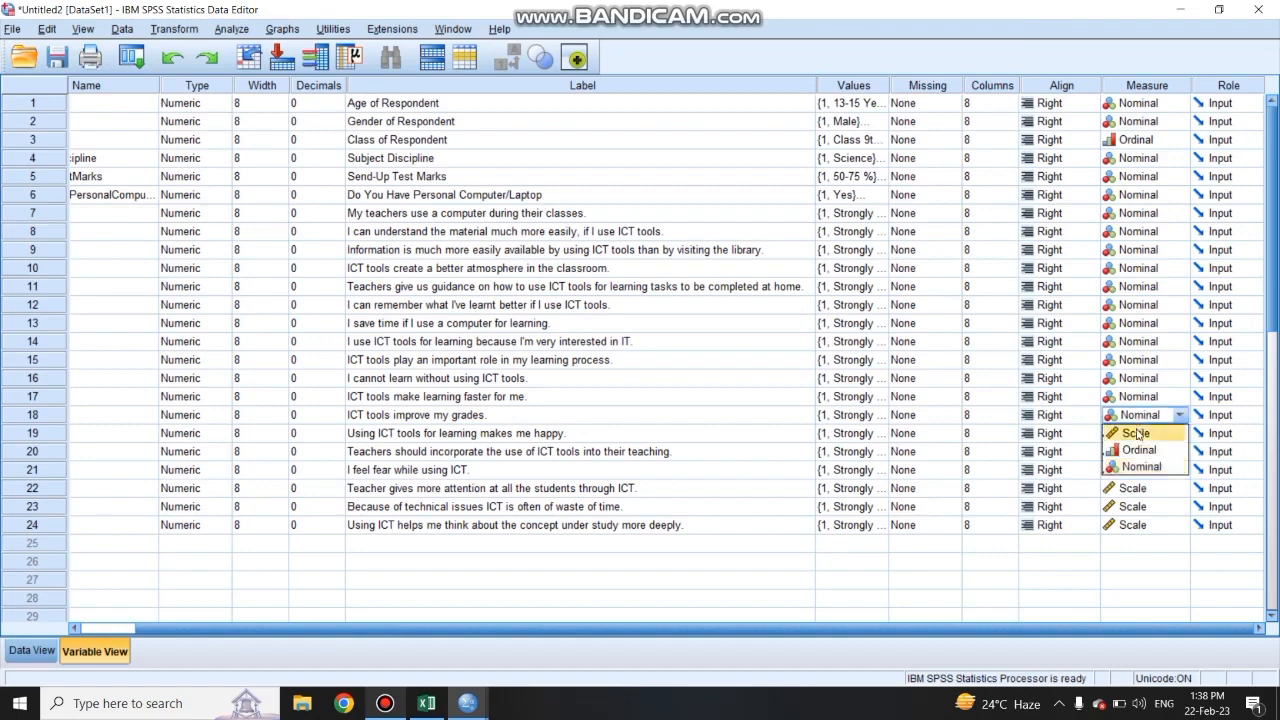
click(1136, 433)
click(1137, 435)
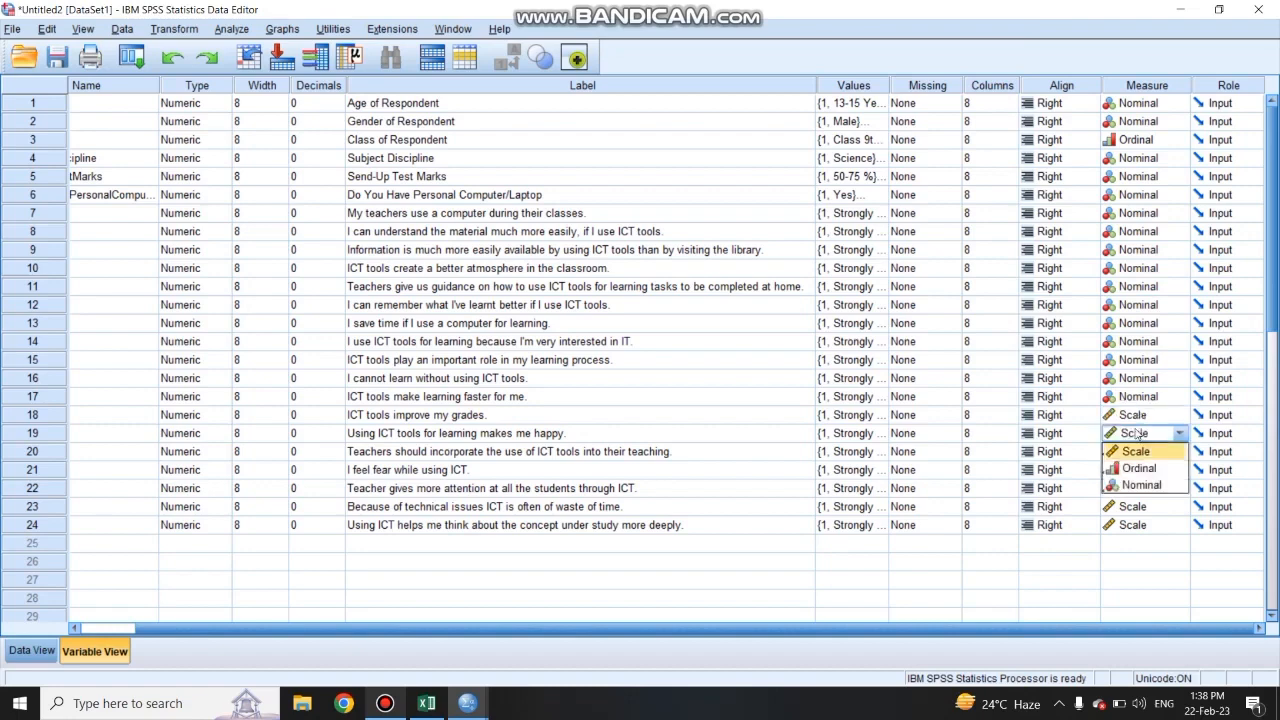
click(1136, 397)
click(1136, 414)
click(1139, 381)
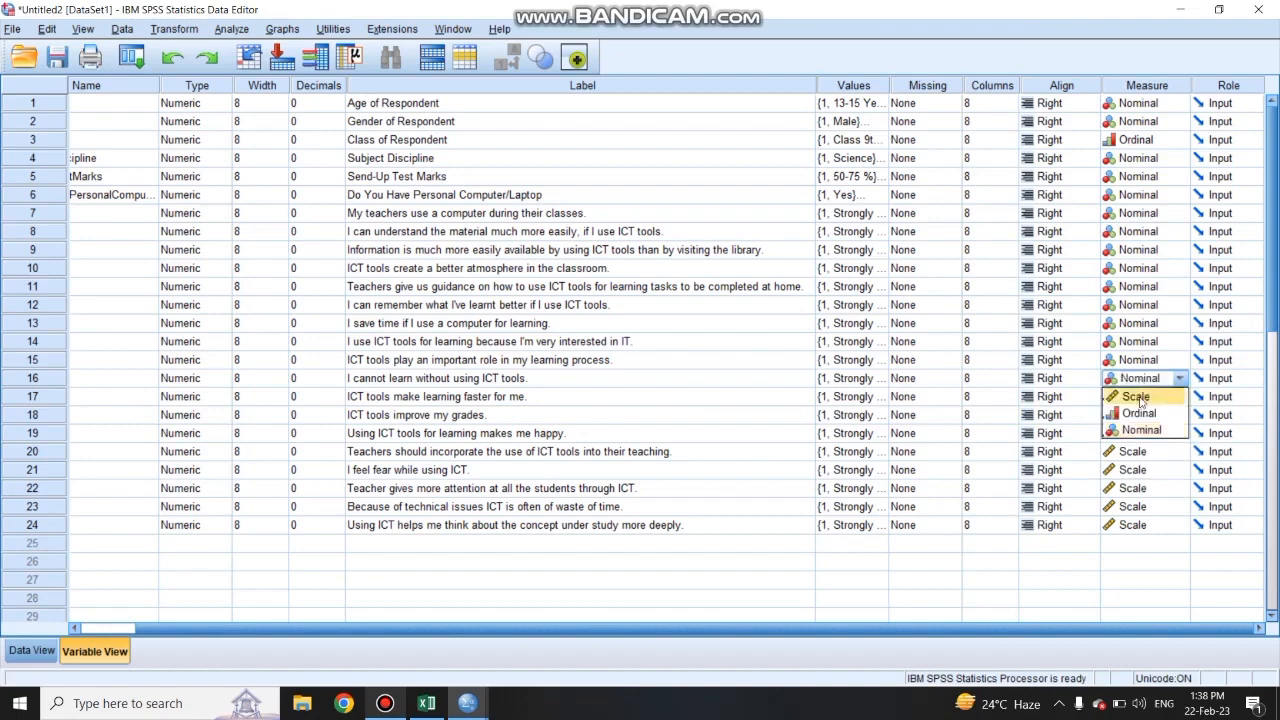
click(1136, 396)
Step: Set the measurement level of the variables in rows 15, 14, 13 and 12 to Scale
click(1146, 362)
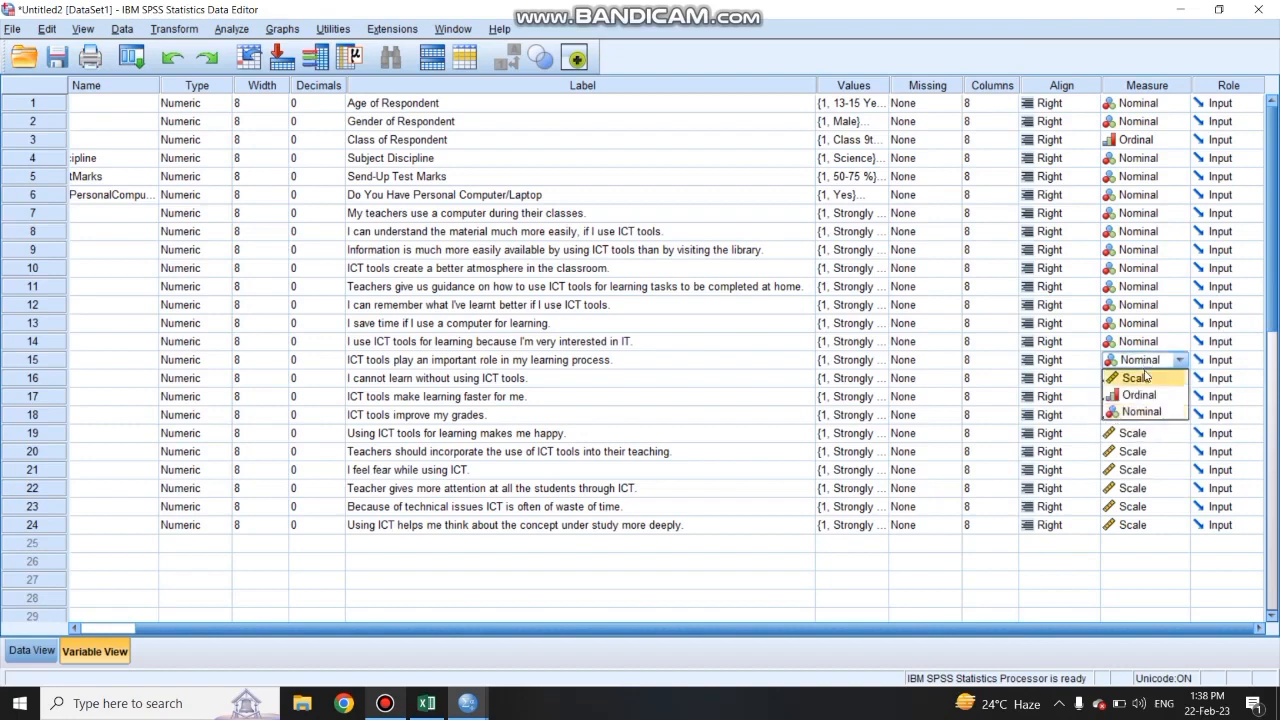
click(1146, 378)
click(1143, 343)
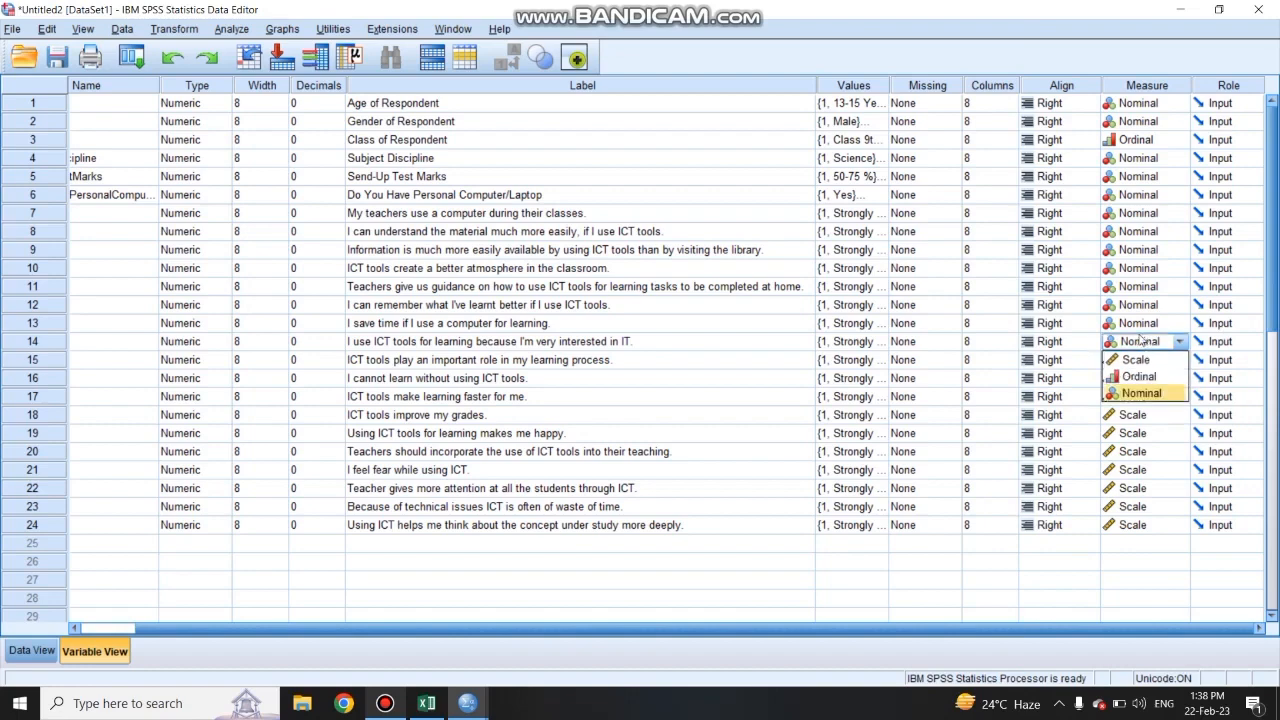
click(1140, 362)
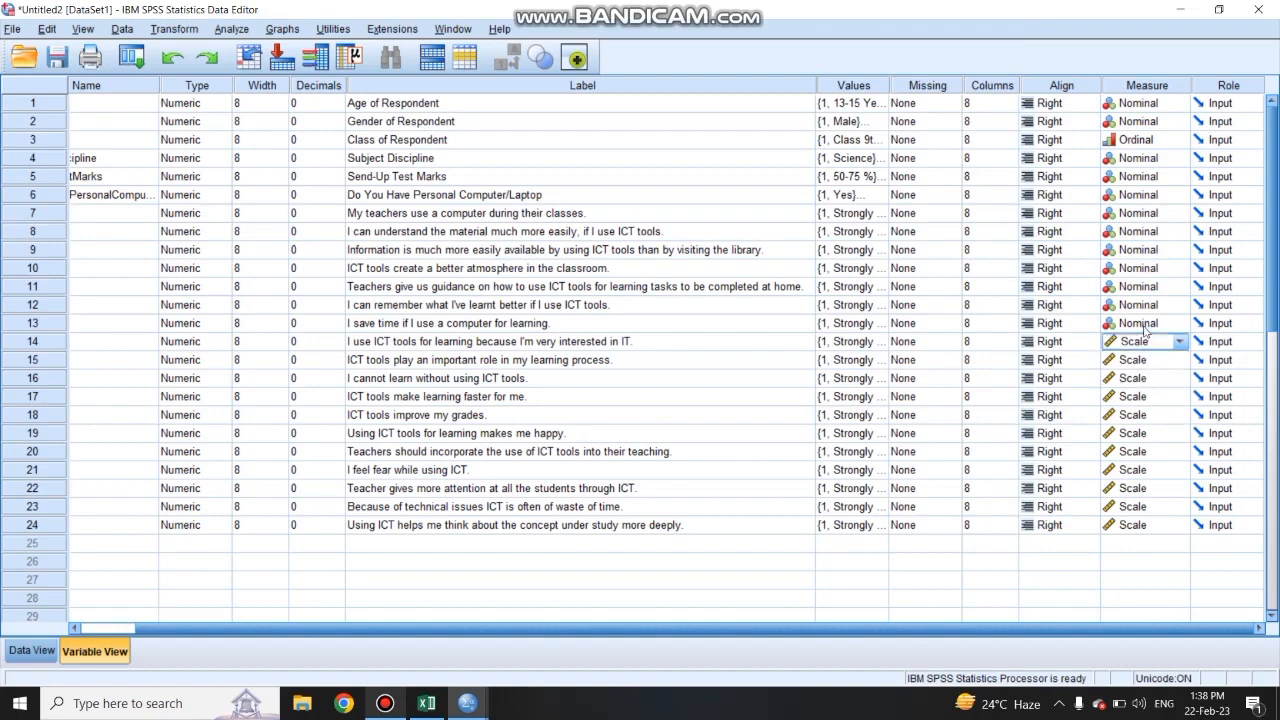
click(1145, 328)
click(1140, 342)
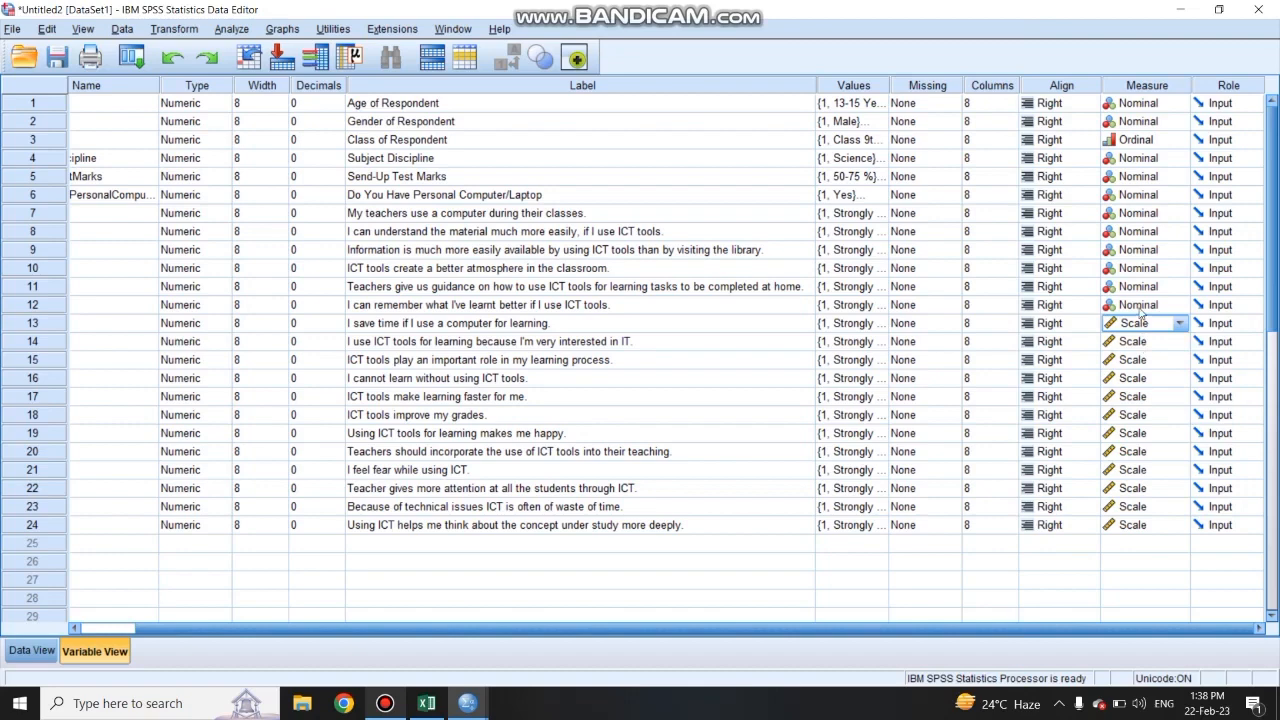
click(1143, 310)
click(1145, 326)
Step: Set the measurement level of the variables in rows 11 and 10 to Scale
click(1143, 290)
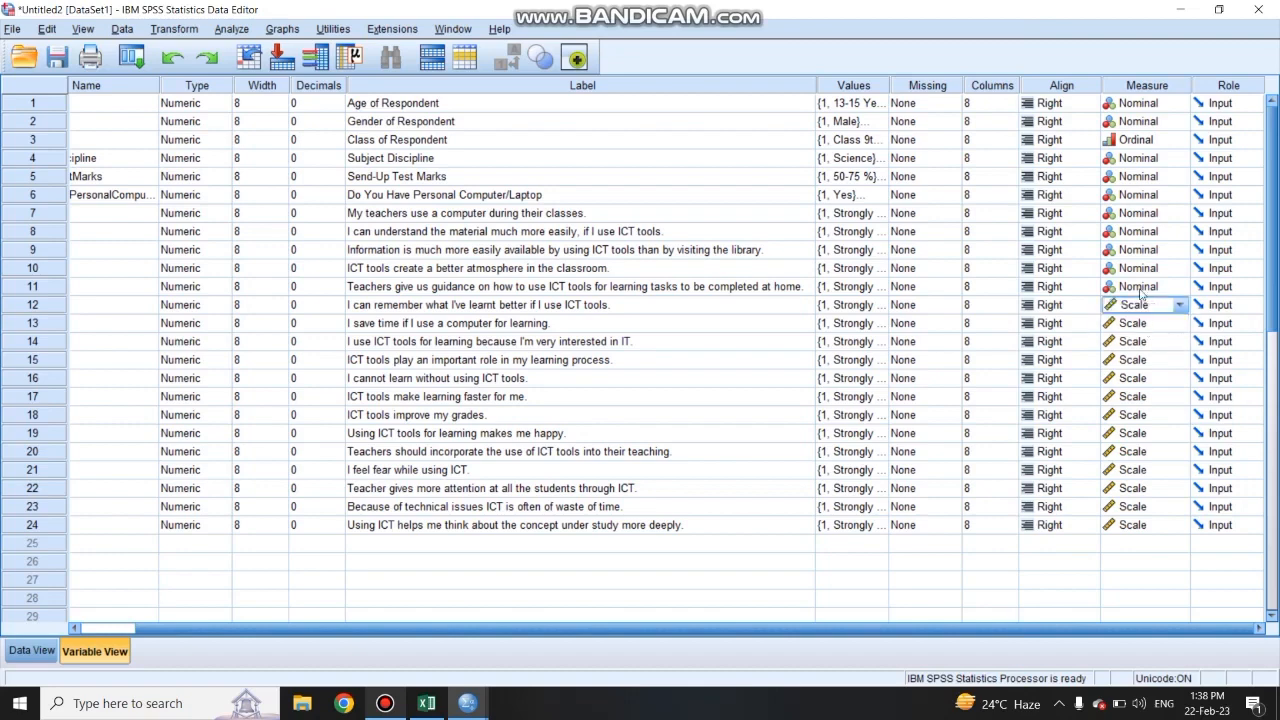
click(1143, 290)
click(1143, 304)
click(1143, 270)
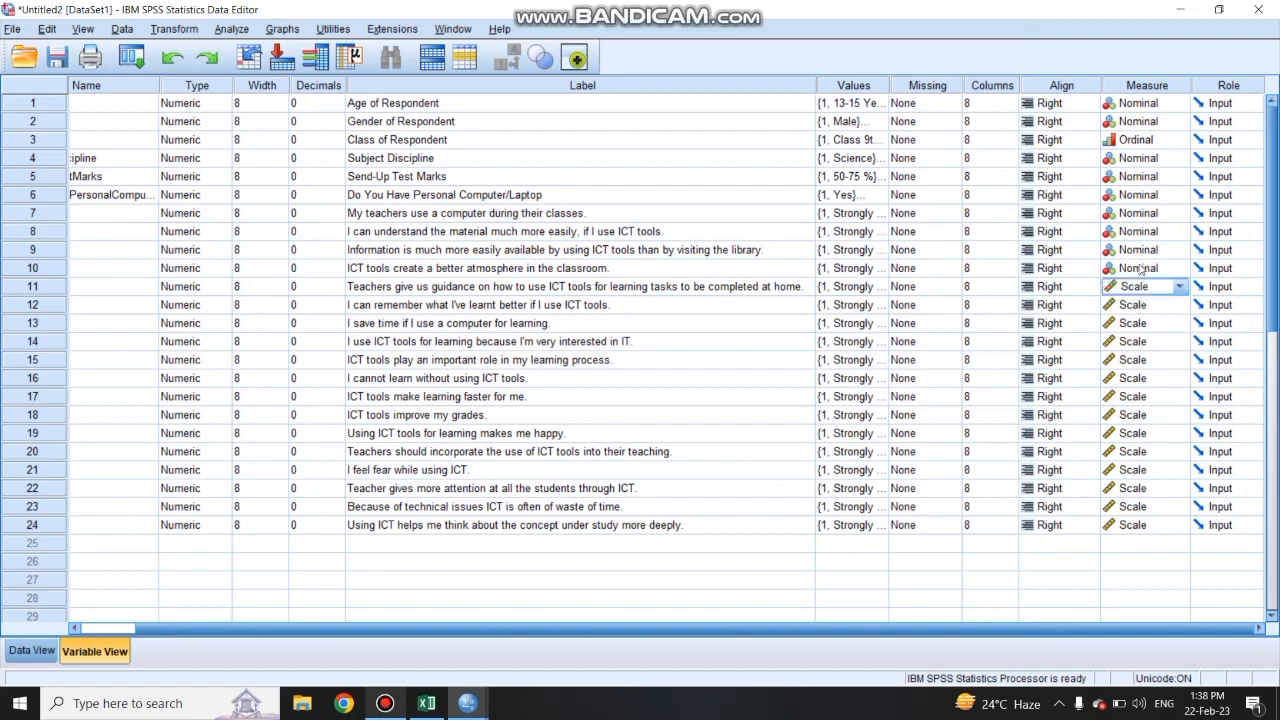
click(1143, 270)
click(1137, 287)
Step: Set the measurement level of the variables in rows 9, 8 and 7 to Scale
click(1143, 251)
click(1143, 251)
click(1143, 268)
click(1143, 233)
click(1143, 233)
click(1143, 250)
click(1143, 215)
click(1143, 215)
click(1136, 231)
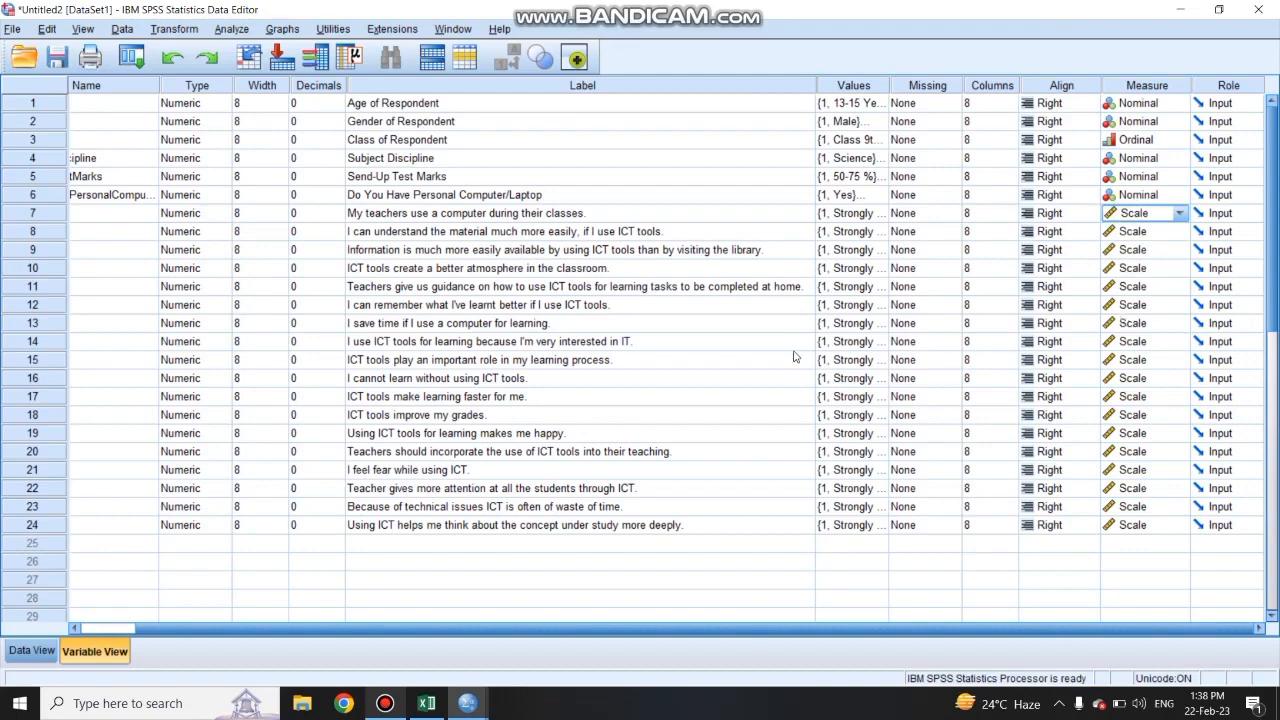
Step: Display the data values of the cases and widen the SubjectDiscipline column
drag(855, 628, 700, 626)
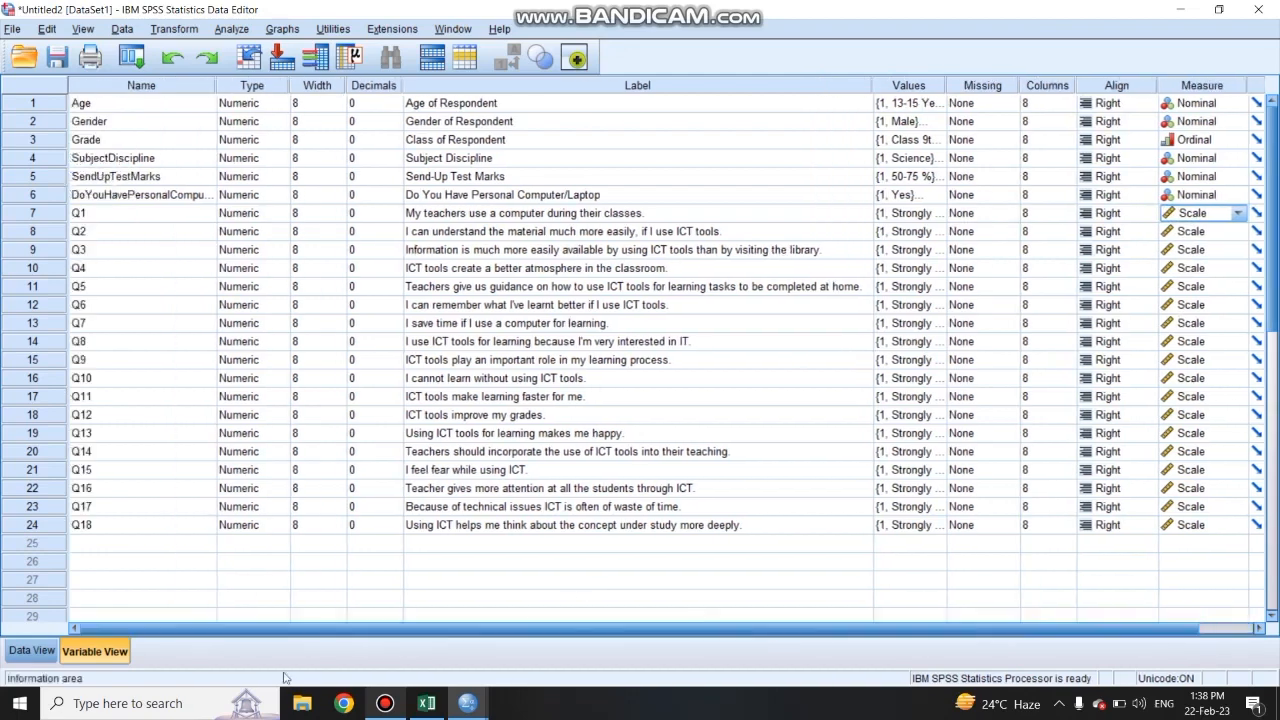
drag(426, 636, 565, 636)
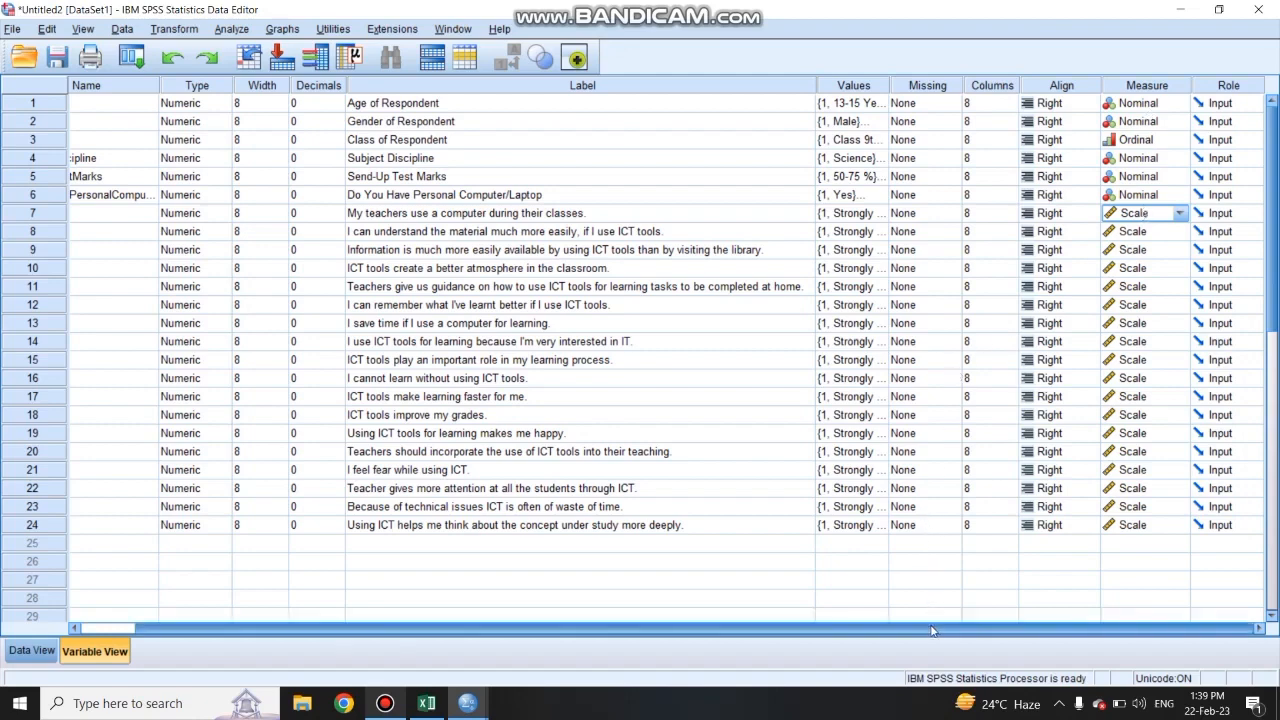
drag(931, 629, 870, 629)
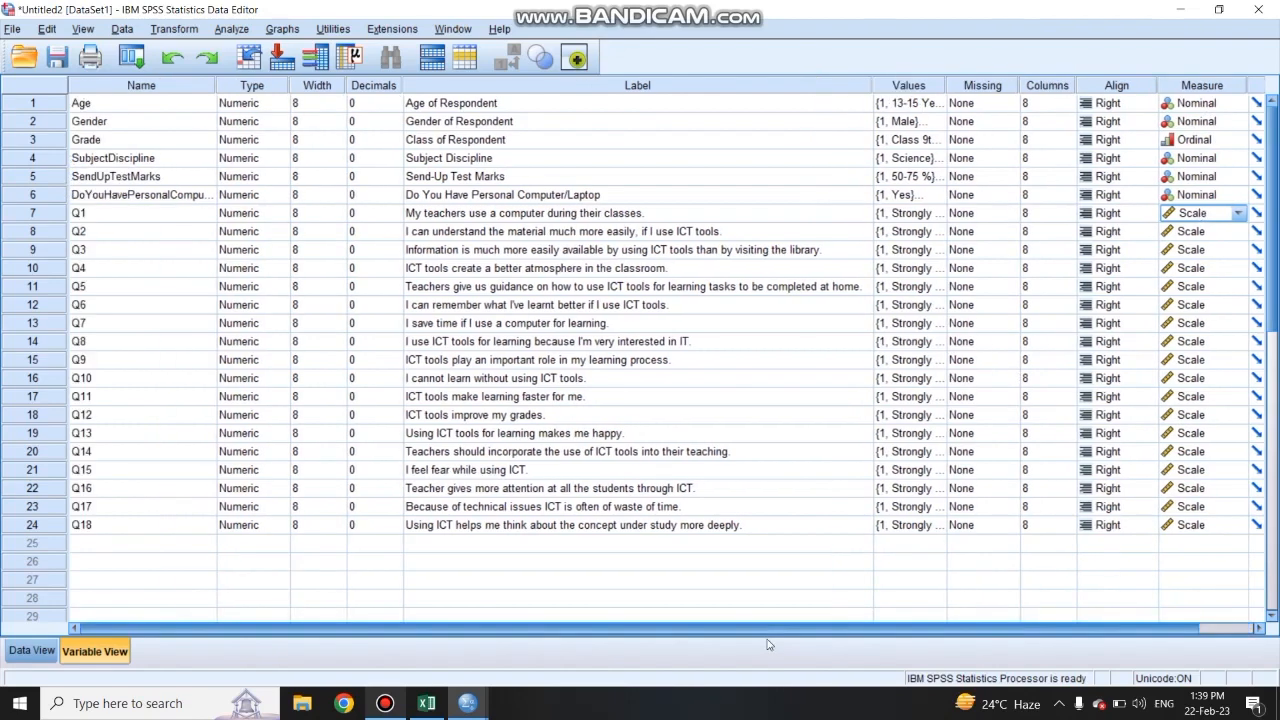
click(31, 651)
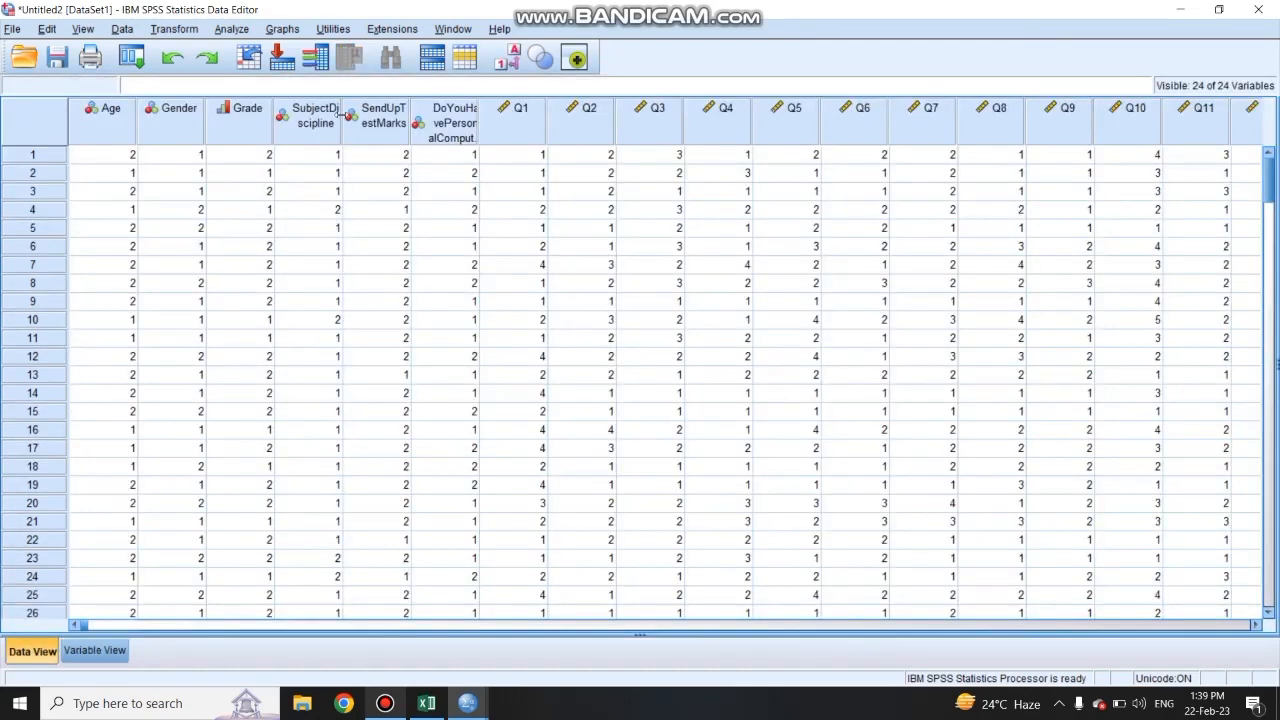
drag(341, 115, 372, 115)
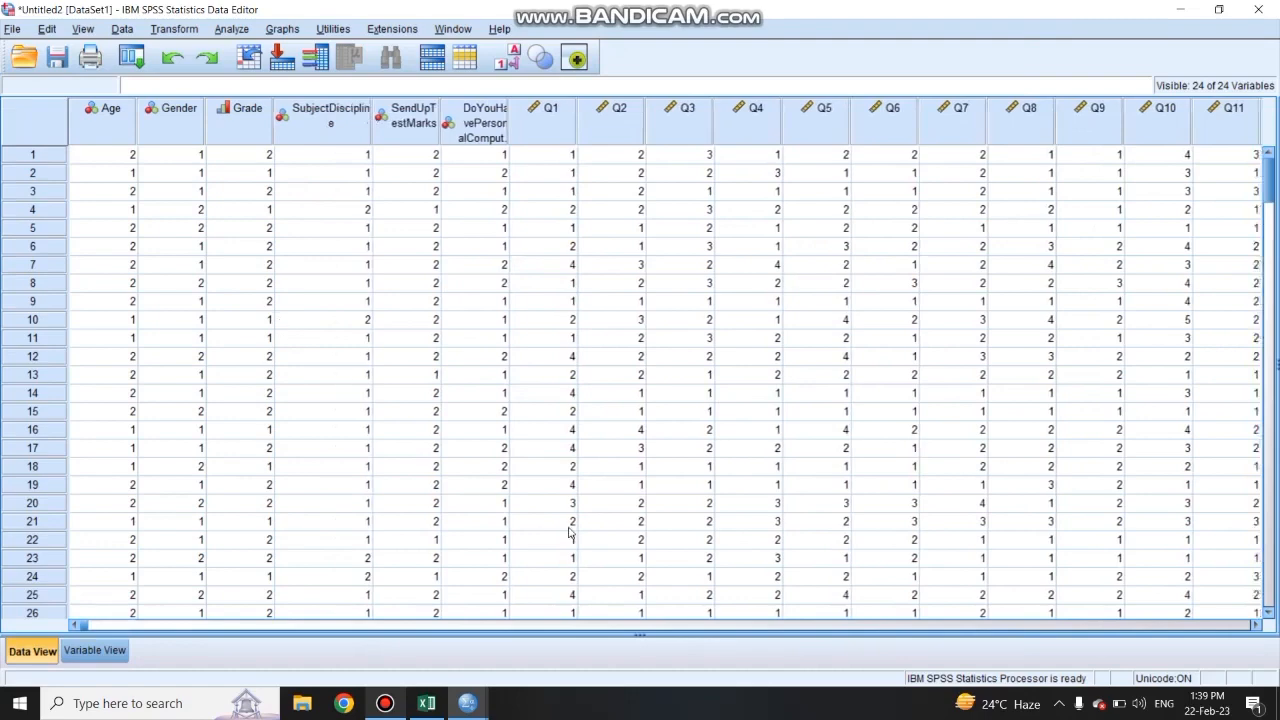
Step: Save the dataset to the Desktop as an SPSS Statistics (*.sav) file, using the student ID as the file name
drag(870, 625, 93, 632)
scroll(545, 397, down, 7)
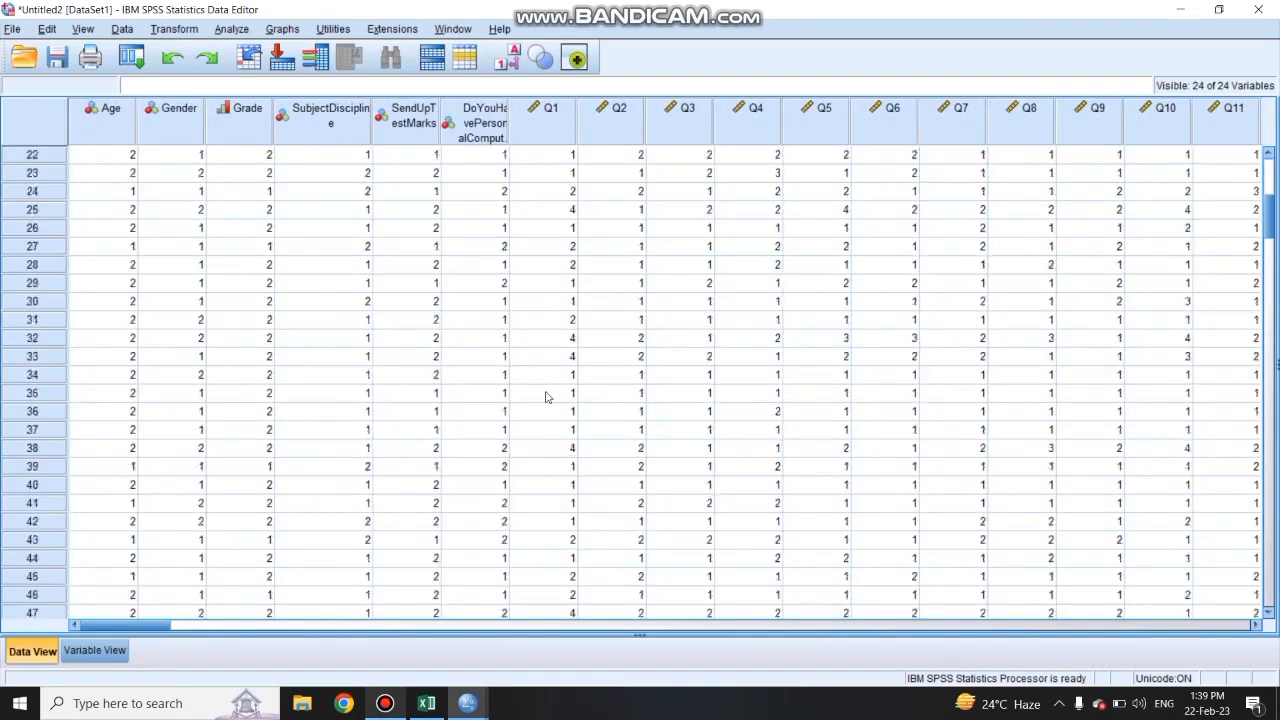
click(12, 30)
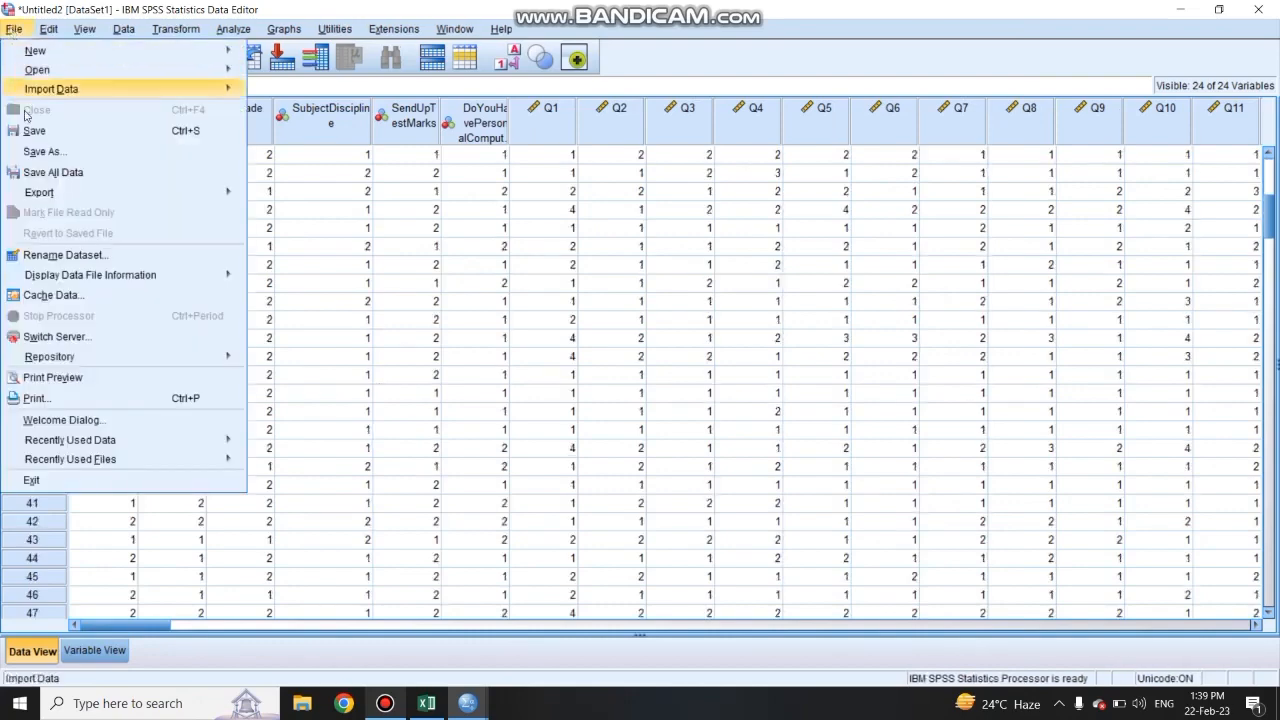
click(38, 151)
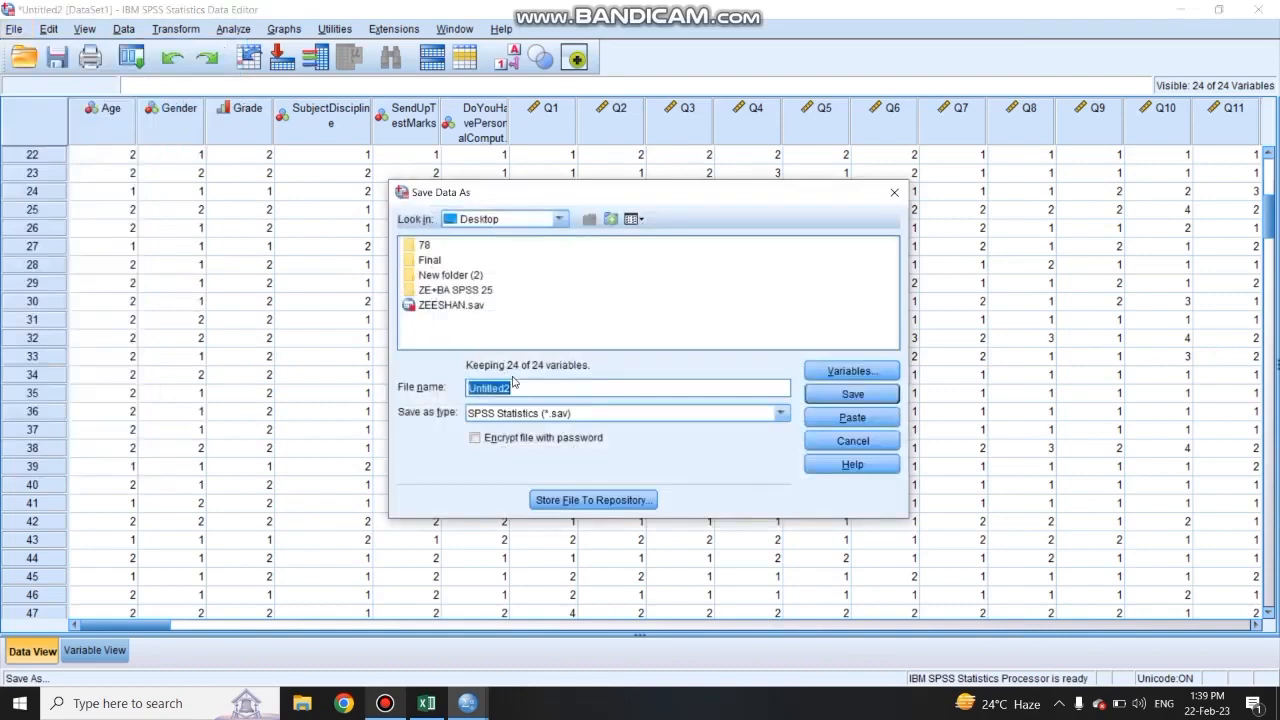
text(BC)
text(210407710)
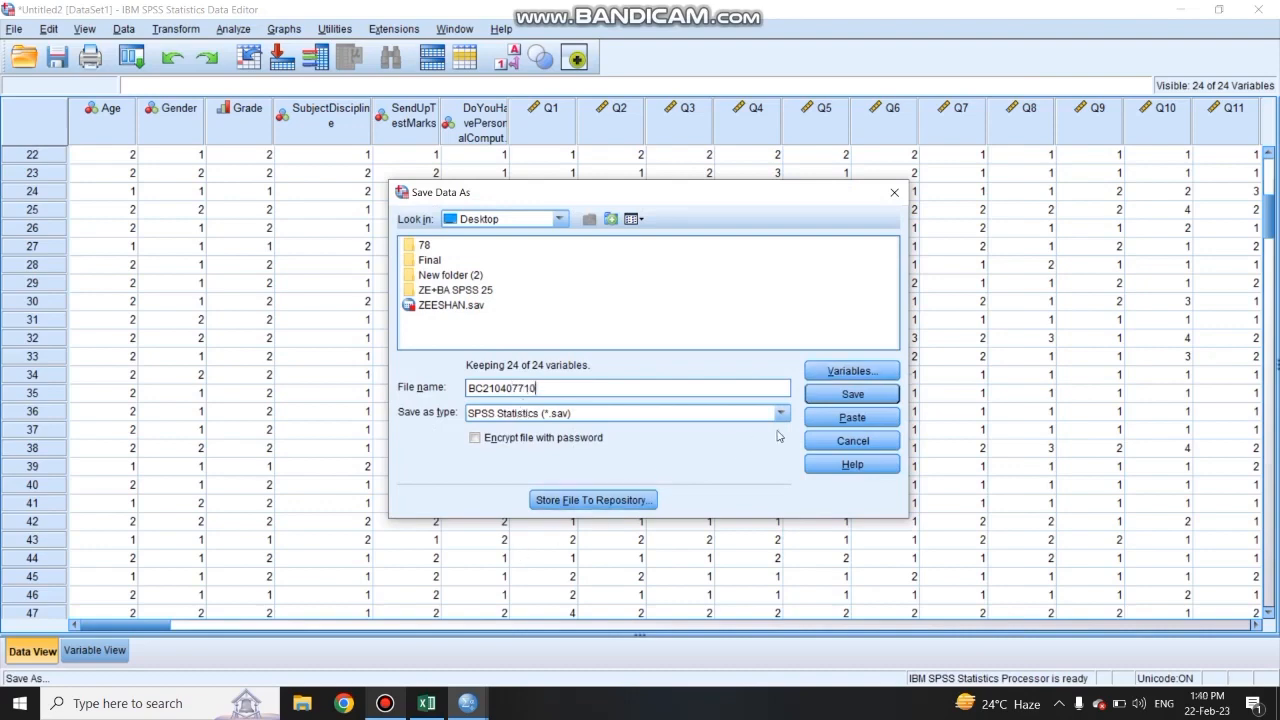
click(830, 394)
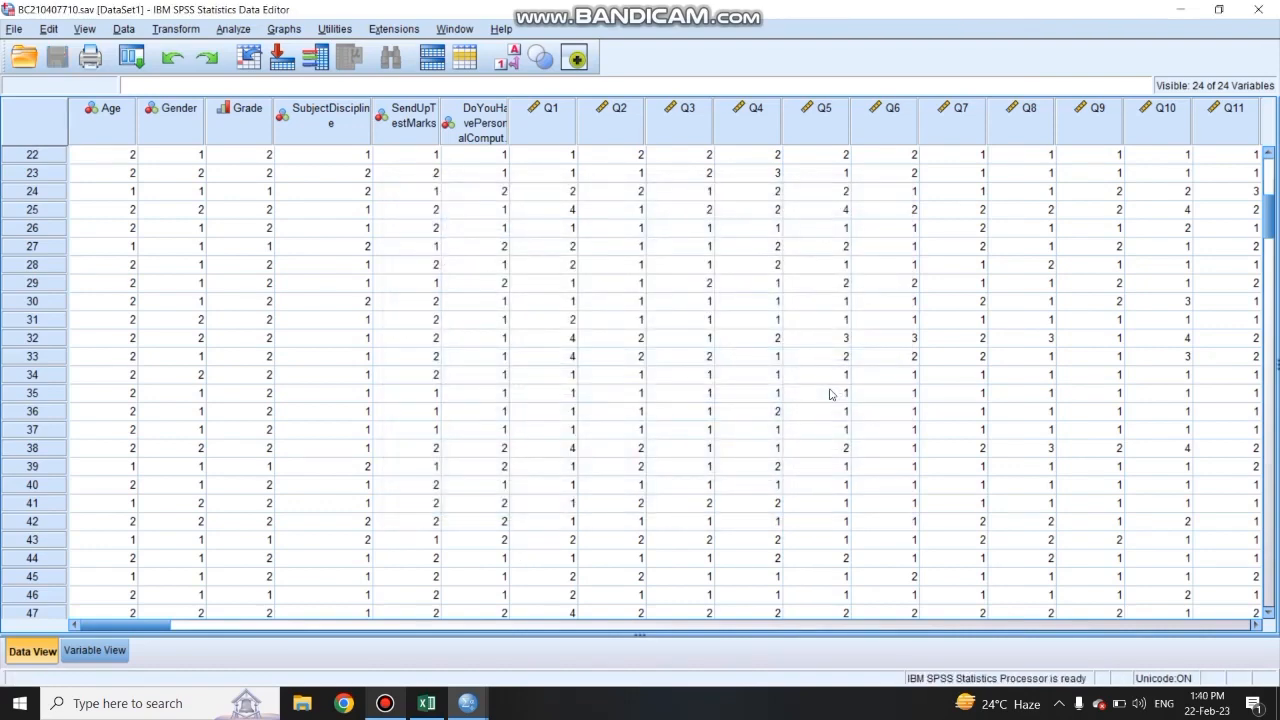
Step: Review the variable definitions and data values against the source Excel worksheet, and look over the formats available for importing data
click(122, 652)
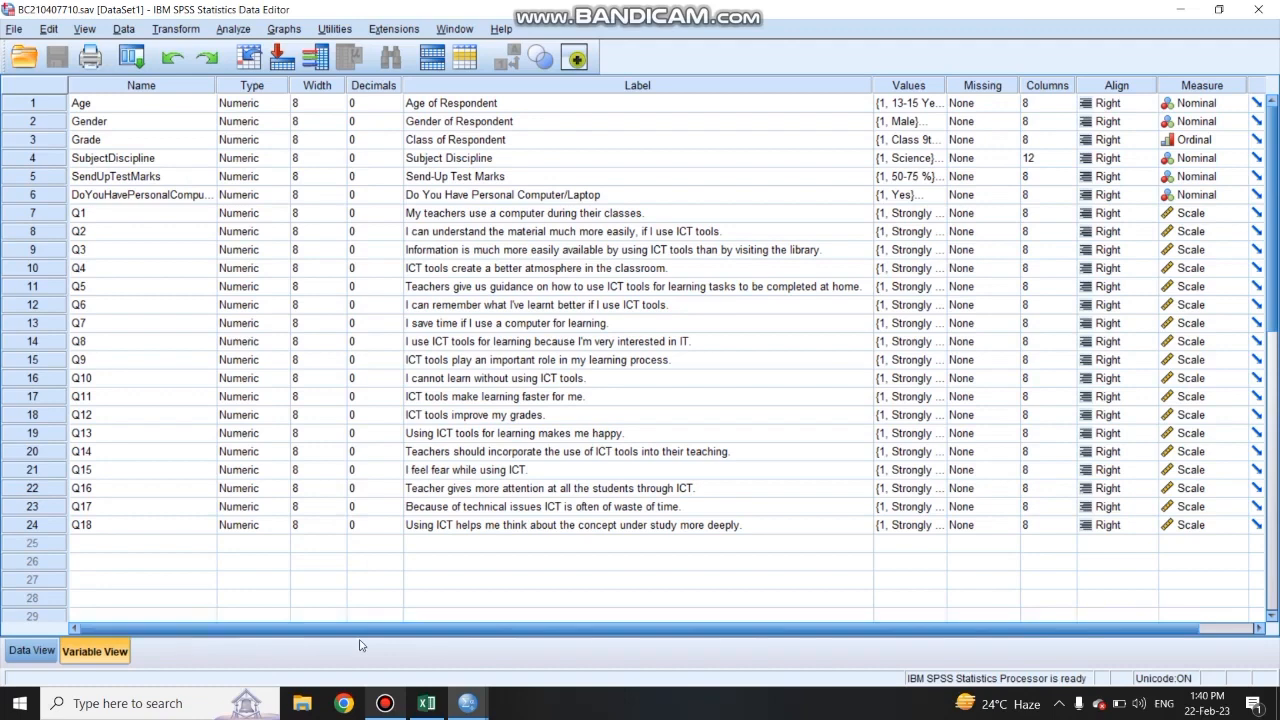
click(436, 712)
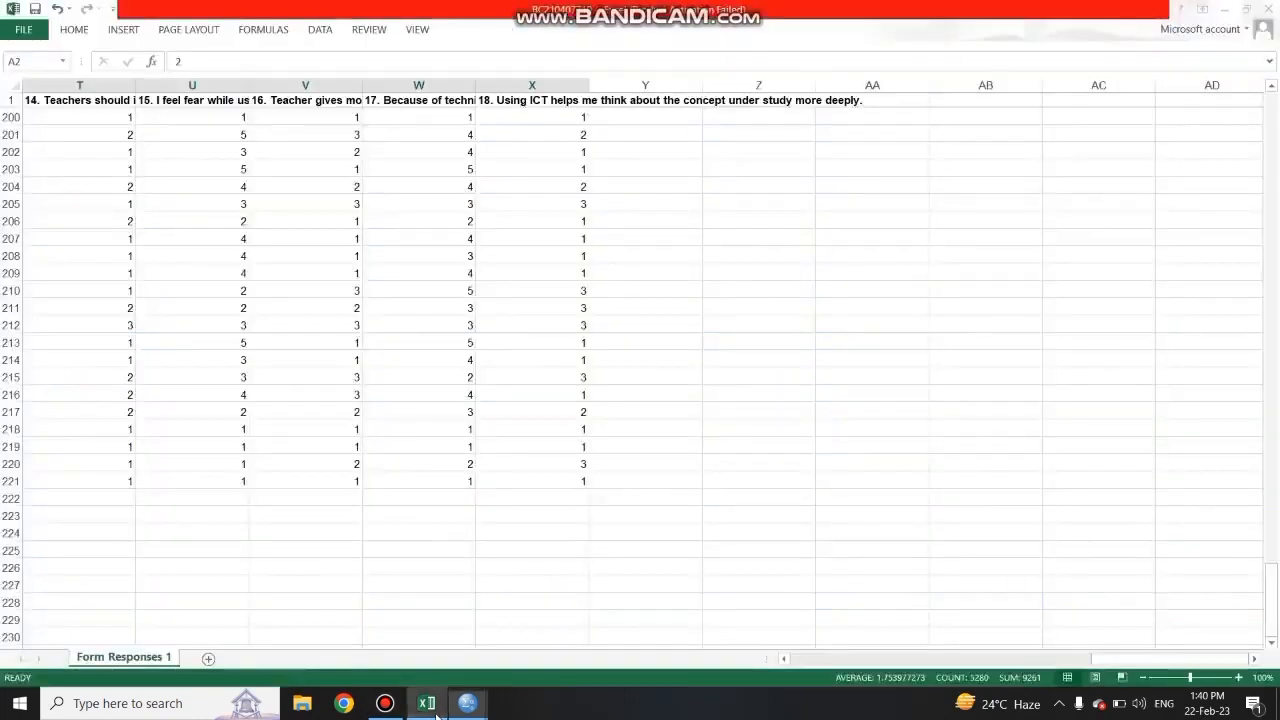
mouse_move(467, 703)
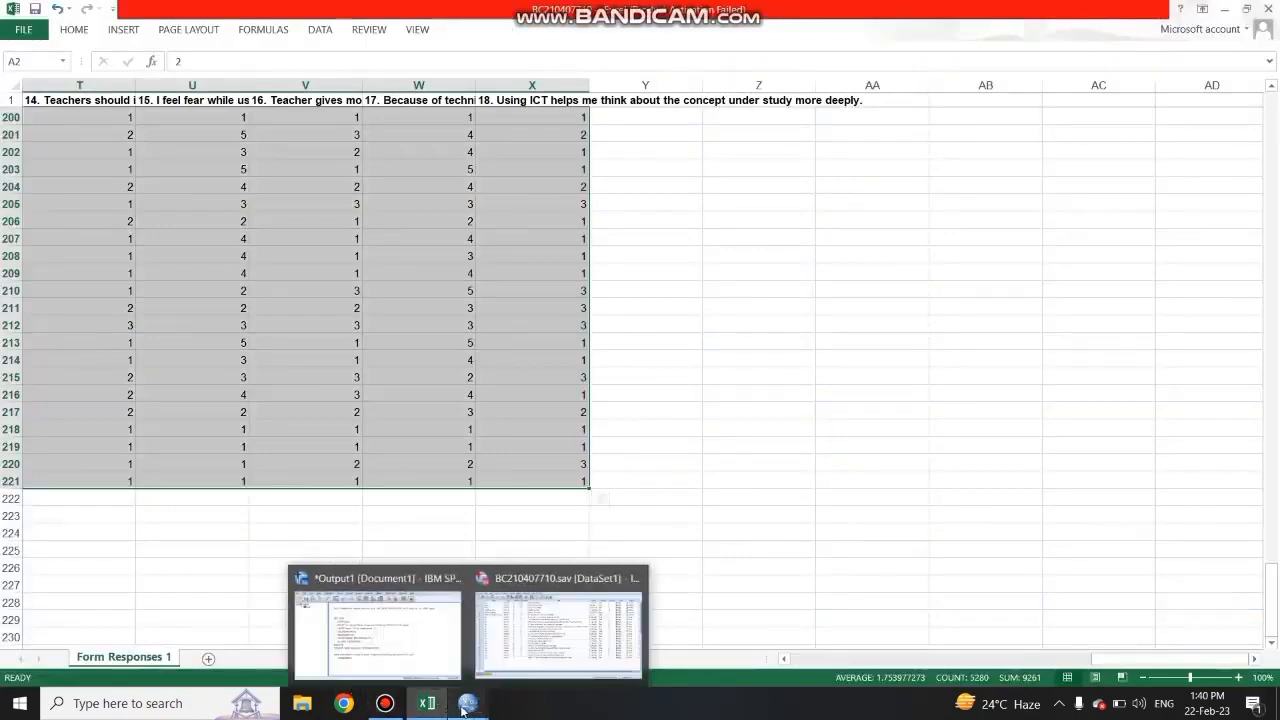
click(495, 658)
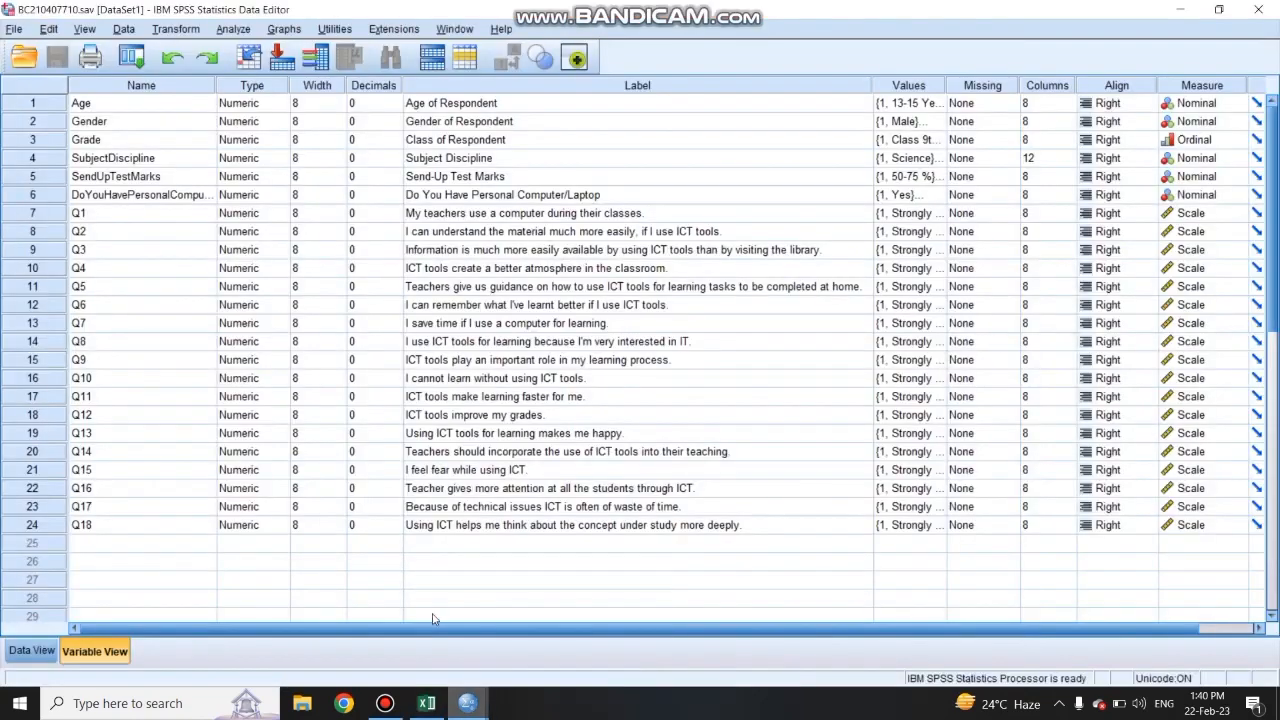
click(16, 29)
mouse_move(44, 92)
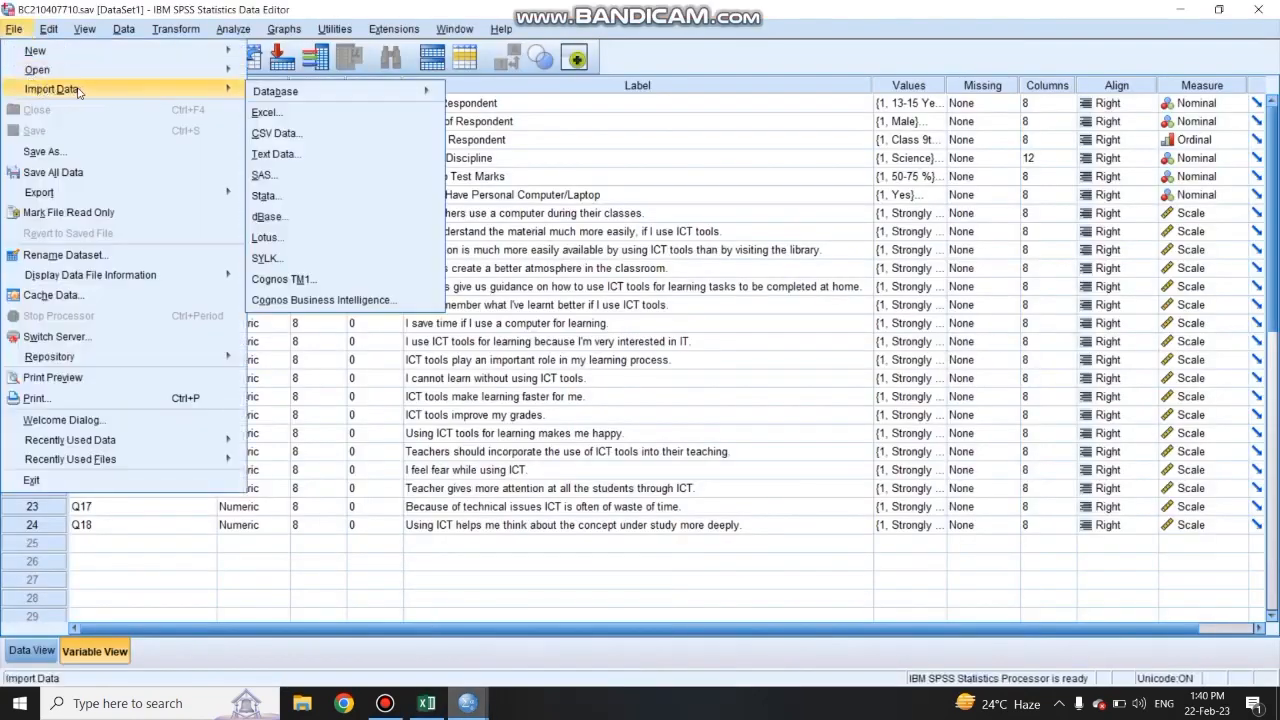
click(618, 154)
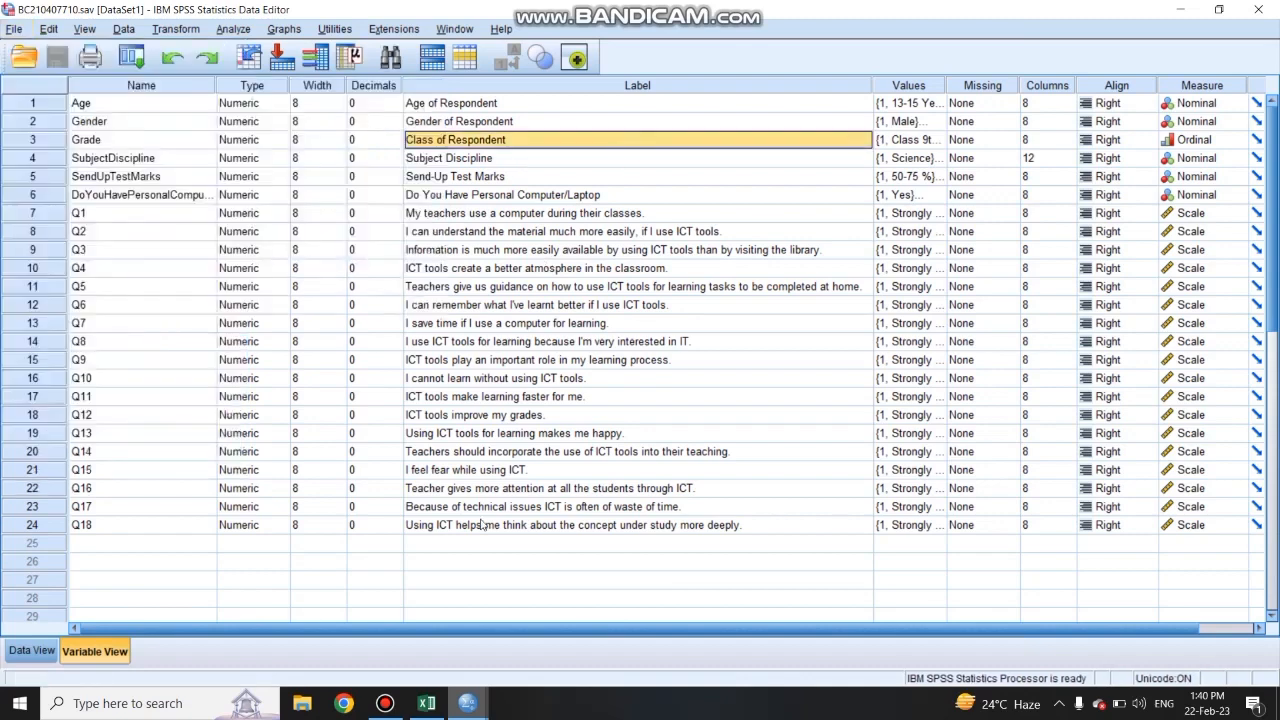
mouse_move(426, 703)
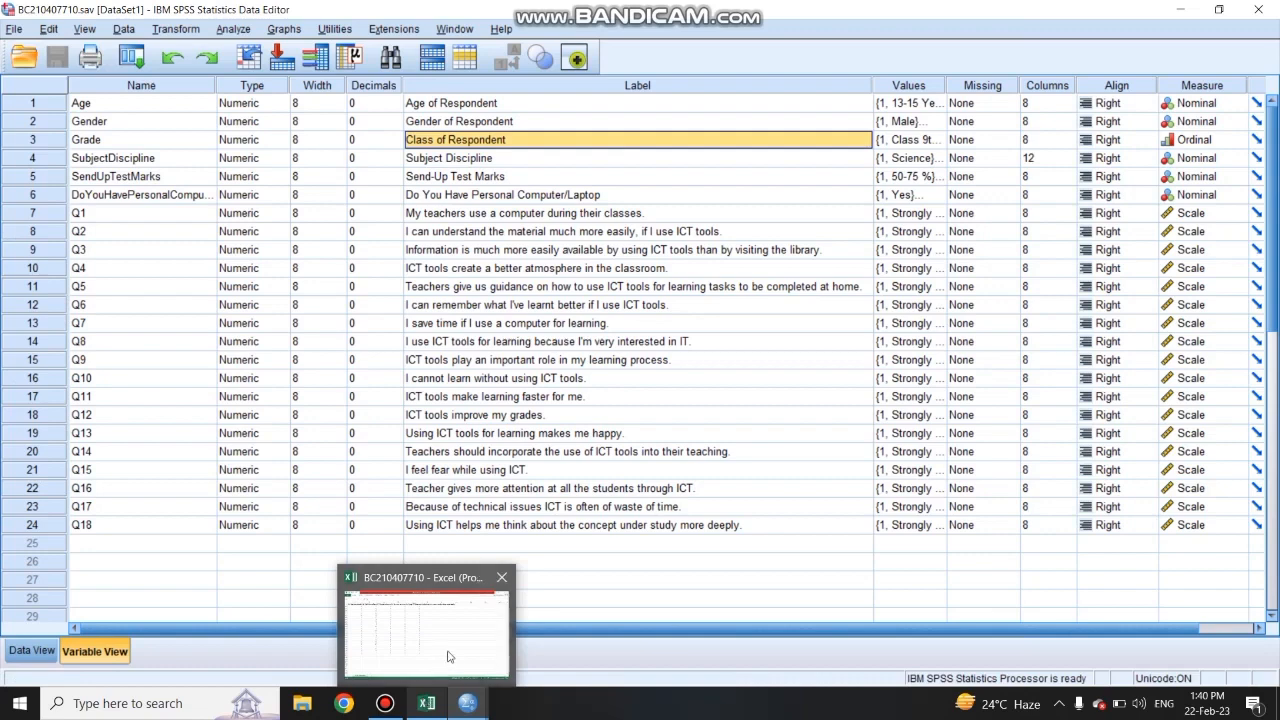
click(448, 656)
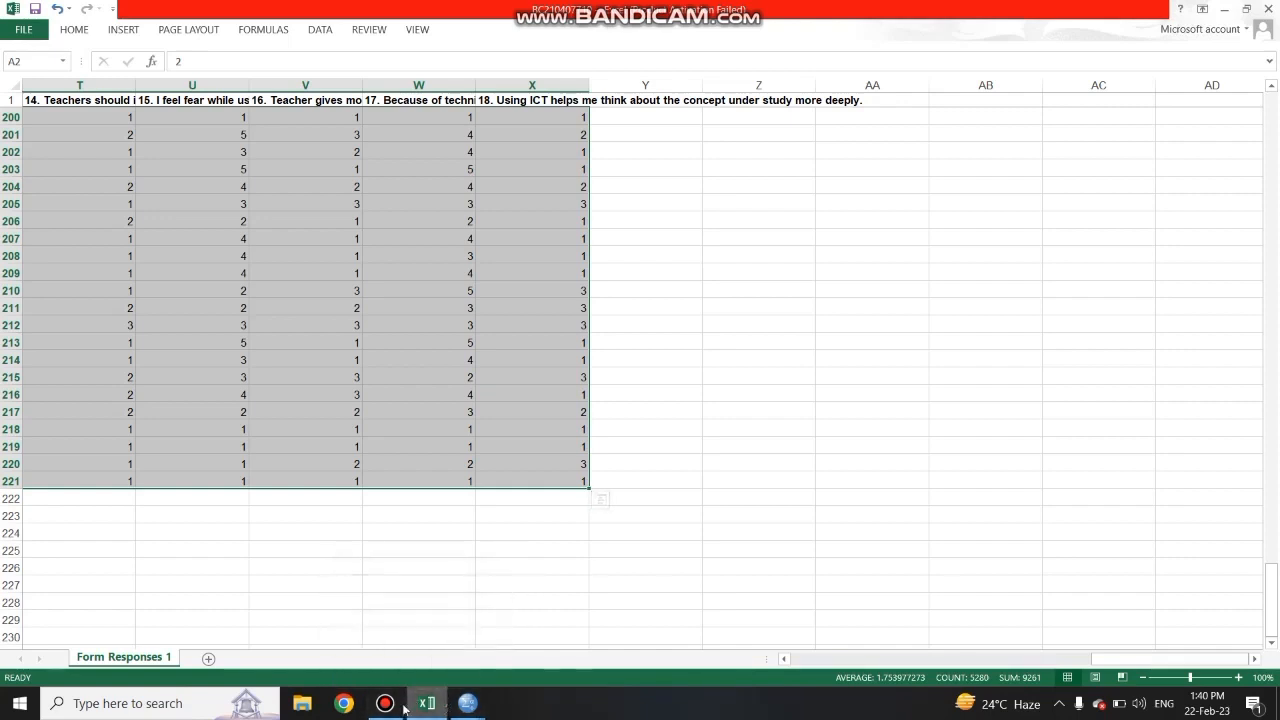
mouse_move(465, 712)
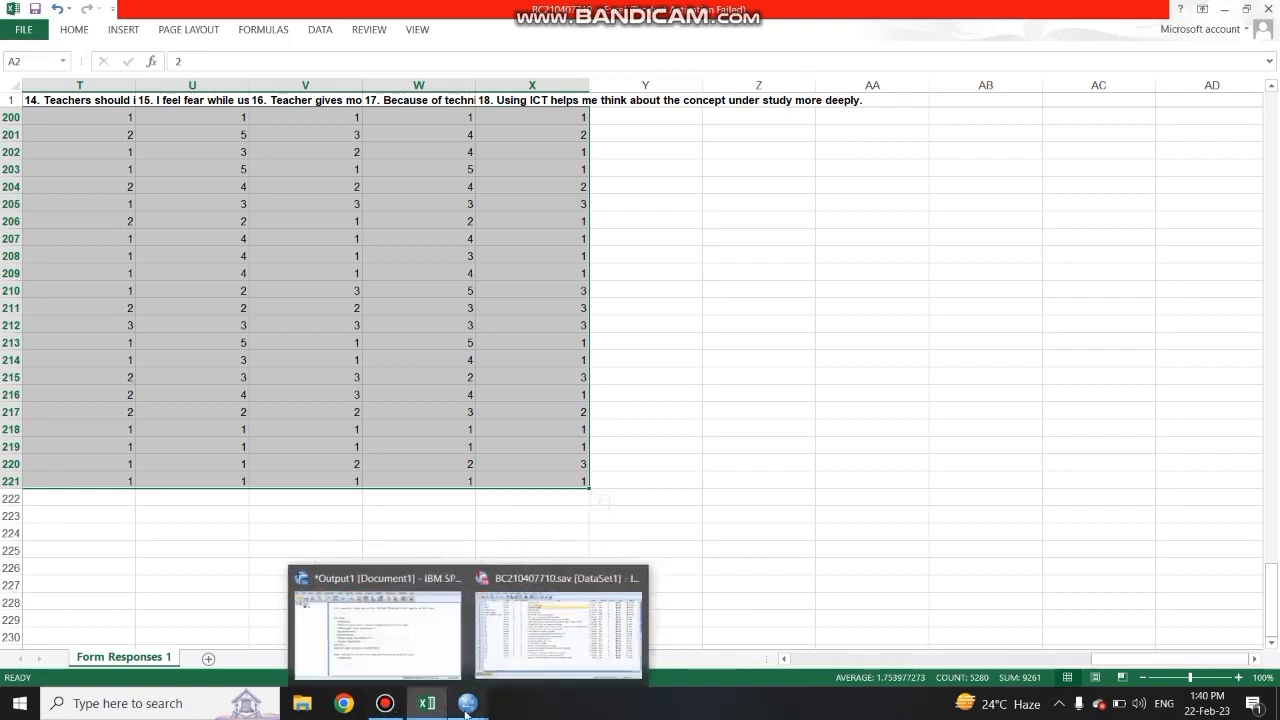
click(523, 652)
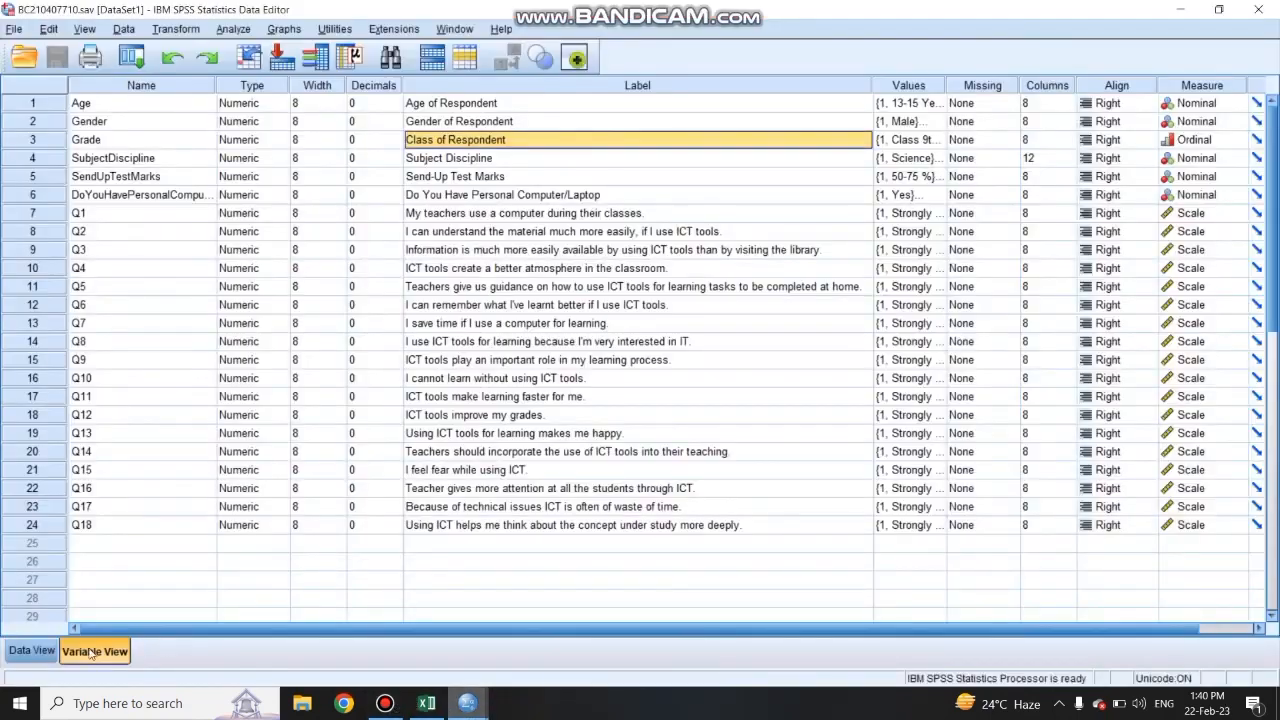
click(50, 651)
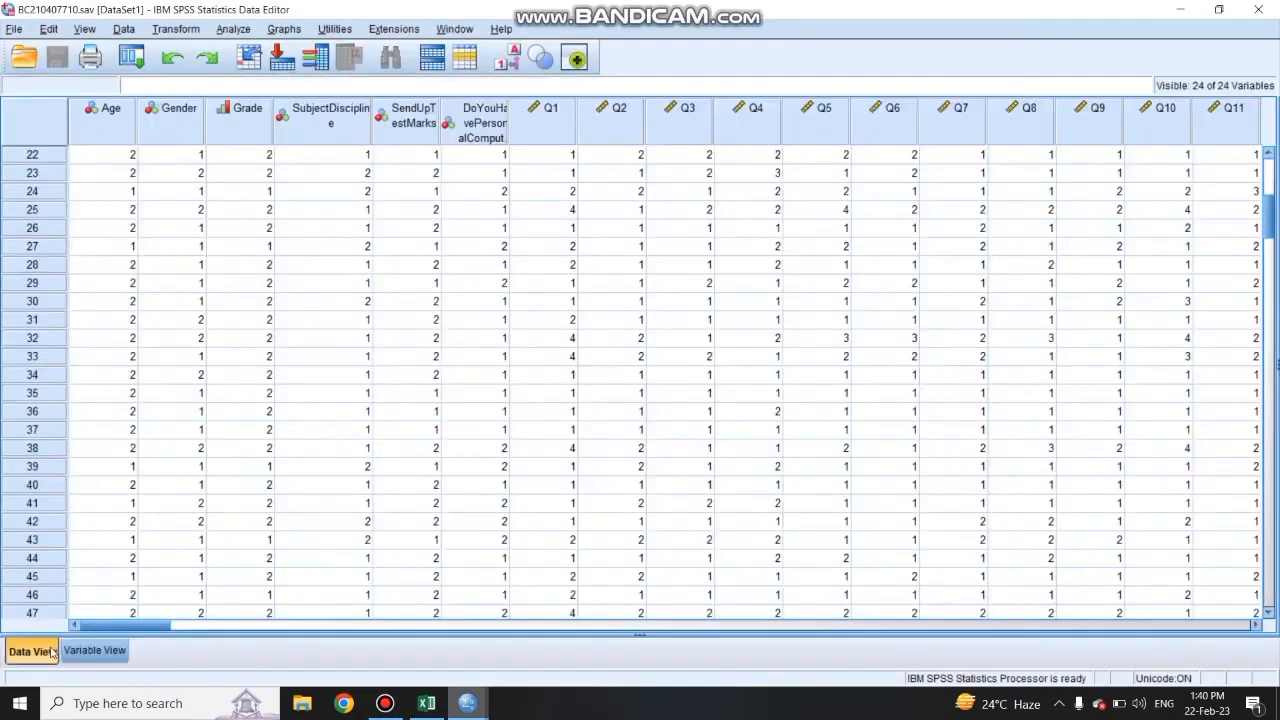
Step: Set the column width of the SubjectDiscipline variable to 8 and save the data file
click(105, 657)
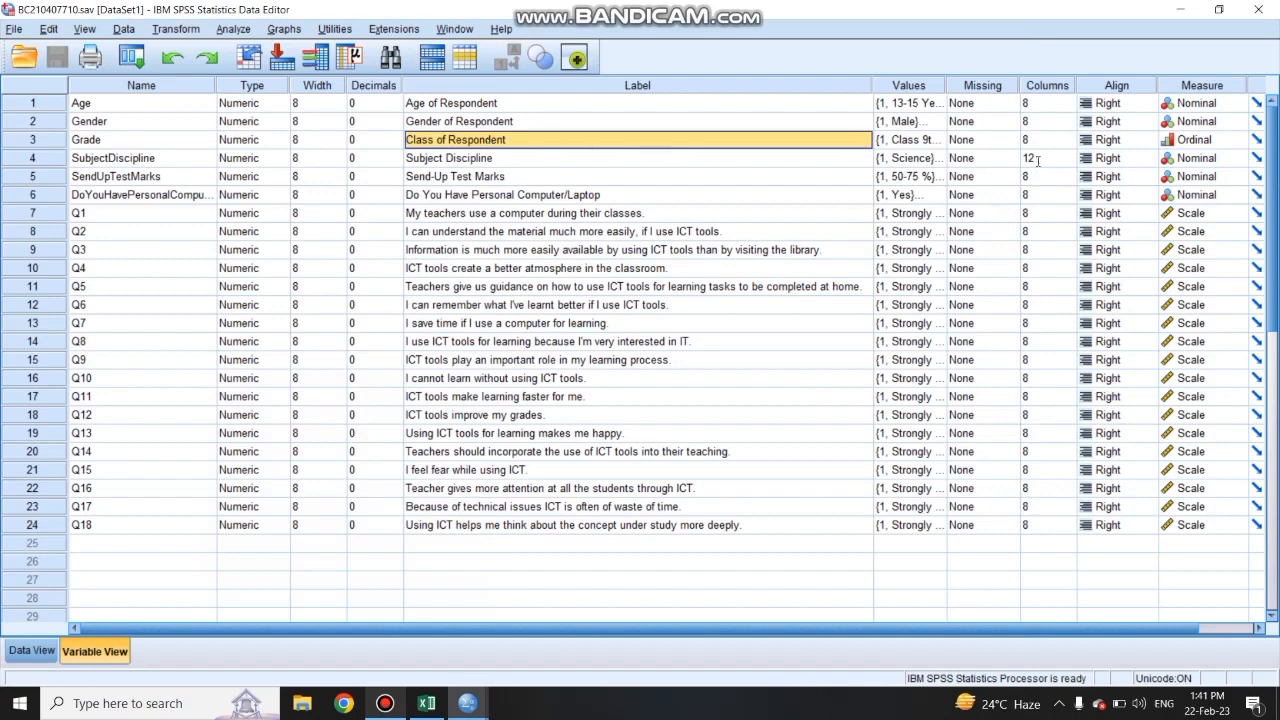
click(1040, 158)
text(8)
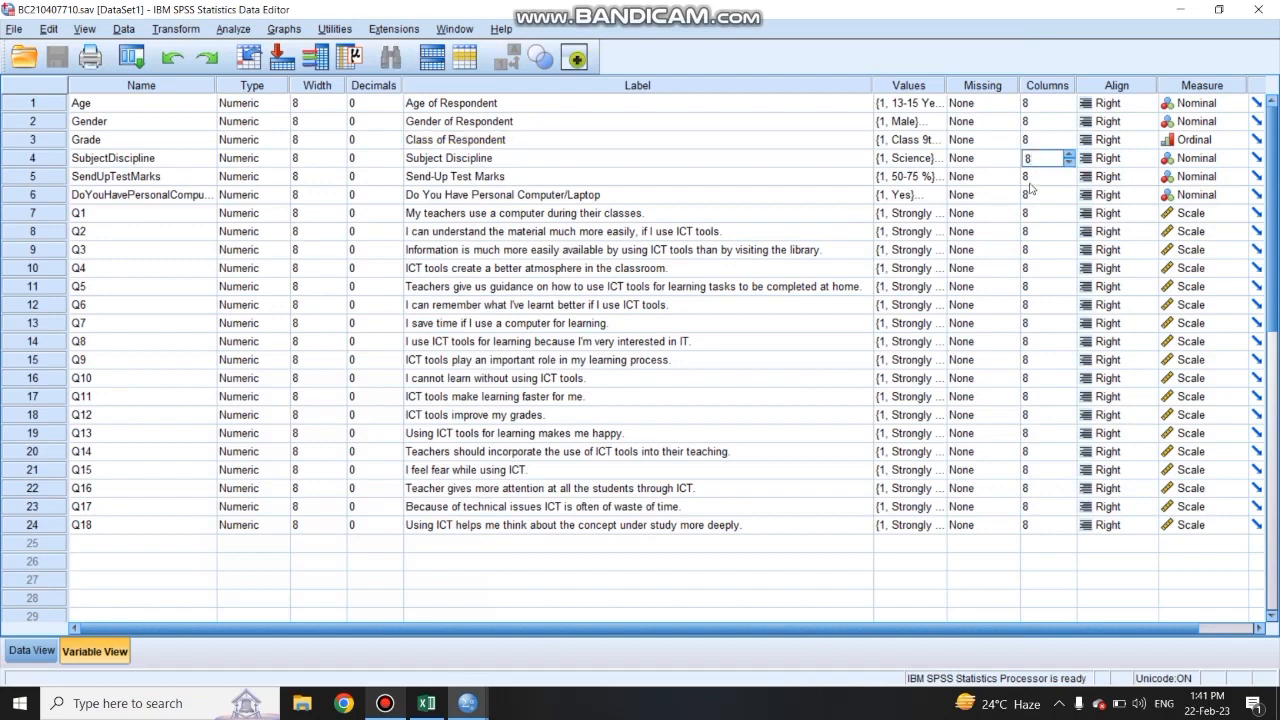
click(1034, 194)
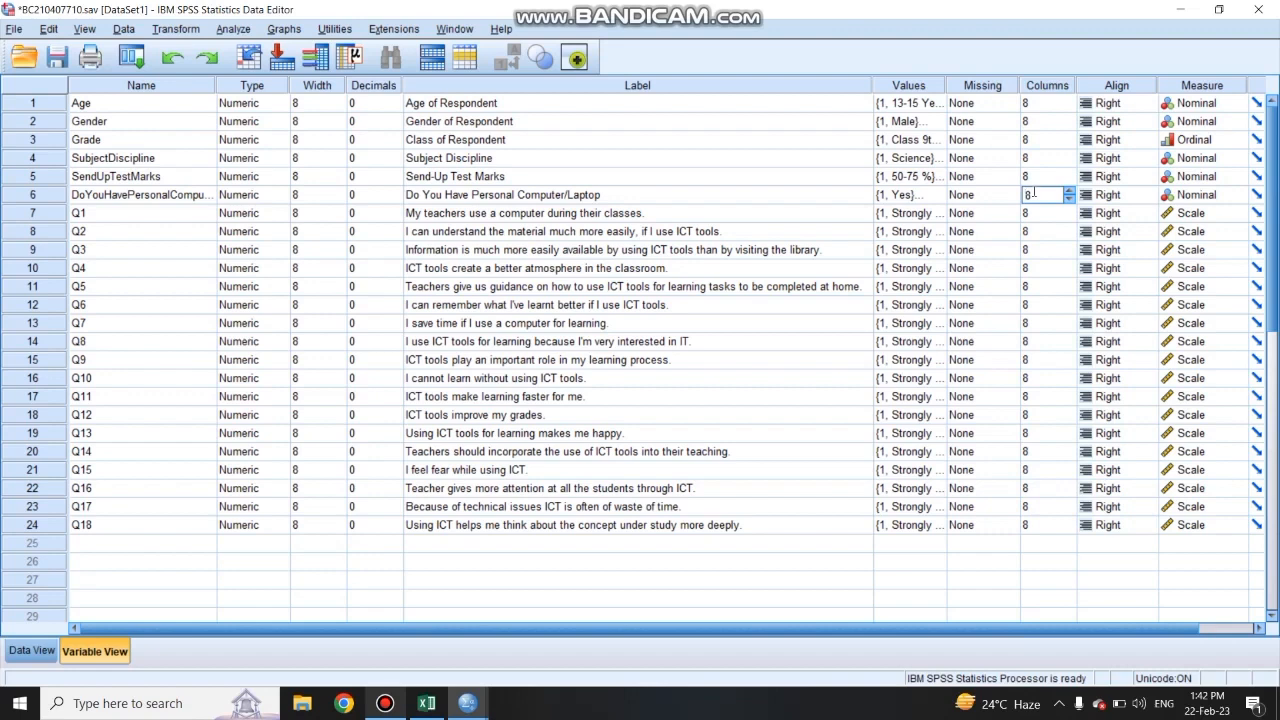
key(ctrl+s)
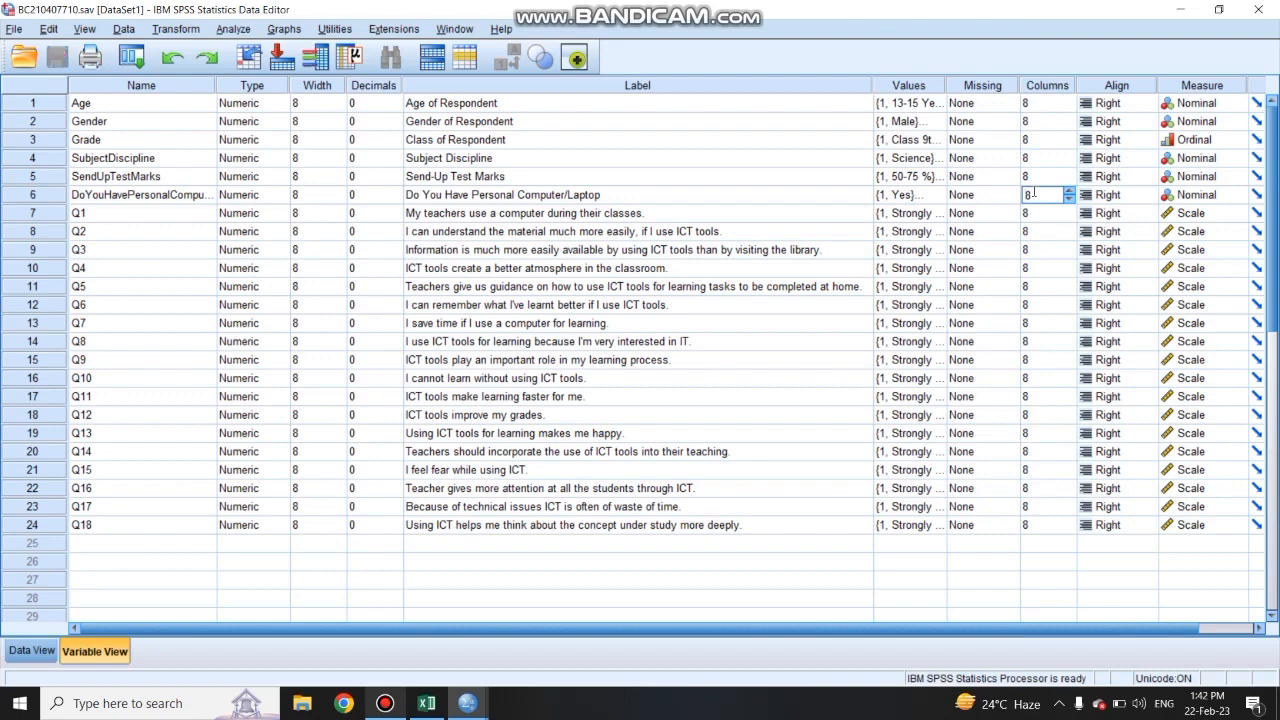